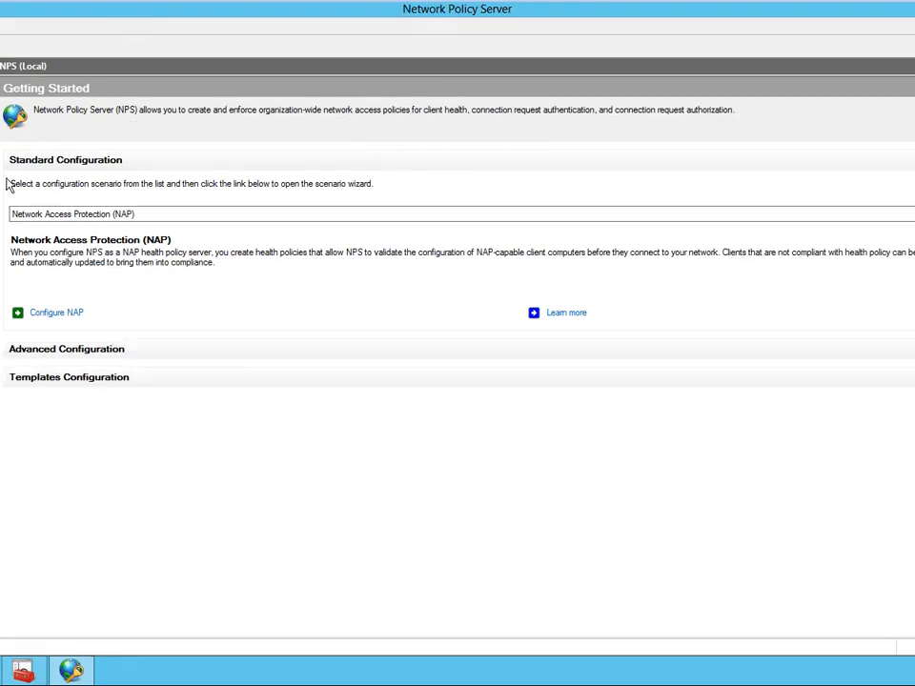
- Widen the console tree, select Network Access Protection and expand its System Health Validators down to the Windows Security Health Validator
{"action": "left_click_drag", "start_coordinate": [2, 286], "coordinate": [74, 286]}
{"action": "left_click", "coordinate": [1, 113]}
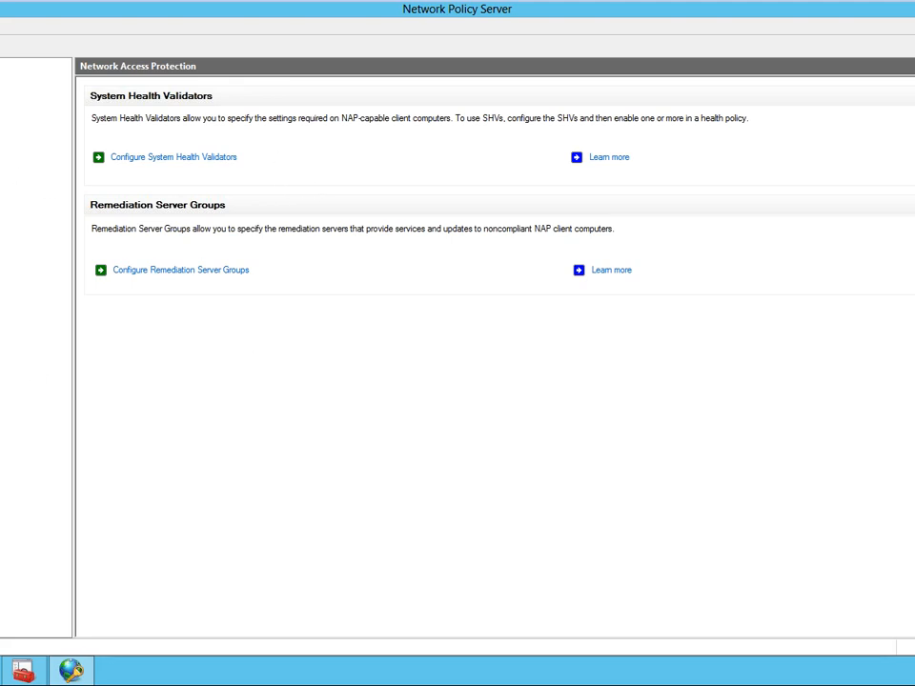
{"action": "left_click", "coordinate": [1, 121]}
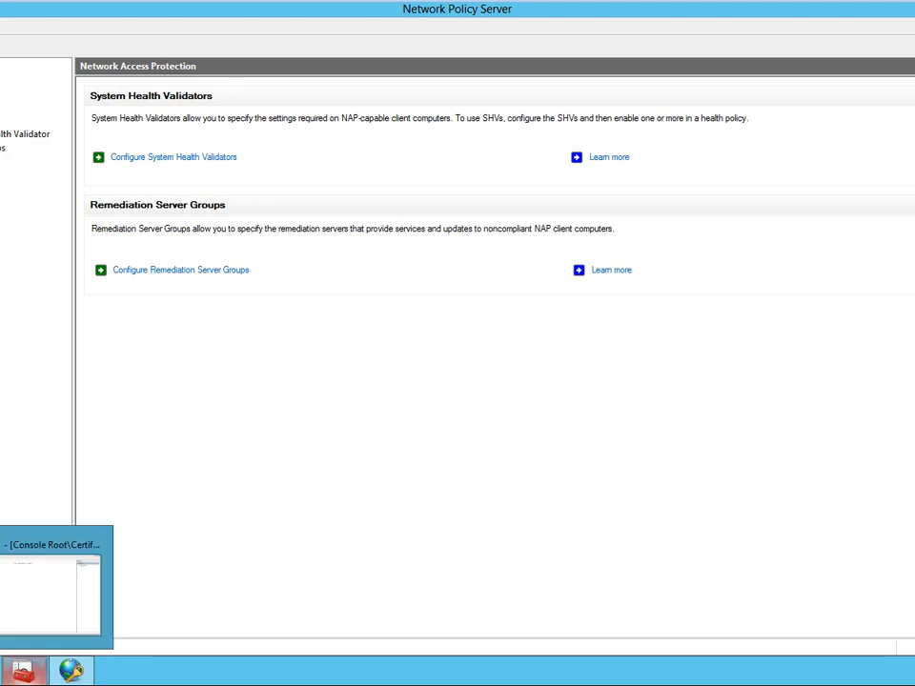
- Launch Notepad through the Run dialog and write a note with two lines, each ending in "component"
{"action": "mouse_move", "coordinate": [22, 671]}
{"action": "key", "text": "super+r"}
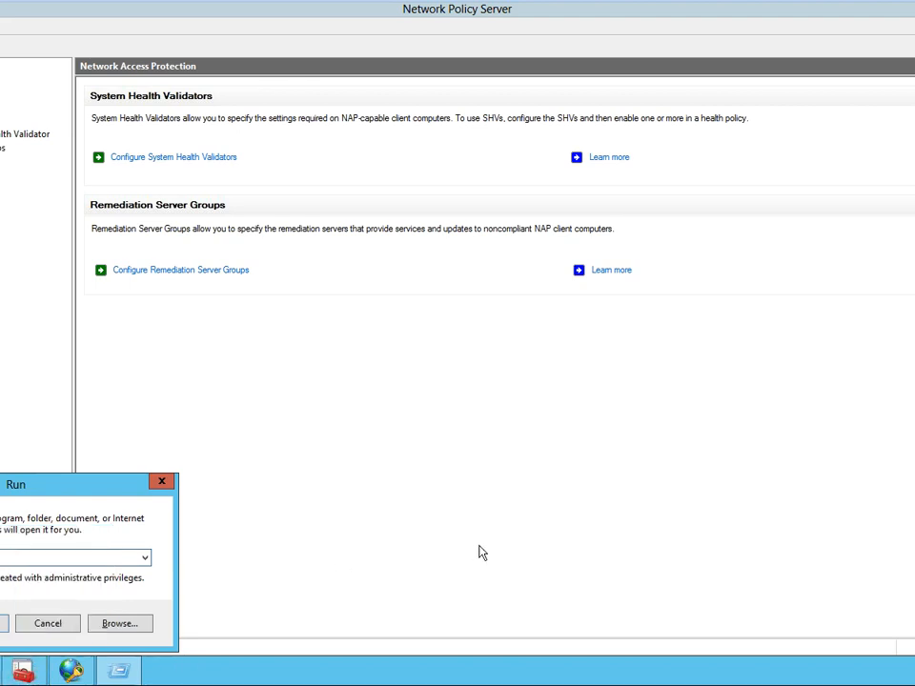
{"action": "key", "text": "Escape"}
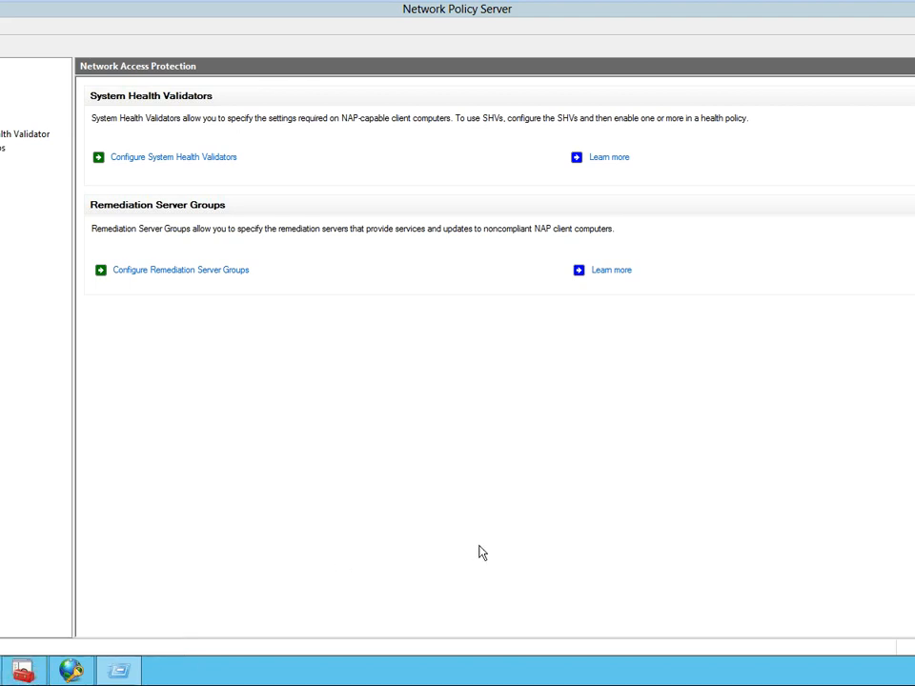
{"action": "key", "text": "Return"}
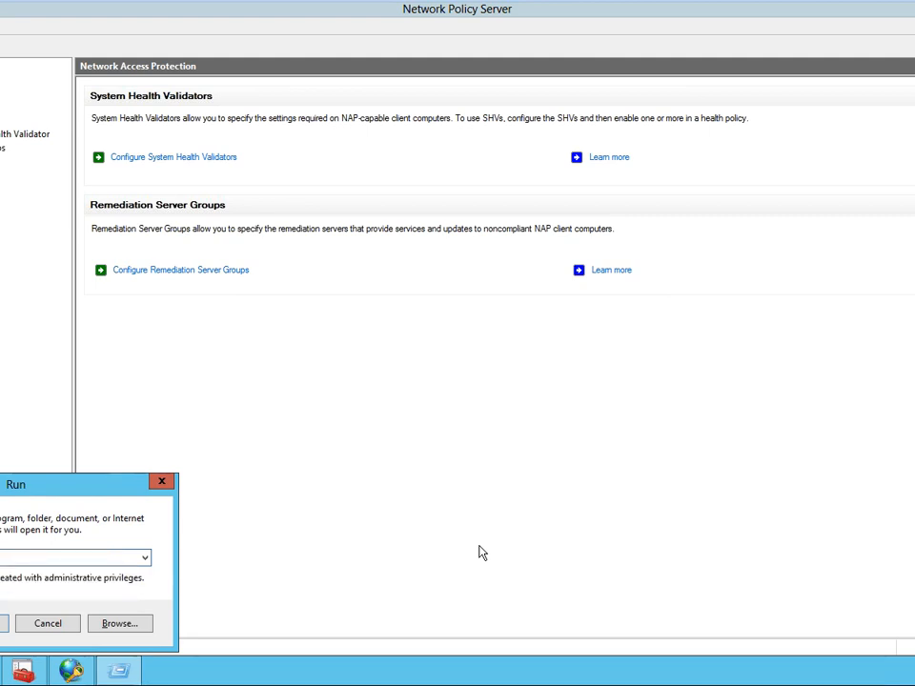
{"action": "key", "text": "Return"}
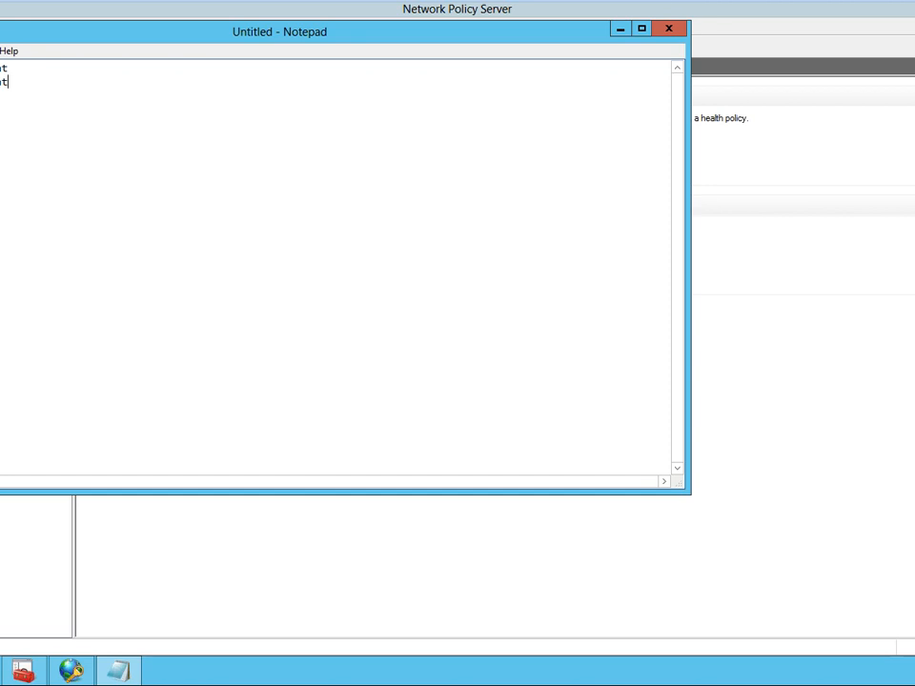
- Turn on word wrap in Notepad and set the font size to 20
{"action": "left_click", "coordinate": [0, 50]}
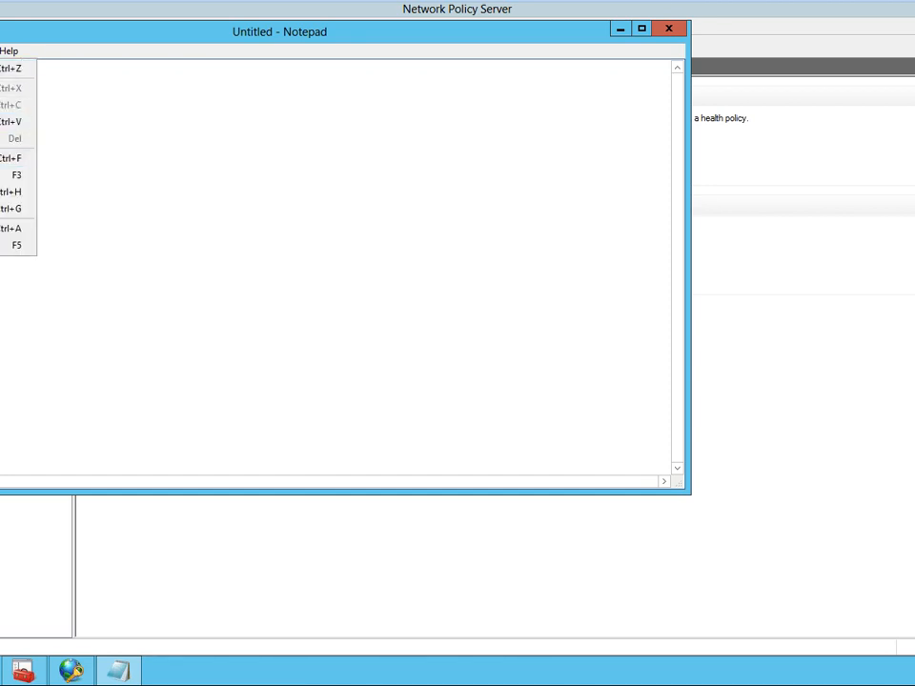
{"action": "left_click", "coordinate": [4, 68]}
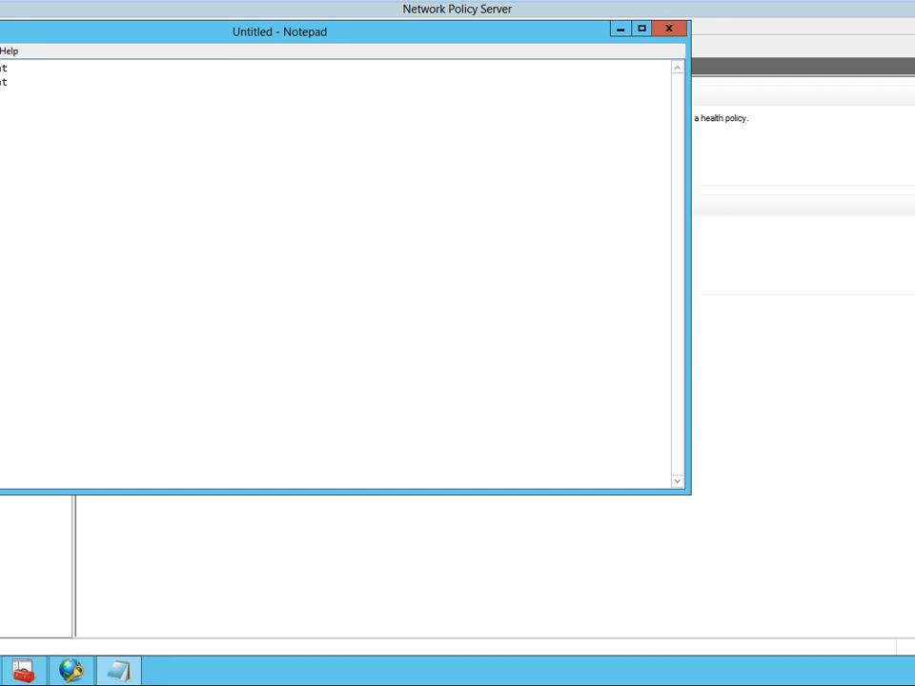
{"action": "left_click", "coordinate": [0, 50]}
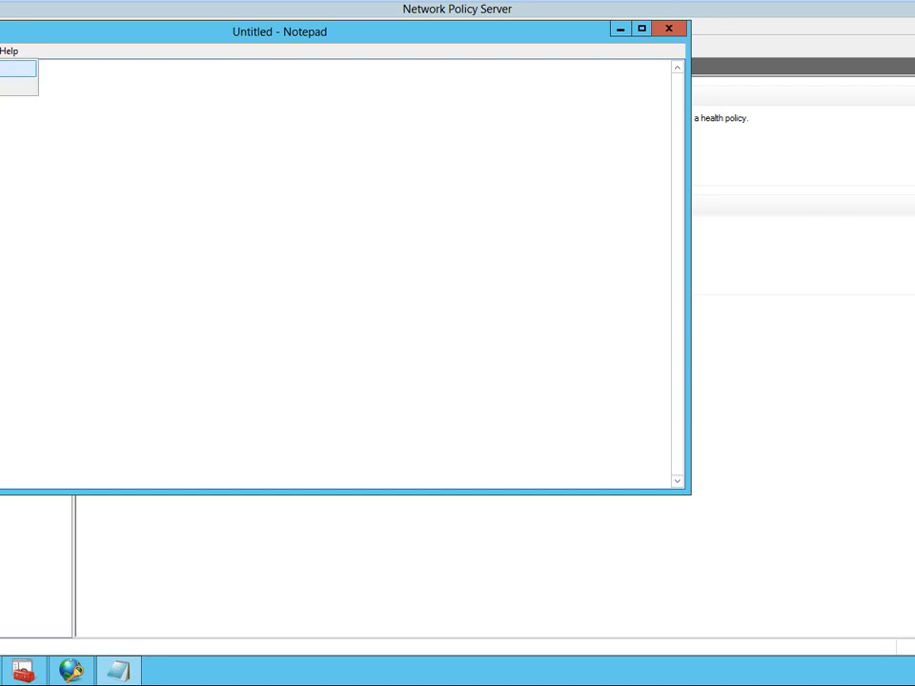
{"action": "left_click", "coordinate": [4, 86]}
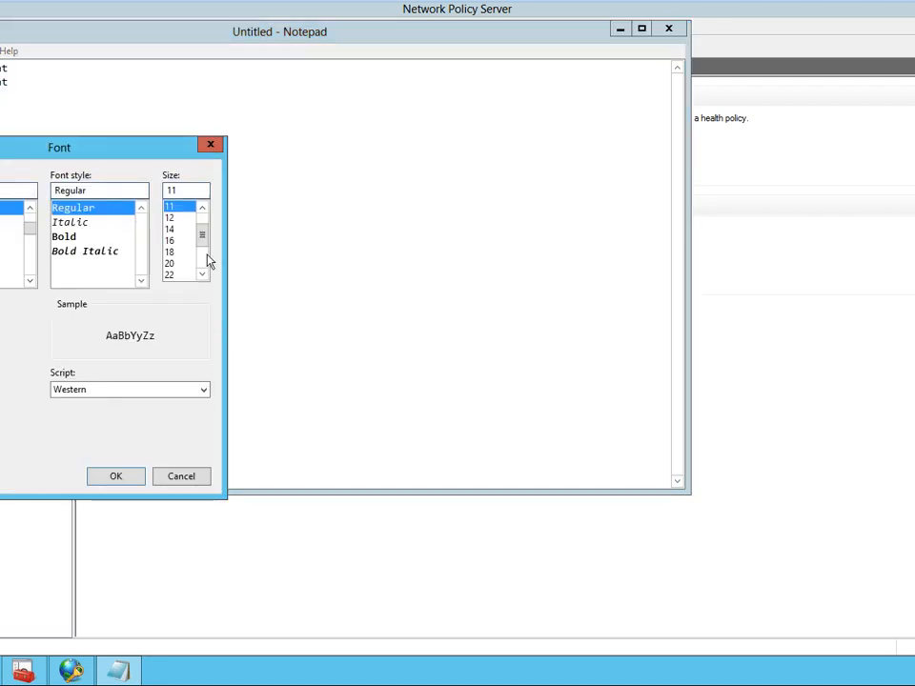
{"action": "left_click", "coordinate": [177, 263]}
{"action": "left_click", "coordinate": [115, 476]}
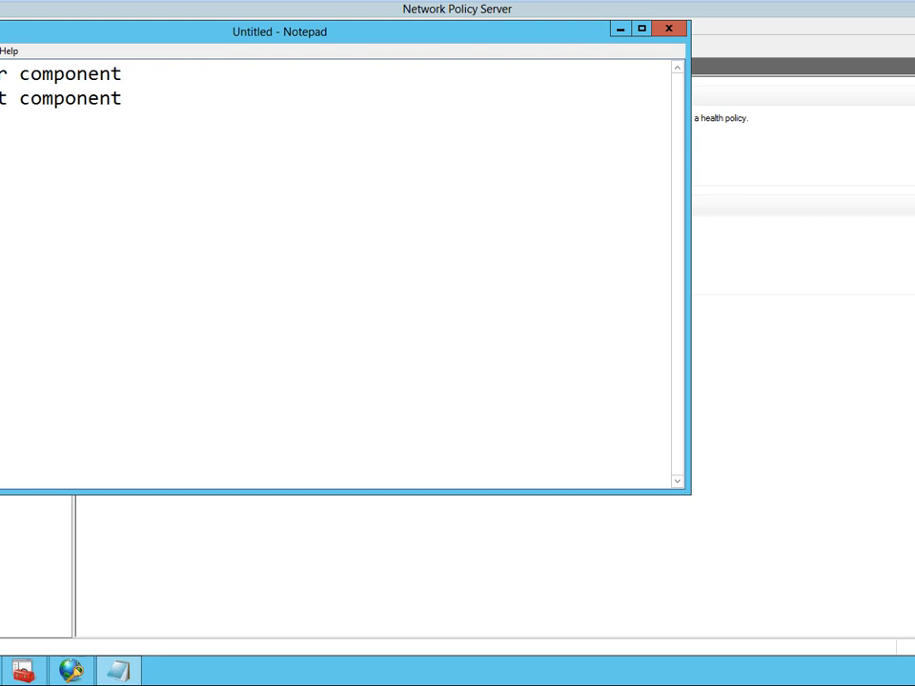
- Select the second line of the note, then open the Services console and maximize it
{"action": "left_click_drag", "start_coordinate": [0, 98], "coordinate": [123, 98]}
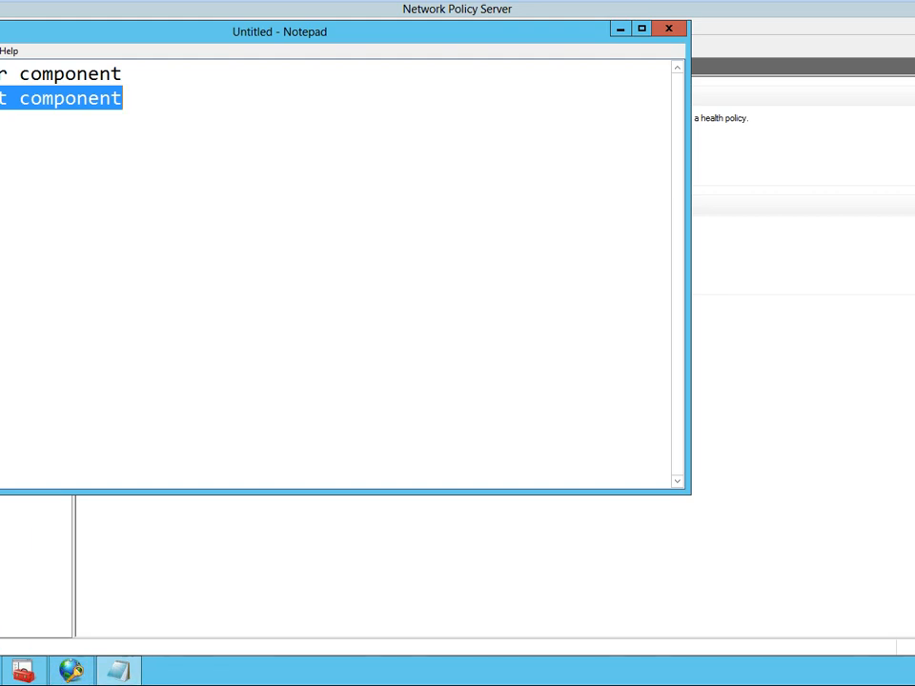
{"action": "key", "text": "super+r"}
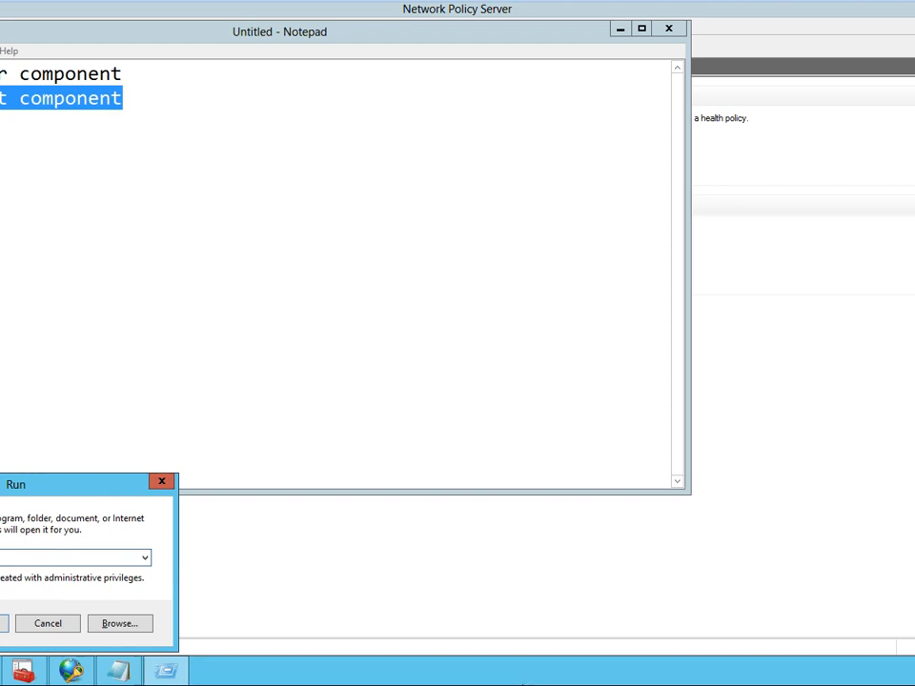
{"action": "key", "text": "Return"}
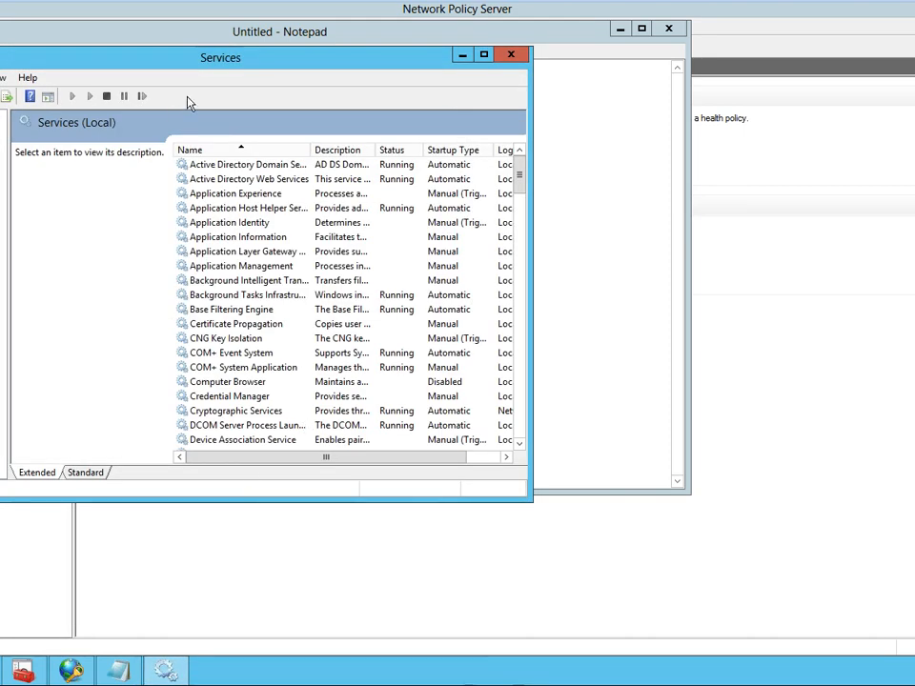
{"action": "double_click", "coordinate": [200, 42]}
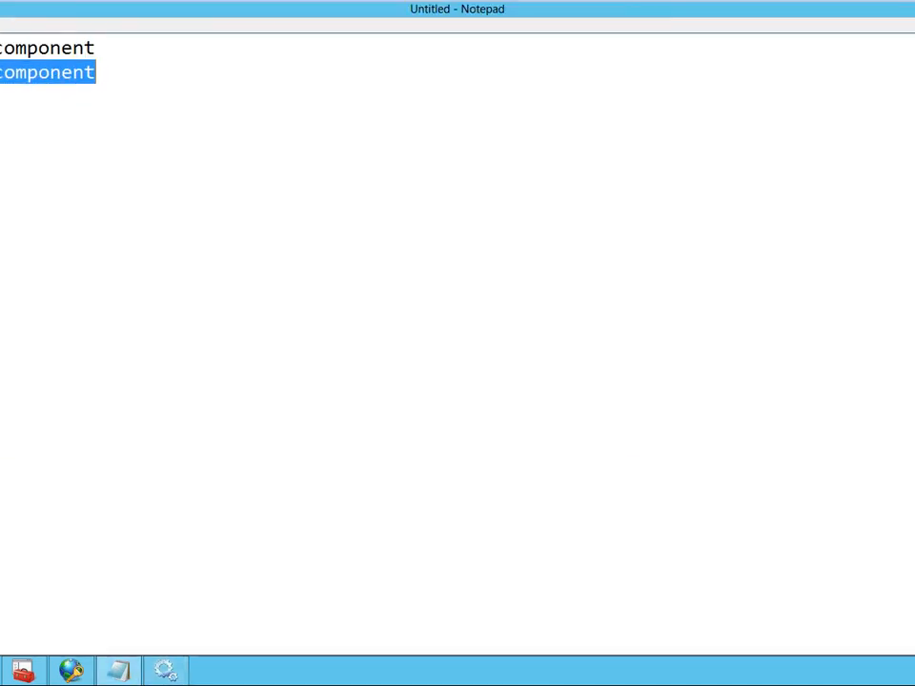
{"action": "left_click", "coordinate": [166, 671]}
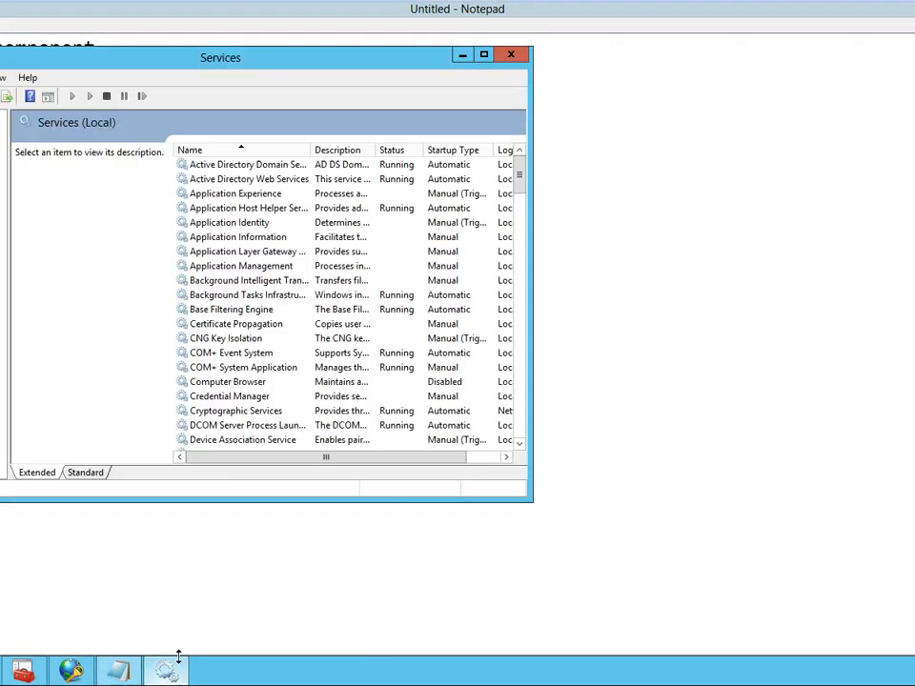
{"action": "left_click", "coordinate": [489, 55]}
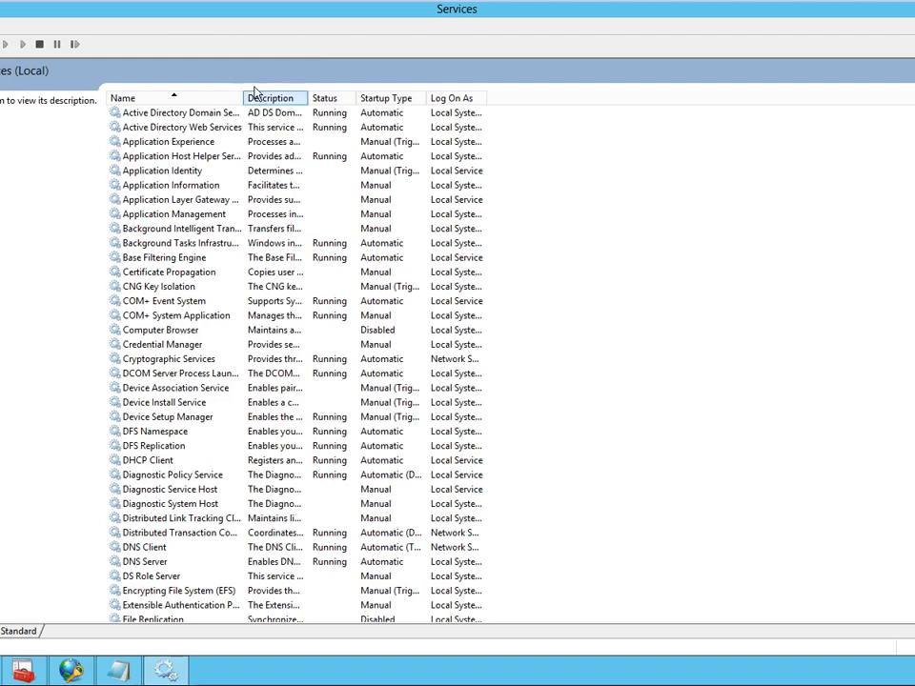
- Widen the Name column in the services list and select the Network Access Protection Agent service
{"action": "left_click_drag", "start_coordinate": [241, 96], "coordinate": [439, 99]}
{"action": "left_click", "coordinate": [231, 286]}
{"action": "scroll", "coordinate": [228, 291], "scroll_direction": "down", "scroll_amount": 3}
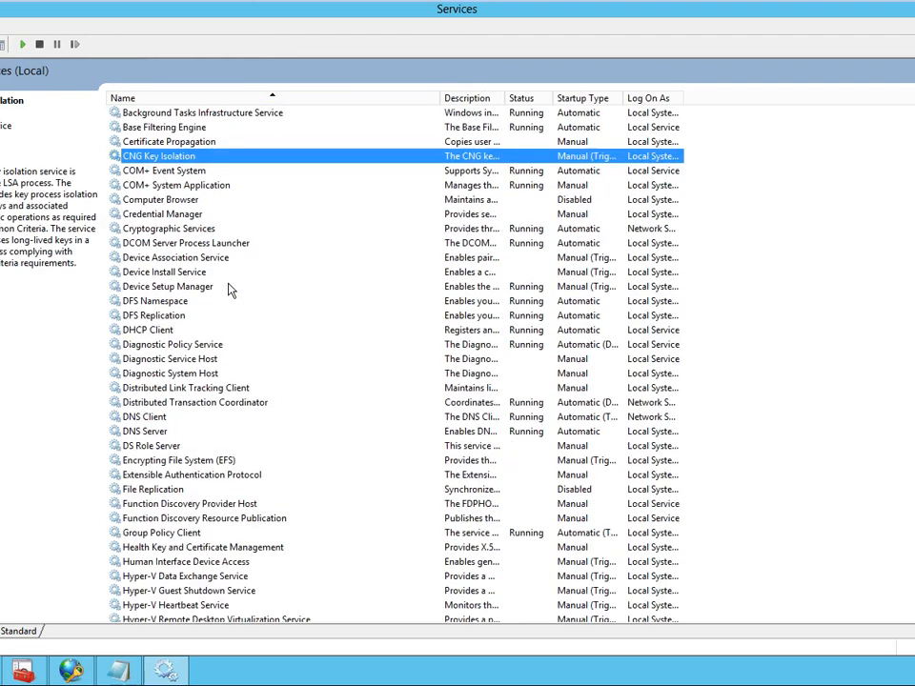
{"action": "scroll", "coordinate": [228, 291], "scroll_direction": "down", "scroll_amount": 2}
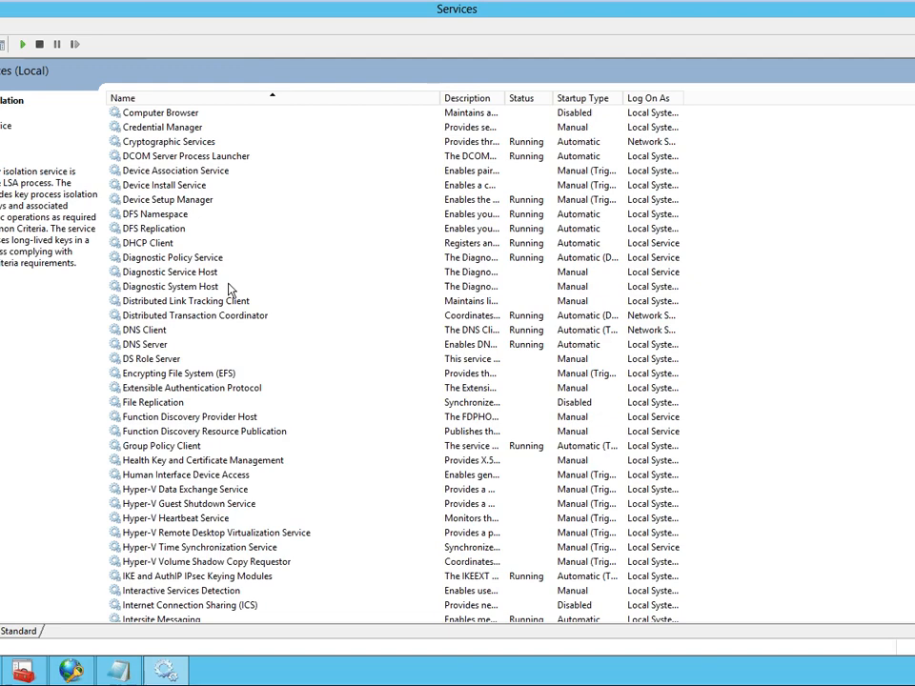
{"action": "scroll", "coordinate": [229, 290], "scroll_direction": "down", "scroll_amount": 9}
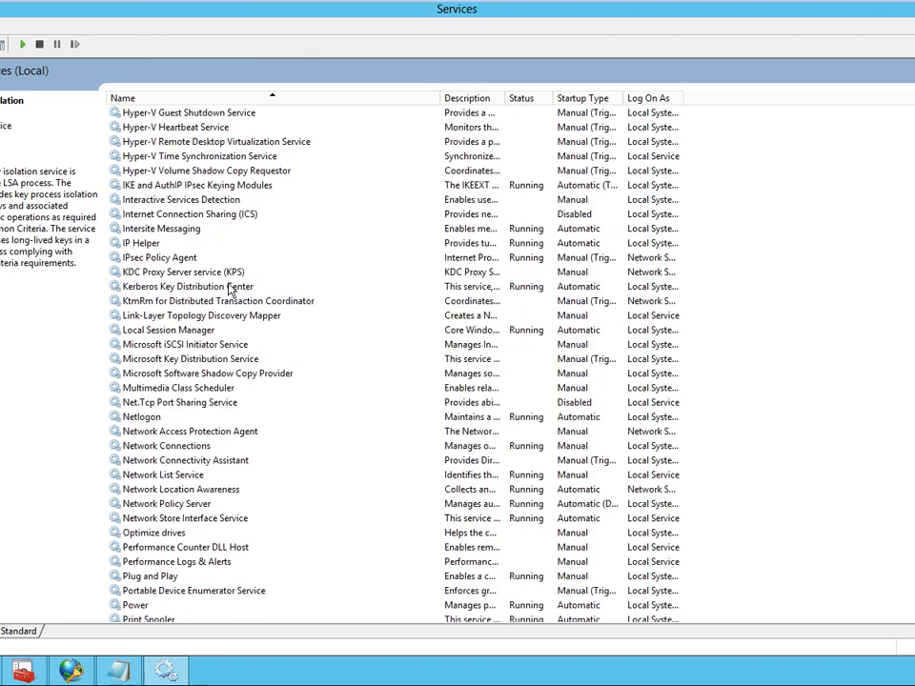
{"action": "left_click", "coordinate": [189, 433]}
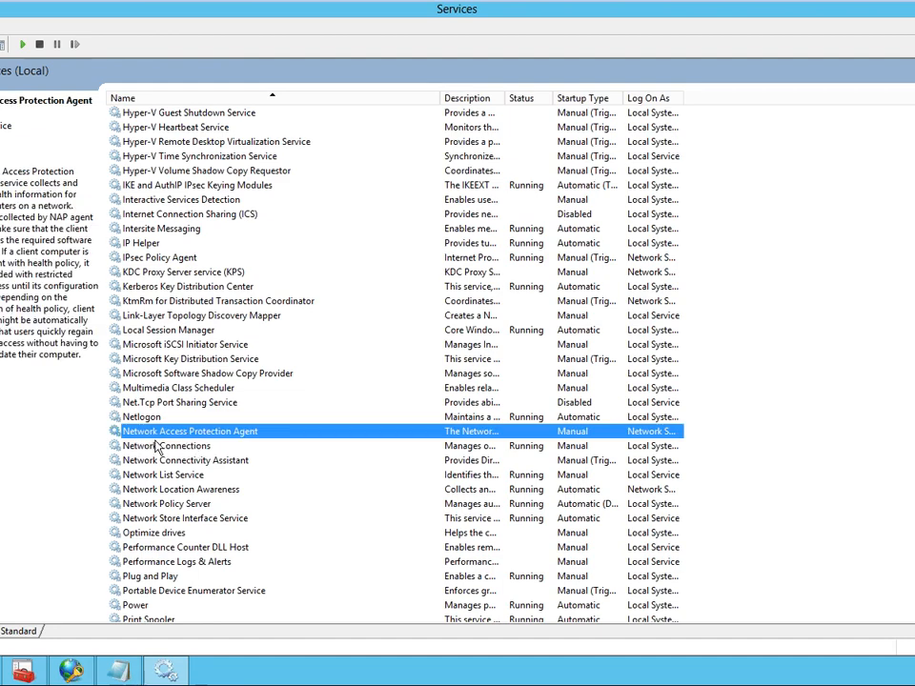
- View the general properties of the Network Access Protection Agent service and close them without changes
{"action": "double_click", "coordinate": [276, 434]}
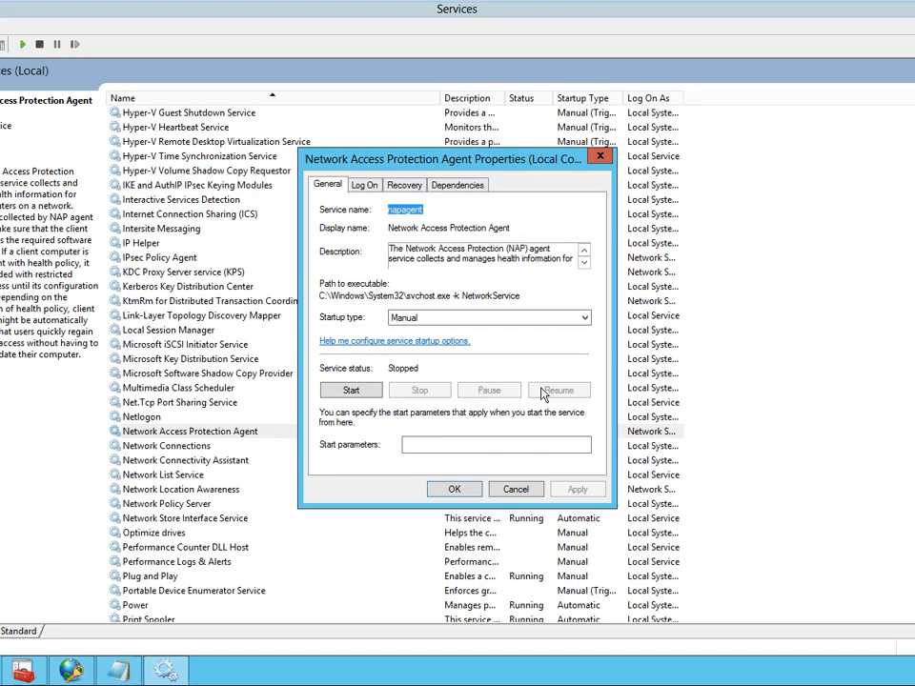
{"action": "left_click", "coordinate": [513, 491]}
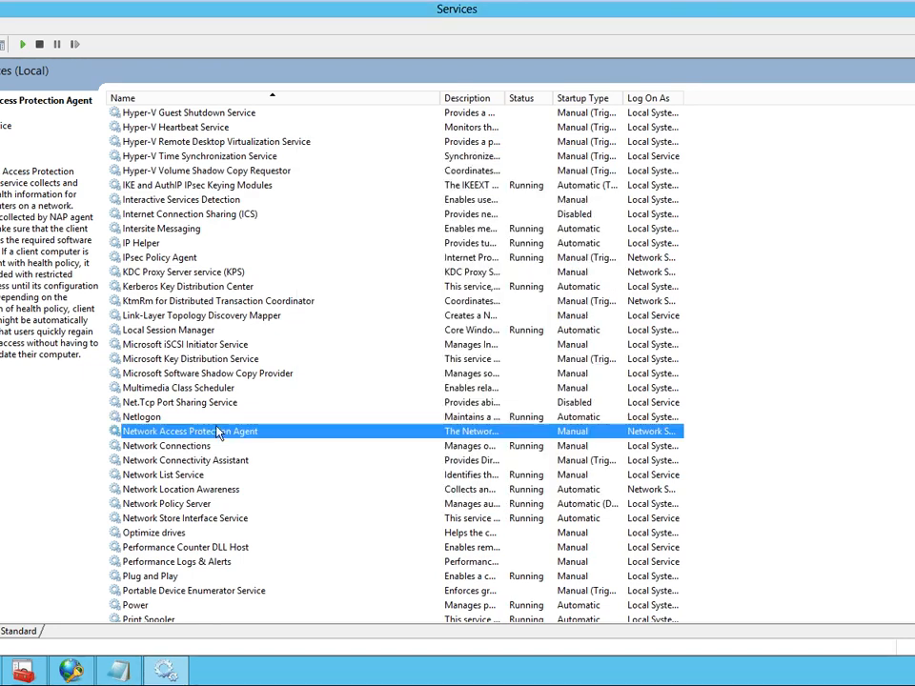
{"action": "mouse_move", "coordinate": [818, 8]}
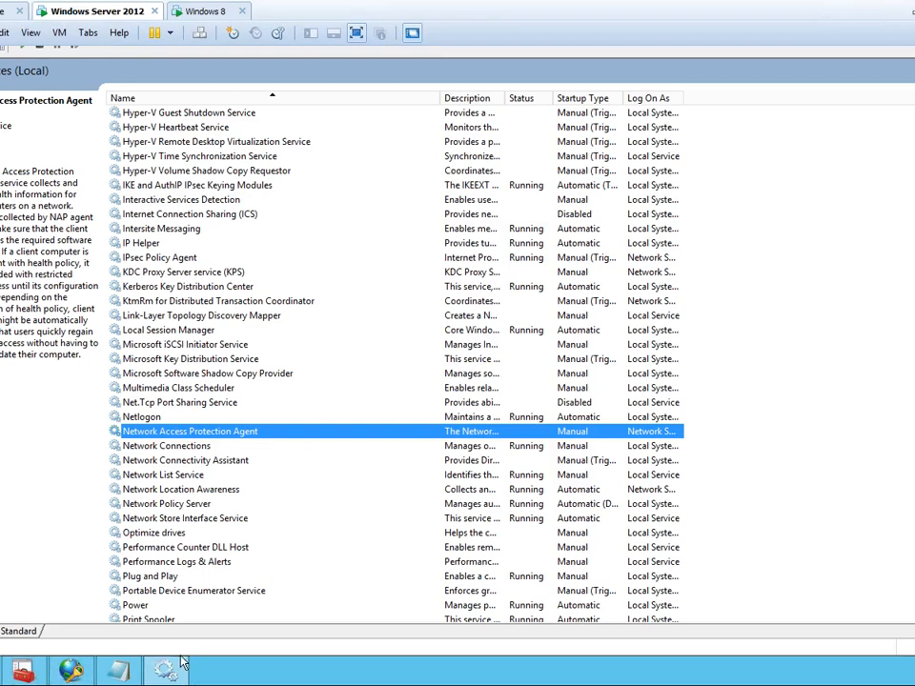
- Deselect the note's text in Notepad, then return to Network Policy Server and open the health validator's Default Configuration
{"action": "left_click", "coordinate": [118, 671]}
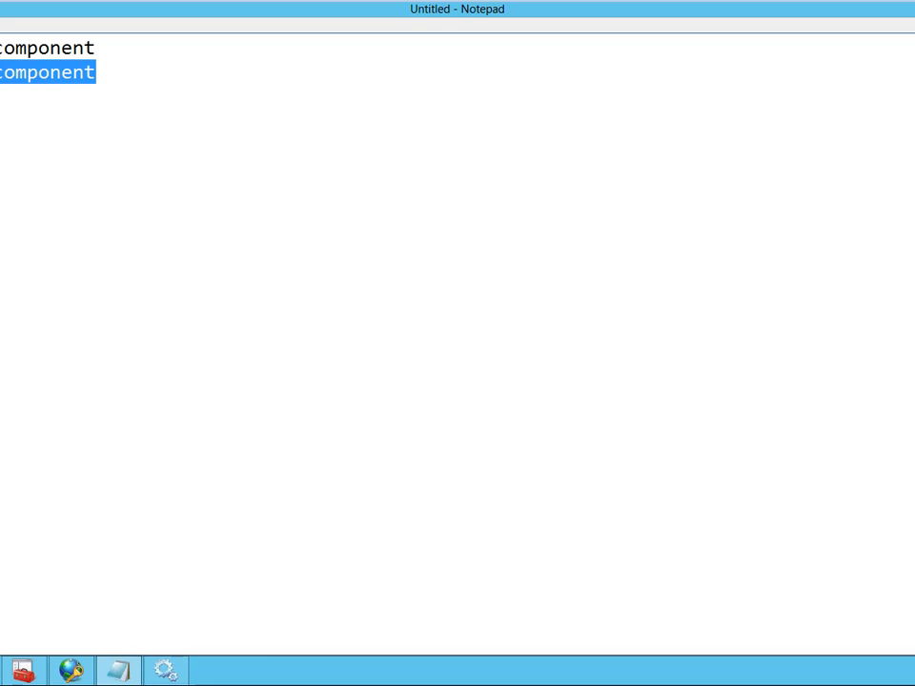
{"action": "left_click", "coordinate": [99, 73]}
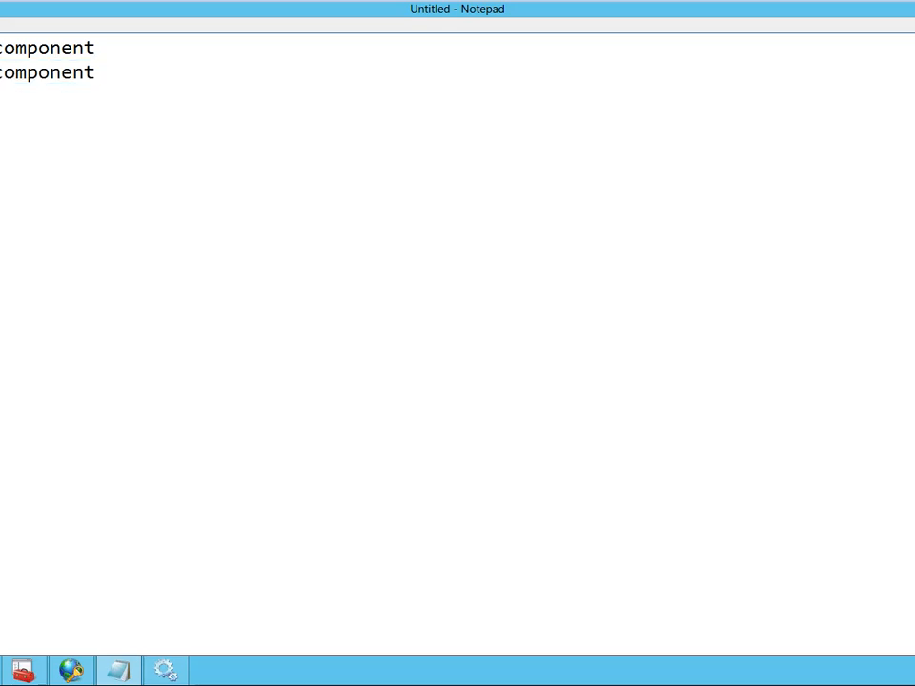
{"action": "key", "text": "alt+Tab"}
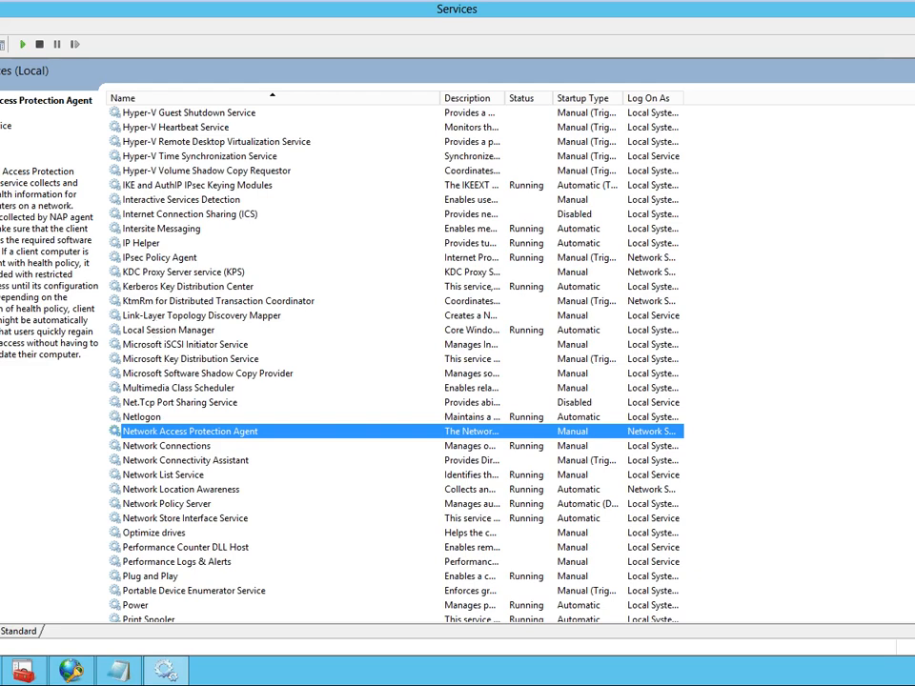
{"action": "key", "text": "alt+Tab"}
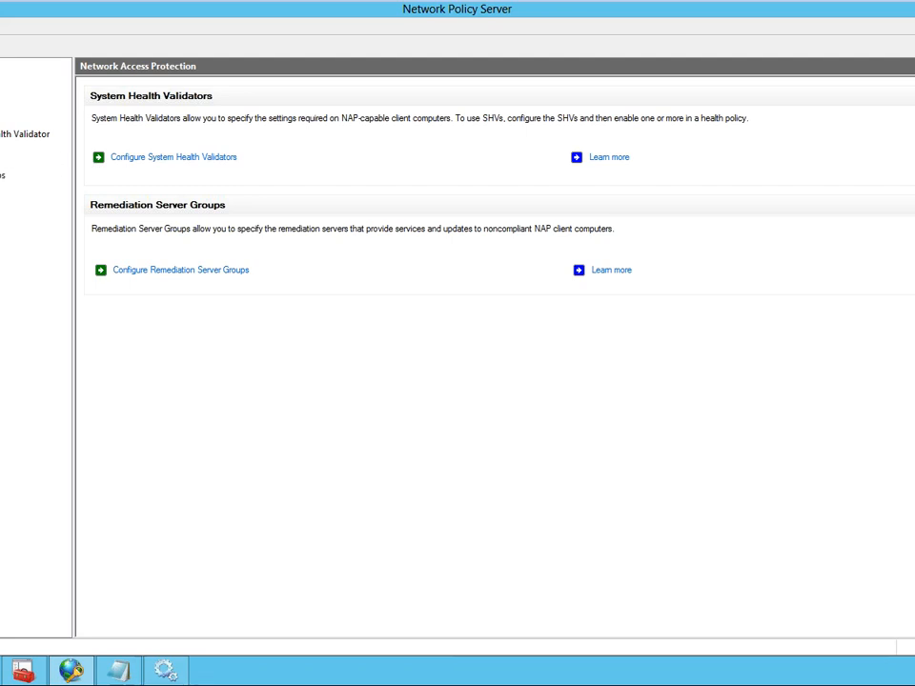
{"action": "left_click", "coordinate": [1, 148]}
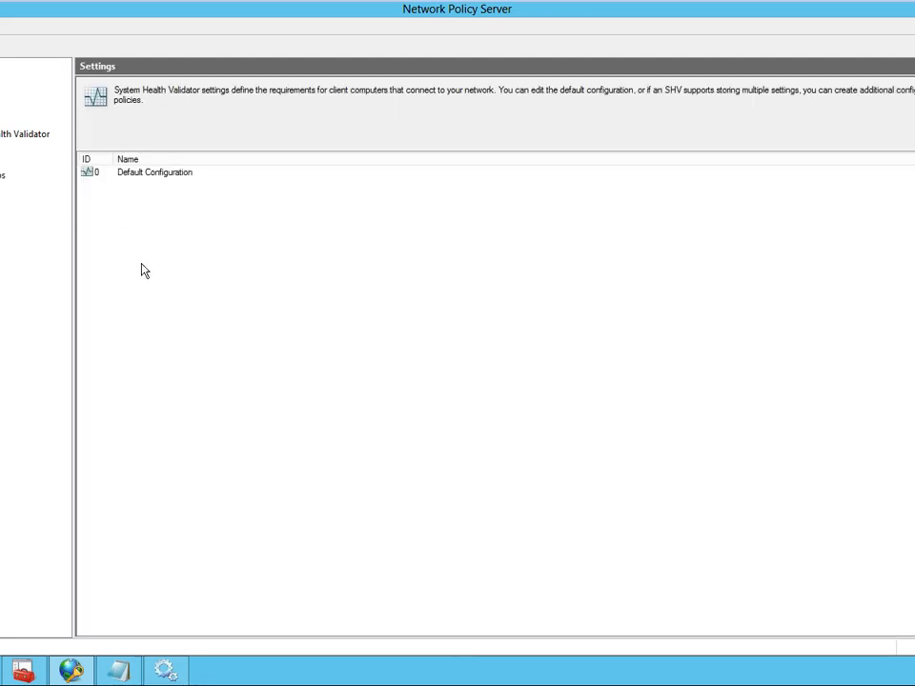
{"action": "double_click", "coordinate": [151, 176]}
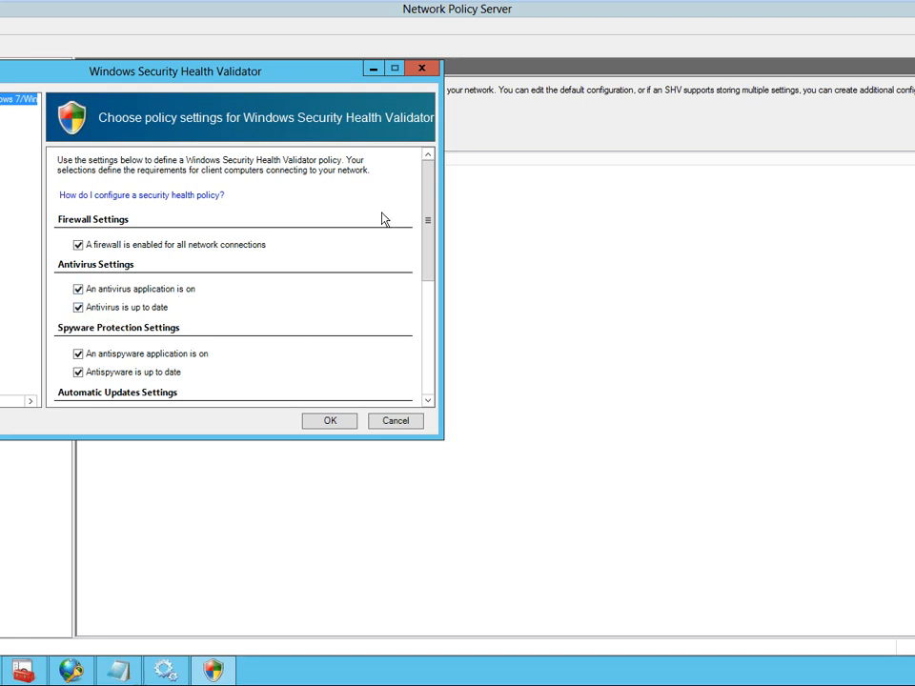
- Review the firewall, antivirus, spyware and update requirements for both Windows version groups in the validator, then accept the dialog
{"action": "left_click_drag", "start_coordinate": [427, 225], "coordinate": [362, 339]}
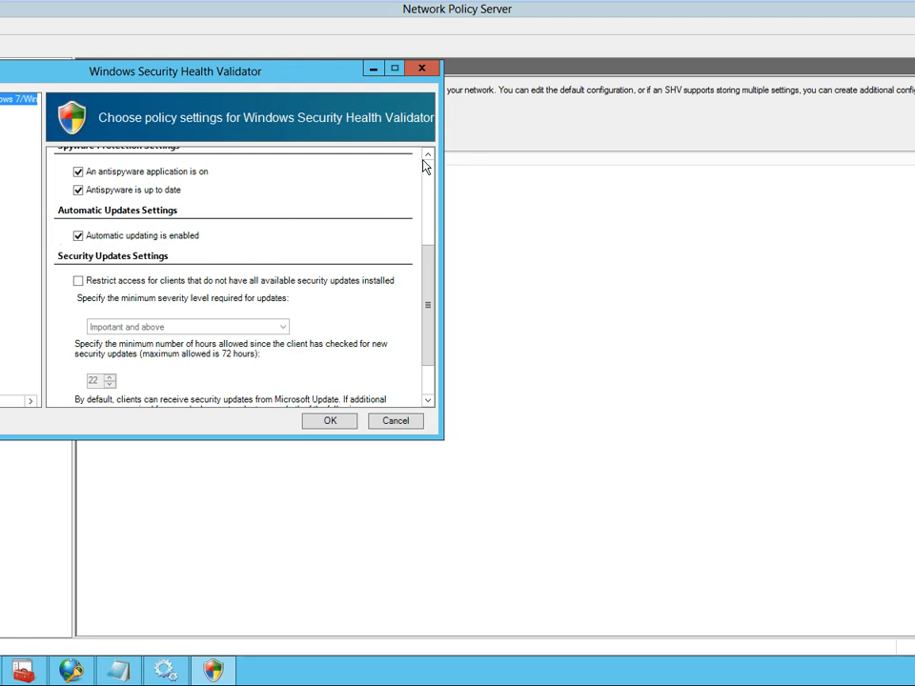
{"action": "scroll", "coordinate": [426, 167], "scroll_direction": "up", "scroll_amount": 2}
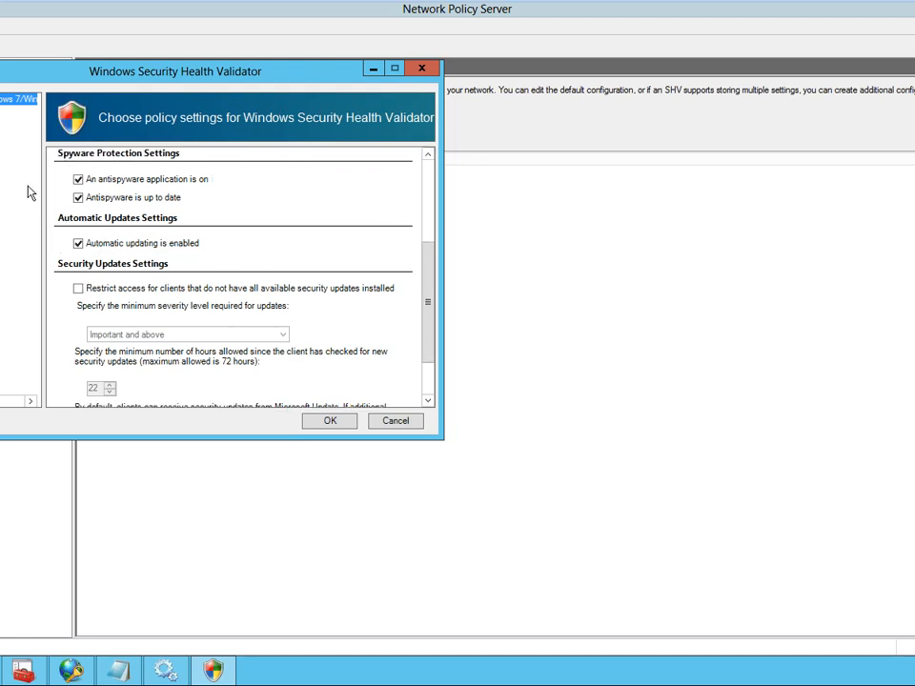
{"action": "left_click", "coordinate": [79, 244]}
{"action": "left_click", "coordinate": [427, 389]}
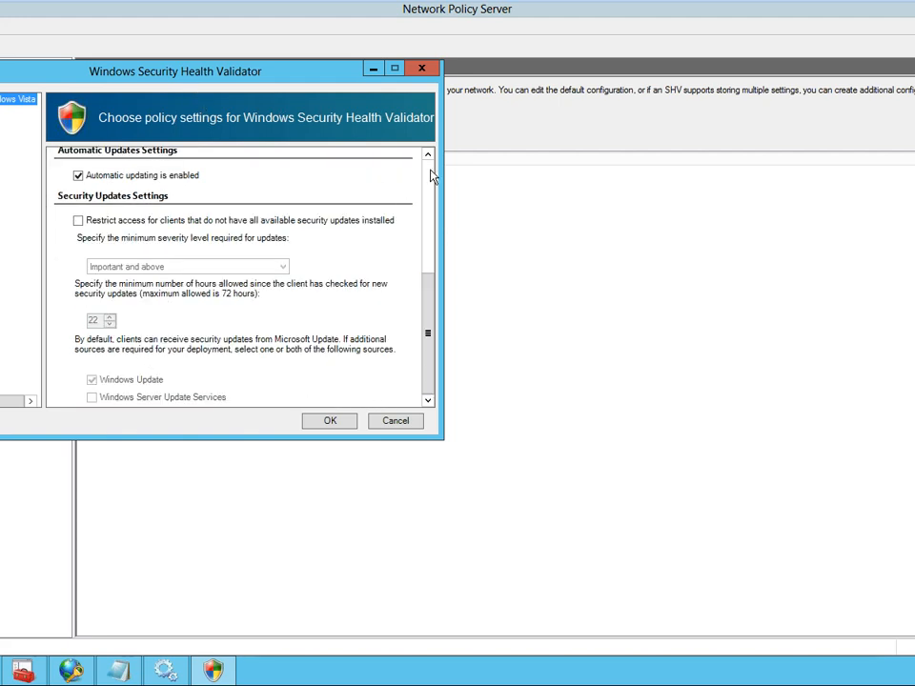
{"action": "scroll", "coordinate": [429, 173], "scroll_direction": "up", "scroll_amount": 1}
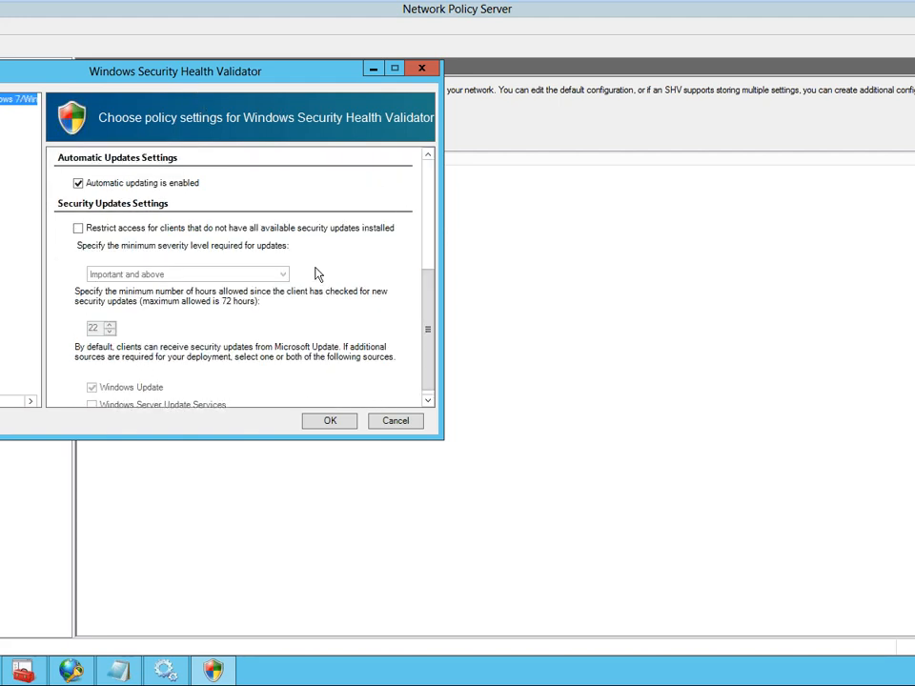
{"action": "scroll", "coordinate": [318, 274], "scroll_direction": "up", "scroll_amount": 5}
{"action": "scroll", "coordinate": [317, 275], "scroll_direction": "down", "scroll_amount": 3}
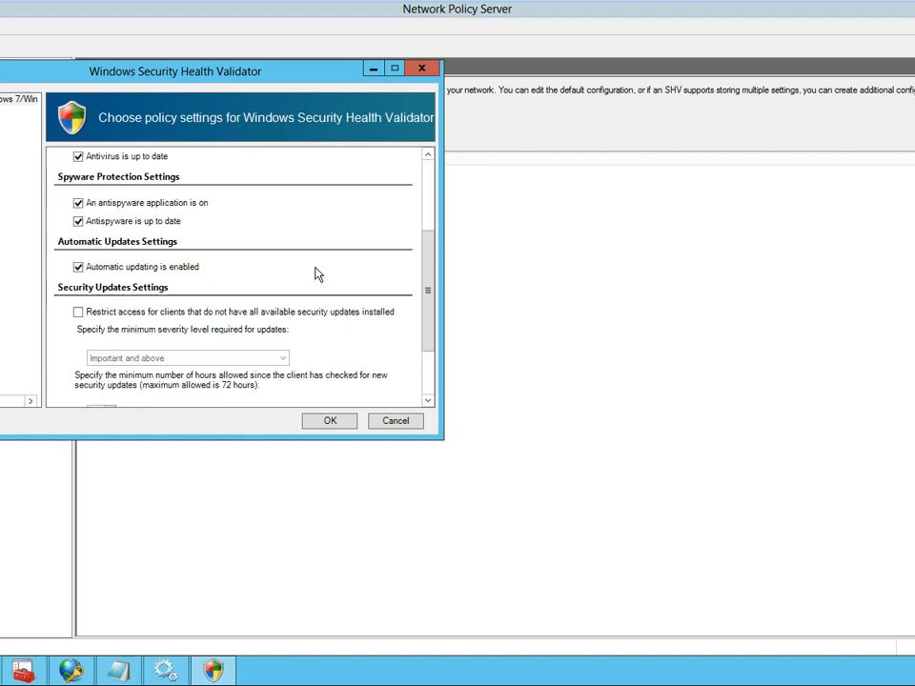
{"action": "scroll", "coordinate": [318, 275], "scroll_direction": "up", "scroll_amount": 3}
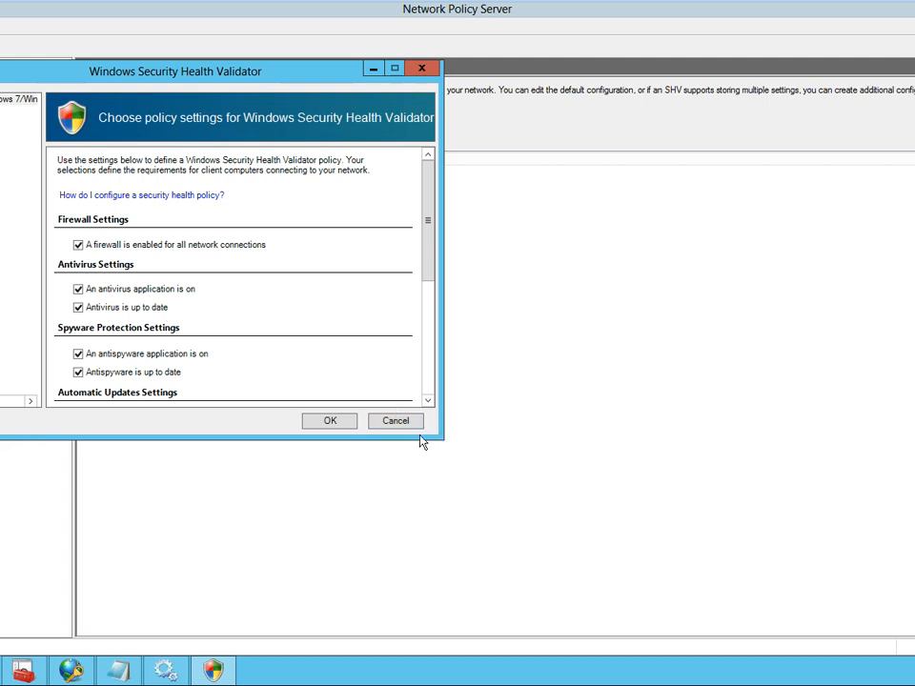
{"action": "left_click", "coordinate": [345, 425]}
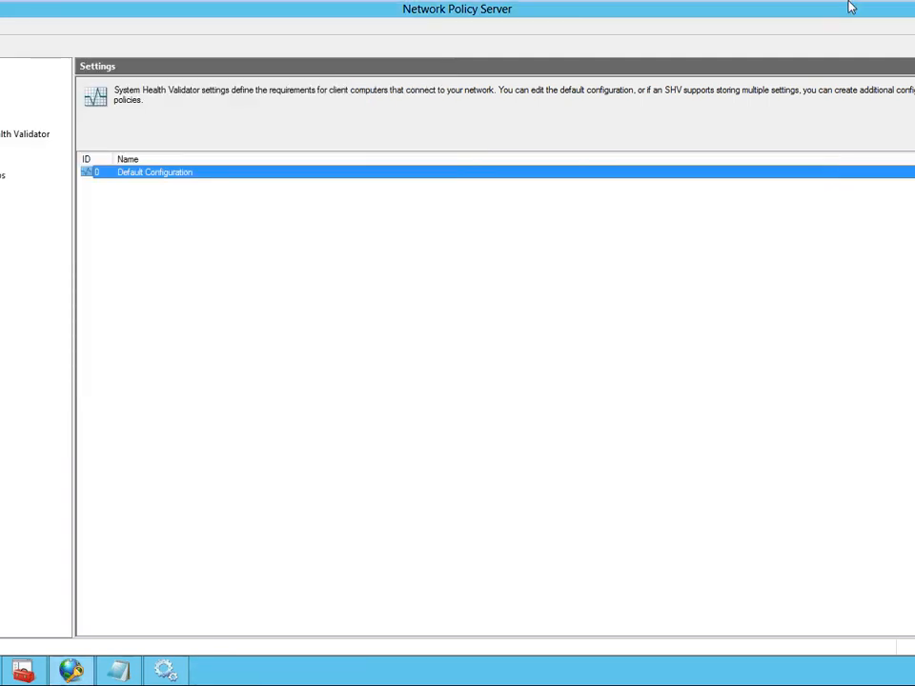
- Switch to the PowerPoint presentation and start the slide show from the "Lesson 2: Overview of NAP Enforcement Processes" slide
{"action": "mouse_move", "coordinate": [847, 8]}
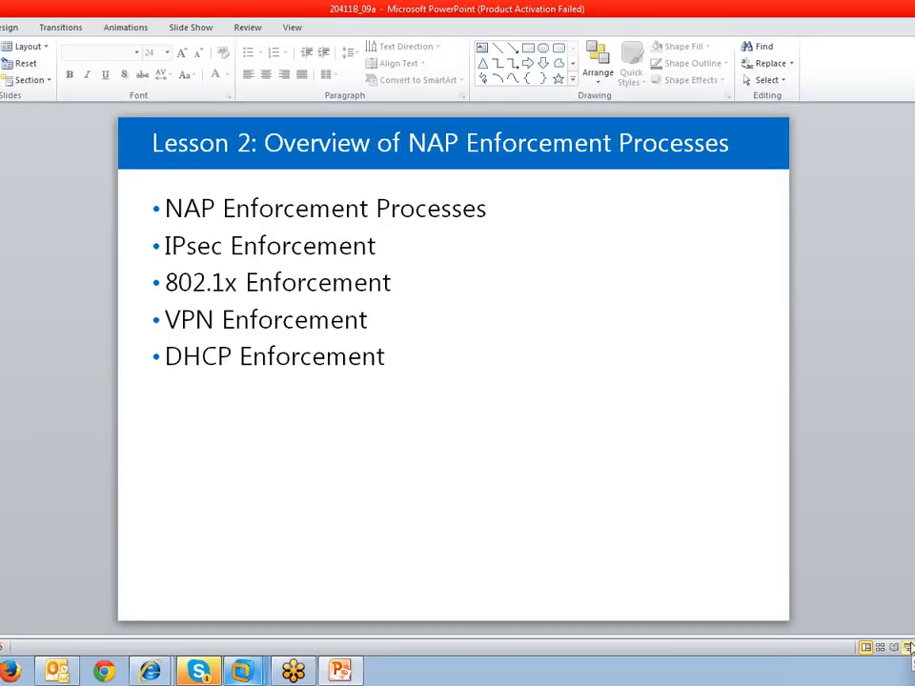
{"action": "left_click", "coordinate": [908, 647]}
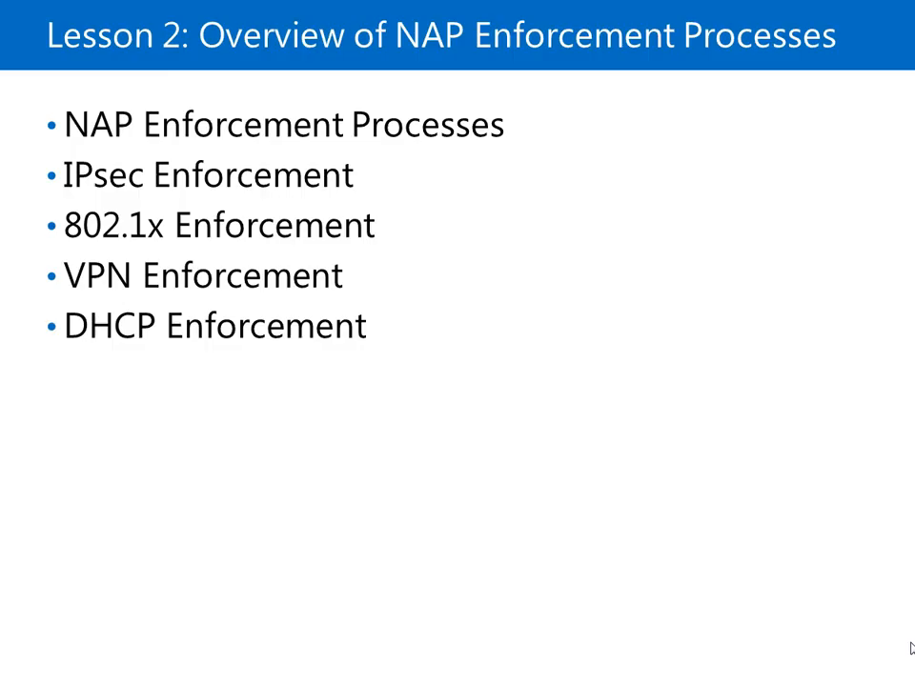
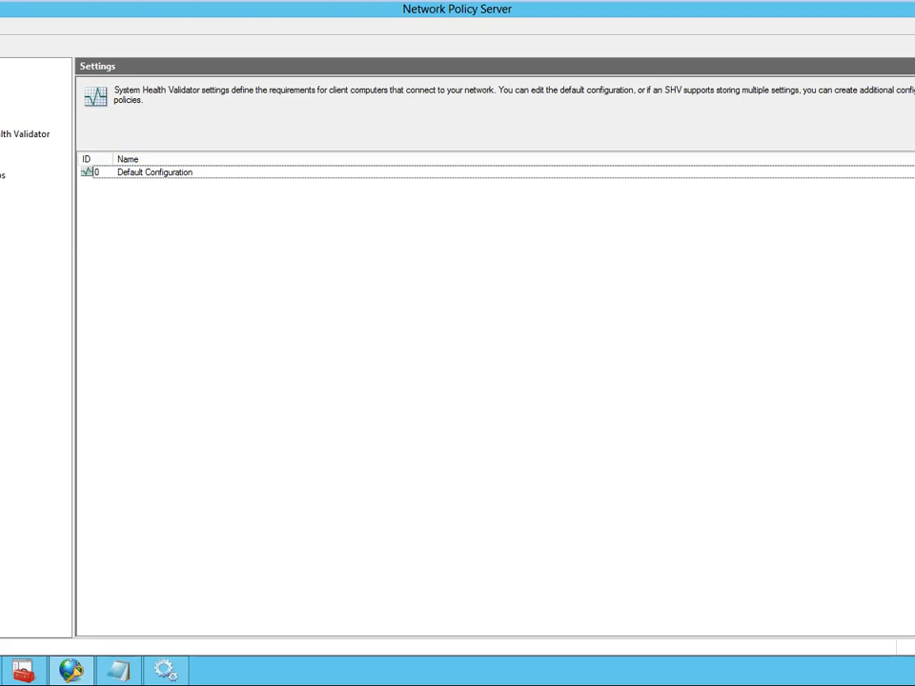
- Start the Configure NAP wizard from the local NPS node and choose Dynamic Host Configuration Protocol (DHCP) as the network connection method
{"action": "left_click", "coordinate": [0, 106]}
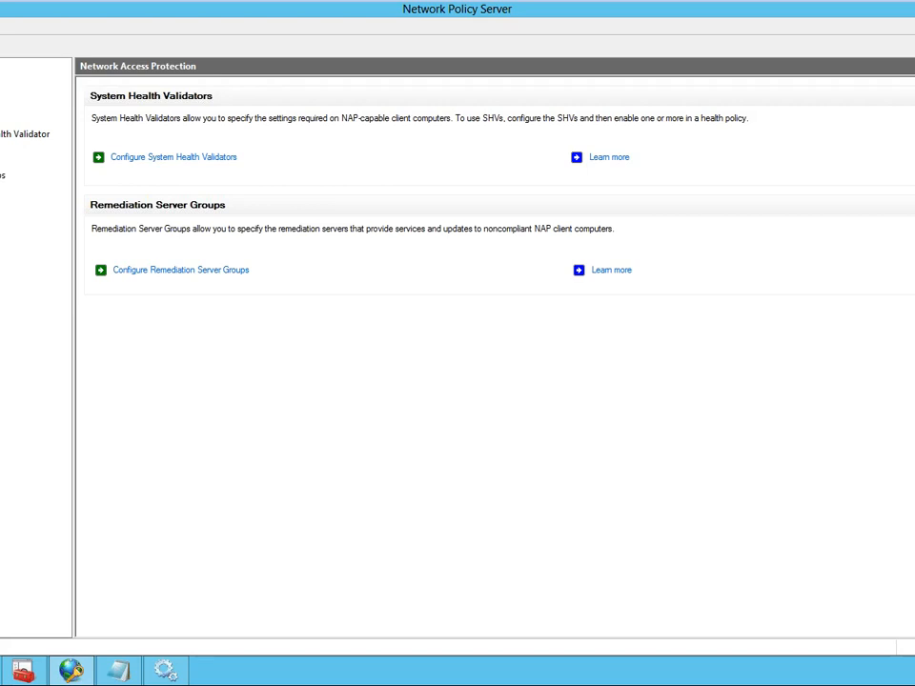
{"action": "left_click", "coordinate": [0, 65]}
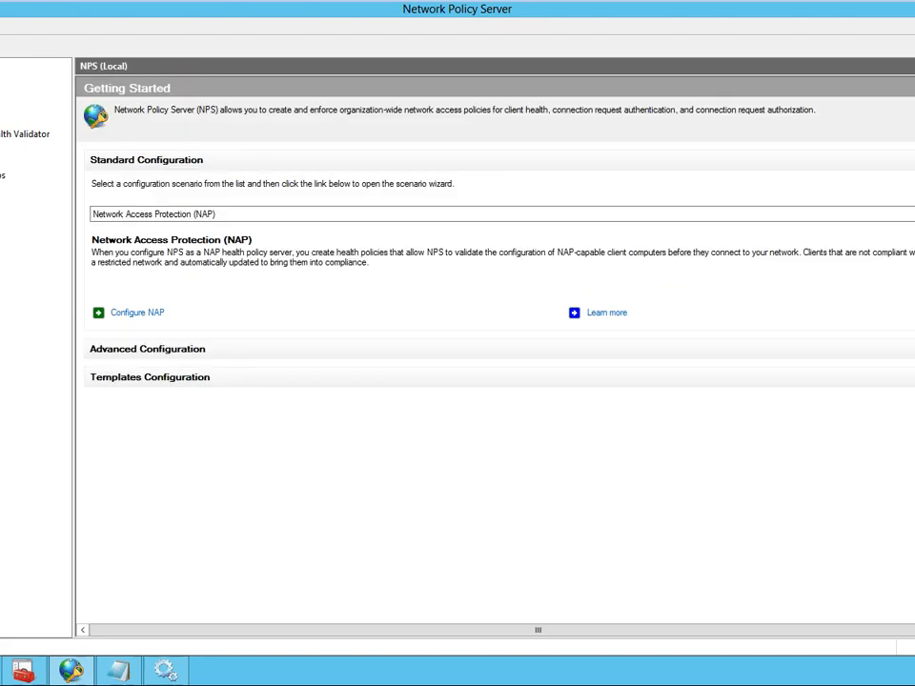
{"action": "left_click", "coordinate": [127, 315]}
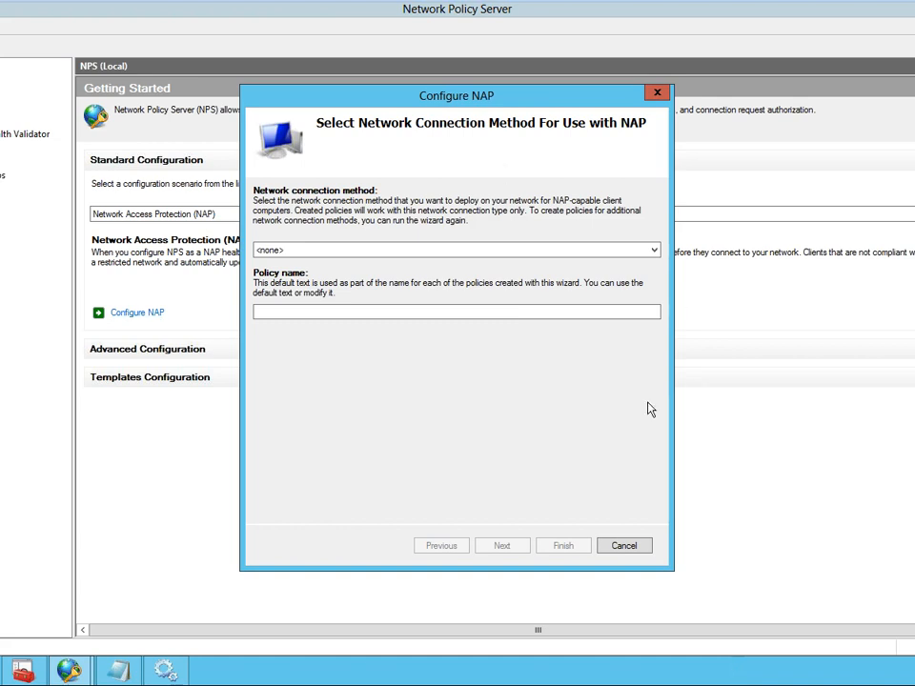
{"action": "left_click", "coordinate": [656, 250]}
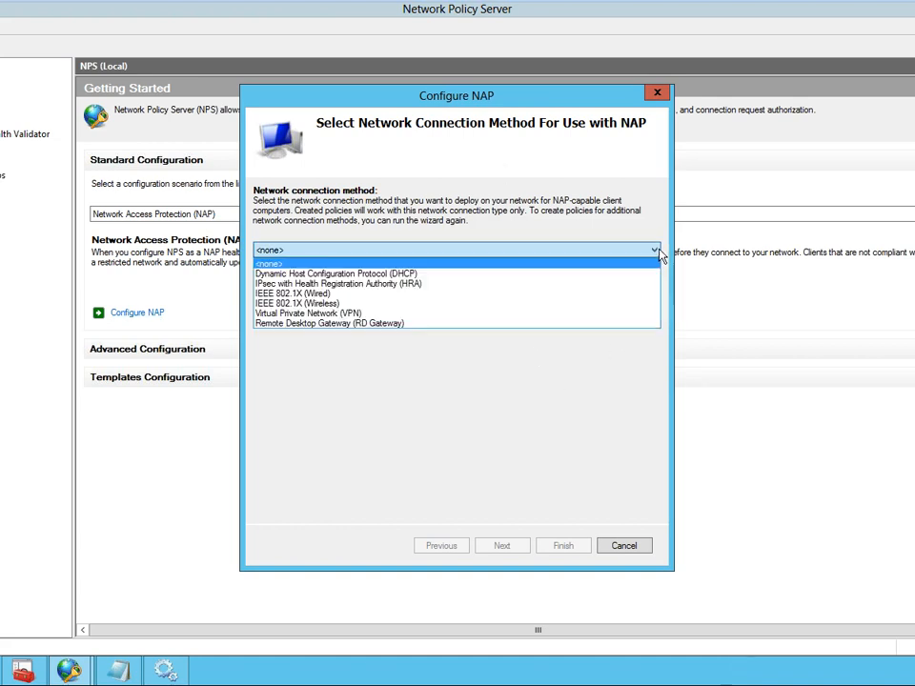
{"action": "left_click", "coordinate": [429, 274]}
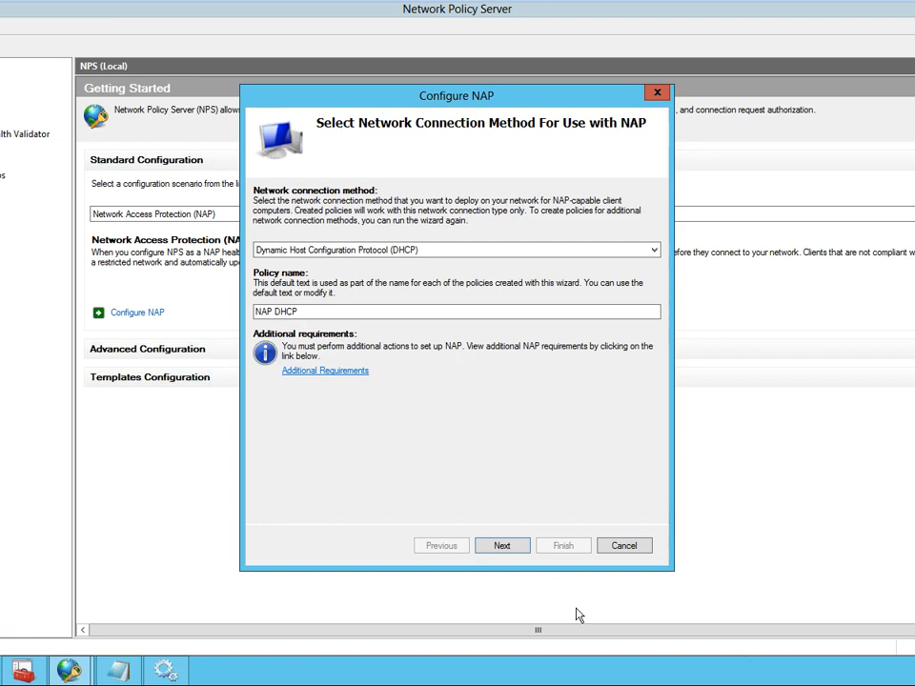
- Accept the NAP DHCP policy name and the existing RADIUS clients, then open the entry for a new DHCP scope
{"action": "left_click", "coordinate": [512, 547]}
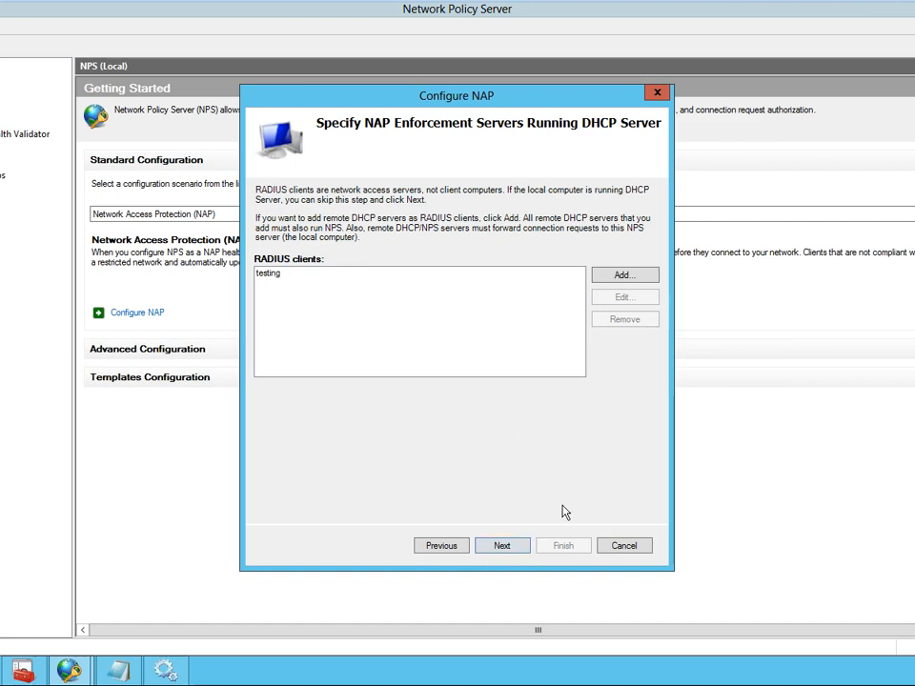
{"action": "left_click", "coordinate": [508, 545]}
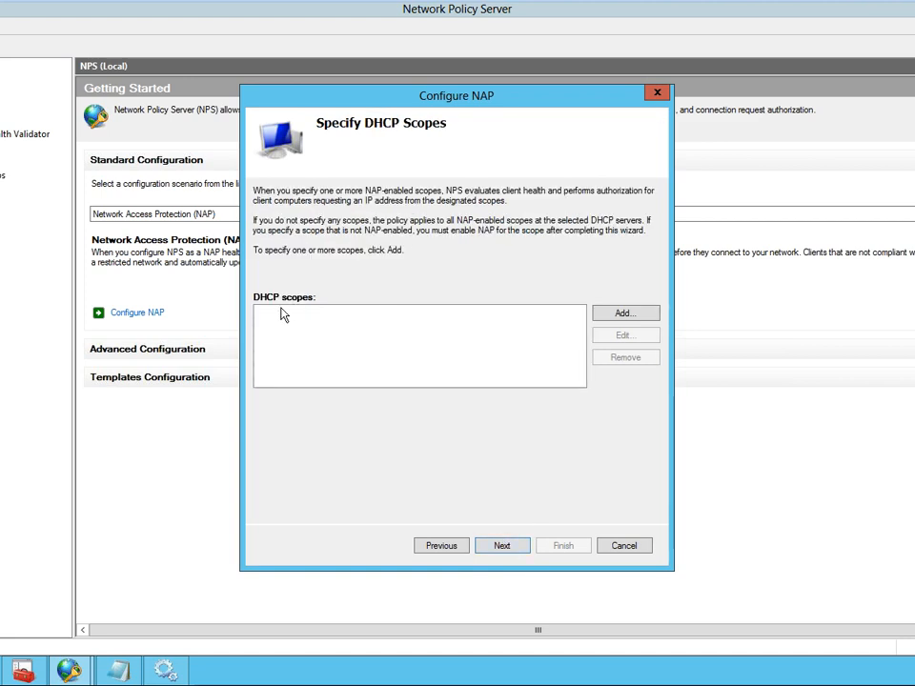
{"action": "left_click", "coordinate": [610, 316]}
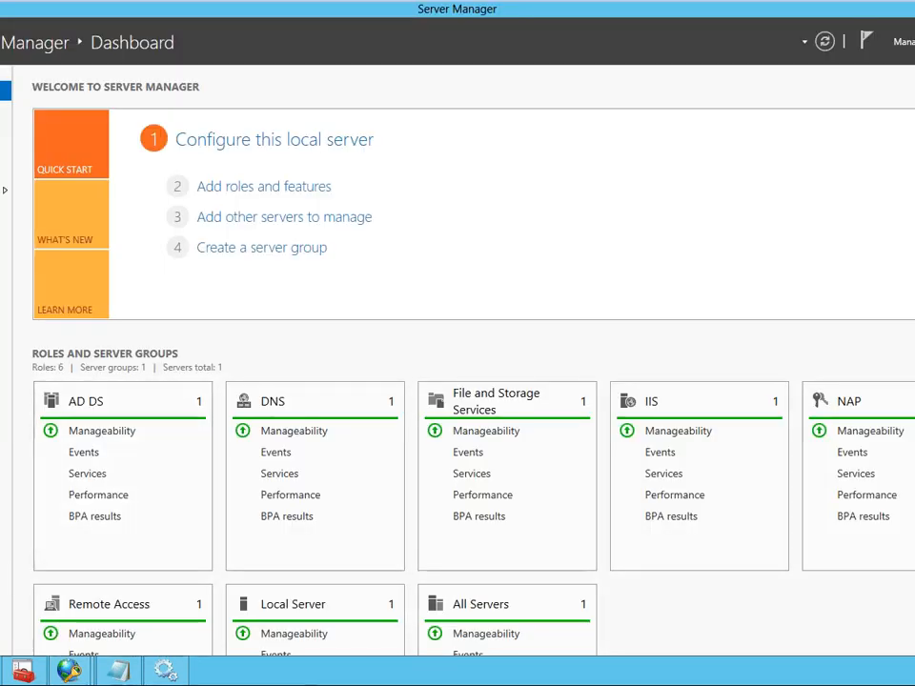
- Switch to Server Manager and start a role-based Add Roles and Features installation, proceeding to the server role selection
{"action": "key", "text": "super"}
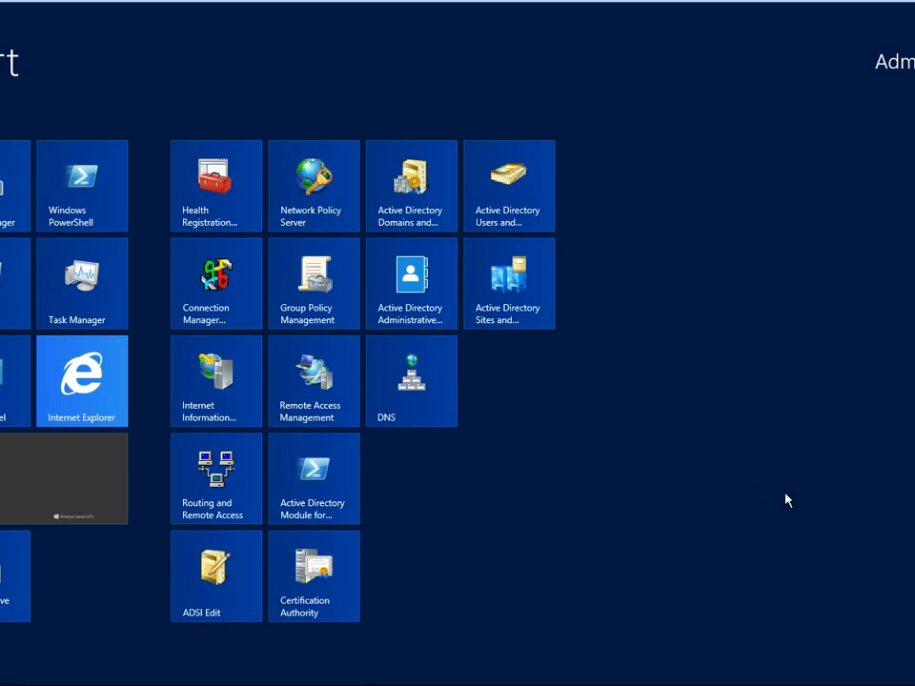
{"action": "key", "text": "super"}
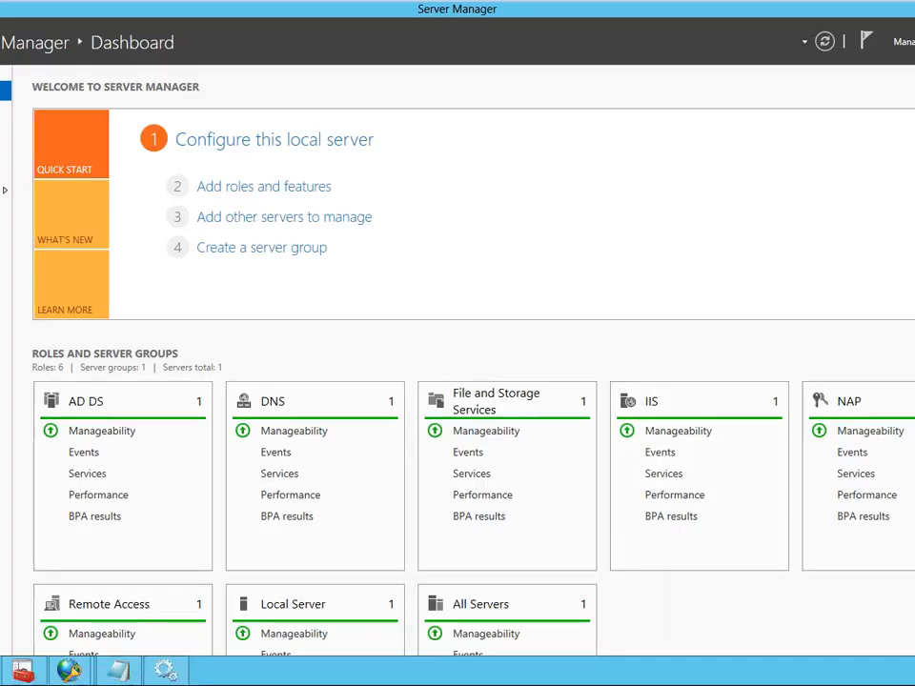
{"action": "left_click", "coordinate": [905, 42]}
{"action": "left_click", "coordinate": [905, 62]}
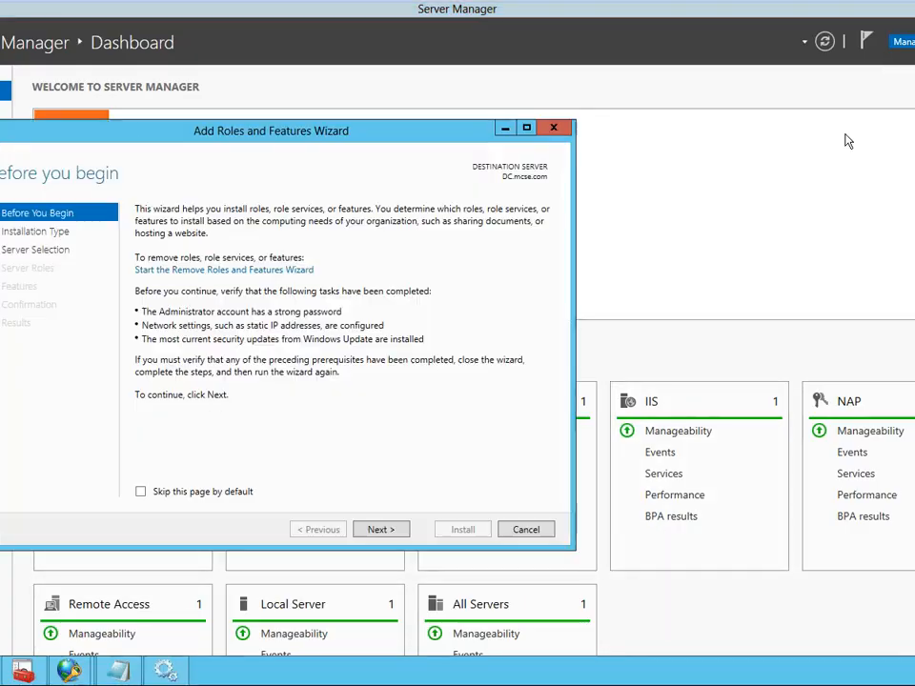
{"action": "left_click", "coordinate": [378, 534]}
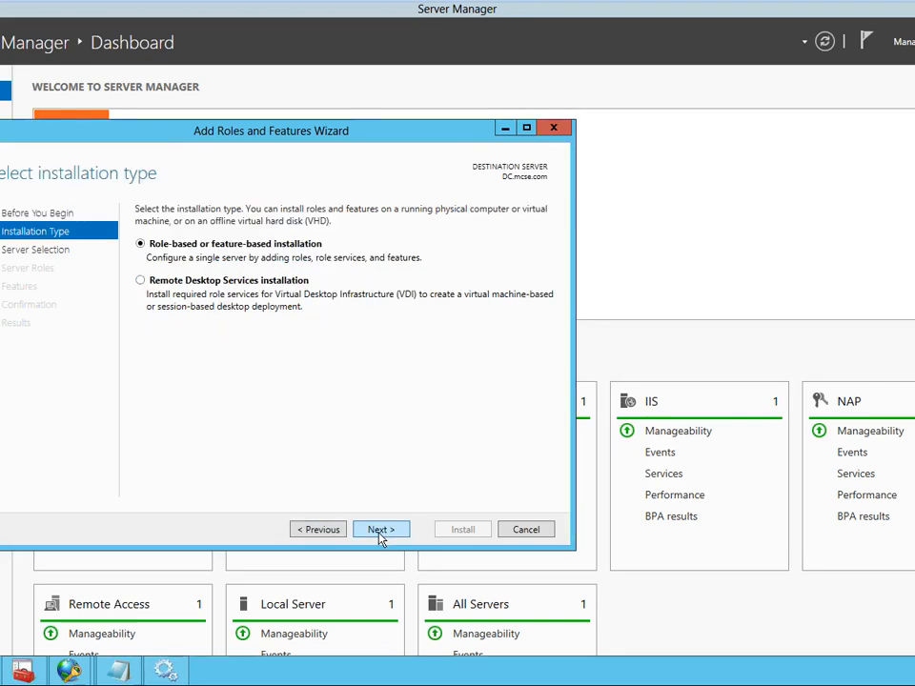
{"action": "left_click", "coordinate": [379, 530]}
{"action": "left_click", "coordinate": [380, 530]}
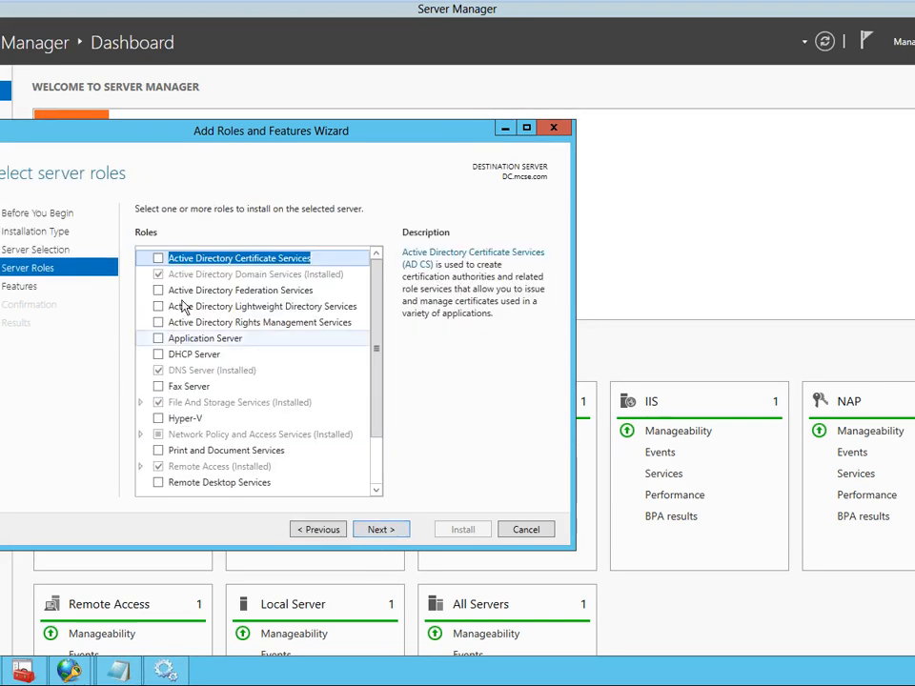
- Install the DHCP Server role with its management tools and minimize the wizard while the installation runs
{"action": "left_click", "coordinate": [159, 354]}
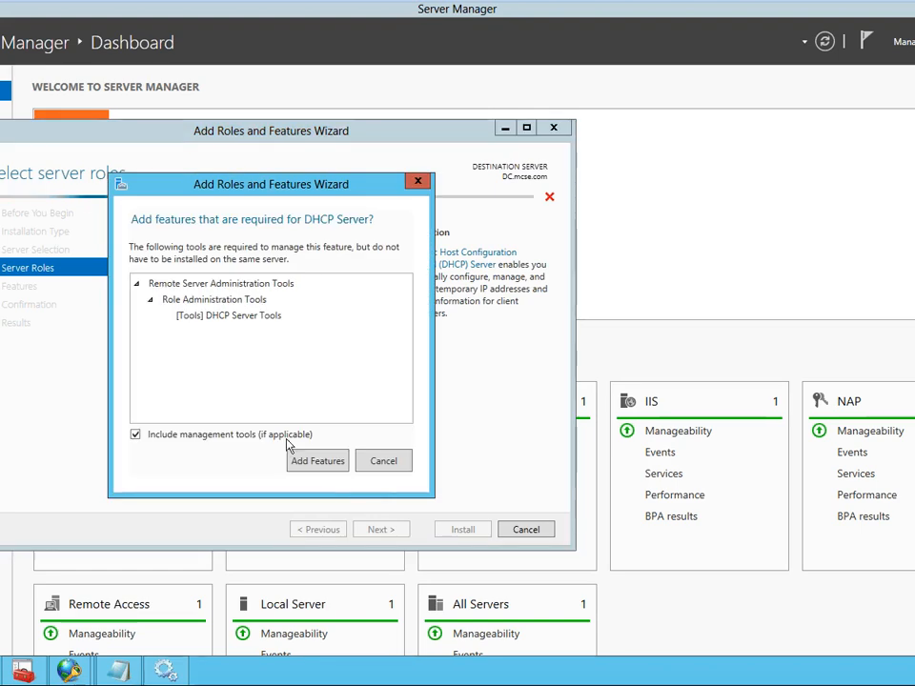
{"action": "left_click", "coordinate": [303, 460]}
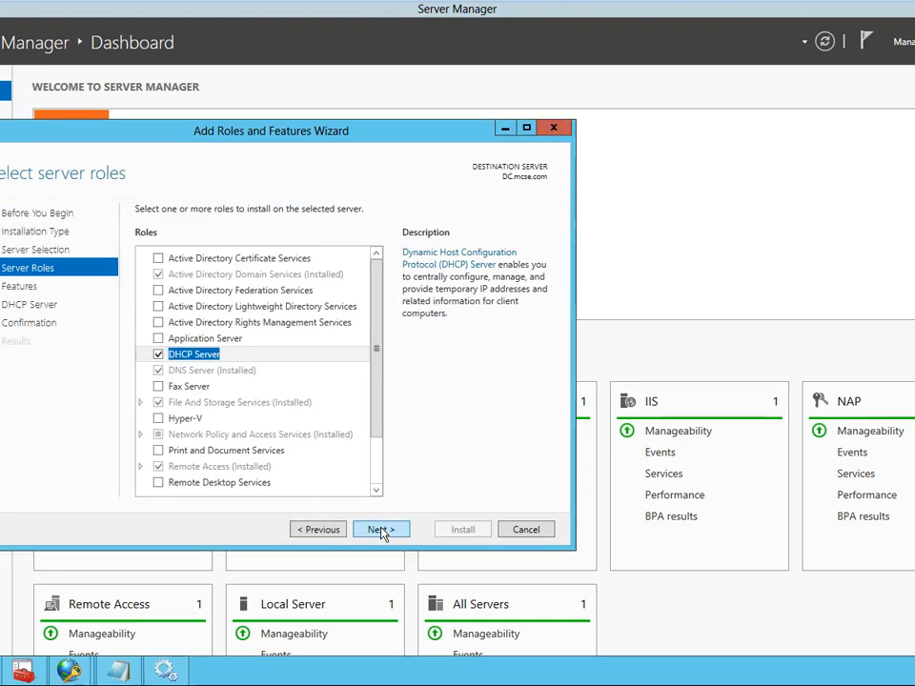
{"action": "left_click", "coordinate": [380, 530]}
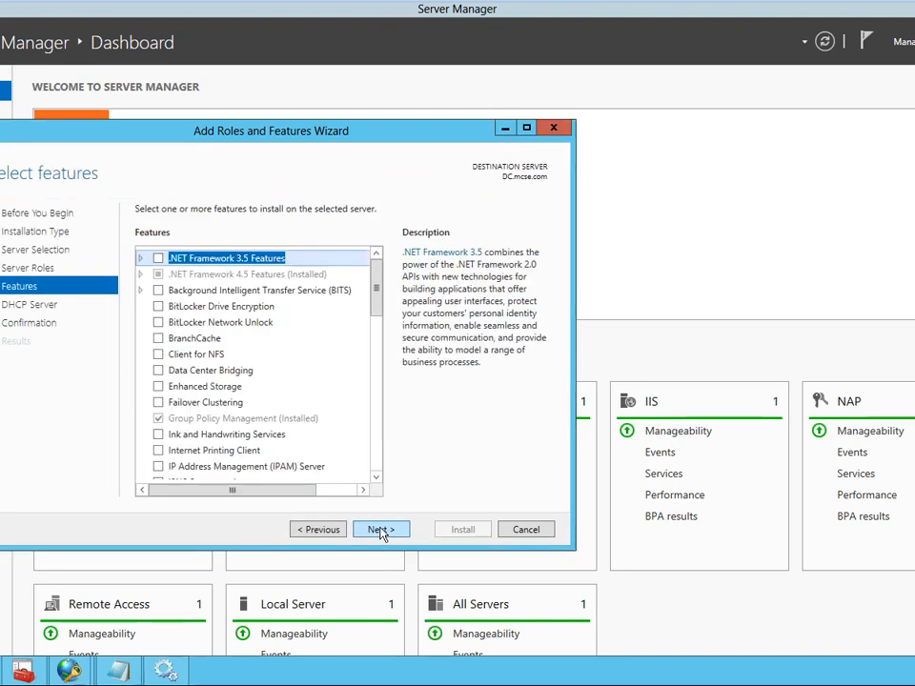
{"action": "left_click", "coordinate": [381, 530]}
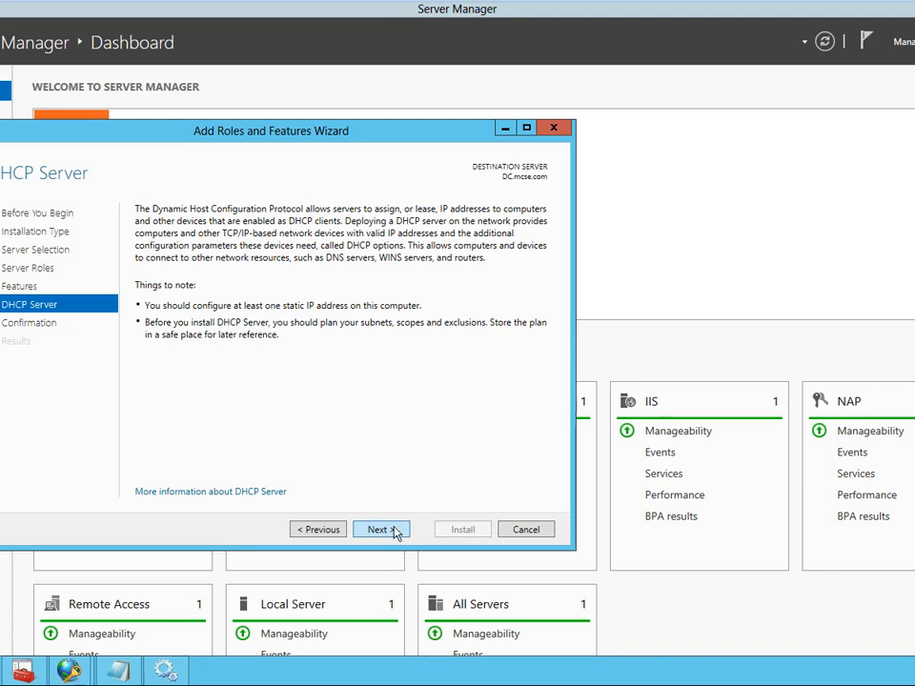
{"action": "left_click", "coordinate": [399, 535]}
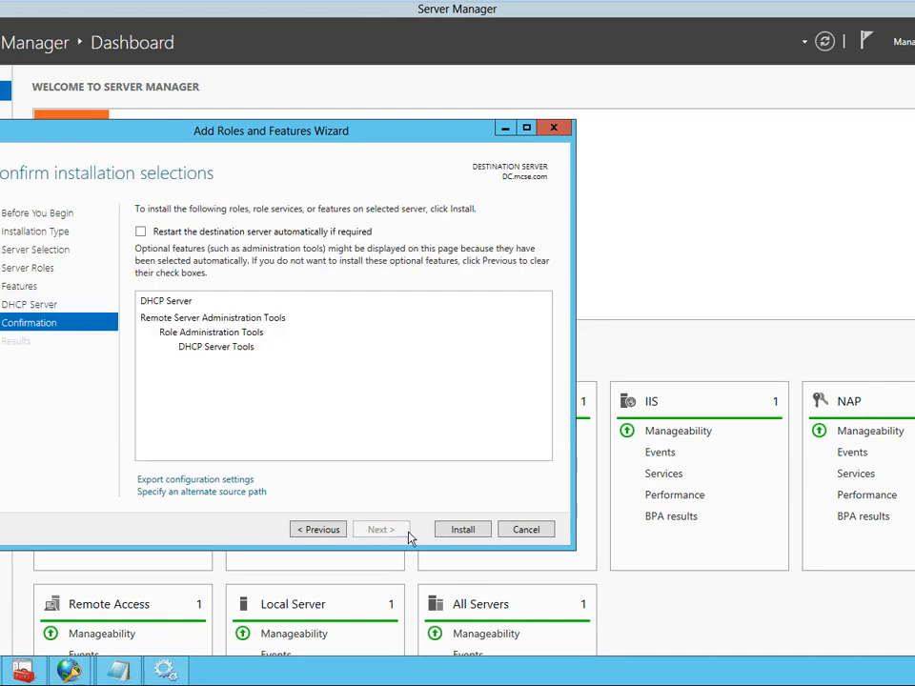
{"action": "left_click", "coordinate": [466, 535]}
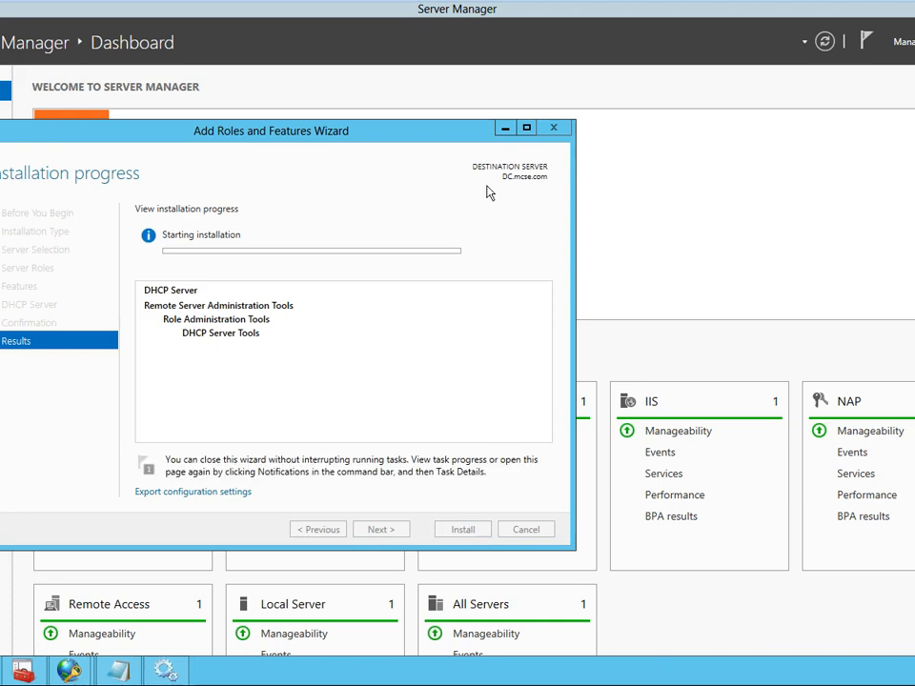
{"action": "left_click", "coordinate": [505, 130]}
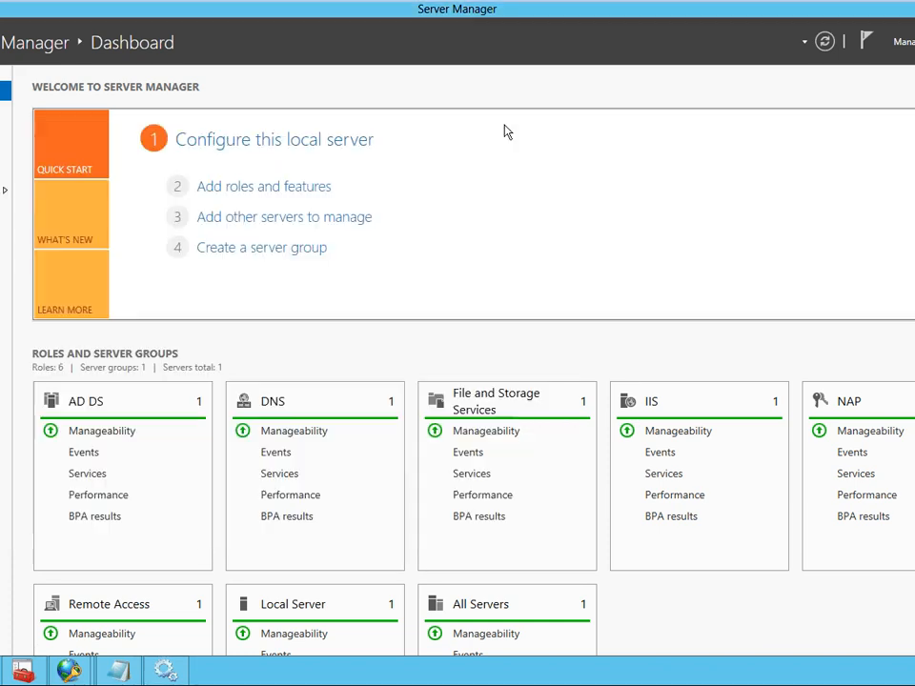
- Return to the Configure NAP wizard in Network Policy Server, add a DHCP scope with profile name "test", and proceed to the machine groups
{"action": "left_click", "coordinate": [70, 671]}
{"action": "left_click", "coordinate": [229, 627]}
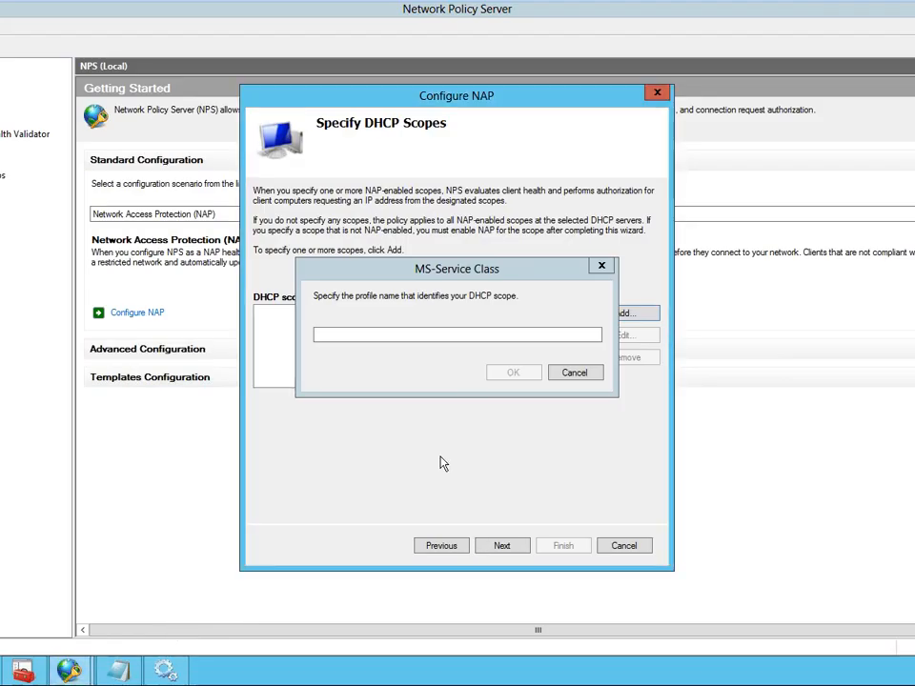
{"action": "left_click", "coordinate": [447, 336]}
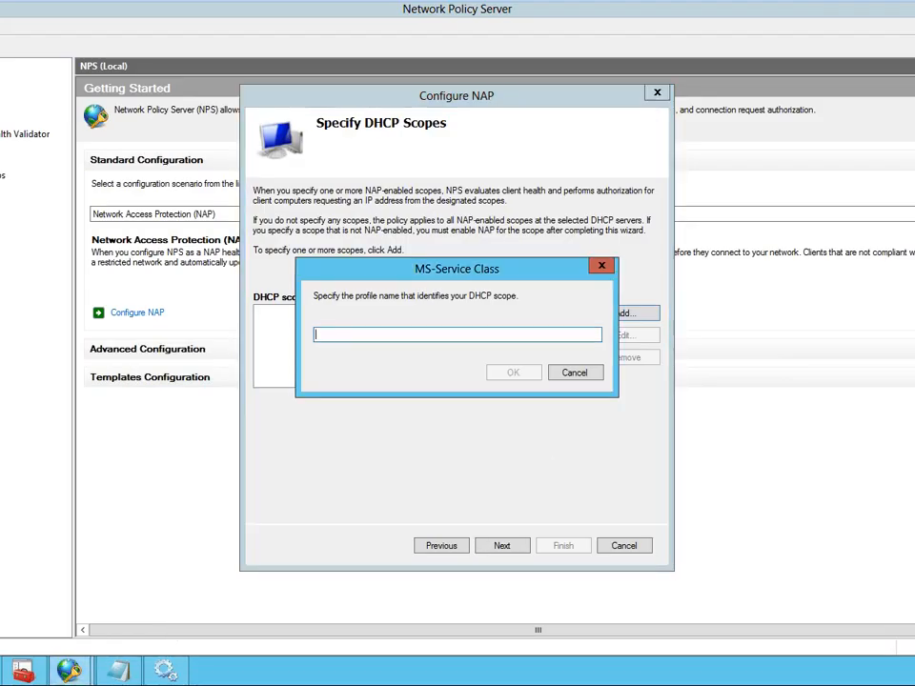
{"action": "type", "text": "te"}
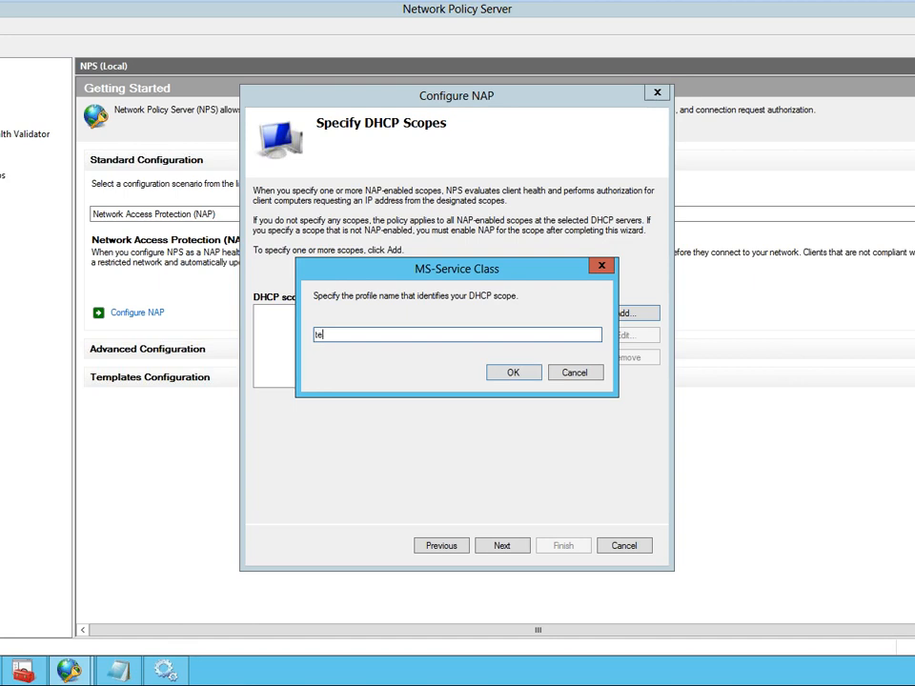
{"action": "type", "text": "st"}
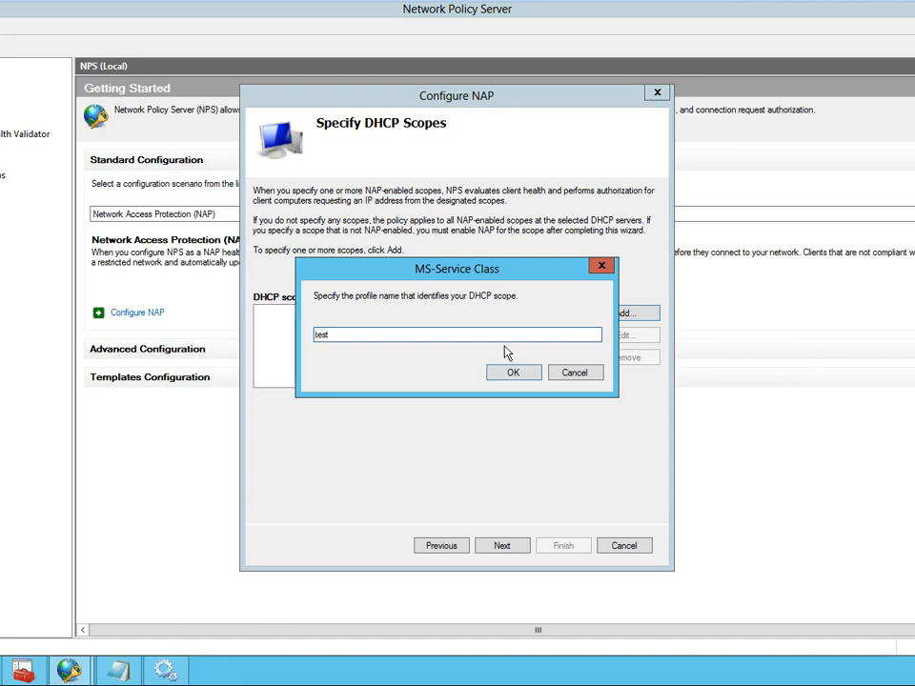
{"action": "left_click", "coordinate": [513, 375]}
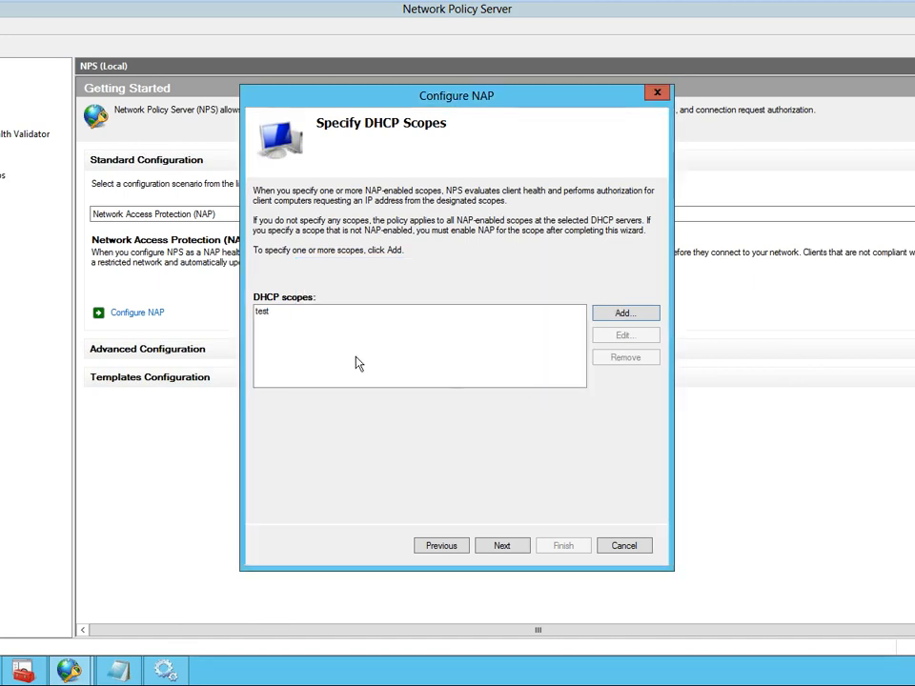
{"action": "left_click", "coordinate": [499, 549]}
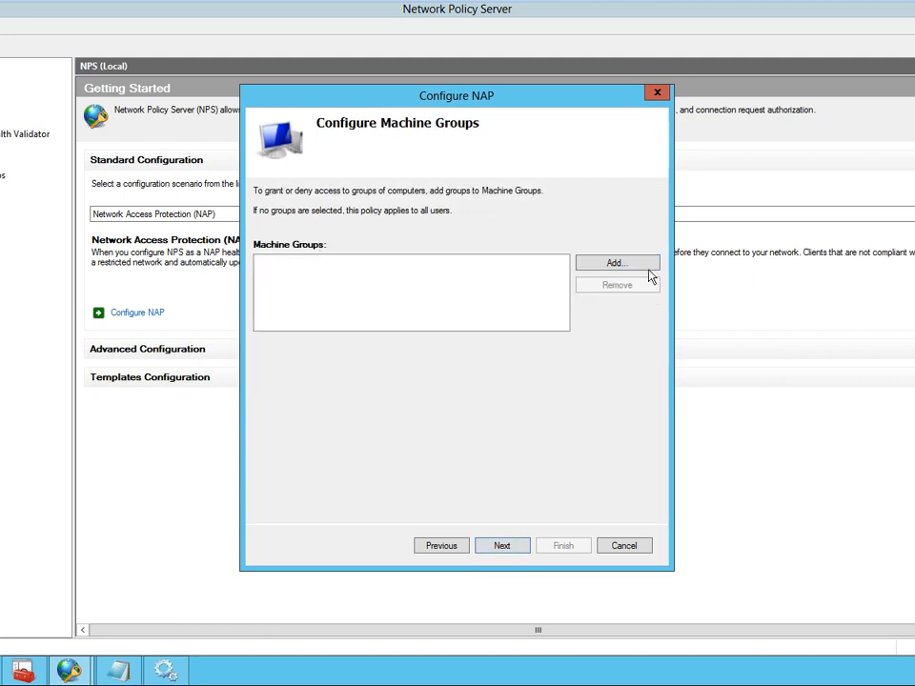
{"action": "left_click", "coordinate": [611, 271]}
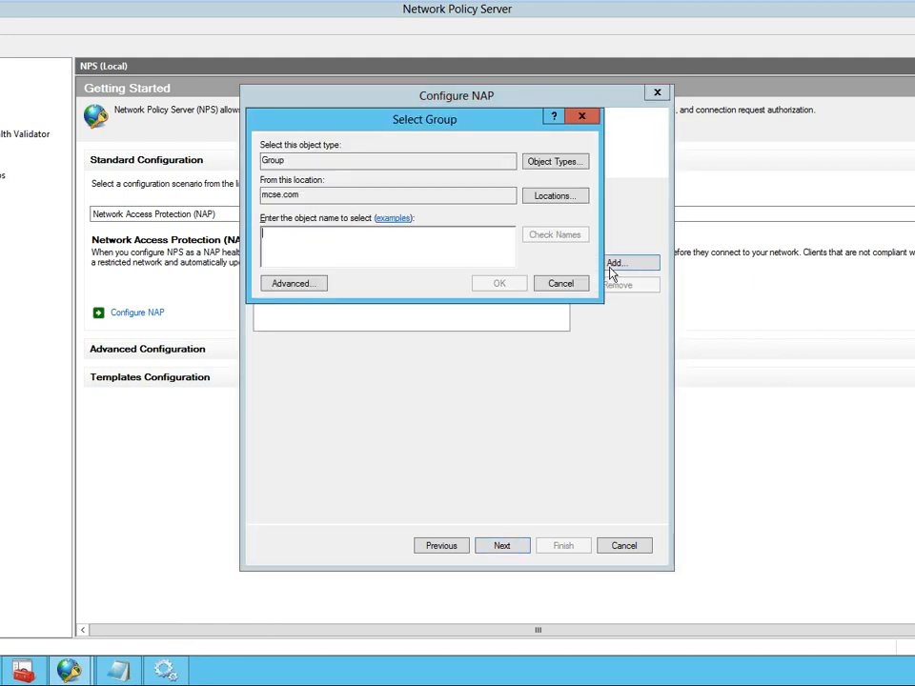
{"action": "left_click", "coordinate": [301, 283]}
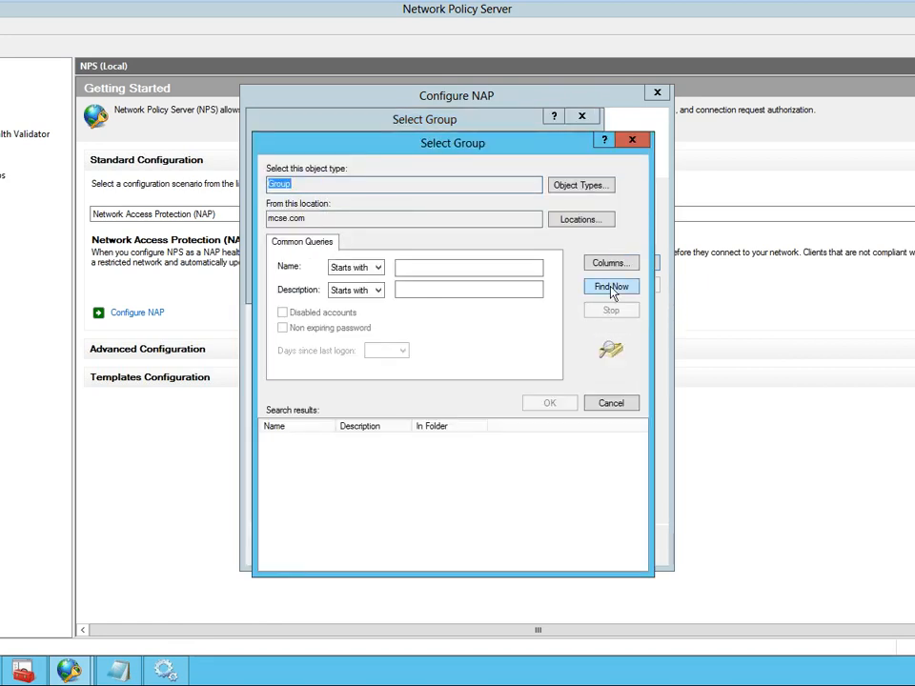
{"action": "left_click", "coordinate": [615, 287]}
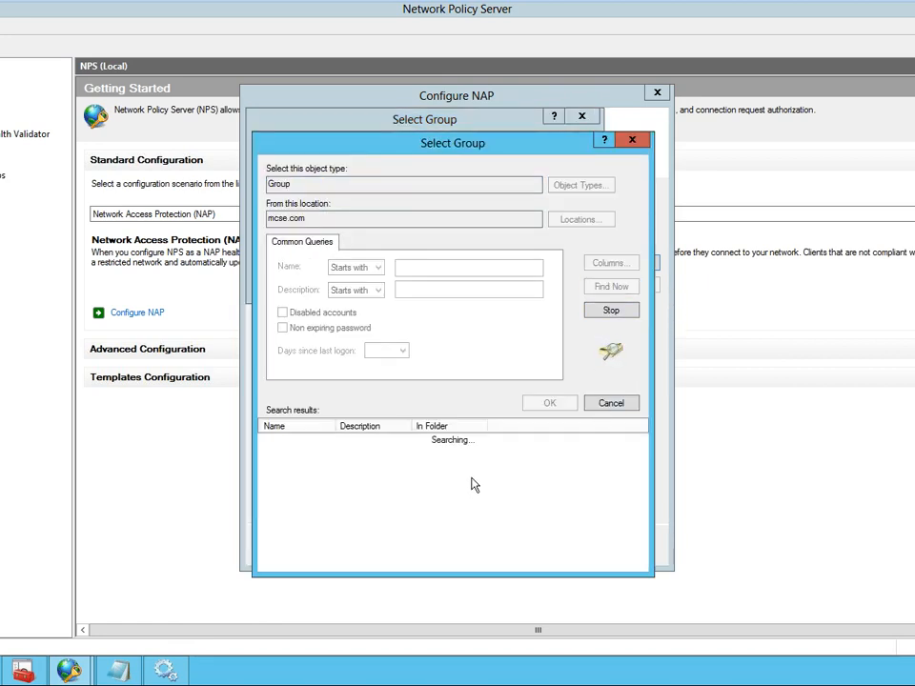
{"action": "left_click", "coordinate": [603, 407]}
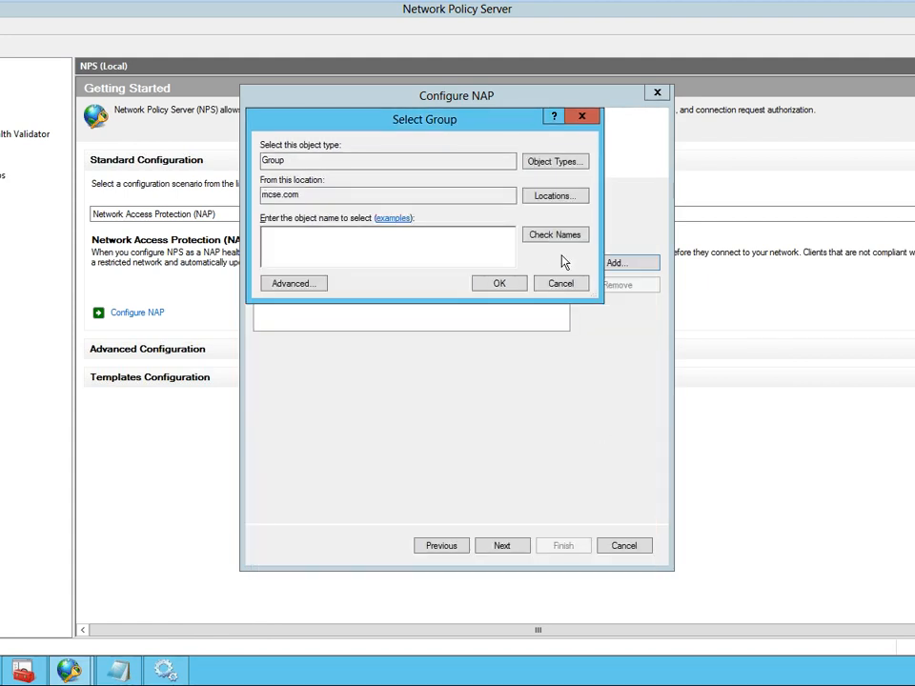
{"action": "left_click", "coordinate": [570, 288]}
- Leave the machine groups, remediation server group and troubleshooting URL unset, and finish the wizard to create the NAP DHCP policies
{"action": "left_click", "coordinate": [521, 547]}
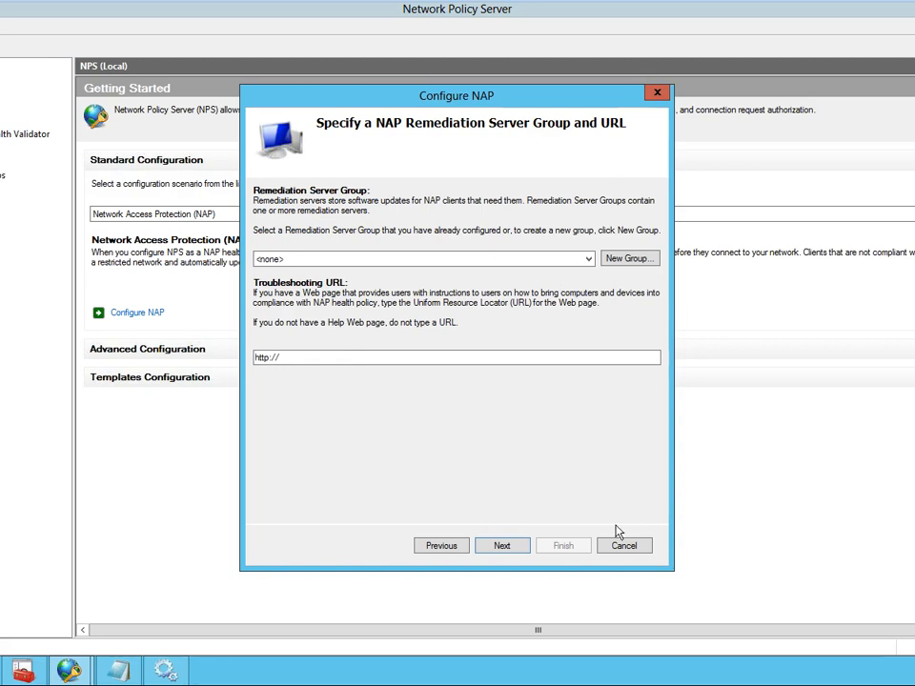
{"action": "left_click", "coordinate": [510, 548]}
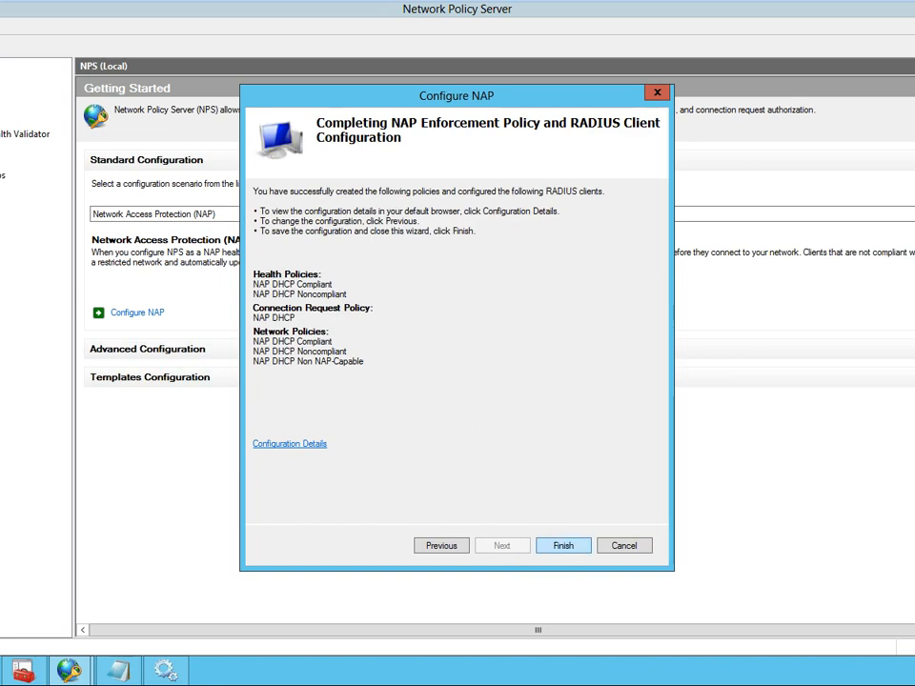
{"action": "key", "text": "Return"}
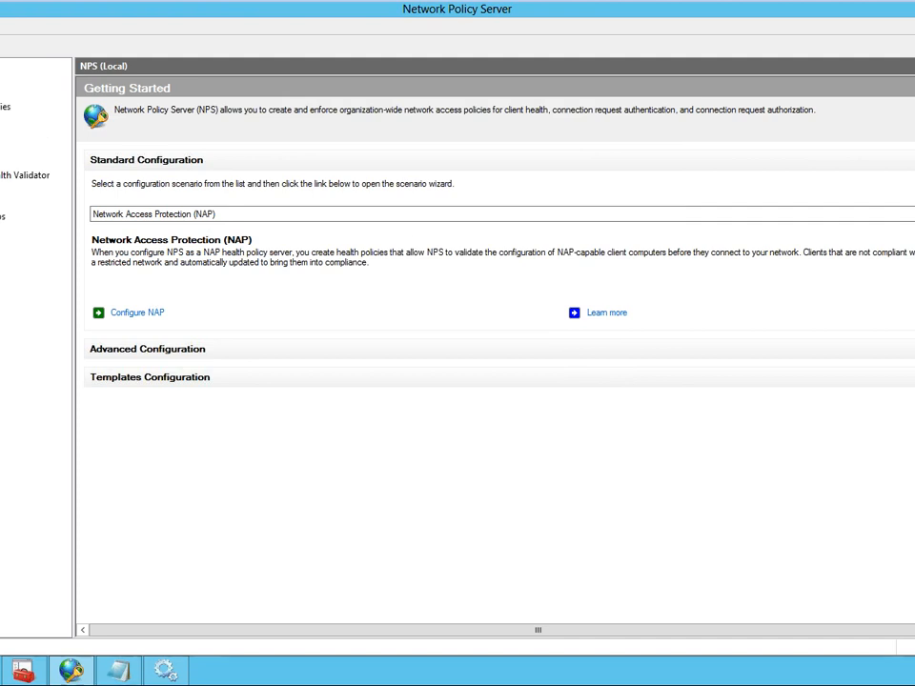
- Review the network policies and the health policies created for NAP DHCP in Network Policy Server
{"action": "left_click", "coordinate": [2, 120]}
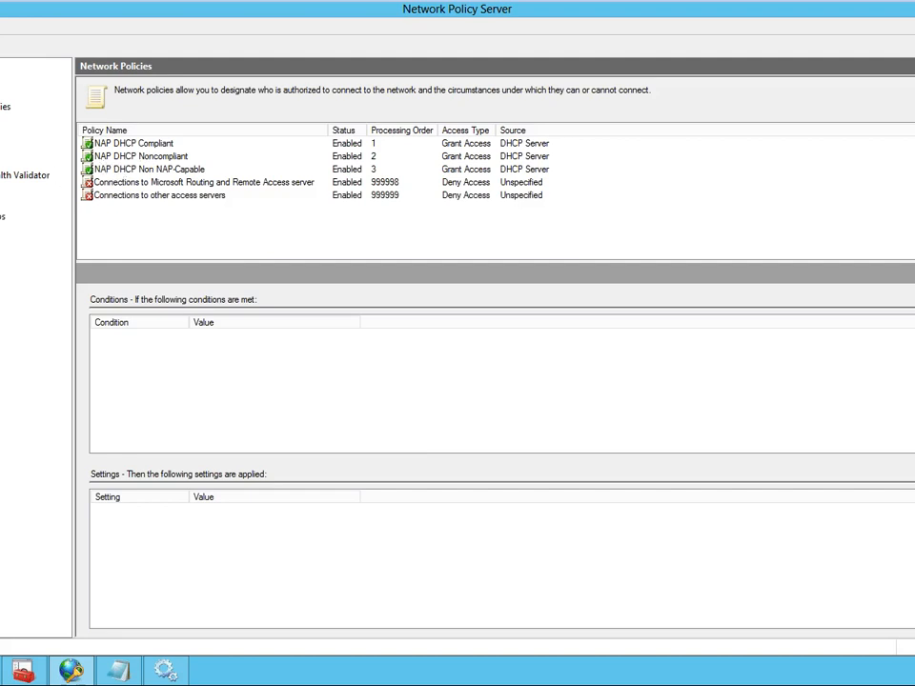
{"action": "left_click", "coordinate": [2, 134]}
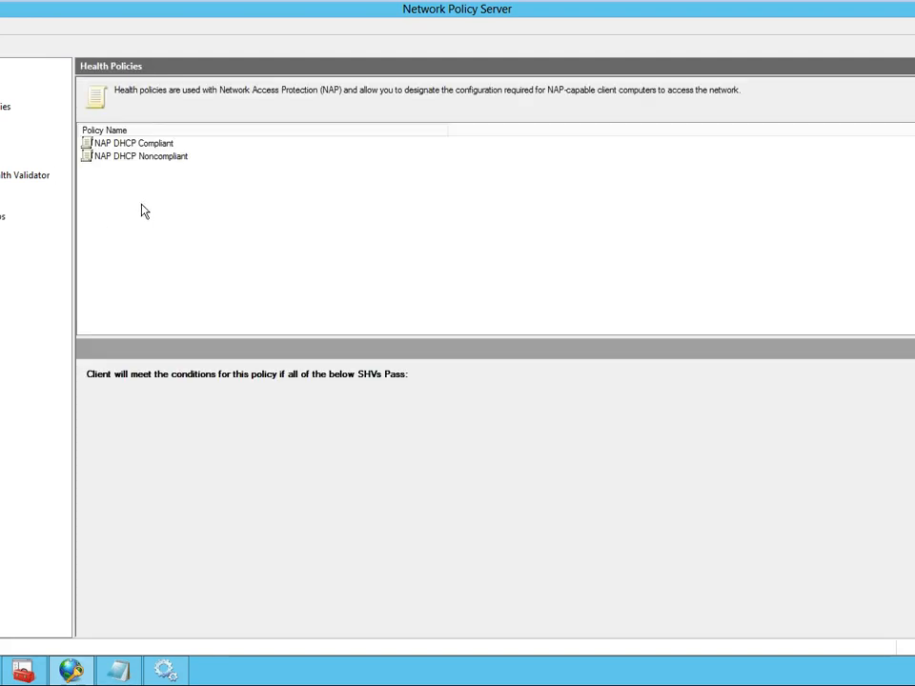
- Examine the health validator conditions of the NAP DHCP Compliant and NAP DHCP Noncompliant health policies
{"action": "left_click", "coordinate": [123, 146]}
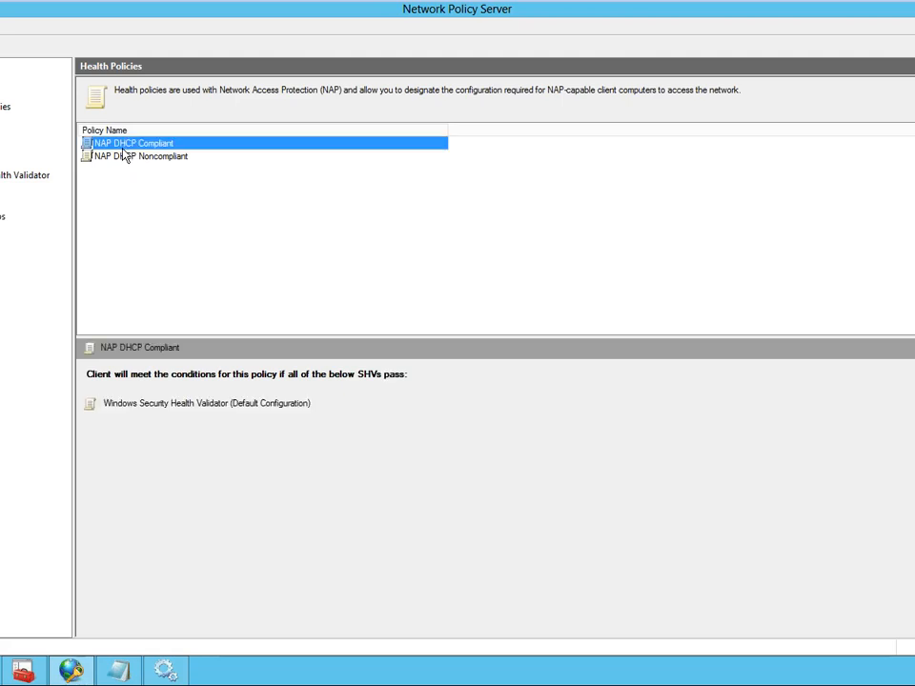
{"action": "left_click", "coordinate": [136, 158]}
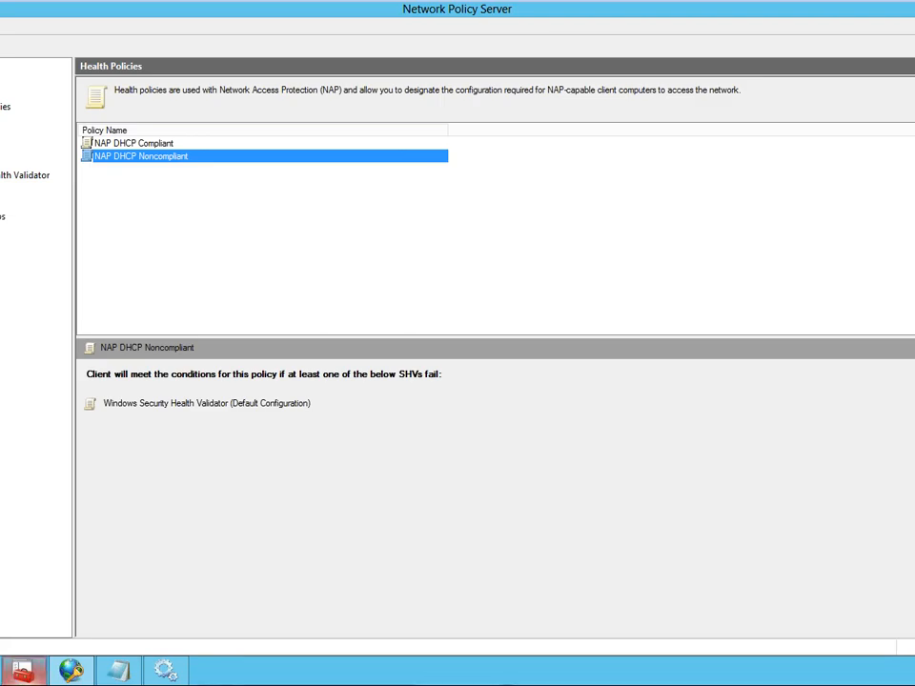
- Open the DHCP console, widen its console tree and display the contents of the dc.mcse.com server
{"action": "left_click", "coordinate": [9, 676]}
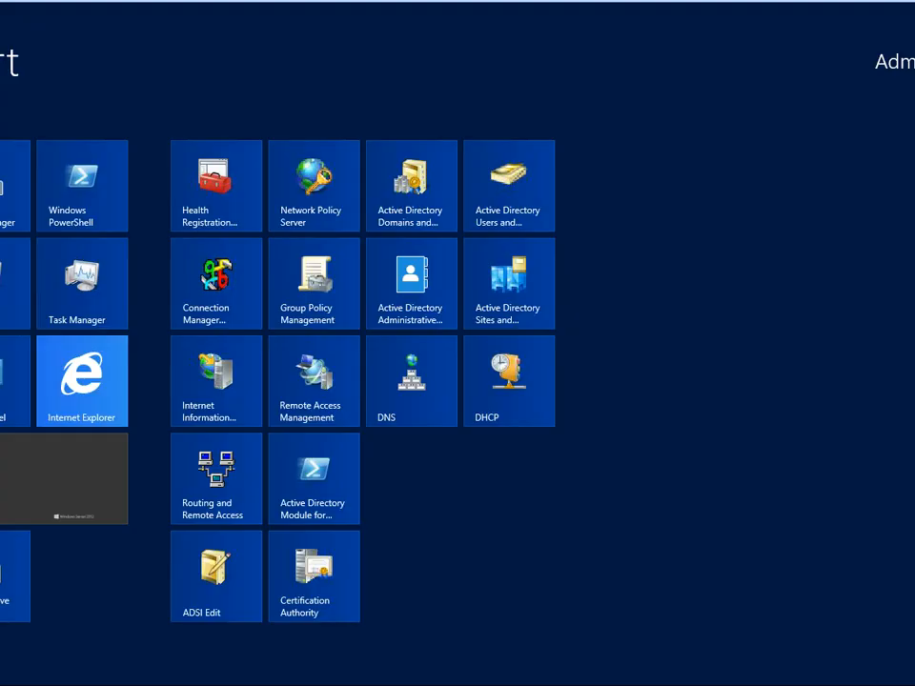
{"action": "left_click", "coordinate": [515, 373]}
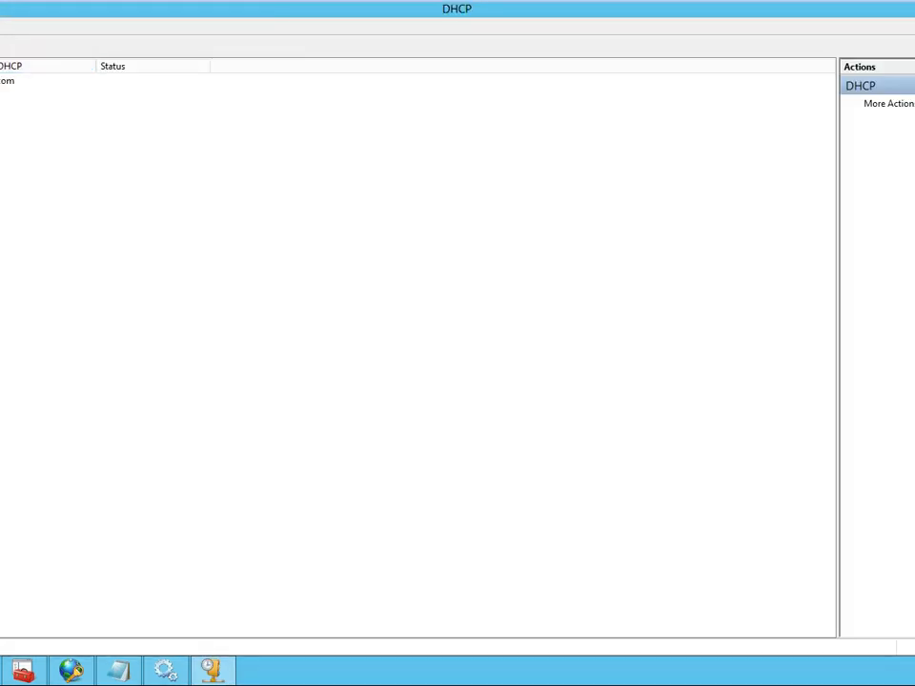
{"action": "left_click_drag", "start_coordinate": [0, 276], "coordinate": [107, 277]}
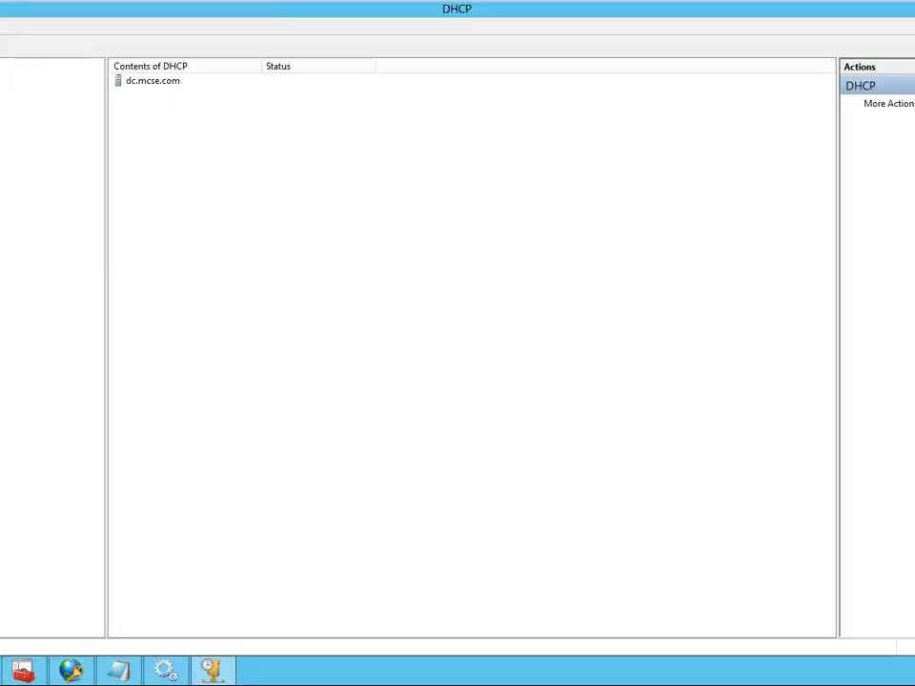
{"action": "left_click", "coordinate": [0, 82]}
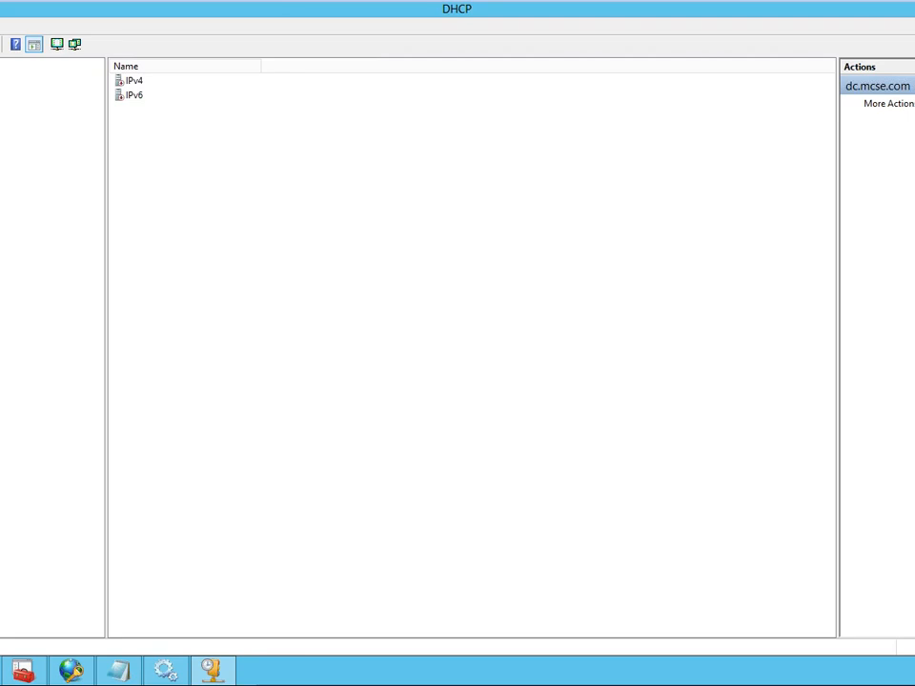
- Start a new IPv4 scope on the DHCP server and name it "test"
{"action": "right_click", "coordinate": [2, 92]}
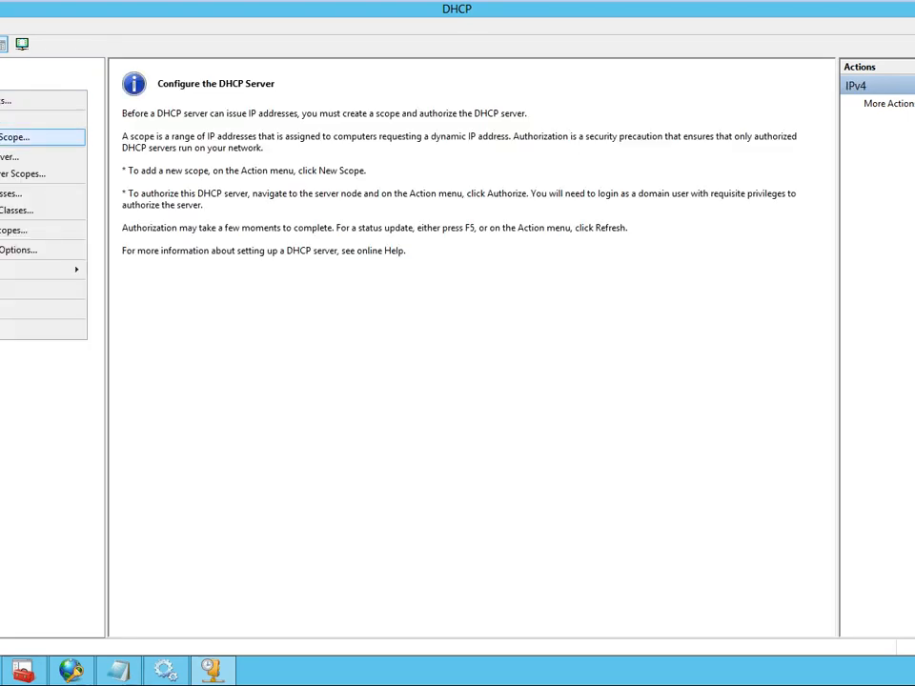
{"action": "left_click", "coordinate": [19, 137]}
{"action": "left_click", "coordinate": [553, 473]}
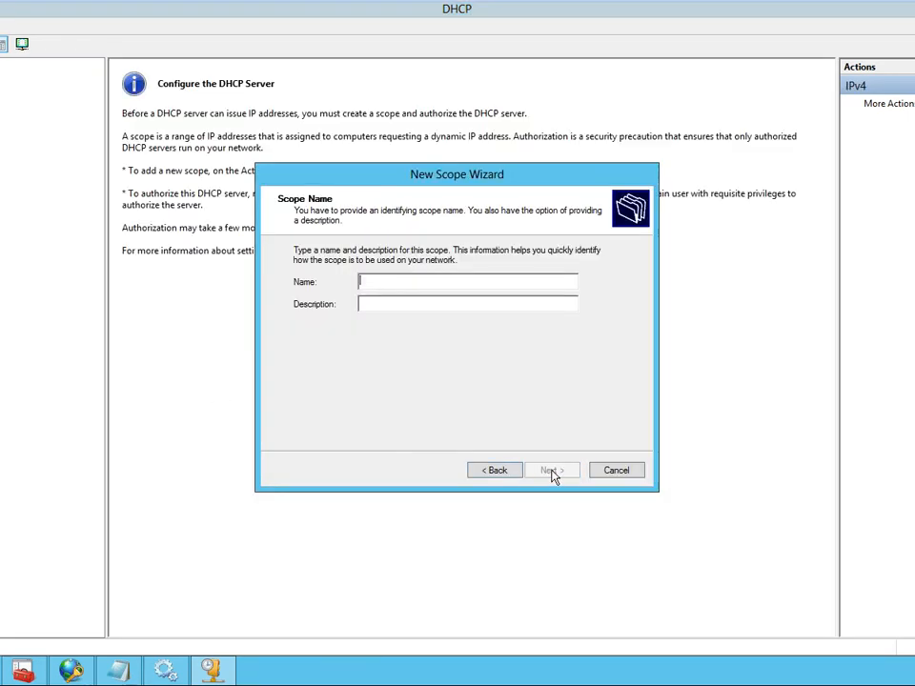
{"action": "type", "text": "test"}
{"action": "left_click", "coordinate": [560, 474]}
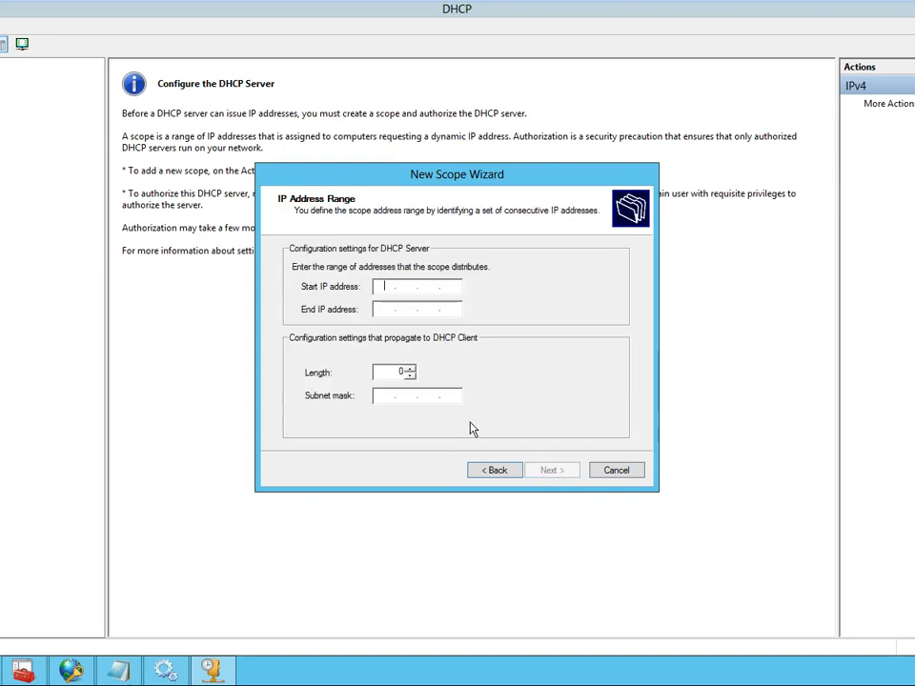
- Set the scope's address range from 192.168.1.1 to 192.168.1.200 and proceed to the exclusions
{"action": "type", "text": "192 . 168 . "}
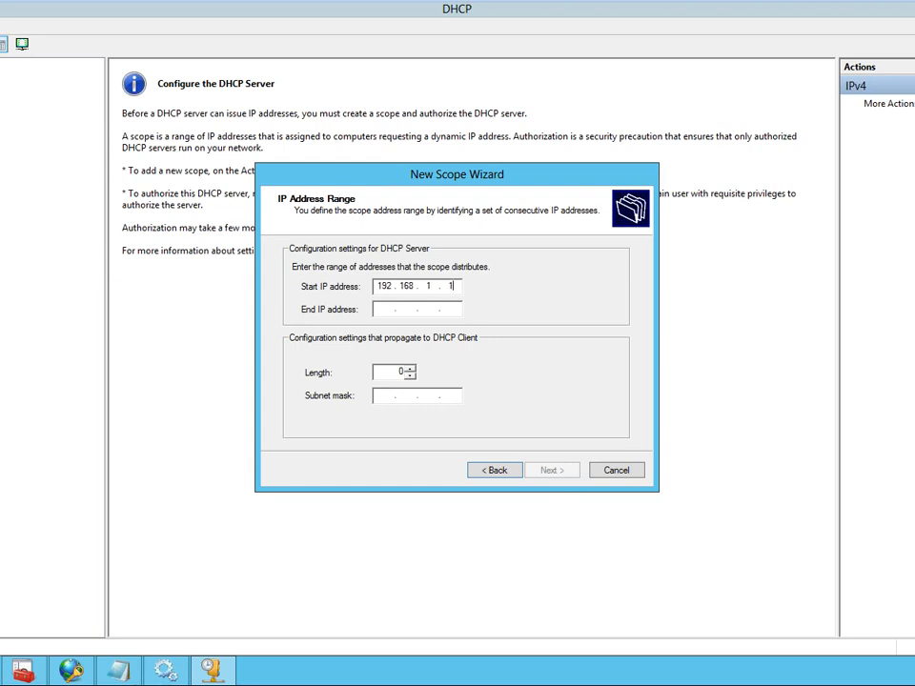
{"action": "type", "text": "1 . 1"}
{"action": "key", "text": "Tab"}
{"action": "type", "text": "192.168."}
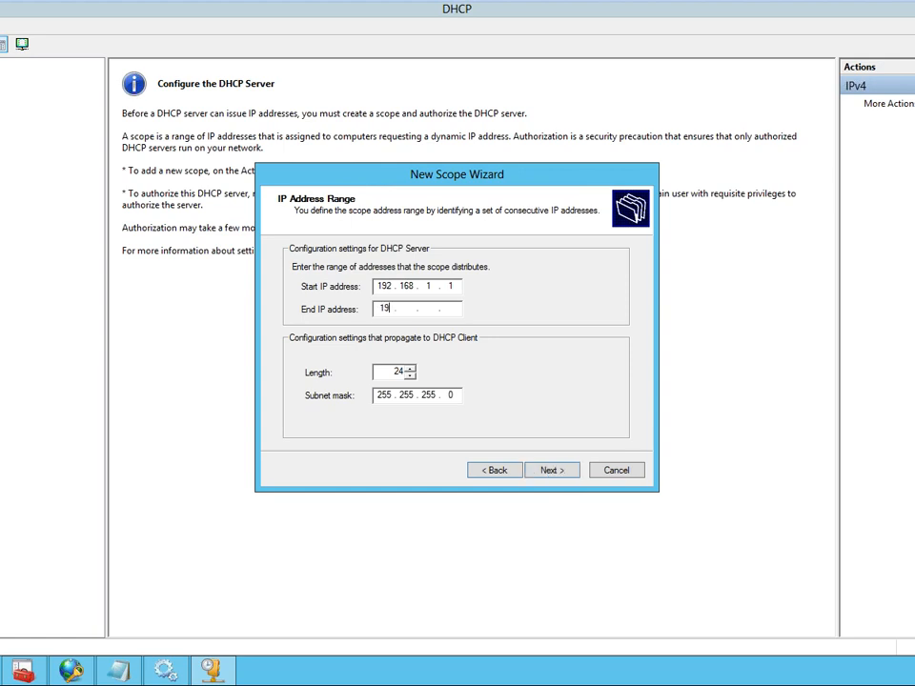
{"action": "type", "text": "1.200"}
{"action": "left_click", "coordinate": [488, 470]}
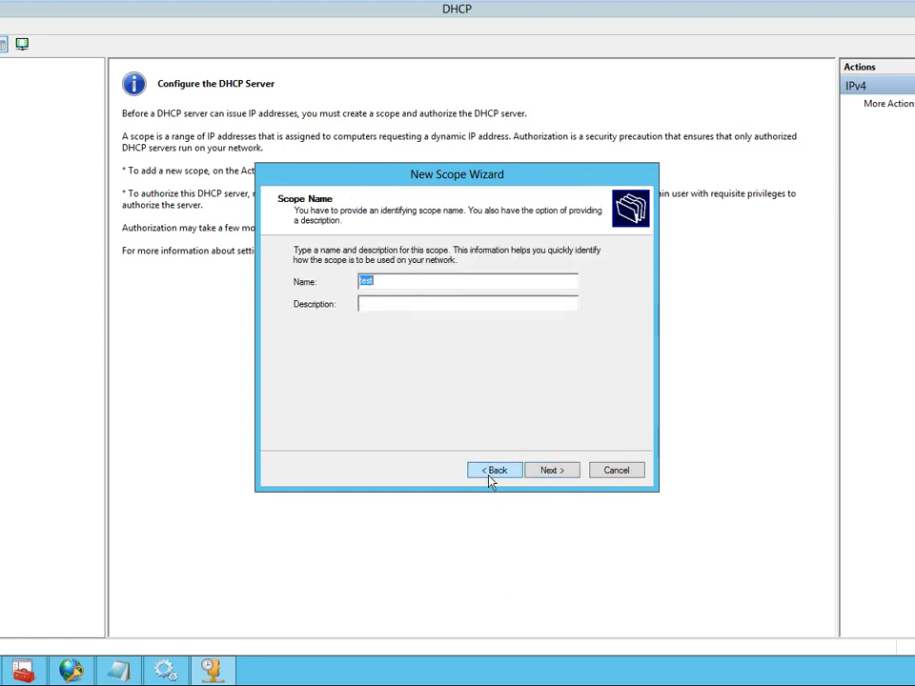
{"action": "left_click", "coordinate": [550, 471]}
{"action": "left_click", "coordinate": [550, 471]}
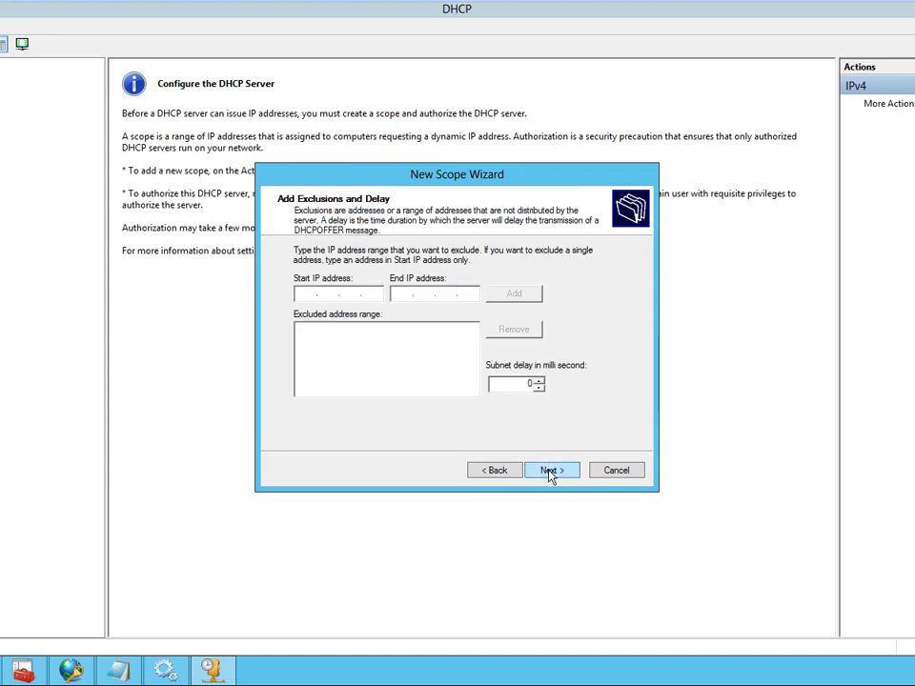
- Add an excluded address range from 192.168.1.1 to 192.168.1.10 to the scope
{"action": "type", "text": "192 . 168 . 1 . 1"}
{"action": "key", "text": "Tab"}
{"action": "type", "text": "192.168."}
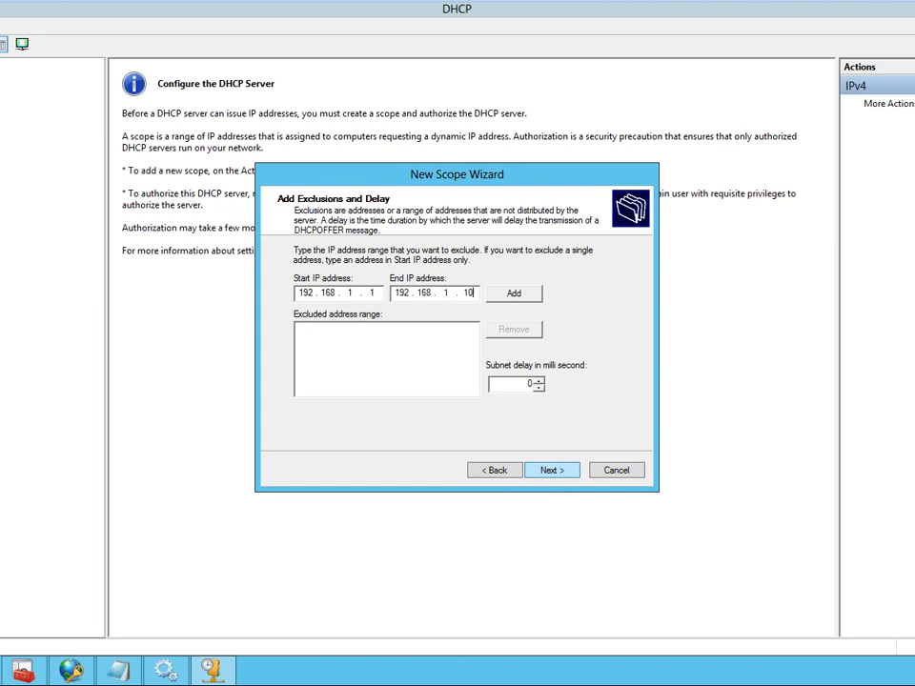
{"action": "type", "text": "1.10"}
{"action": "left_click", "coordinate": [513, 293]}
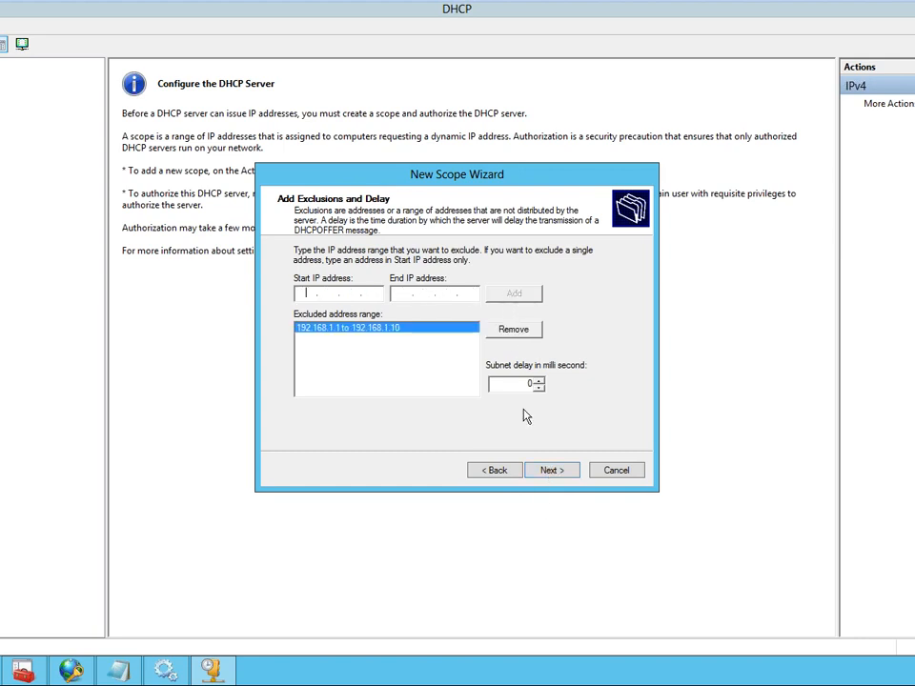
- Keep the default lease duration, choose to configure the DHCP options later, and finish creating the scope
{"action": "left_click", "coordinate": [548, 473]}
{"action": "left_click", "coordinate": [560, 477]}
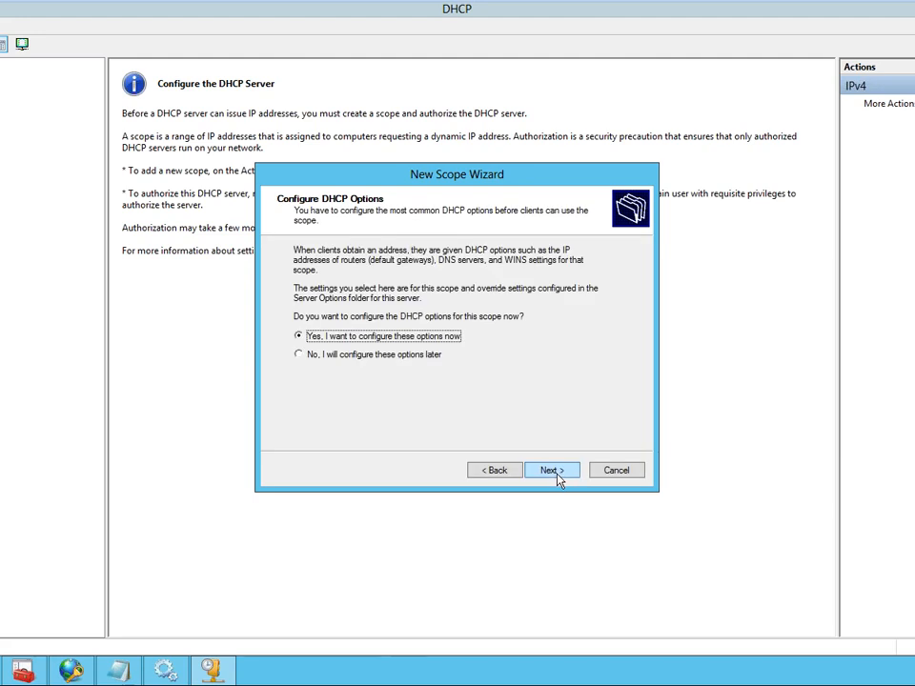
{"action": "left_click", "coordinate": [357, 353]}
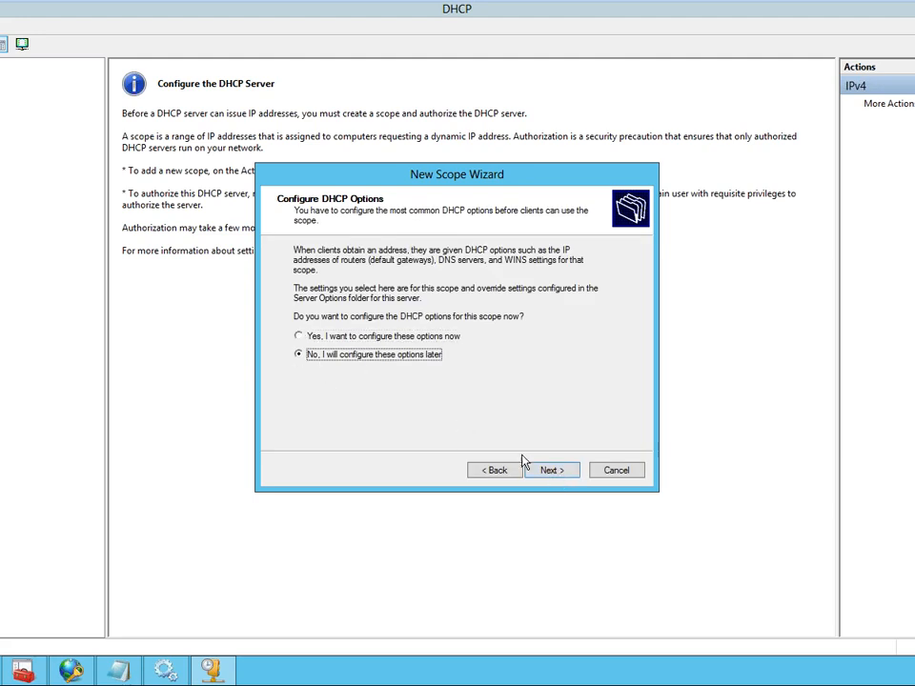
{"action": "left_click", "coordinate": [553, 469]}
{"action": "left_click", "coordinate": [561, 475]}
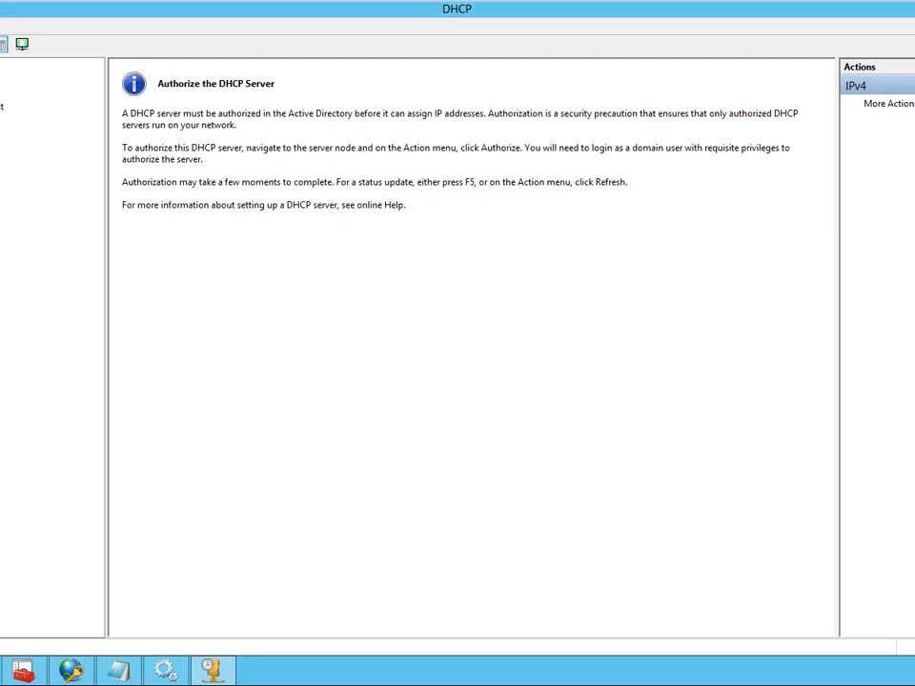
- Activate the "test" scope
{"action": "left_click", "coordinate": [3, 105]}
{"action": "right_click", "coordinate": [2, 103]}
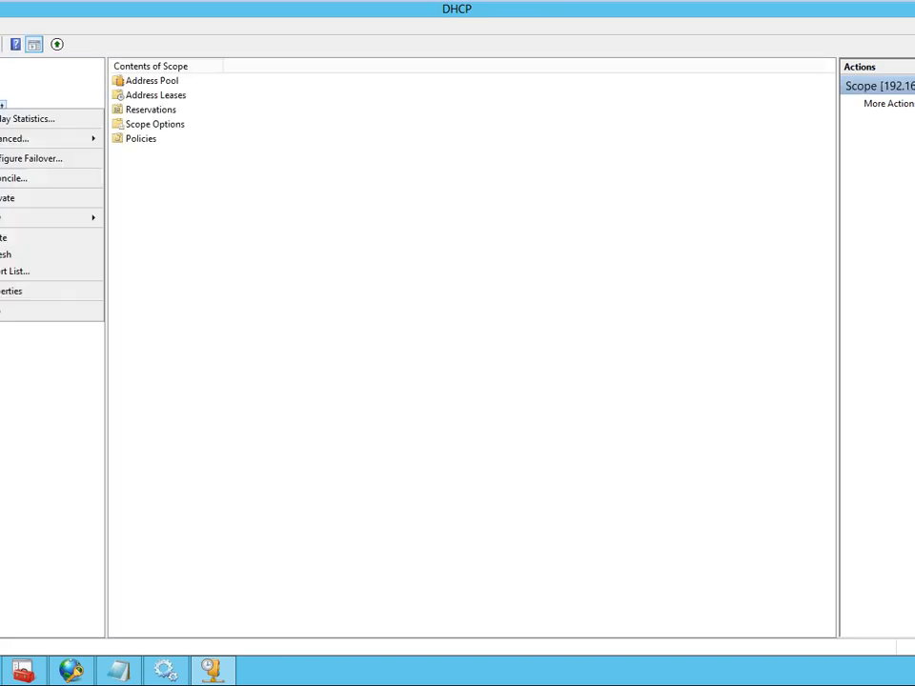
{"action": "left_click", "coordinate": [9, 198]}
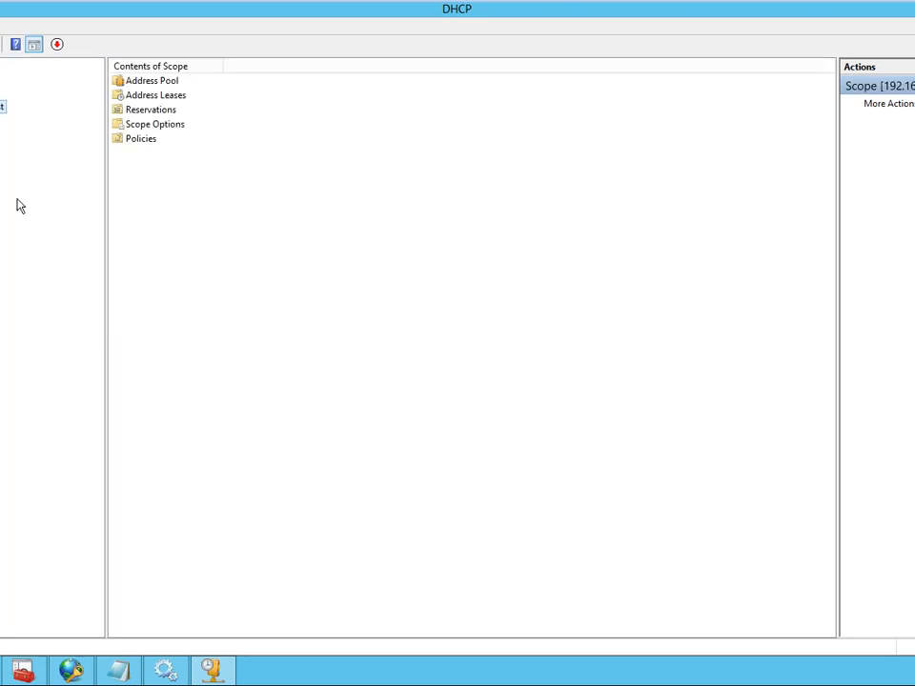
- Refresh the IPv4 node to check the DHCP server's authorization status
{"action": "left_click", "coordinate": [2, 92]}
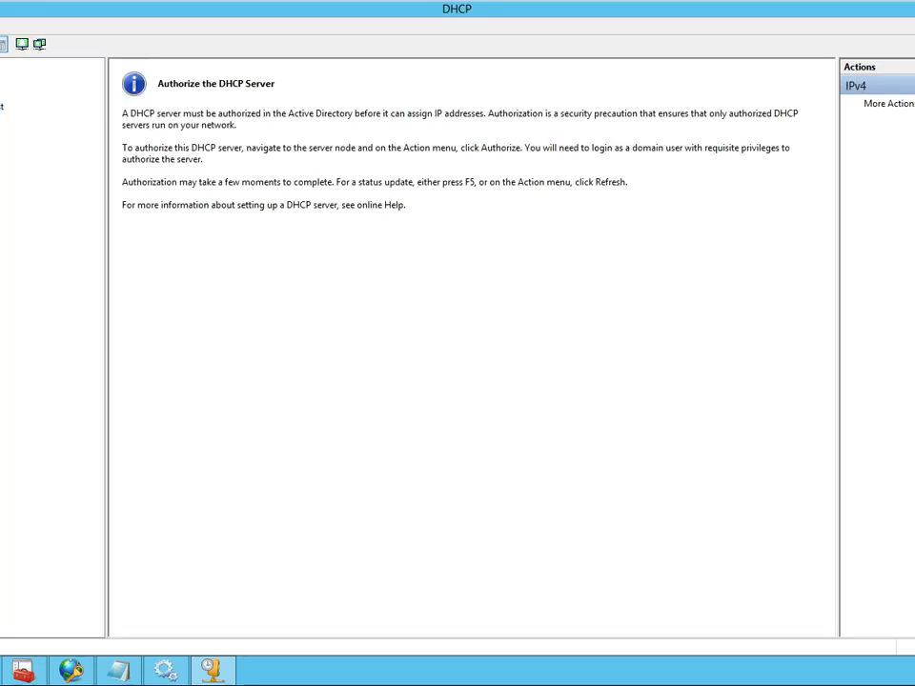
{"action": "right_click", "coordinate": [2, 94]}
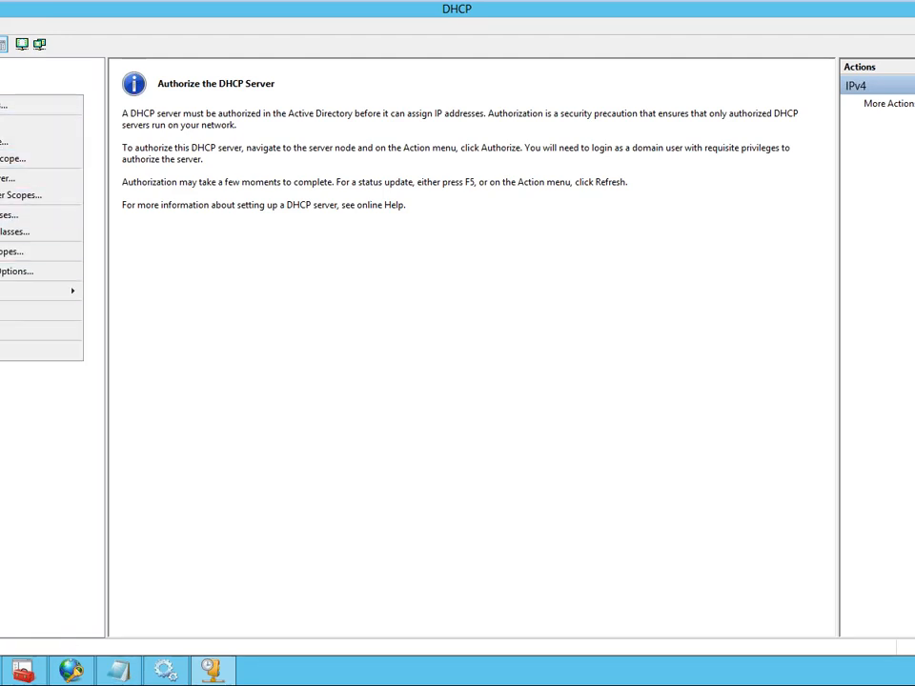
{"action": "left_click", "coordinate": [7, 312]}
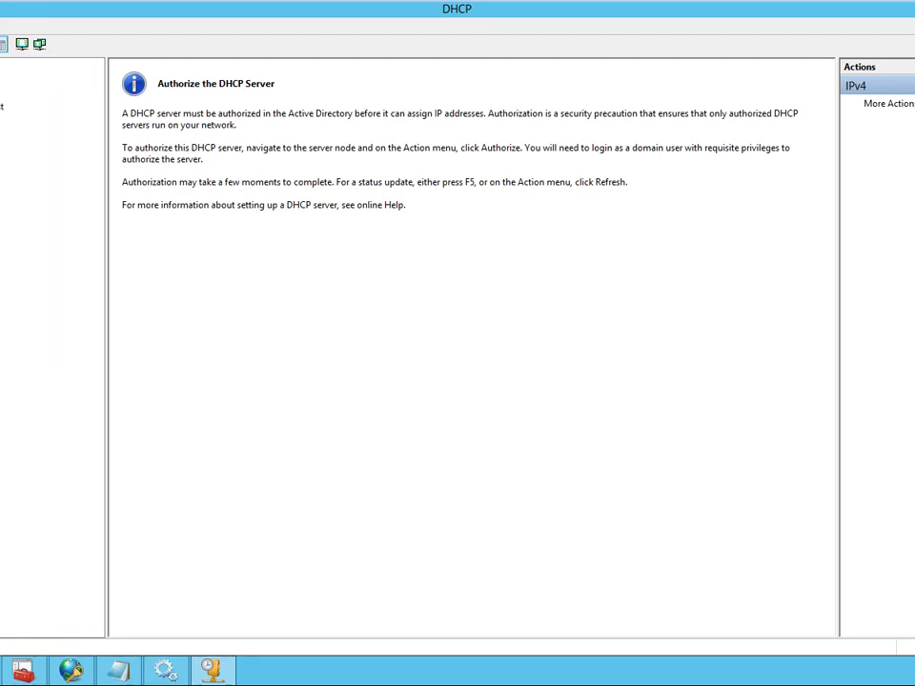
{"action": "right_click", "coordinate": [2, 93]}
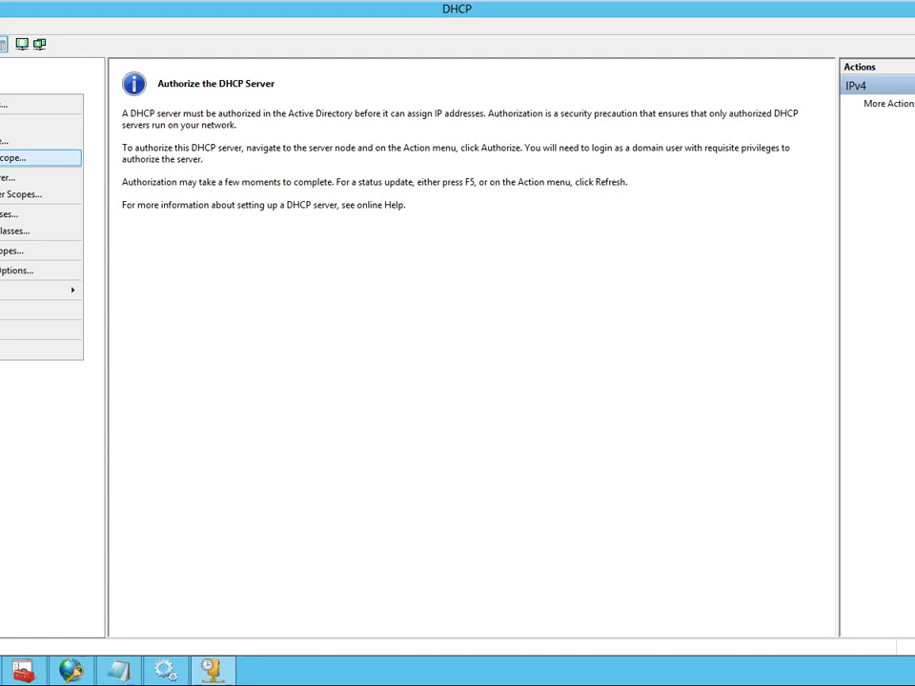
- Authorize the dc.mcse.com DHCP server in Active Directory and refresh its IPv4 node
{"action": "left_click", "coordinate": [2, 81]}
{"action": "right_click", "coordinate": [2, 82]}
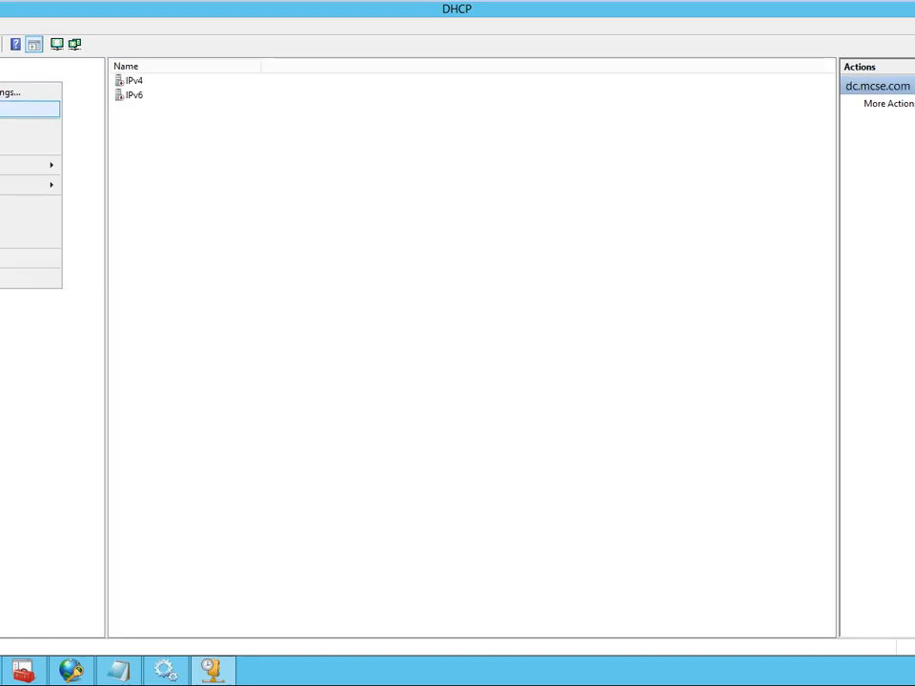
{"action": "left_click", "coordinate": [6, 109]}
{"action": "left_click", "coordinate": [2, 107]}
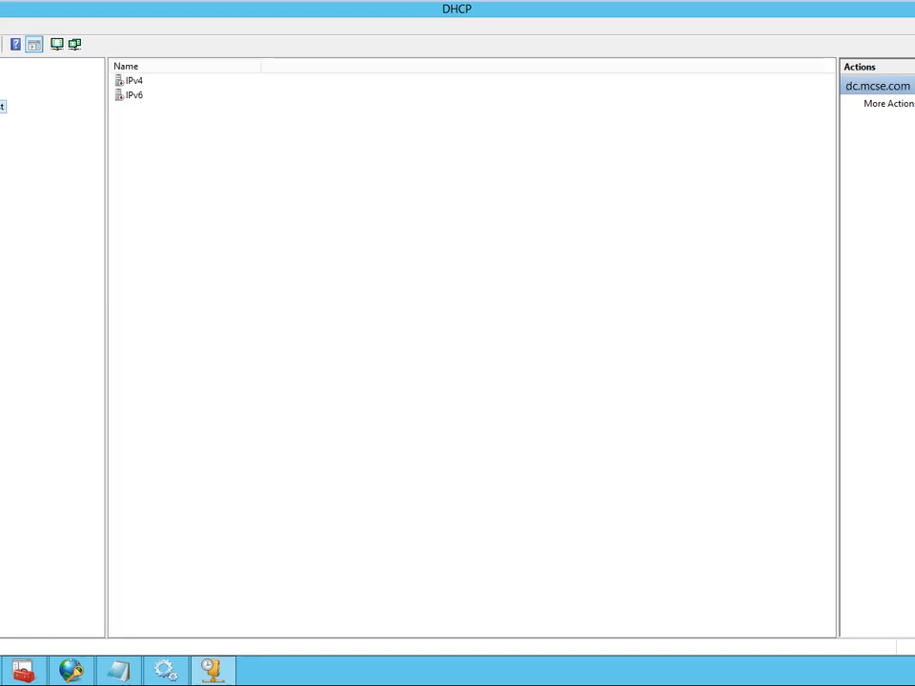
{"action": "left_click", "coordinate": [2, 93]}
{"action": "right_click", "coordinate": [2, 94]}
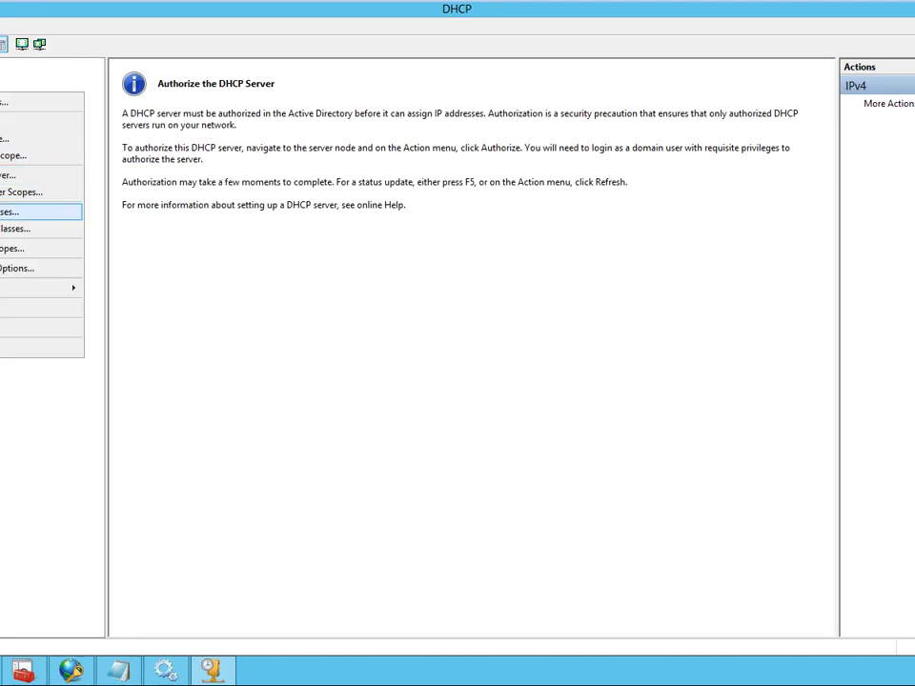
{"action": "left_click", "coordinate": [2, 308]}
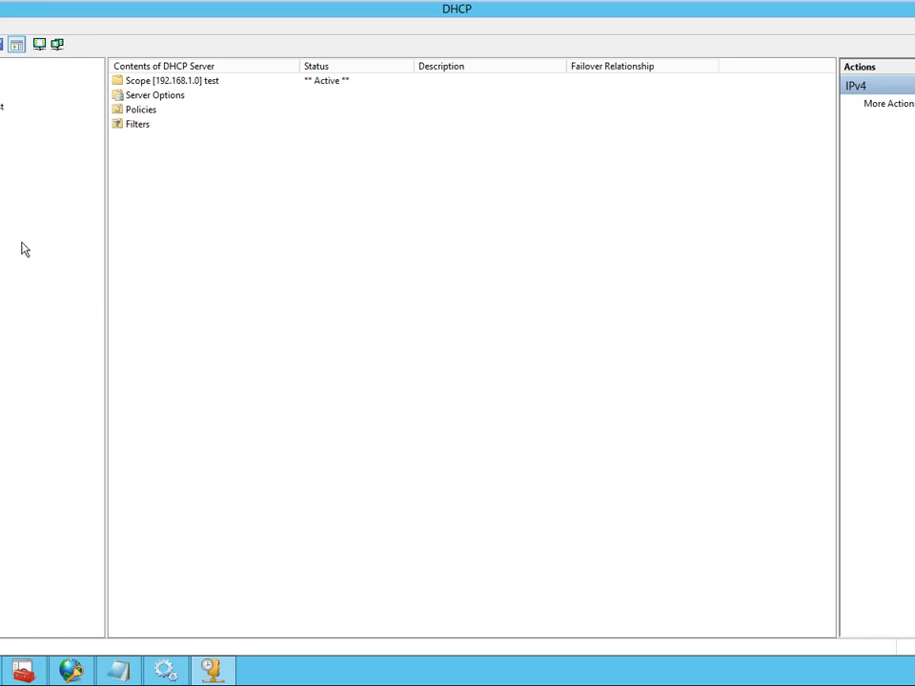
- Look through the DHCP server options, the policies and the contents of the "test" scope
{"action": "left_click", "coordinate": [0, 121]}
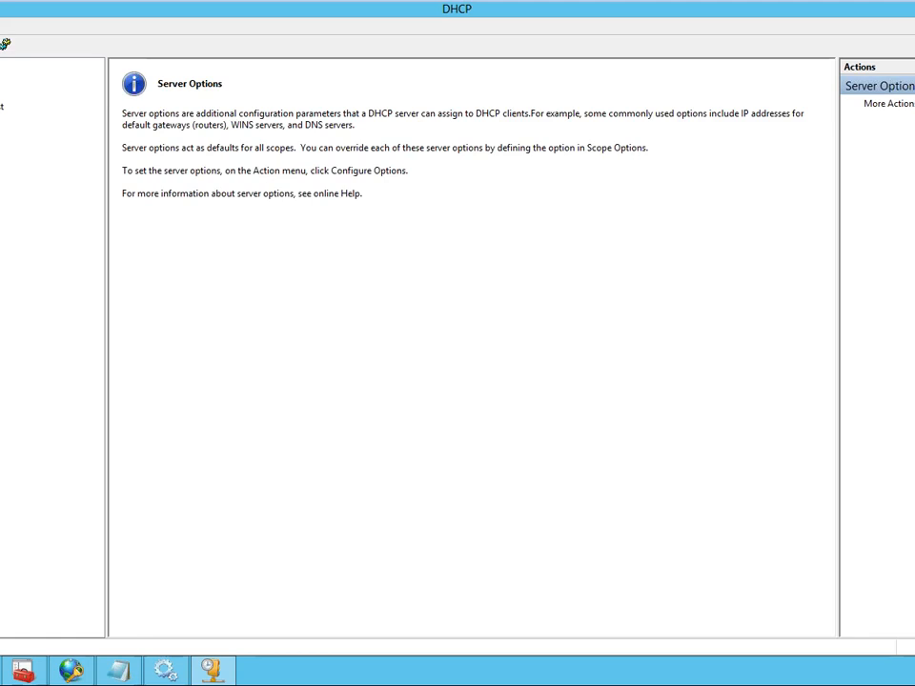
{"action": "left_click", "coordinate": [0, 135]}
{"action": "left_click", "coordinate": [0, 121]}
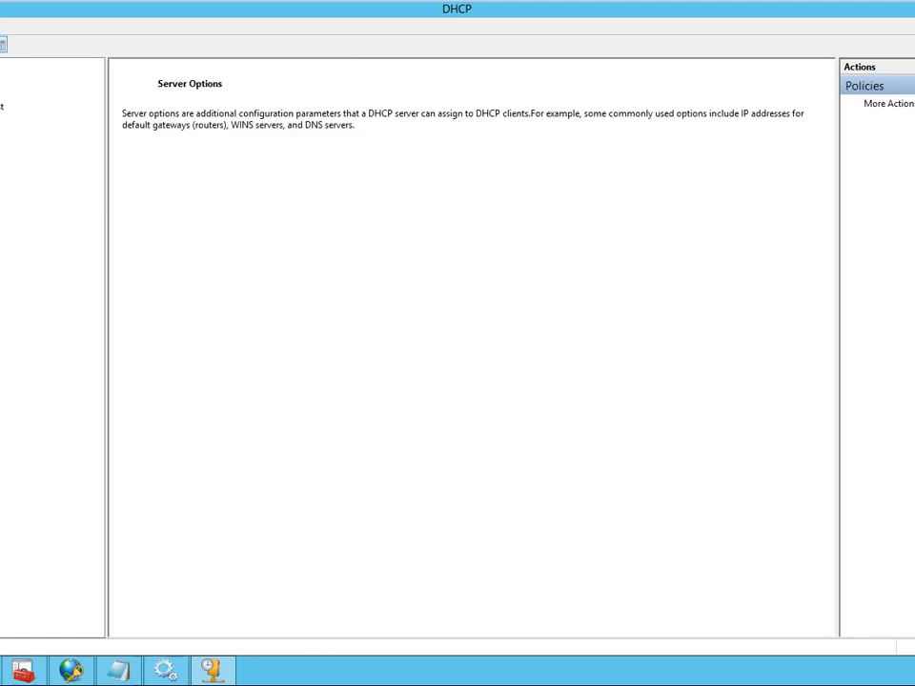
{"action": "left_click", "coordinate": [0, 107]}
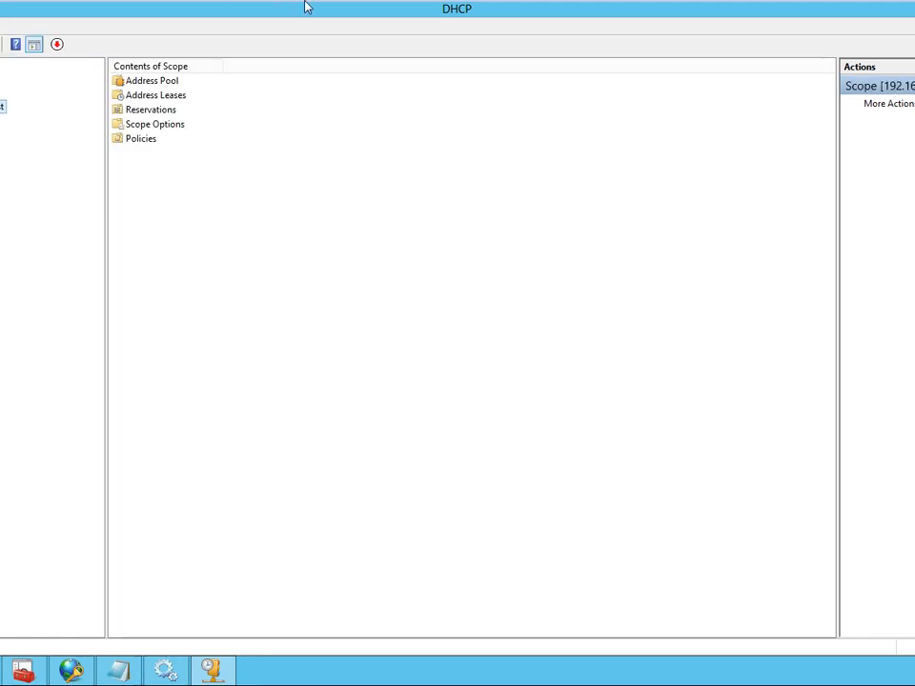
- Switch to the Windows 8 virtual machine and open the IPv4 properties of its Ethernet0 connection
{"action": "mouse_move", "coordinate": [306, 6]}
{"action": "left_click", "coordinate": [200, 8]}
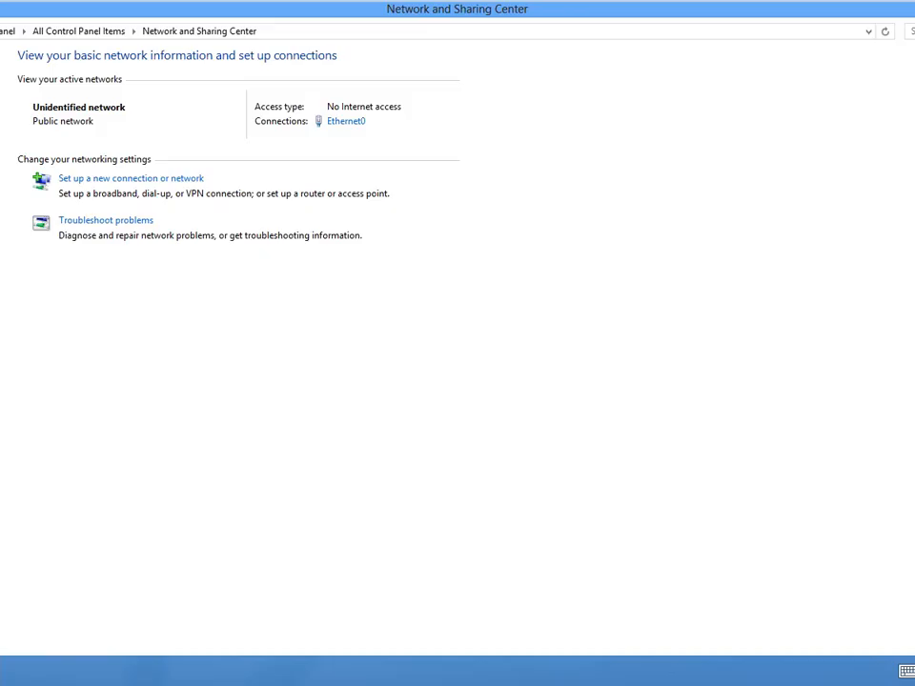
{"action": "left_click", "coordinate": [0, 93]}
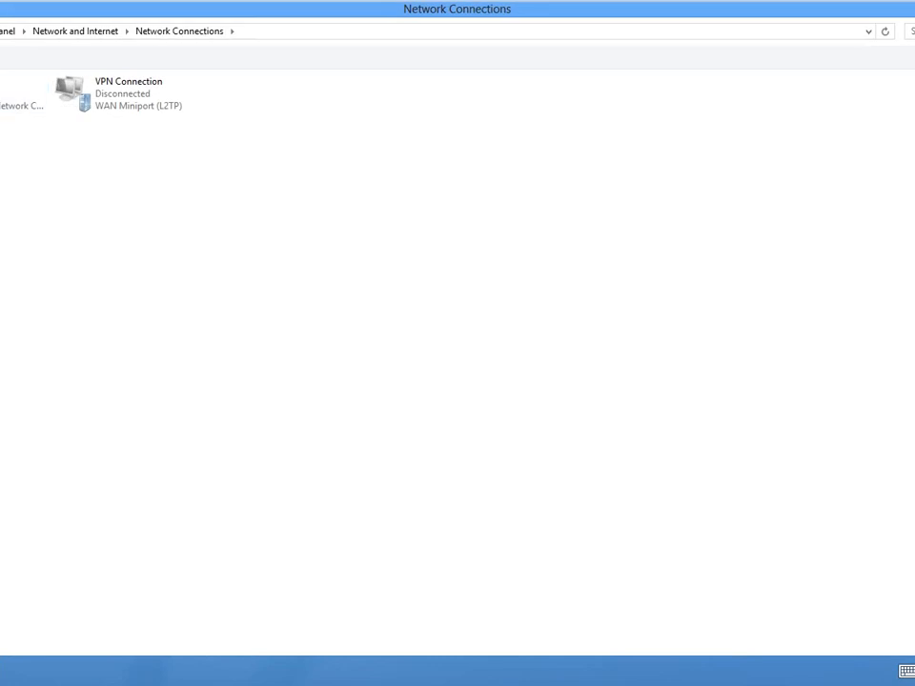
{"action": "left_click", "coordinate": [5, 93]}
{"action": "left_click", "coordinate": [5, 292]}
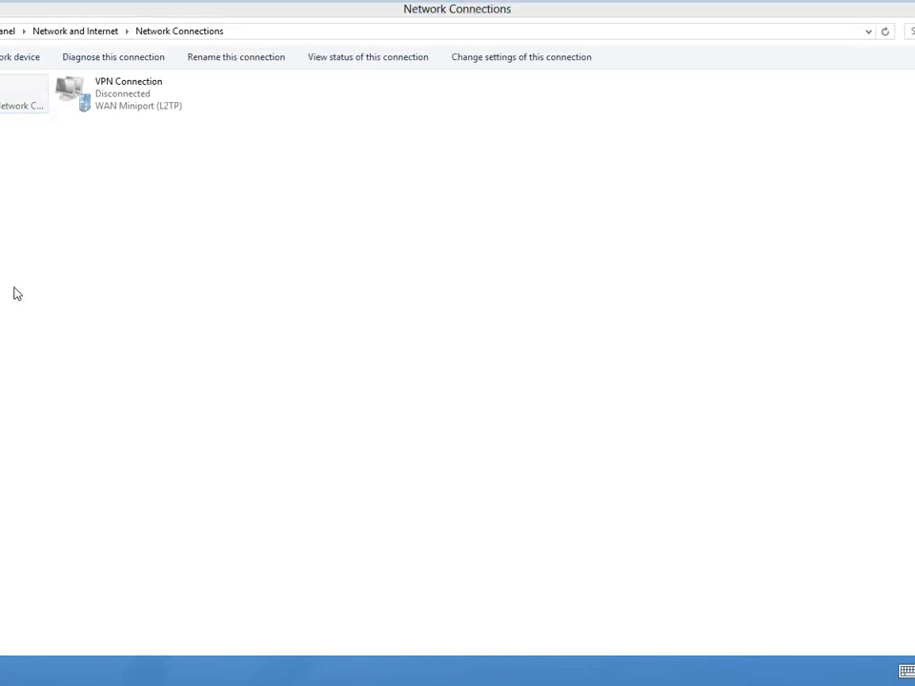
{"action": "scroll", "coordinate": [24, 273], "scroll_direction": "down", "scroll_amount": 1}
{"action": "double_click", "coordinate": [26, 272]}
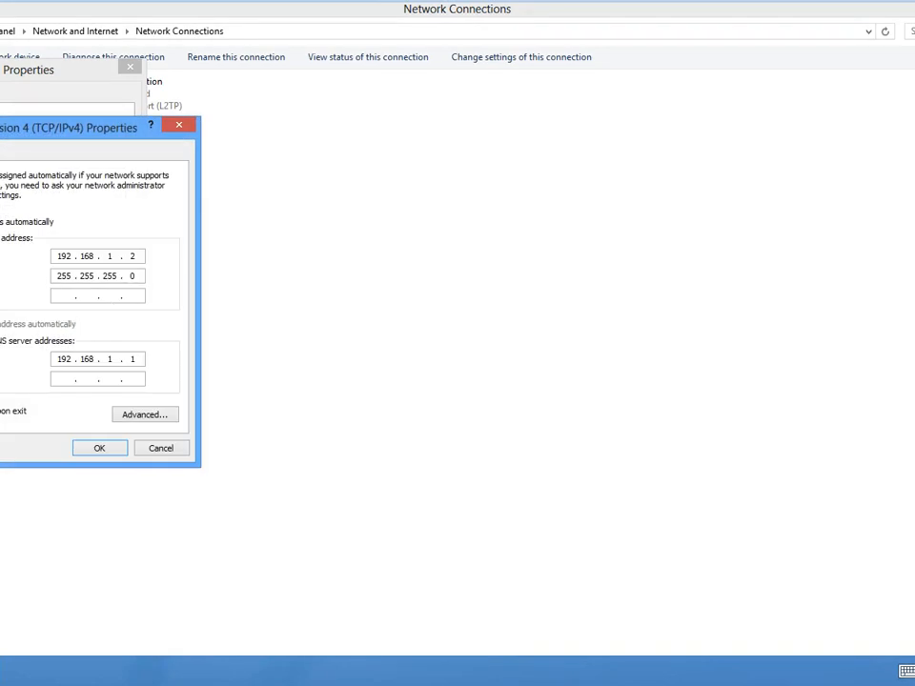
- Set the Ethernet0 connection to obtain its IP address automatically
{"action": "key", "text": "super+r"}
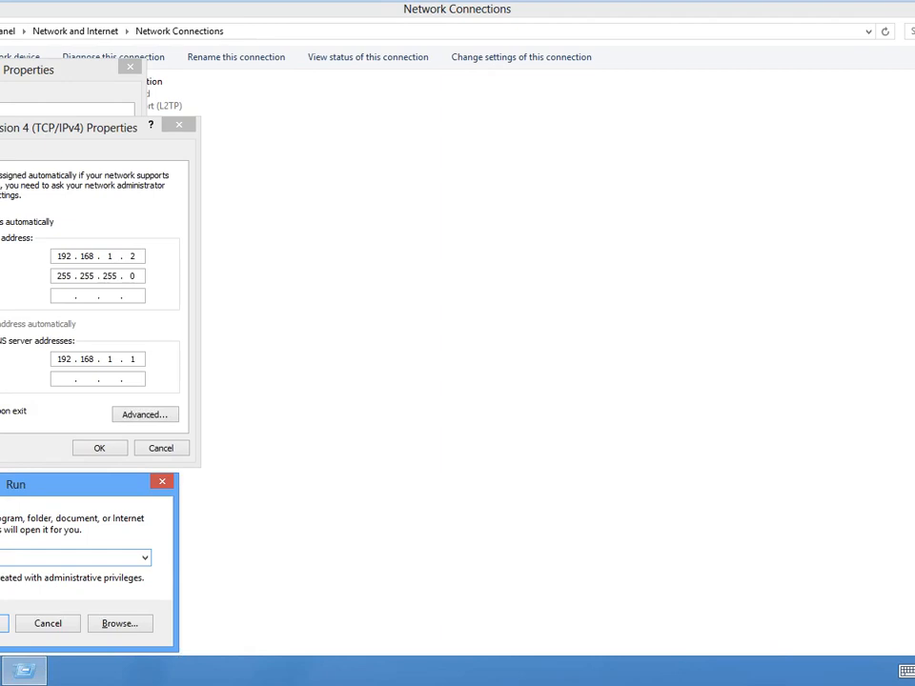
{"action": "key", "text": "Return"}
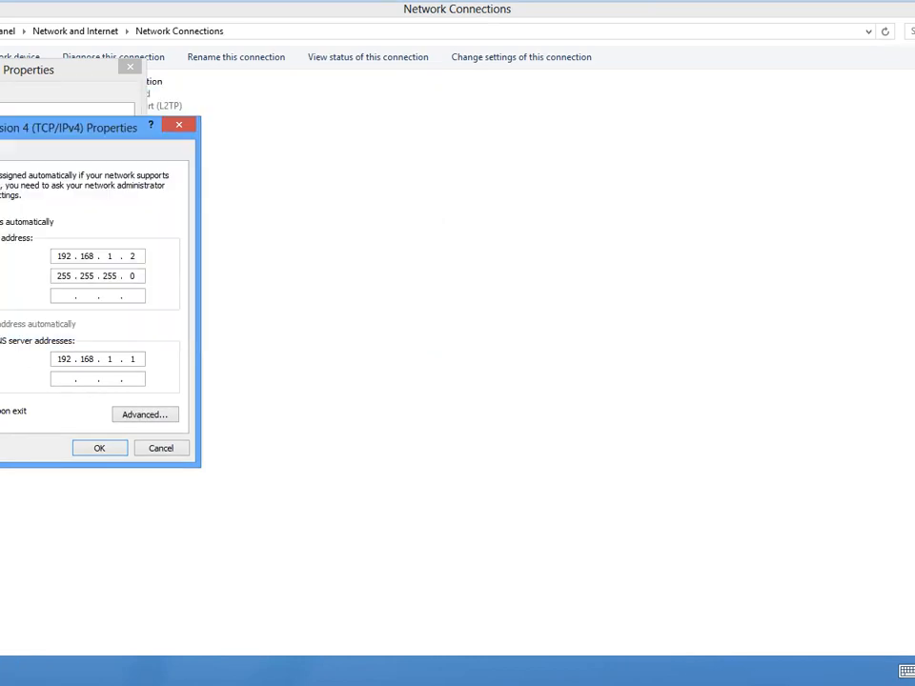
{"action": "key", "text": "alt+o"}
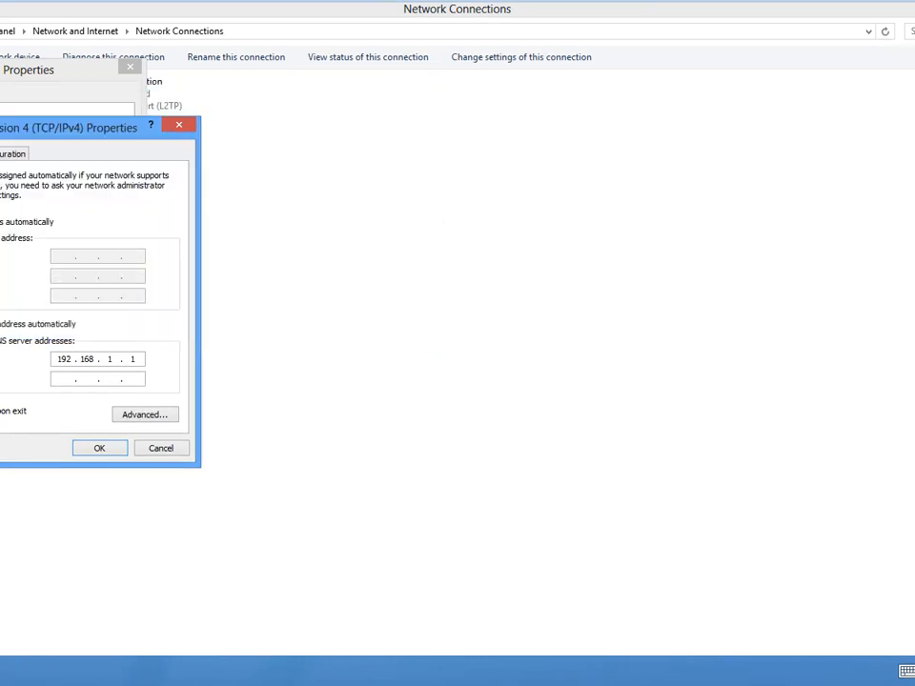
- Open Windows Firewall from Control Panel to check its status on the client
{"action": "key", "text": "super"}
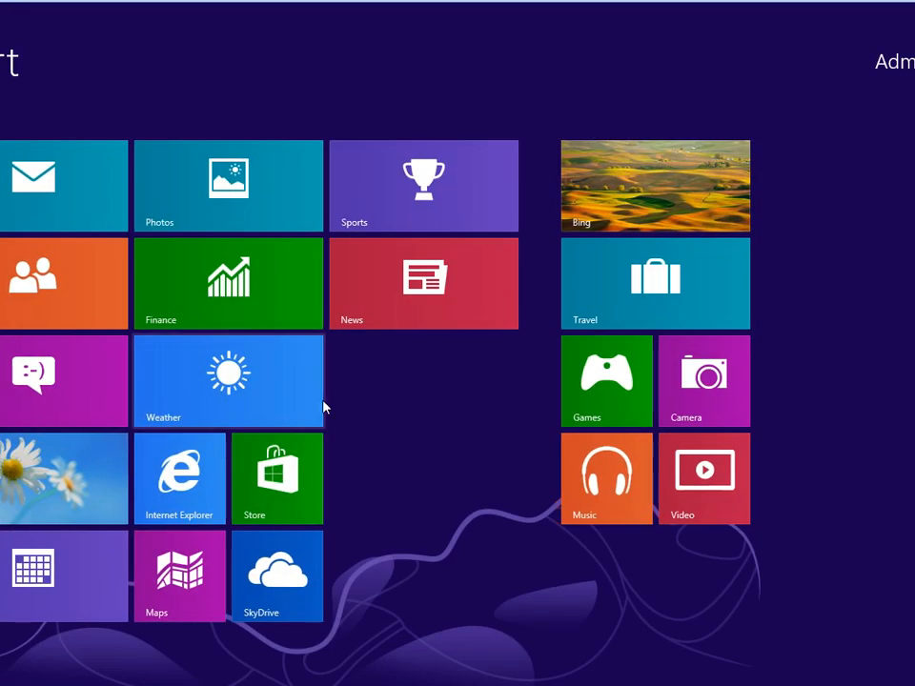
{"action": "key", "text": "super"}
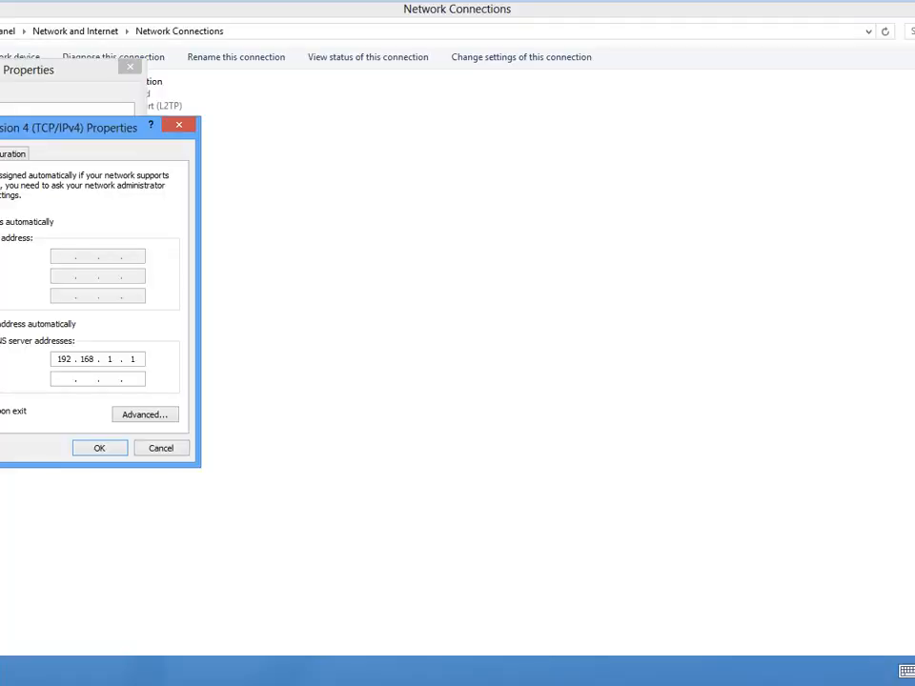
{"action": "key", "text": "super"}
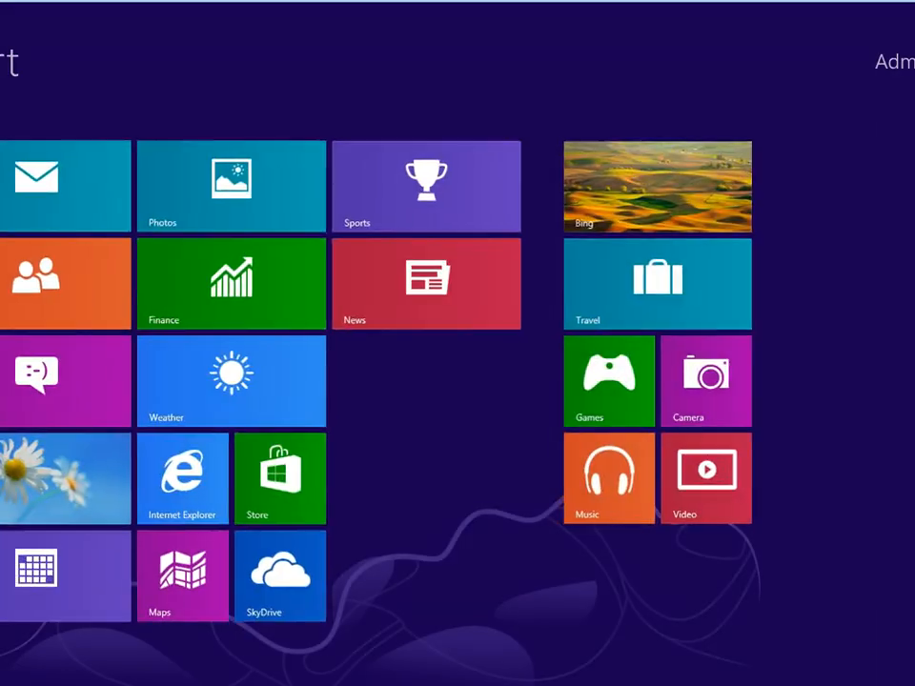
{"action": "key", "text": "super"}
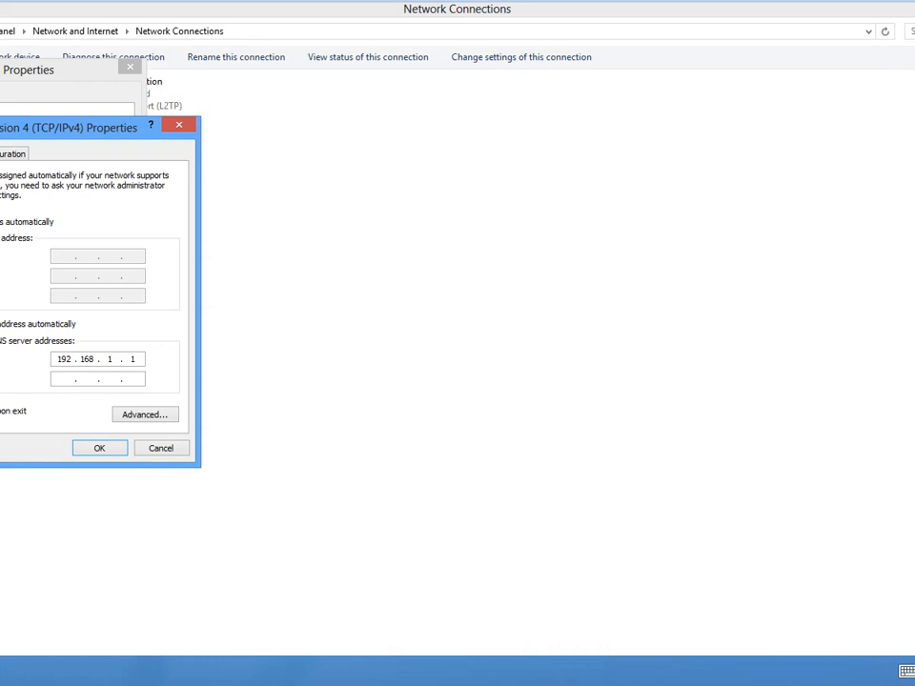
{"action": "key", "text": "super+x"}
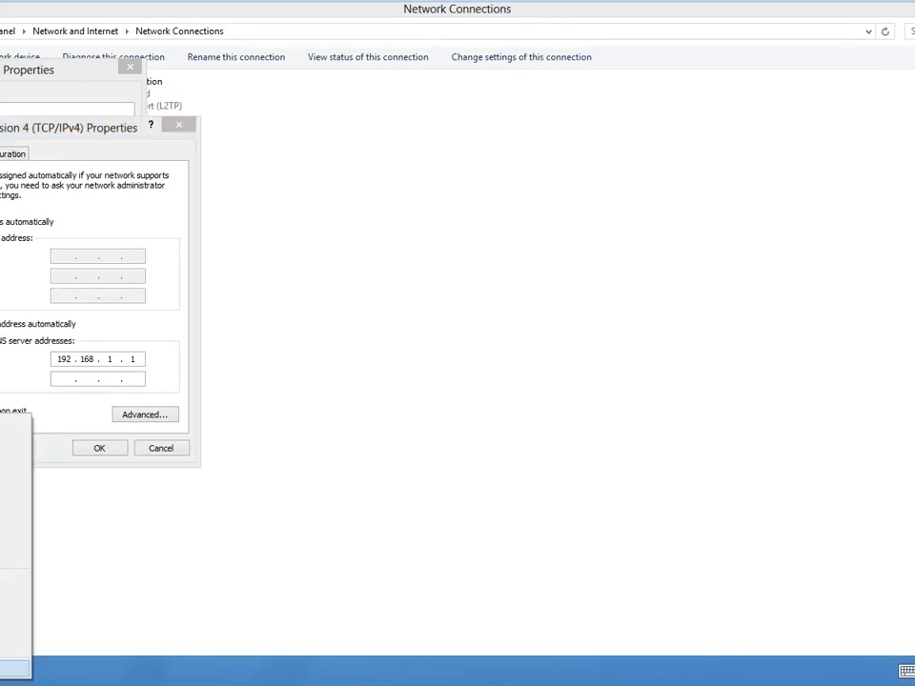
{"action": "key", "text": "Up"}
{"action": "key", "text": "Up"}
{"action": "key", "text": "Up"}
{"action": "key", "text": "Up"}
{"action": "key", "text": "Return"}
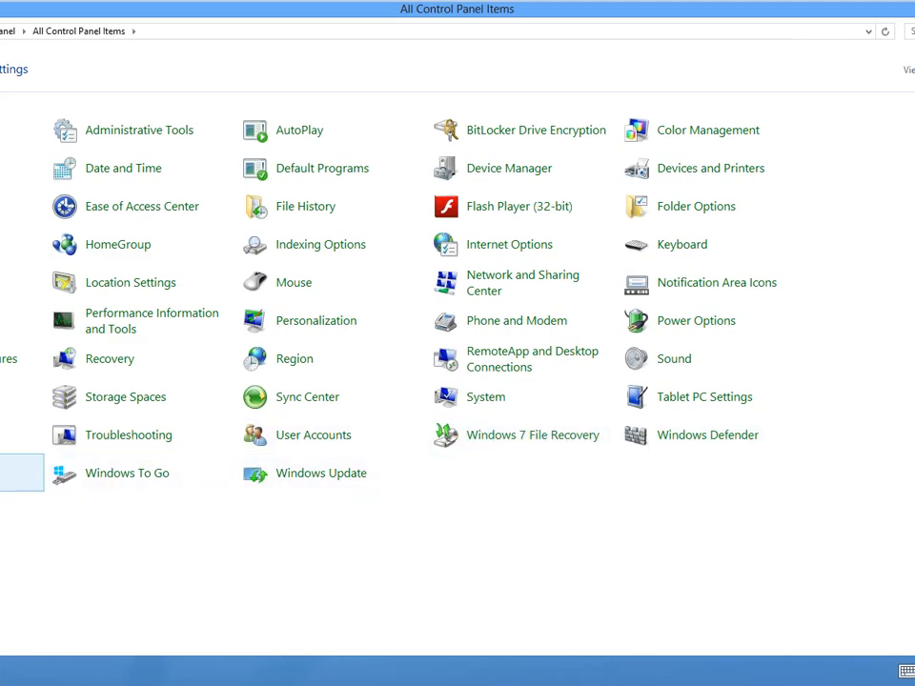
{"action": "left_click", "coordinate": [22, 473]}
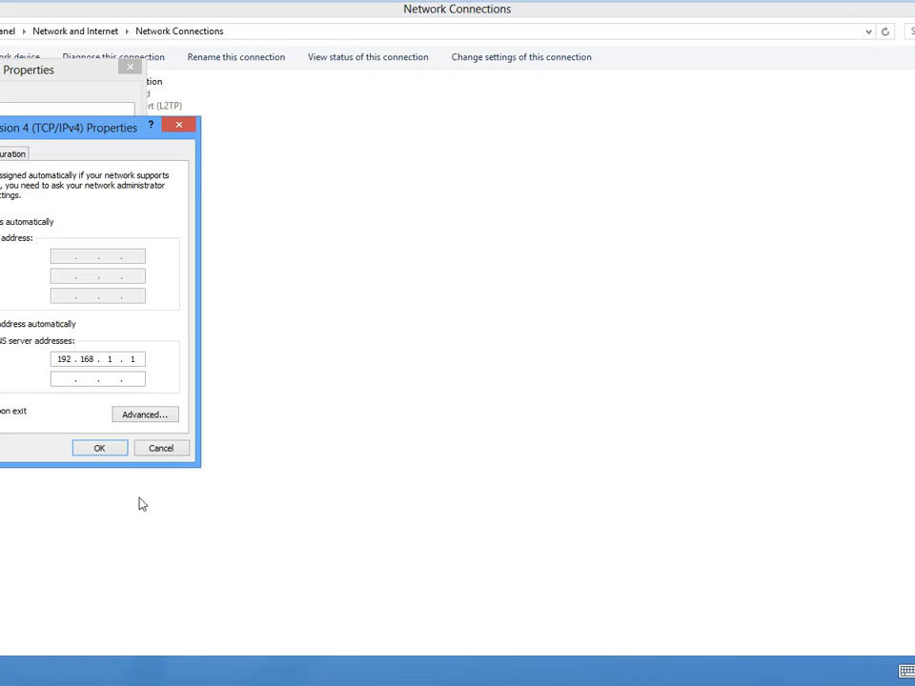
- Apply the IPv4 settings and close the Ethernet0 properties
{"action": "left_click", "coordinate": [101, 452]}
{"action": "left_click", "coordinate": [50, 400]}
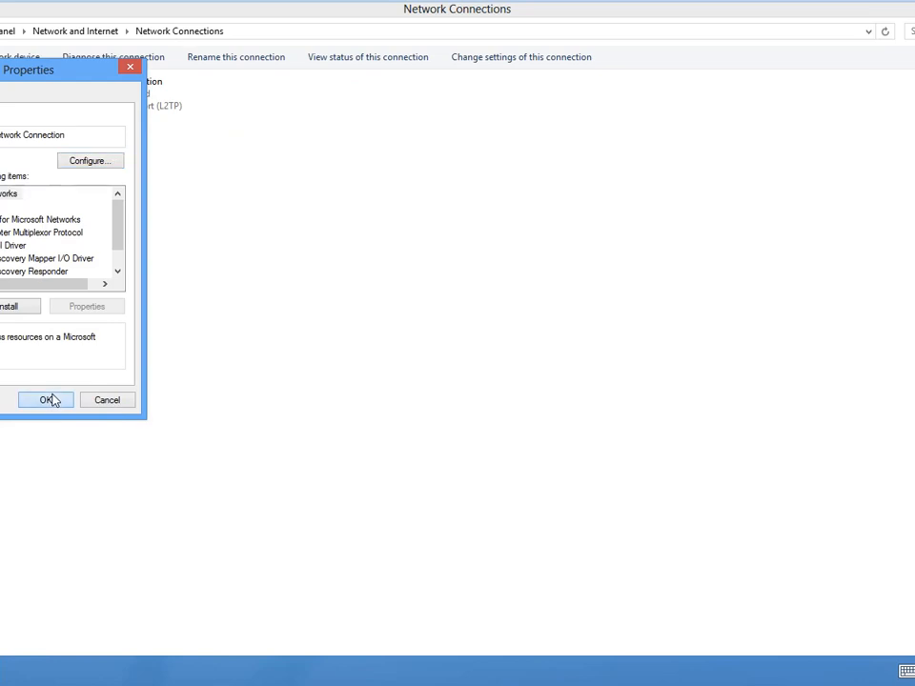
{"action": "left_click", "coordinate": [53, 403]}
{"action": "left_click", "coordinate": [38, 401]}
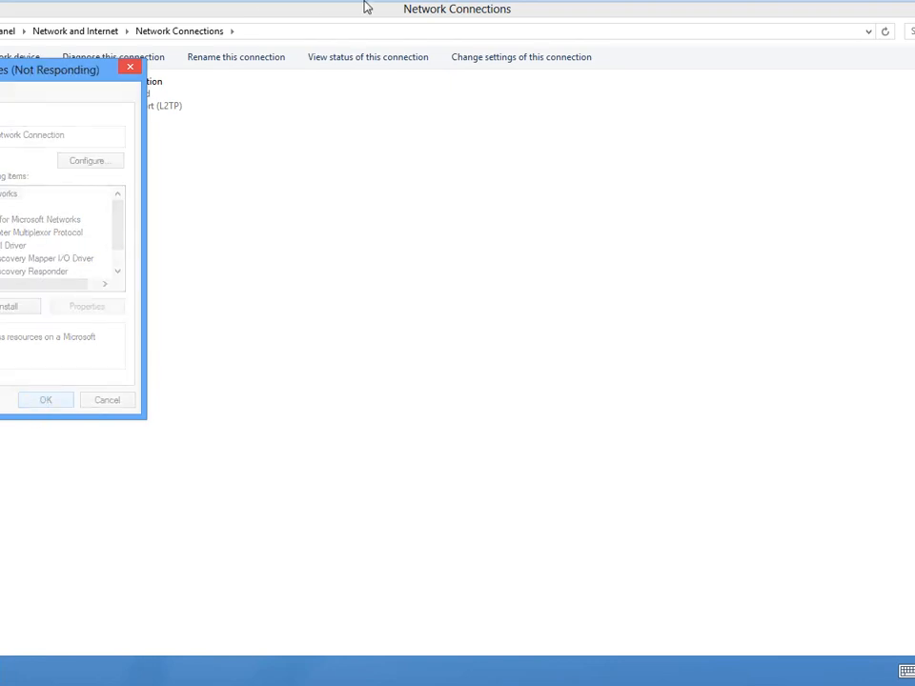
- Switch to the Windows Server 2012 virtual machine and view the address leases of the "test" scope
{"action": "mouse_move", "coordinate": [355, 11]}
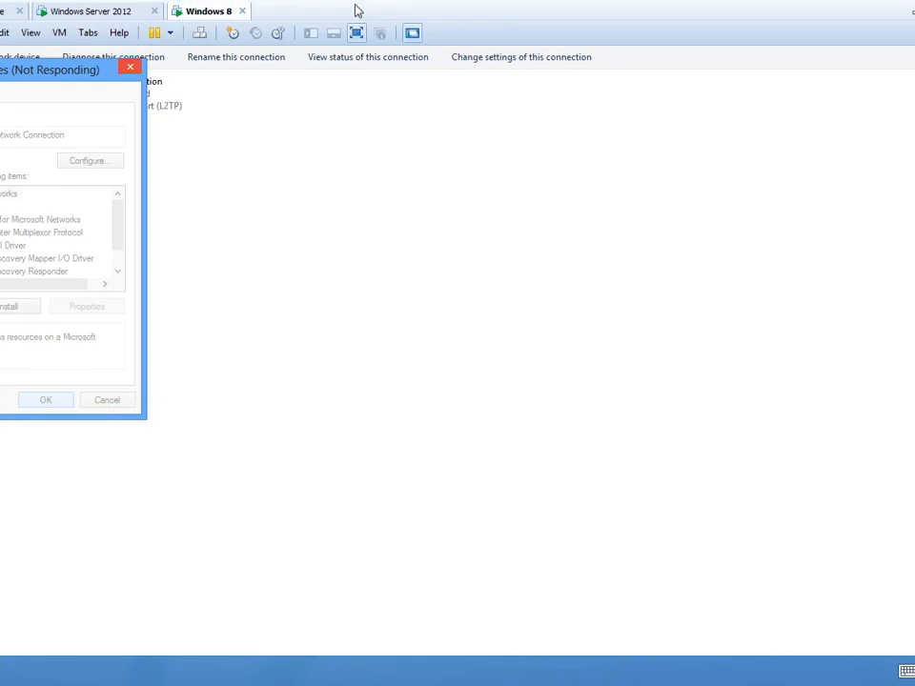
{"action": "left_click", "coordinate": [113, 20]}
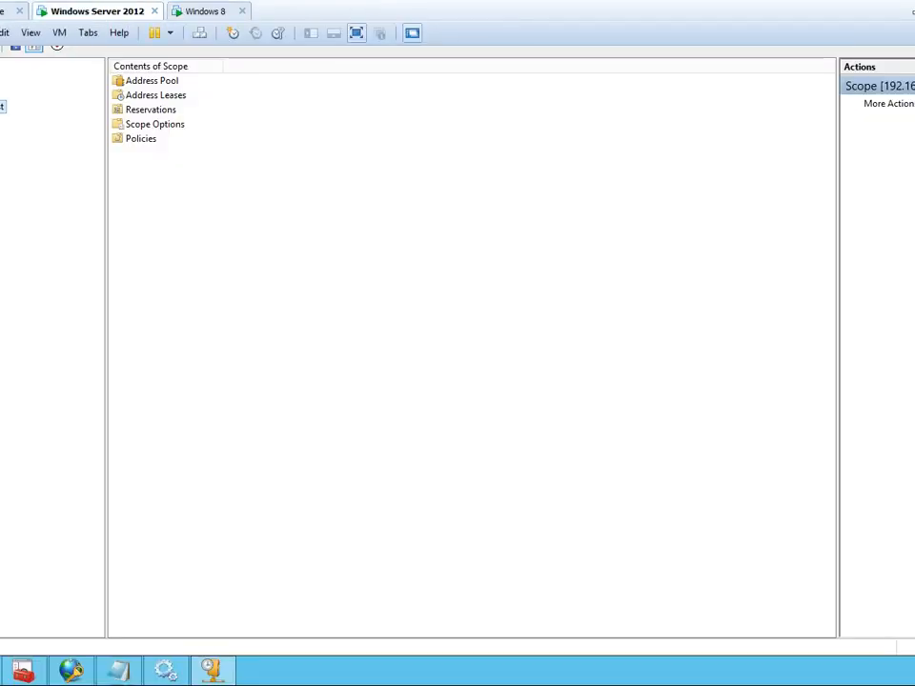
{"action": "left_click", "coordinate": [0, 135]}
- Return to the Windows 8 virtual machine and run ipconfig in a command prompt to check its IP configuration
{"action": "mouse_move", "coordinate": [432, 5]}
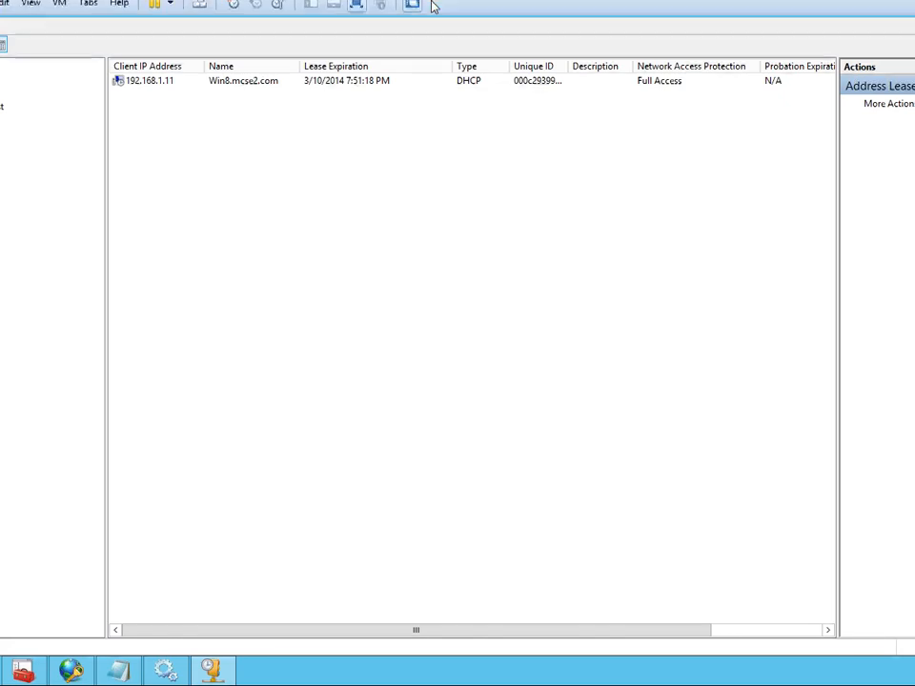
{"action": "left_click", "coordinate": [218, 21]}
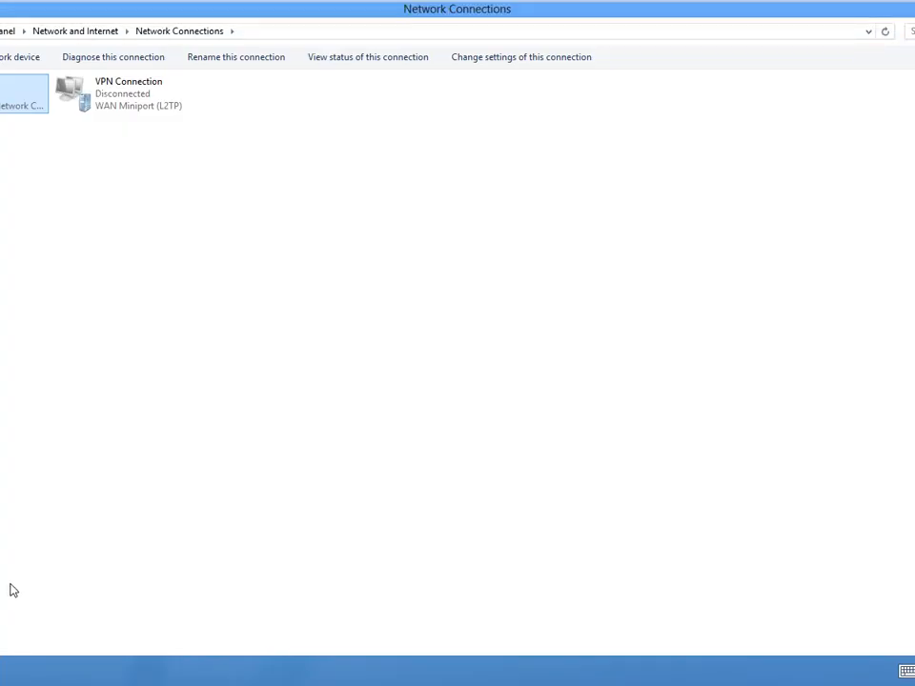
{"action": "key", "text": "super+r"}
{"action": "type", "text": "cmd"}
{"action": "key", "text": "Return"}
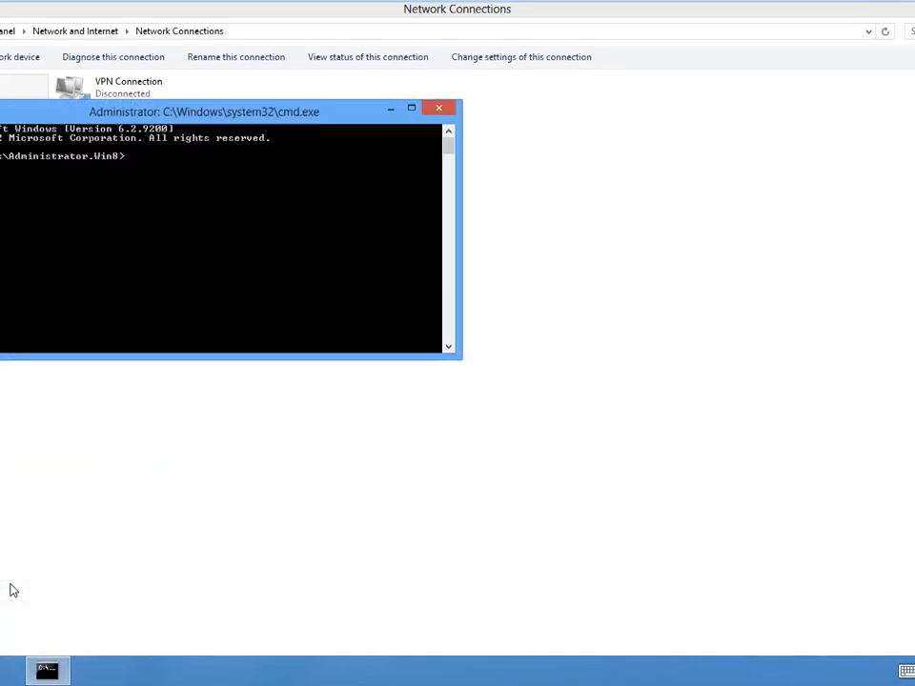
{"action": "type", "text": "ipconfig"}
{"action": "key", "text": "Return"}
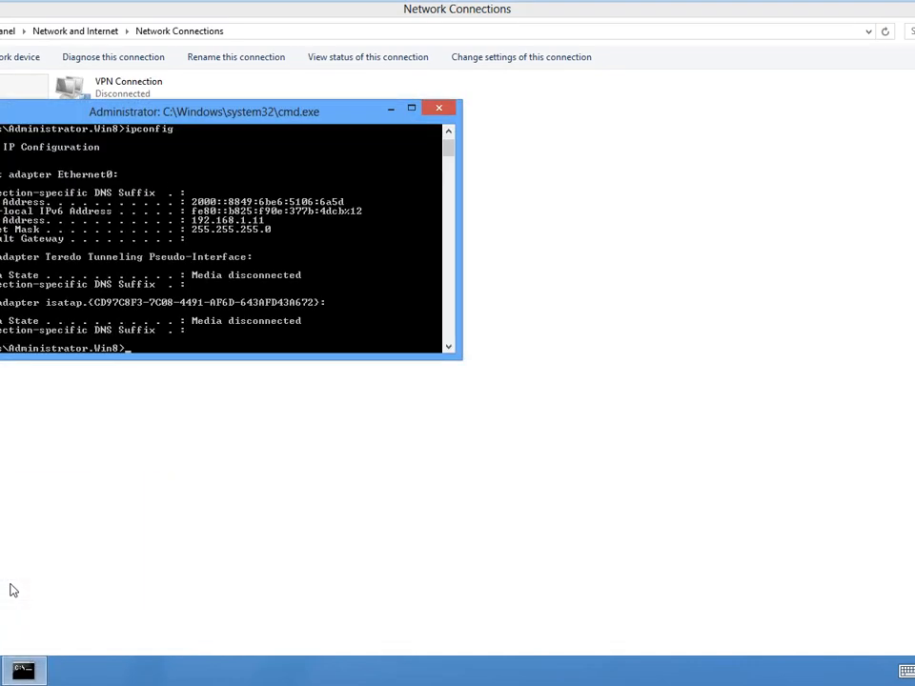
- Release and renew the client's DHCP lease with ipconfig /release and ipconfig /renew
{"action": "key", "text": "Up"}
{"action": "type", "text": "/release"}
{"action": "key", "text": "Return"}
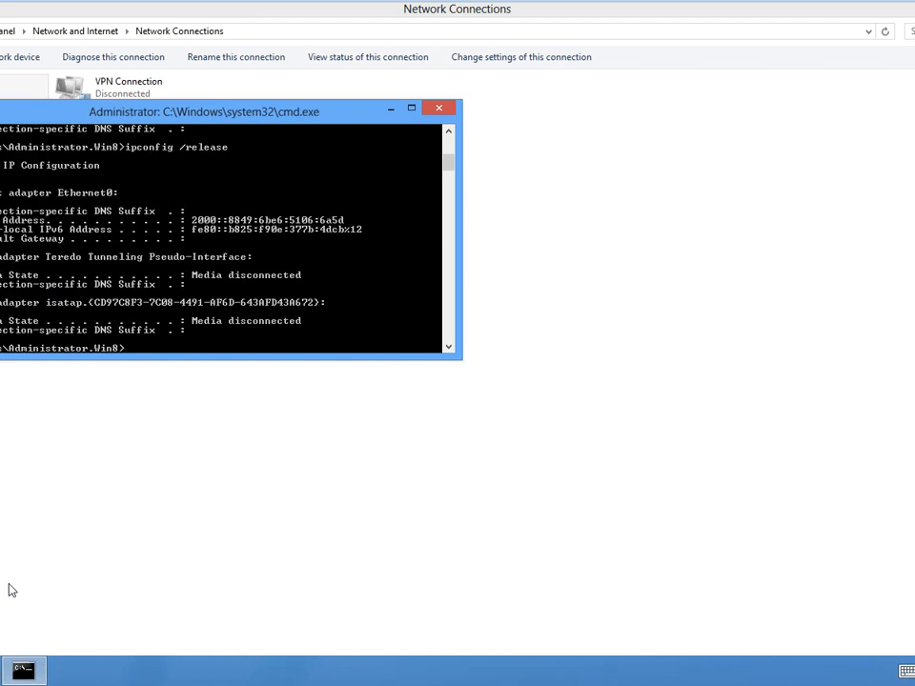
{"action": "key", "text": "Up"}
{"action": "key", "text": "BackSpace"}
{"action": "type", "text": "new"}
{"action": "key", "text": "Return"}
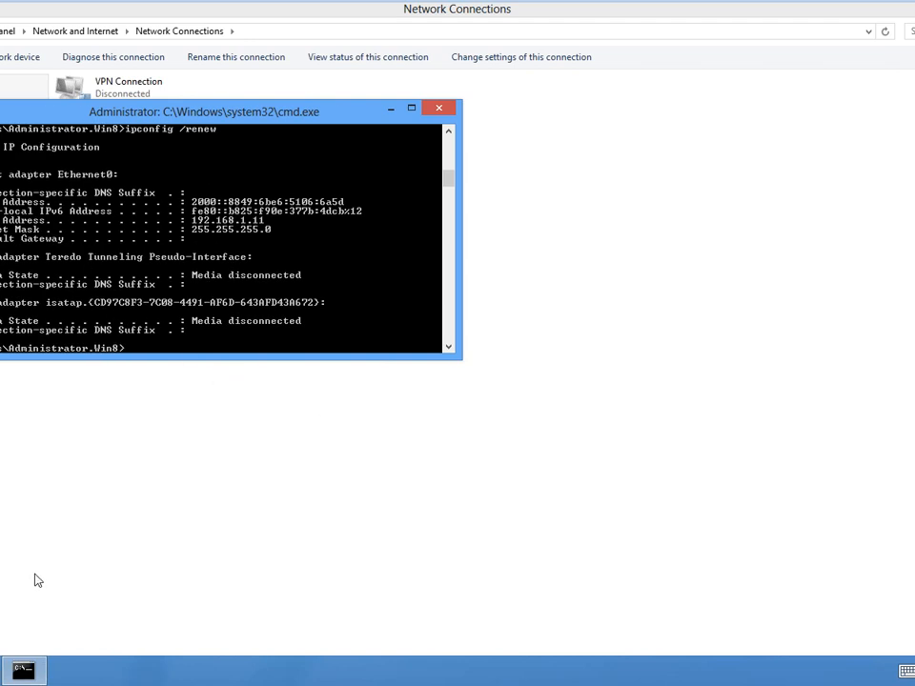
- Turn off Windows Firewall on the client for the domain, private and public networks
{"action": "key", "text": "super"}
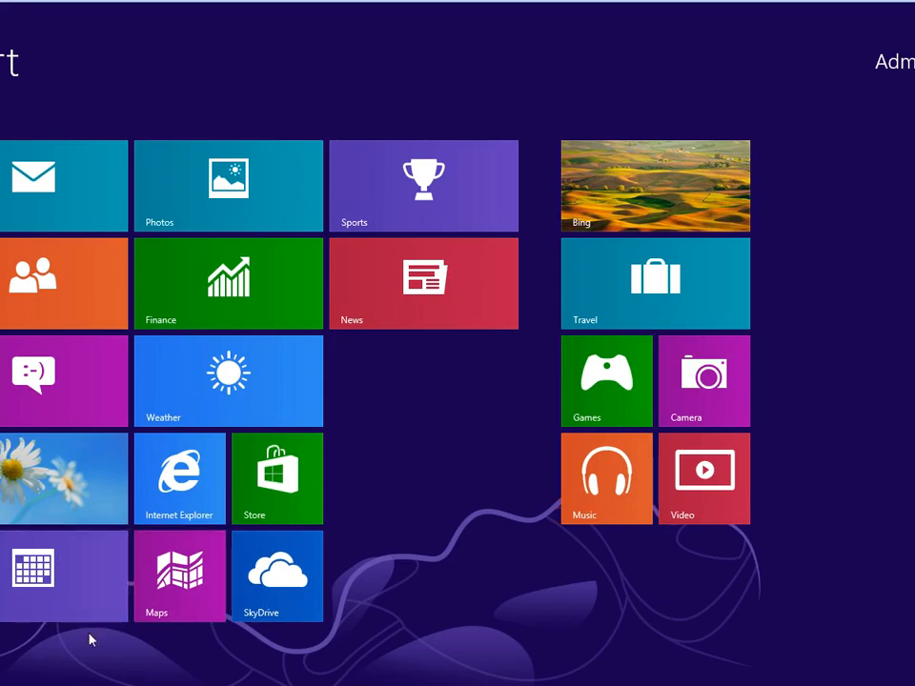
{"action": "key", "text": "super"}
{"action": "key", "text": "super+x"}
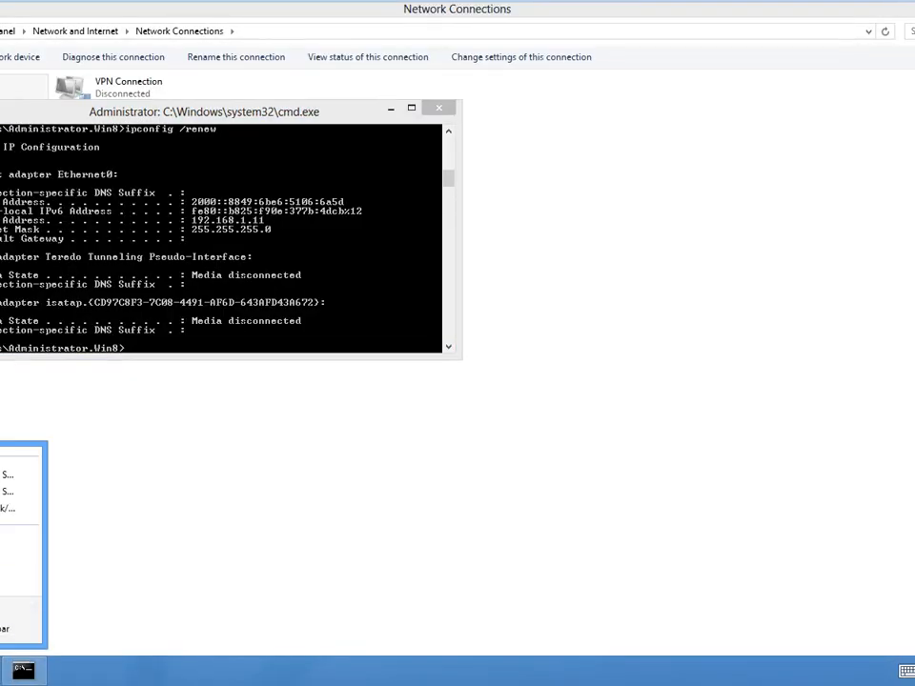
{"action": "right_click", "coordinate": [1, 682]}
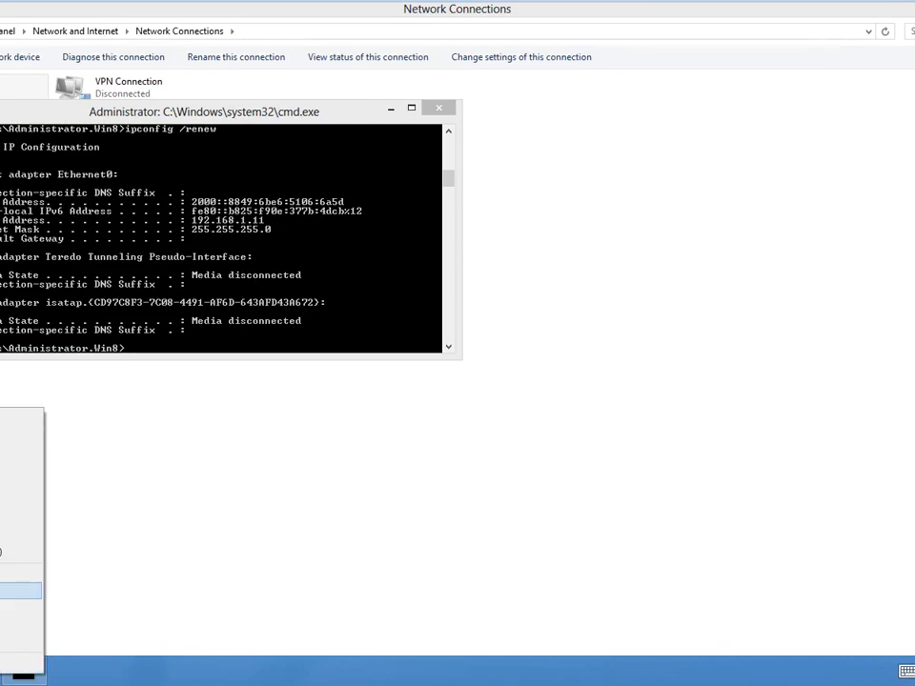
{"action": "left_click", "coordinate": [2, 591]}
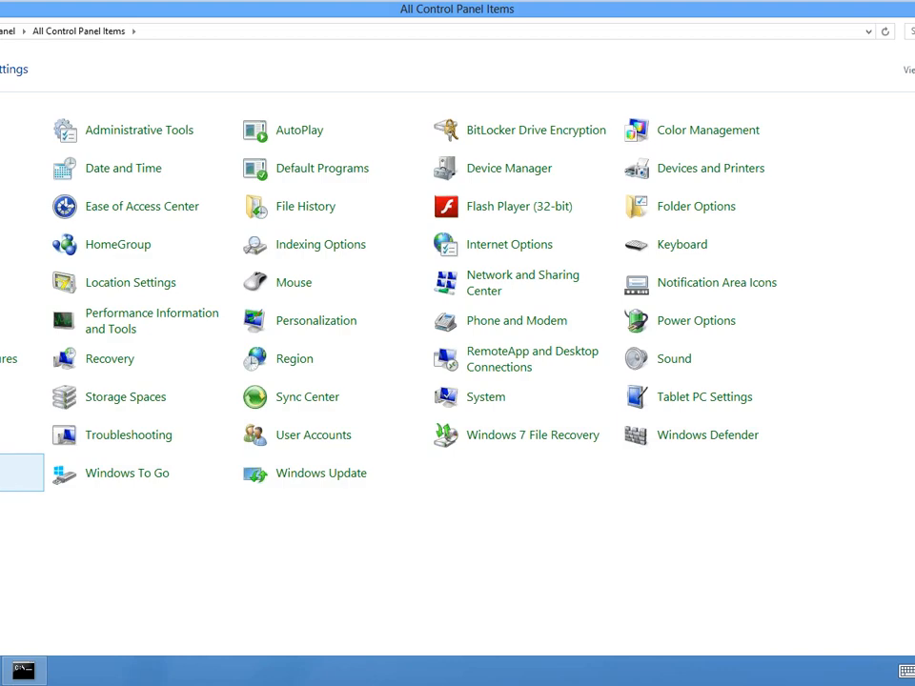
{"action": "key", "text": "Return"}
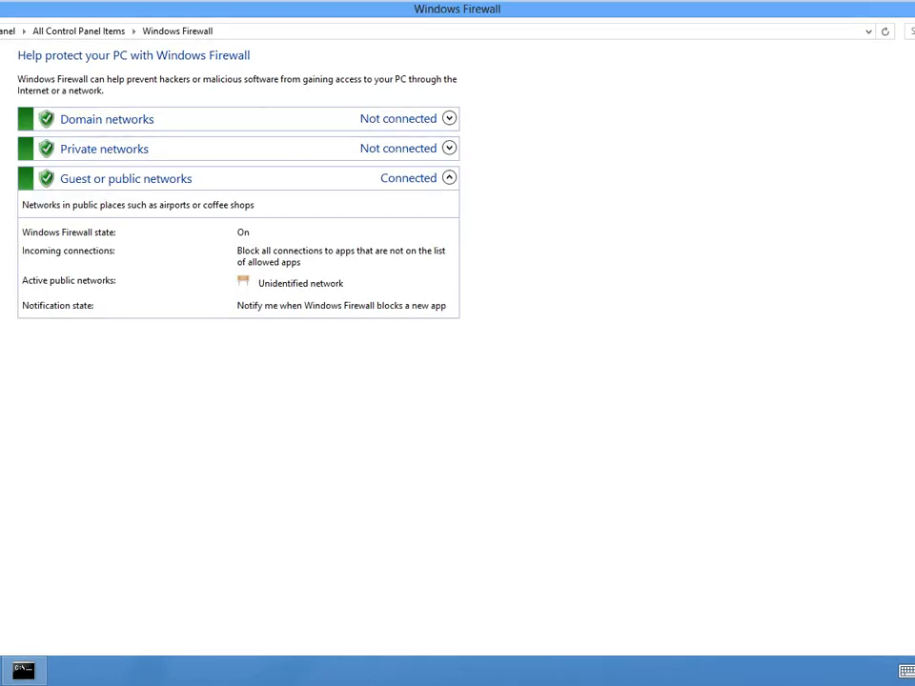
{"action": "left_click", "coordinate": [1, 131]}
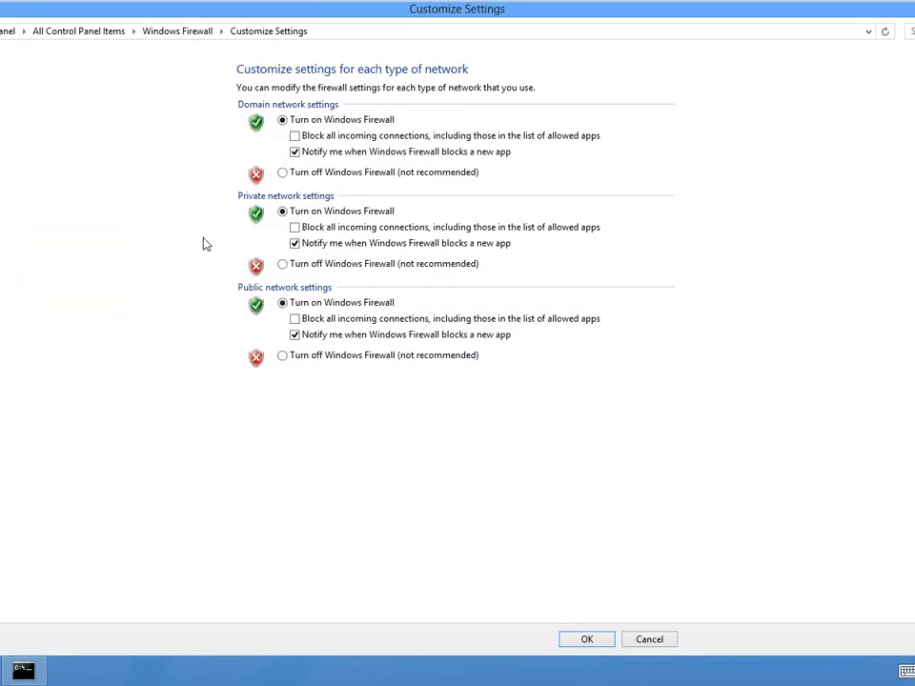
{"action": "left_click", "coordinate": [294, 173]}
{"action": "left_click", "coordinate": [294, 273]}
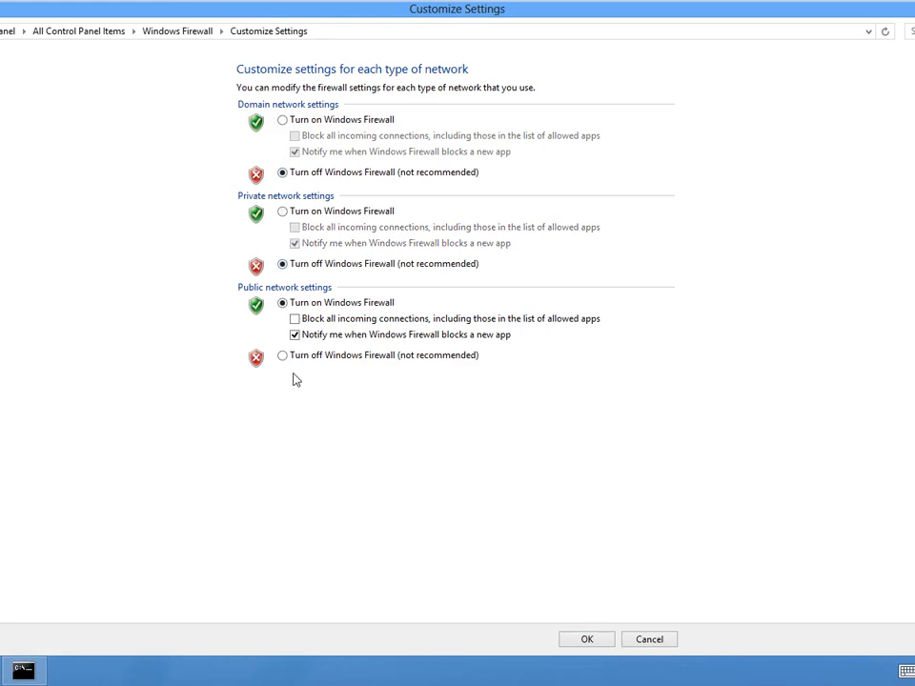
{"action": "left_click", "coordinate": [291, 359]}
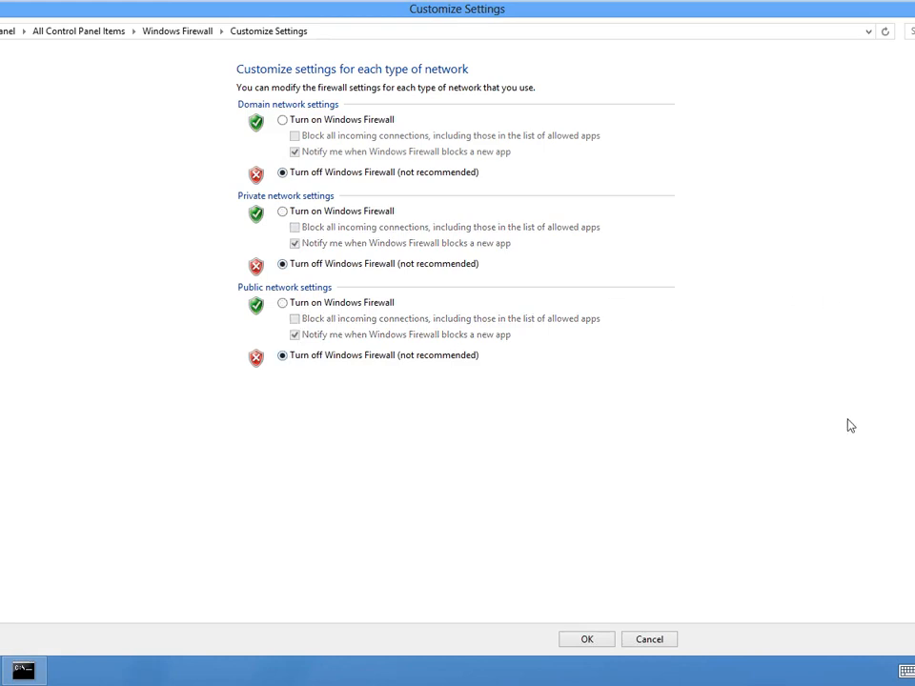
{"action": "left_click", "coordinate": [570, 639]}
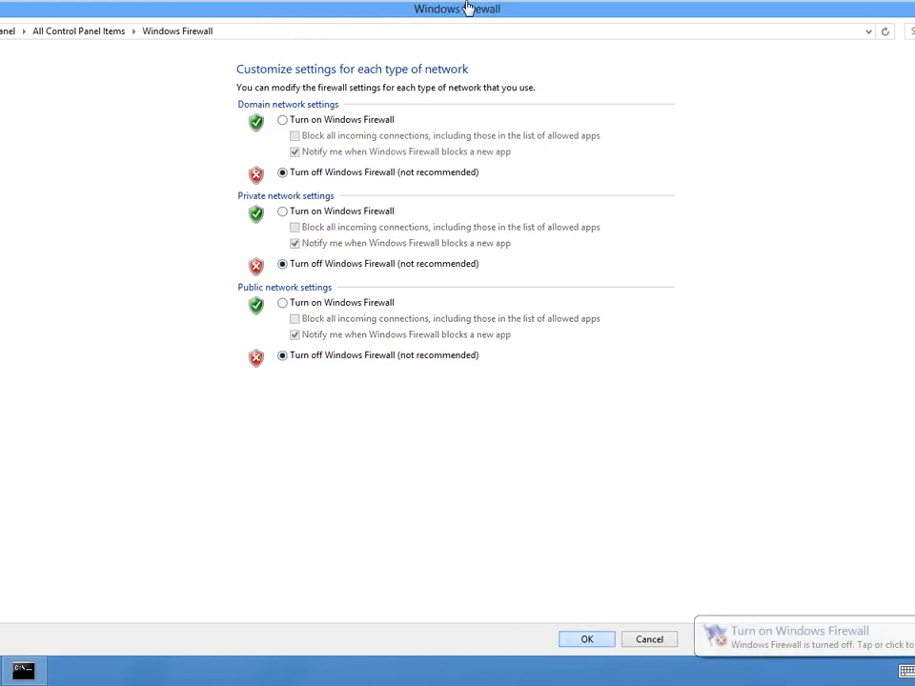
- Switch to the Windows Server 2012 virtual machine and check the Network Access Protection settings of the "test" scope without changing them
{"action": "mouse_move", "coordinate": [466, 6]}
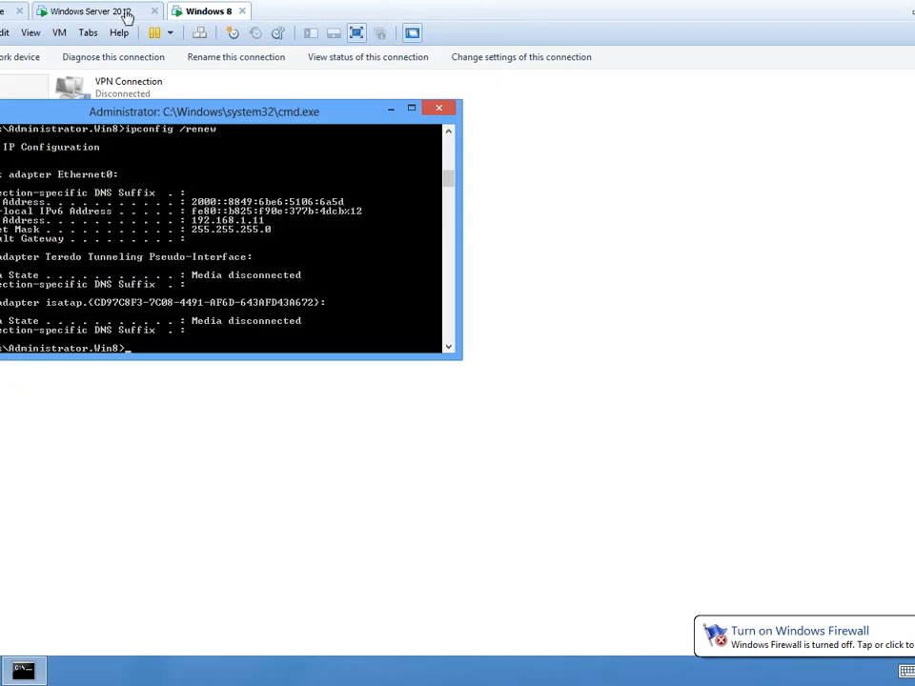
{"action": "left_click", "coordinate": [110, 11]}
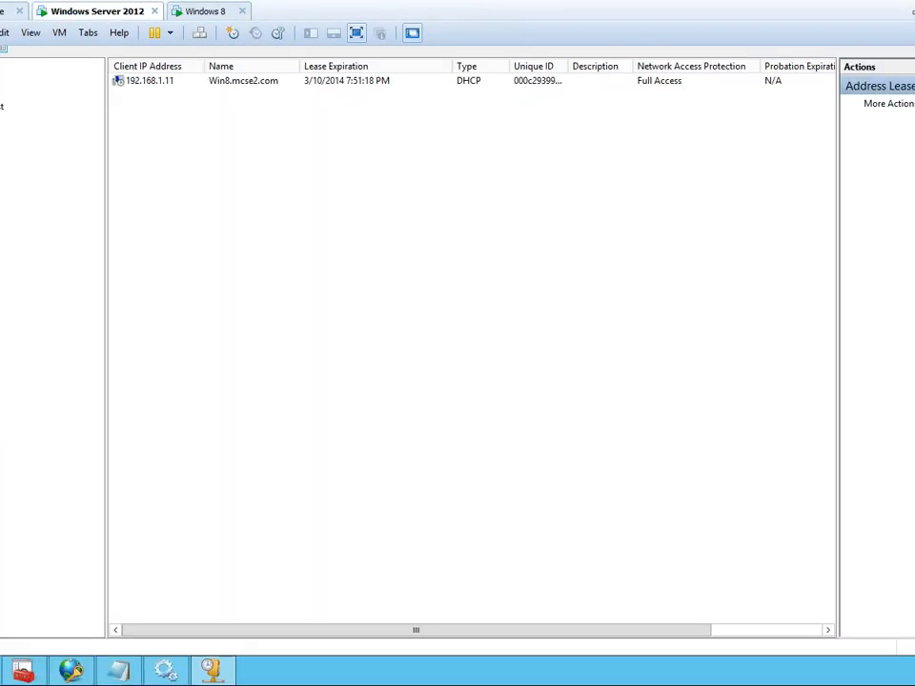
{"action": "left_click", "coordinate": [2, 107]}
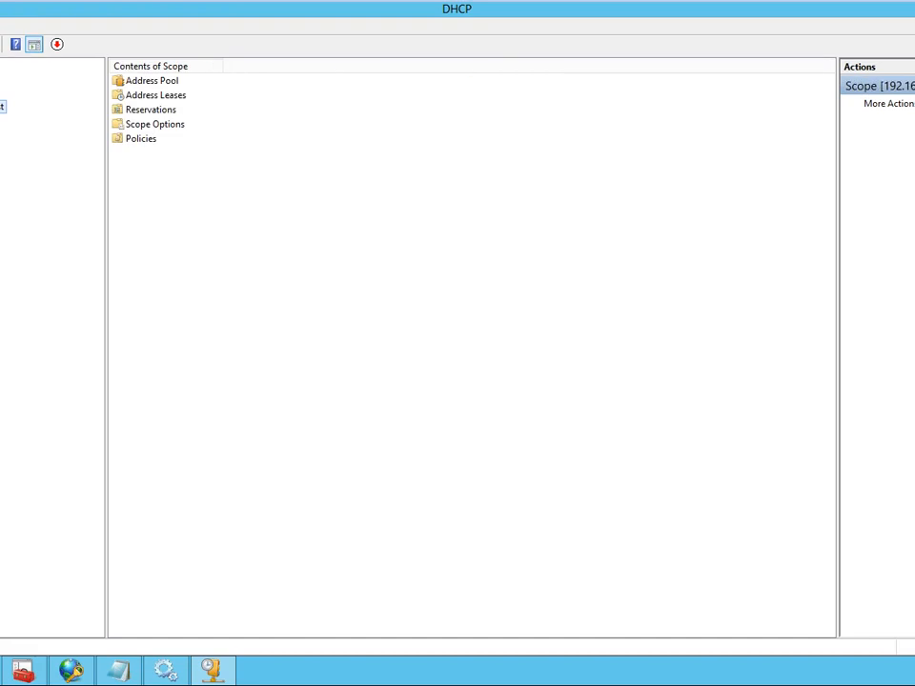
{"action": "right_click", "coordinate": [2, 106]}
{"action": "left_click", "coordinate": [9, 290]}
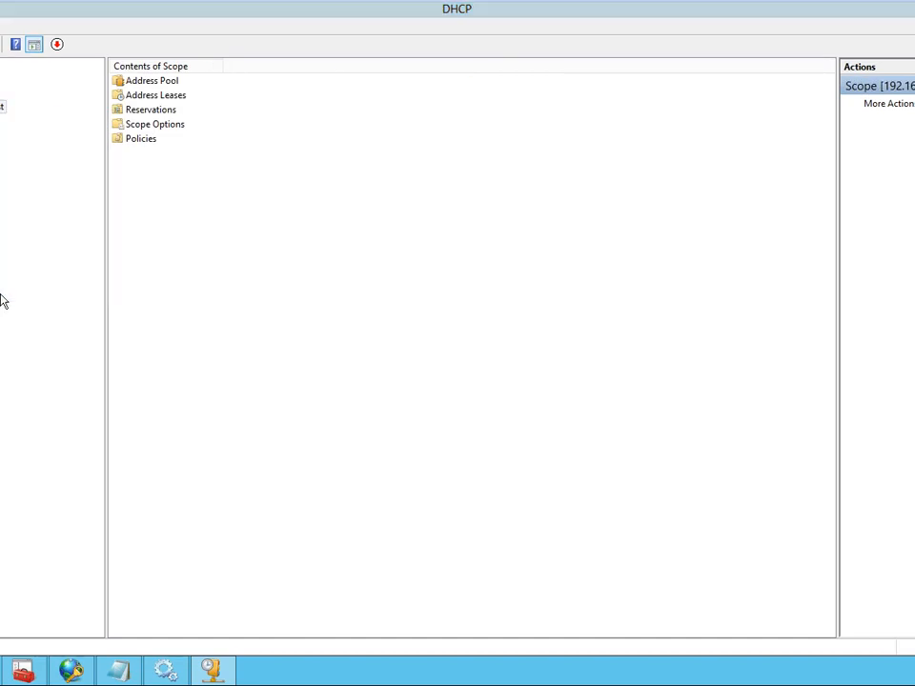
{"action": "left_click", "coordinate": [434, 190]}
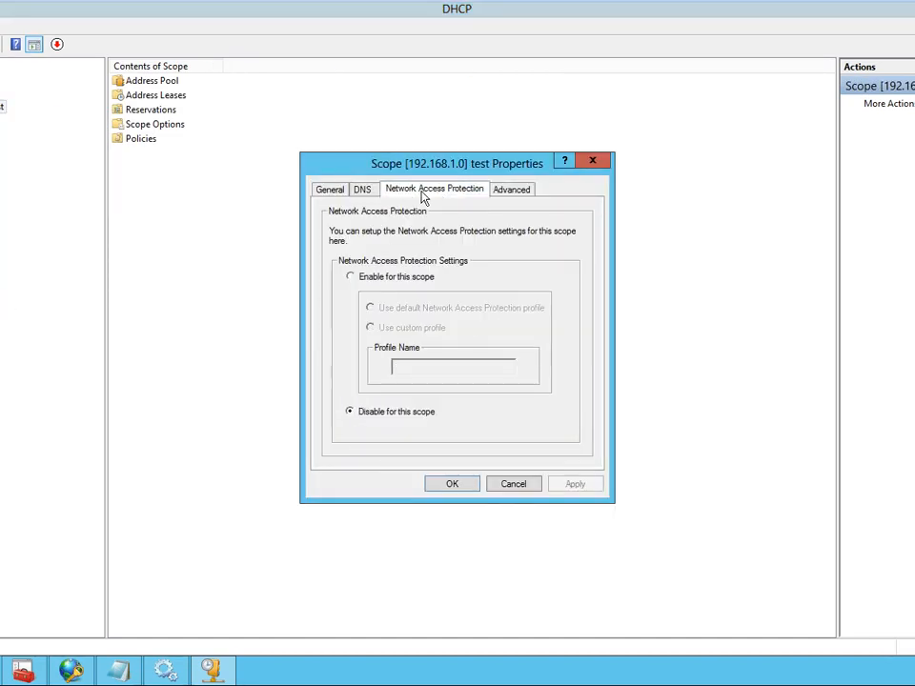
{"action": "left_click", "coordinate": [506, 485]}
- Switch to Network Policy Server and review the network policies, health policies and connection request policies
{"action": "left_click", "coordinate": [133, 672]}
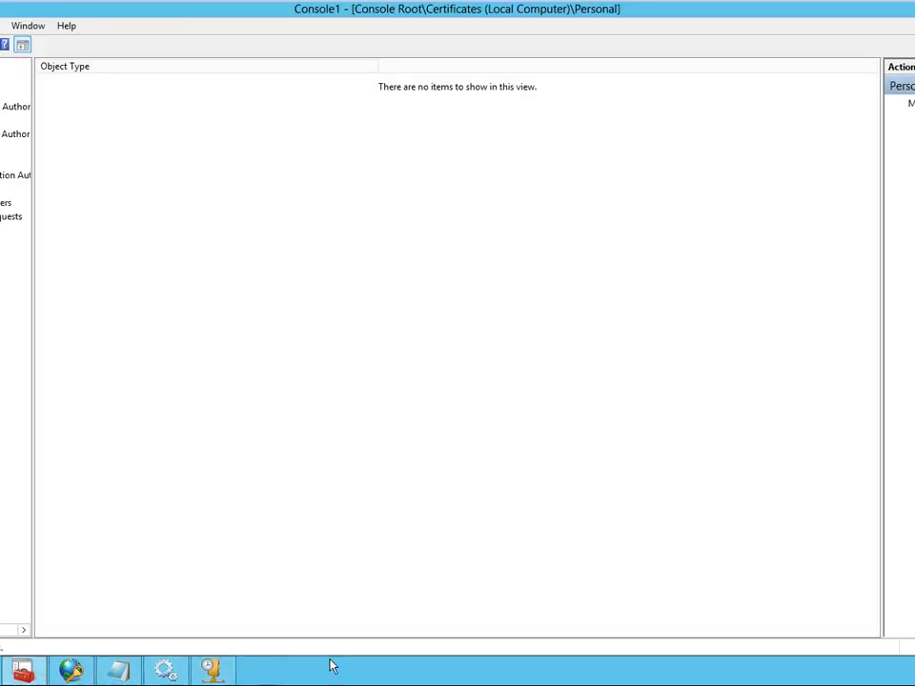
{"action": "left_click", "coordinate": [71, 672]}
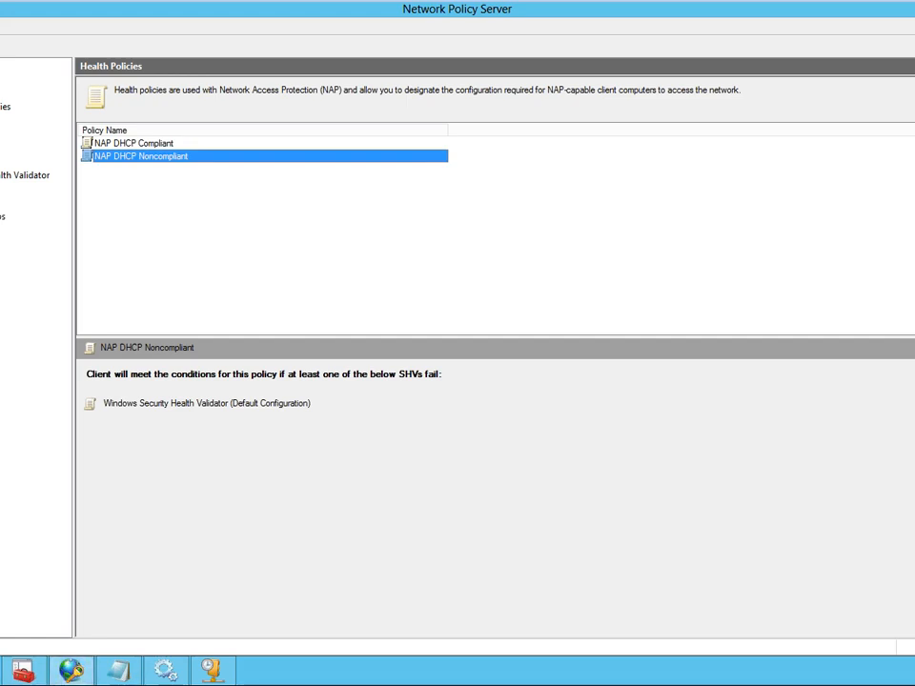
{"action": "left_click", "coordinate": [0, 121]}
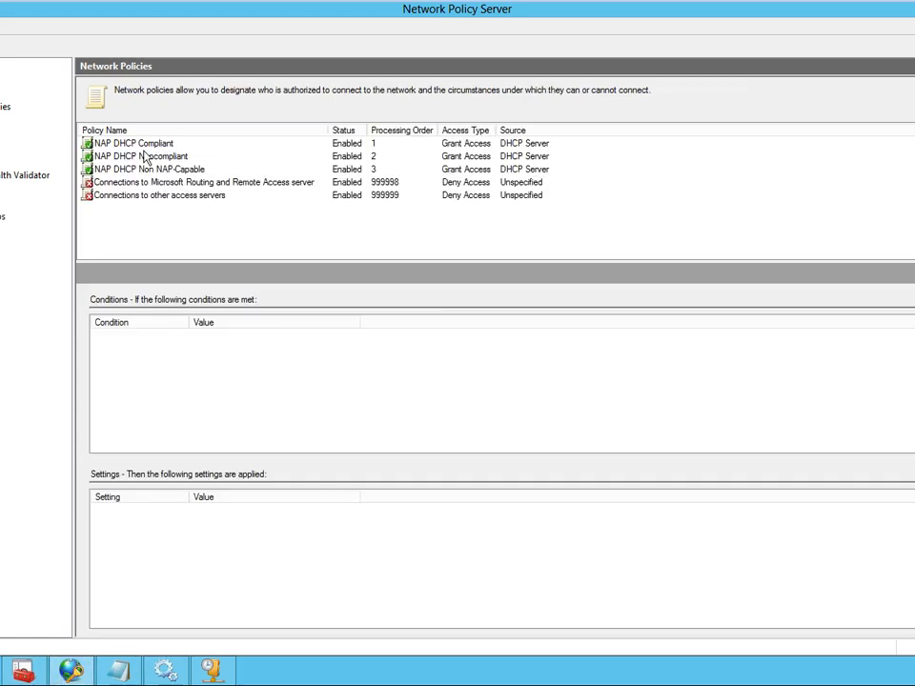
{"action": "left_click", "coordinate": [0, 134]}
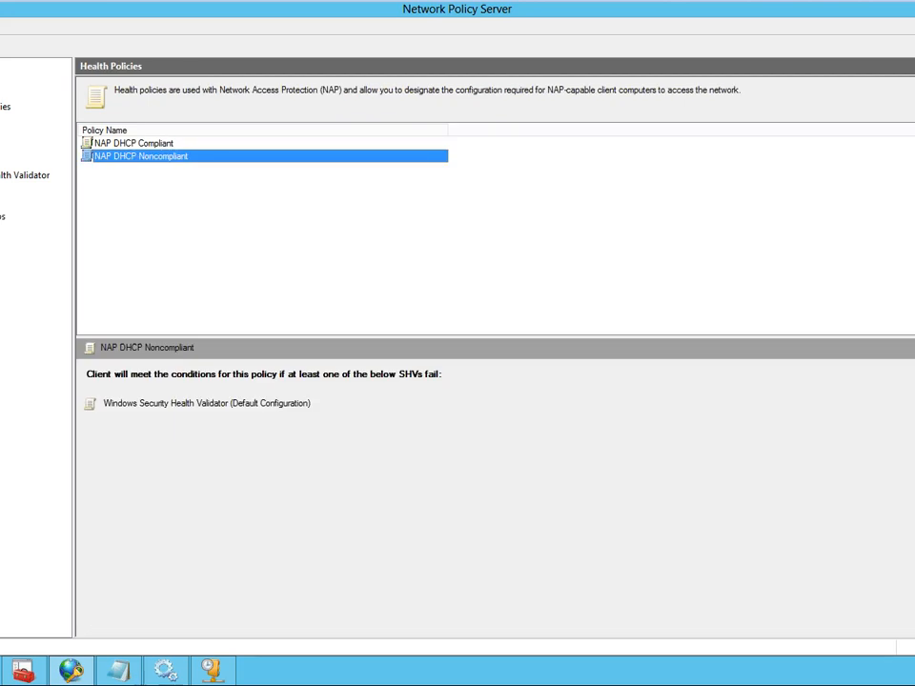
{"action": "left_click", "coordinate": [2, 106]}
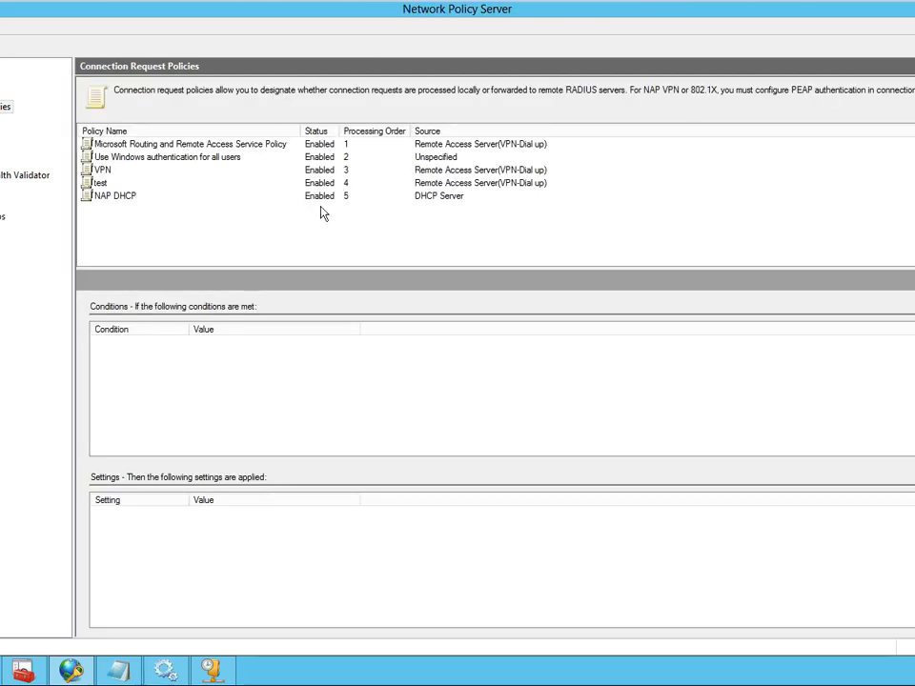
- Examine the overview, conditions and settings of the NAP DHCP connection request policy
{"action": "left_click", "coordinate": [116, 196]}
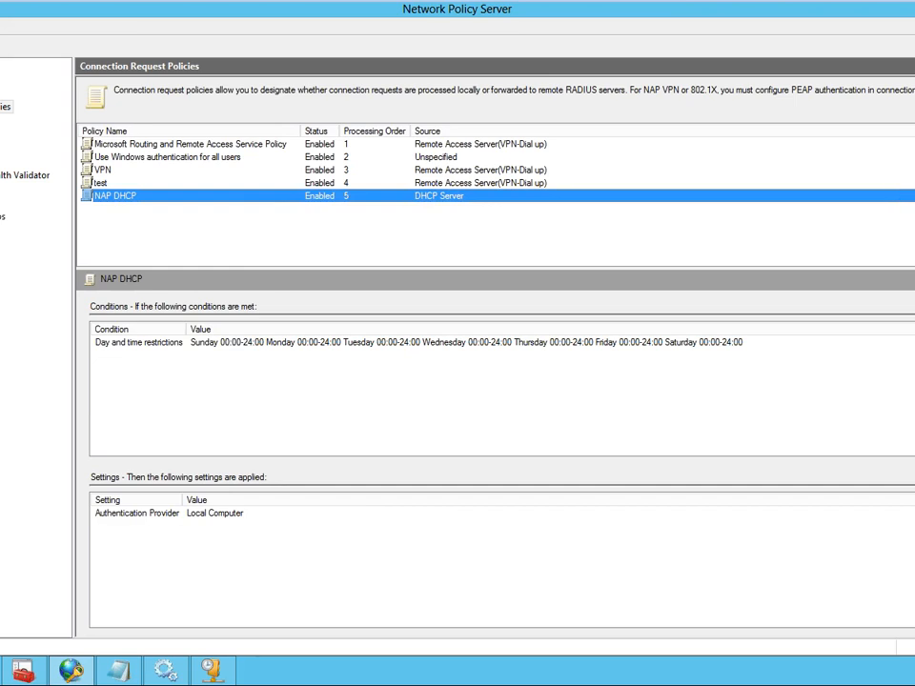
{"action": "right_click", "coordinate": [323, 202]}
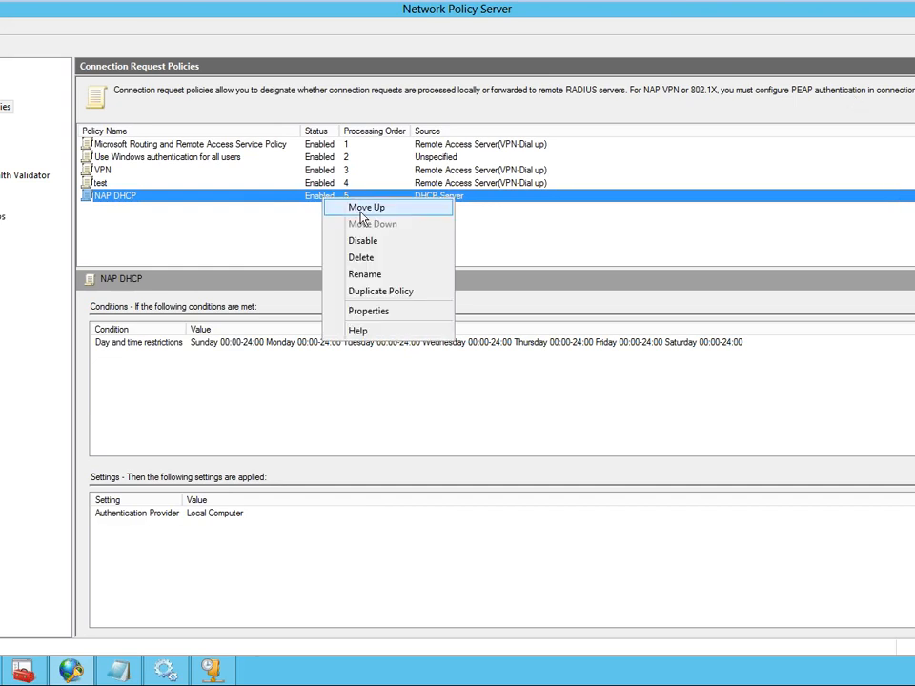
{"action": "left_click", "coordinate": [369, 311]}
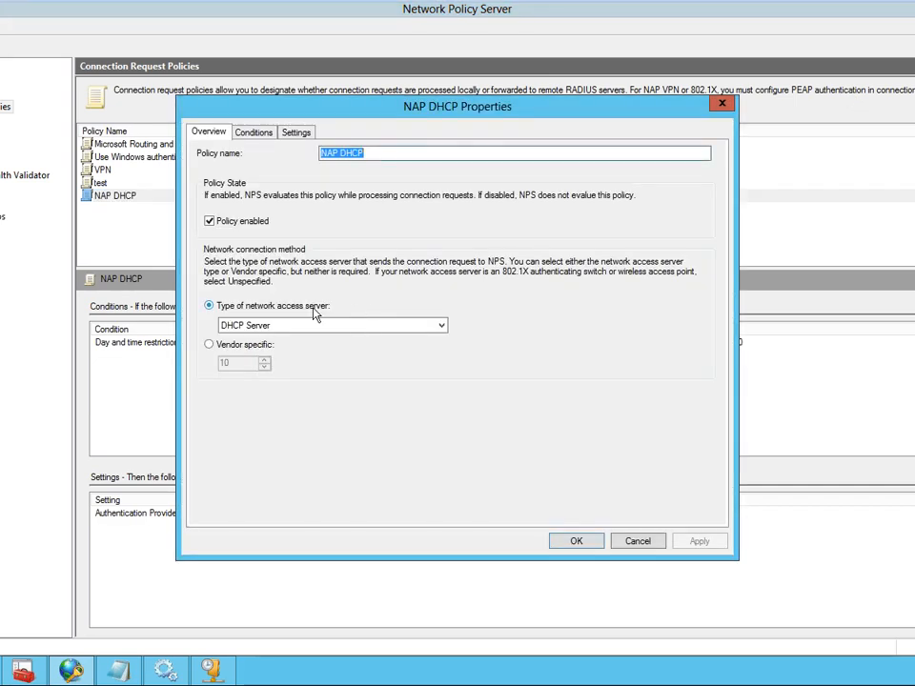
{"action": "left_click", "coordinate": [265, 134]}
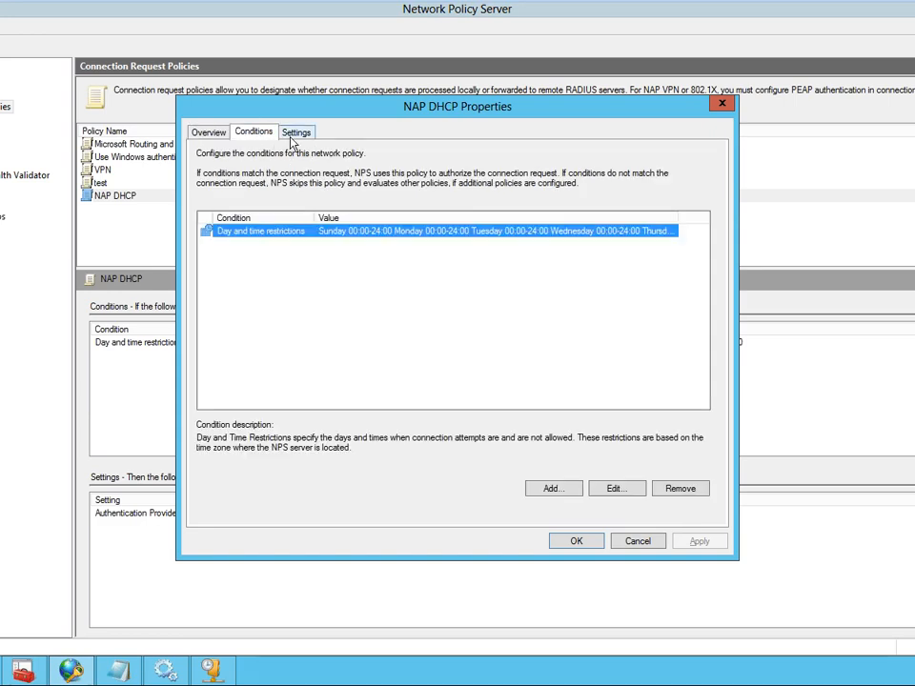
{"action": "left_click", "coordinate": [296, 134]}
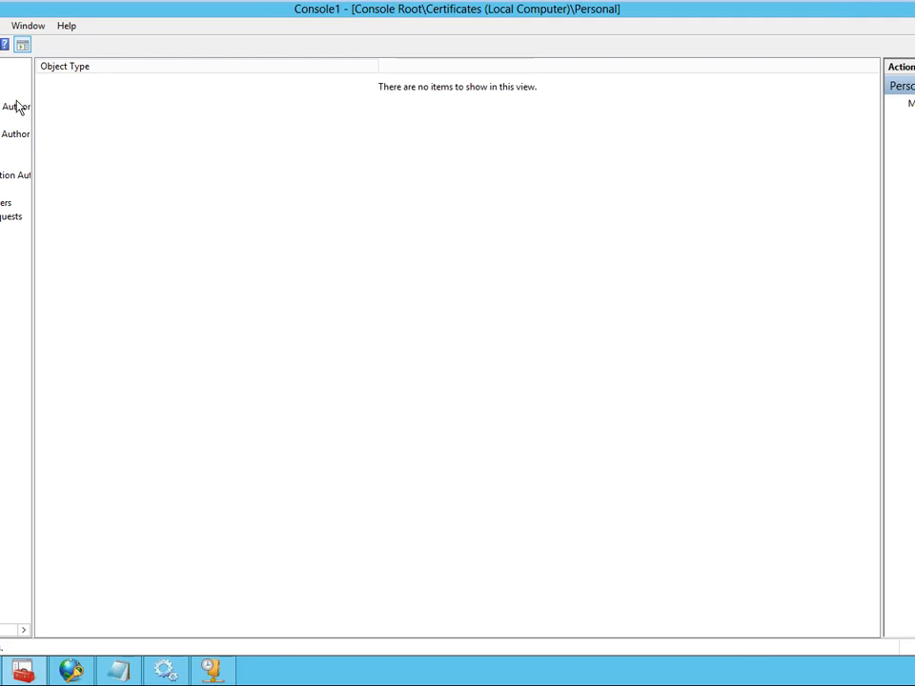
- Close the Console1 certificates console without saving its settings
{"action": "key", "text": "alt+F4"}
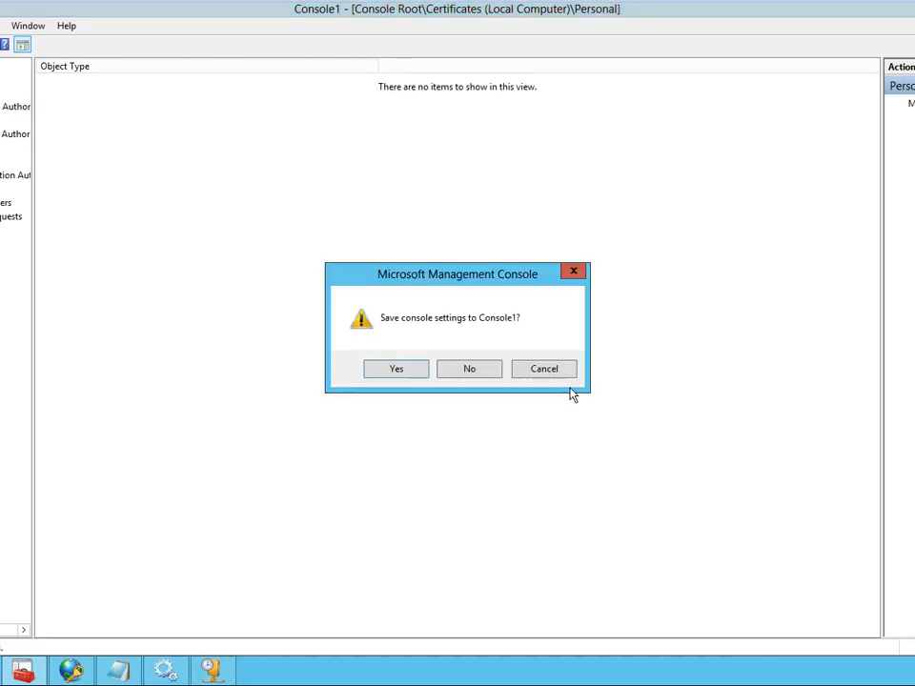
{"action": "left_click", "coordinate": [477, 371]}
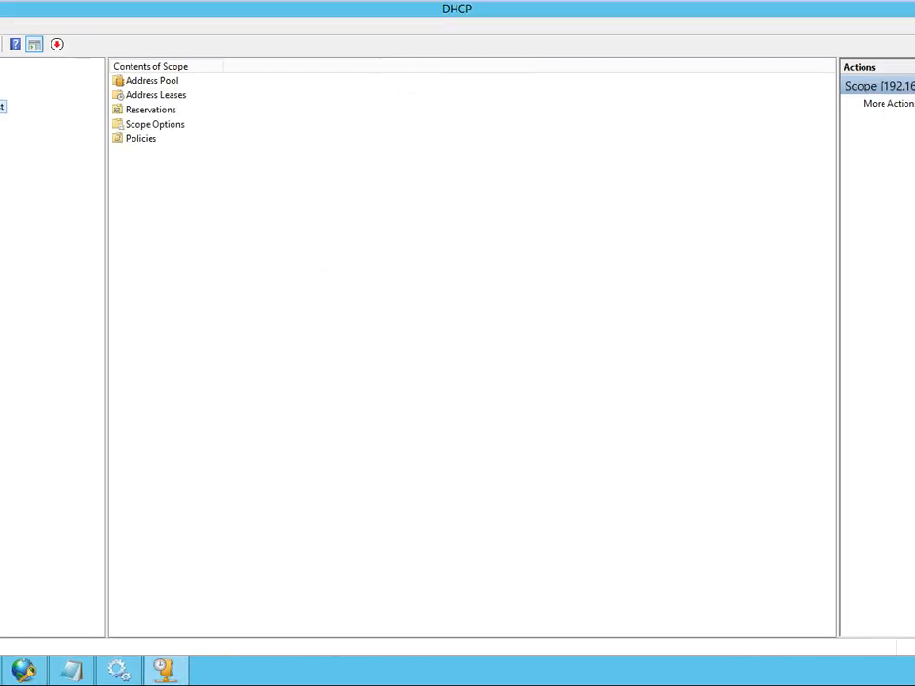
- Enable Network Access Protection for the "test" DHCP scope using a custom profile named "NAP DHCP", and apply it
{"action": "right_click", "coordinate": [3, 106]}
{"action": "left_click", "coordinate": [20, 286]}
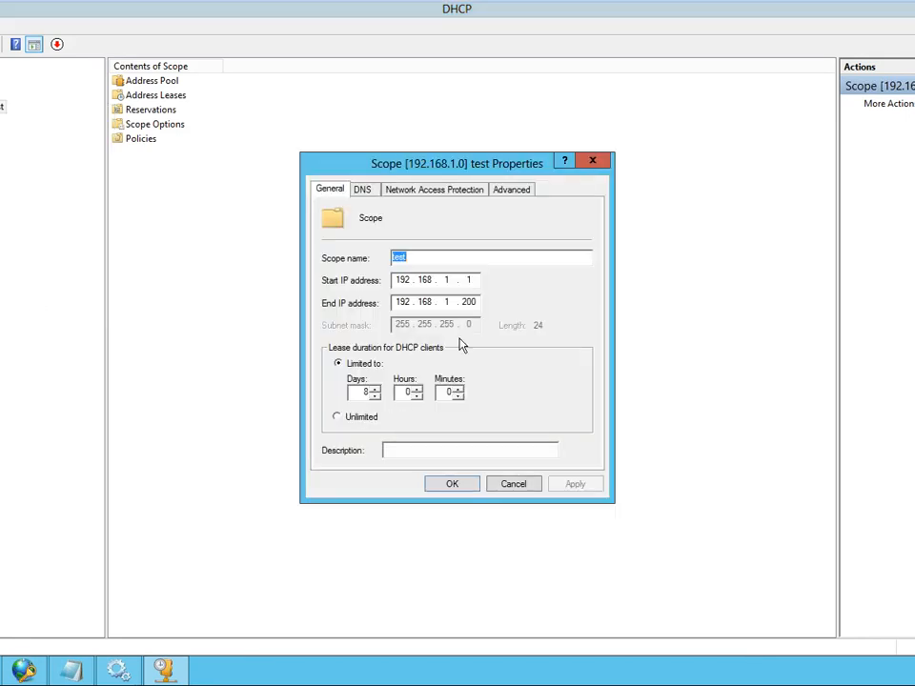
{"action": "left_click", "coordinate": [425, 191]}
{"action": "left_click", "coordinate": [362, 278]}
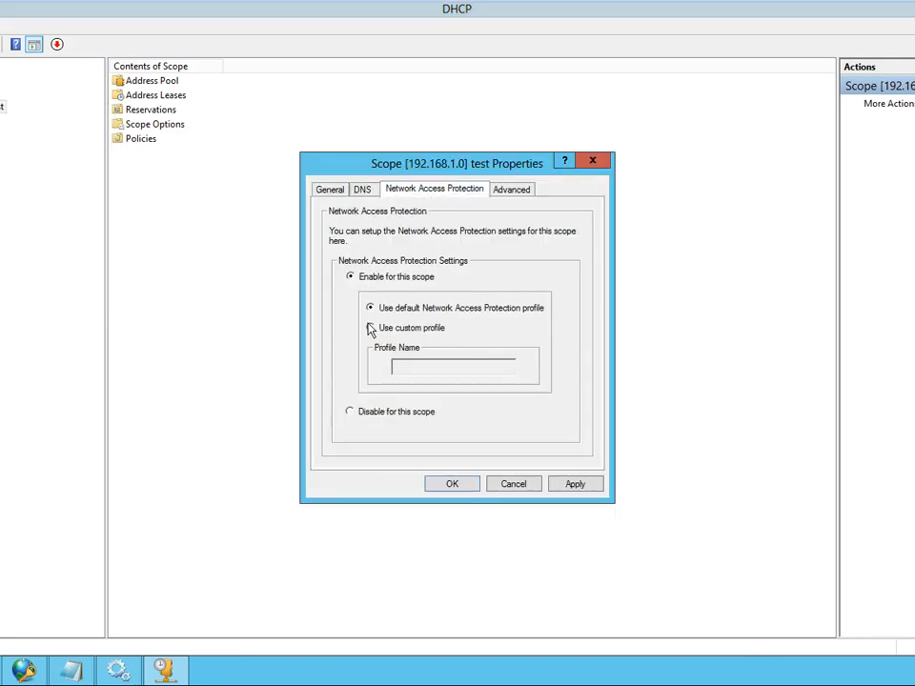
{"action": "left_click", "coordinate": [381, 328]}
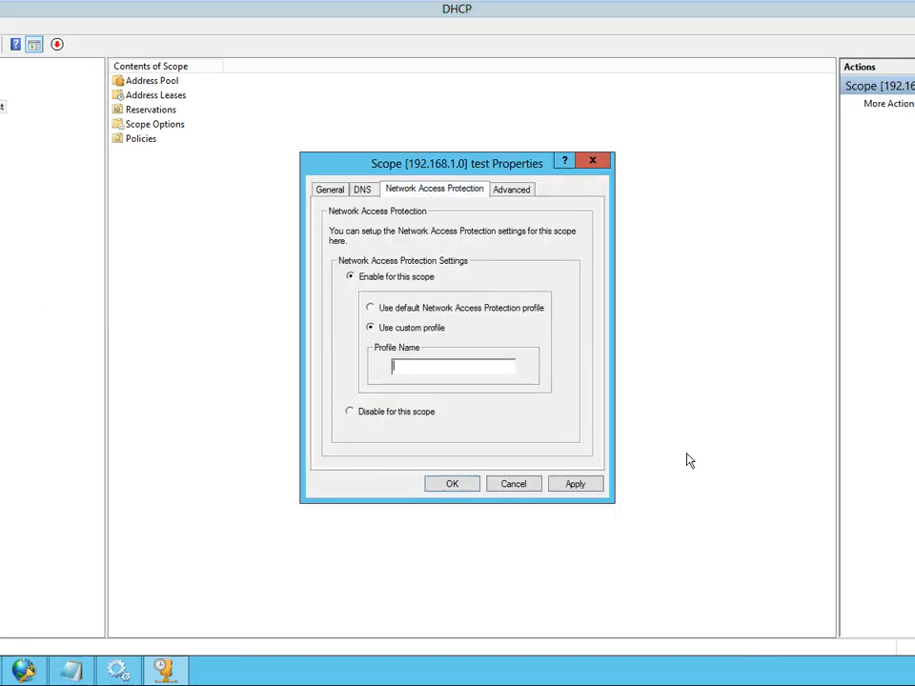
{"action": "type", "text": "NAP DHCP"}
{"action": "left_click", "coordinate": [575, 484]}
{"action": "left_click", "coordinate": [439, 483]}
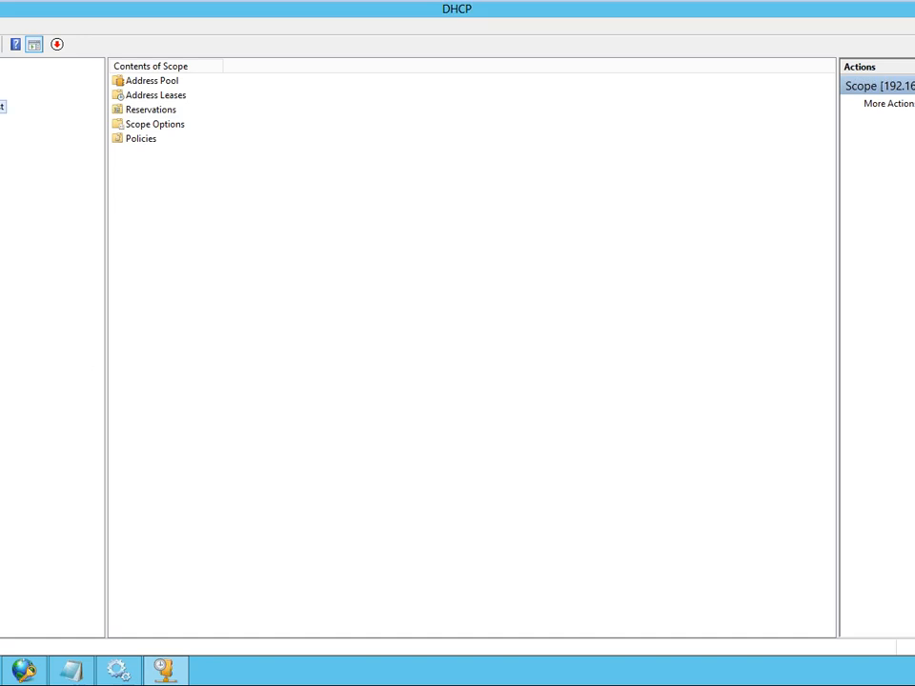
- Restart the DHCP Server service on dc.mcse.com
{"action": "right_click", "coordinate": [2, 108]}
{"action": "right_click", "coordinate": [1, 79]}
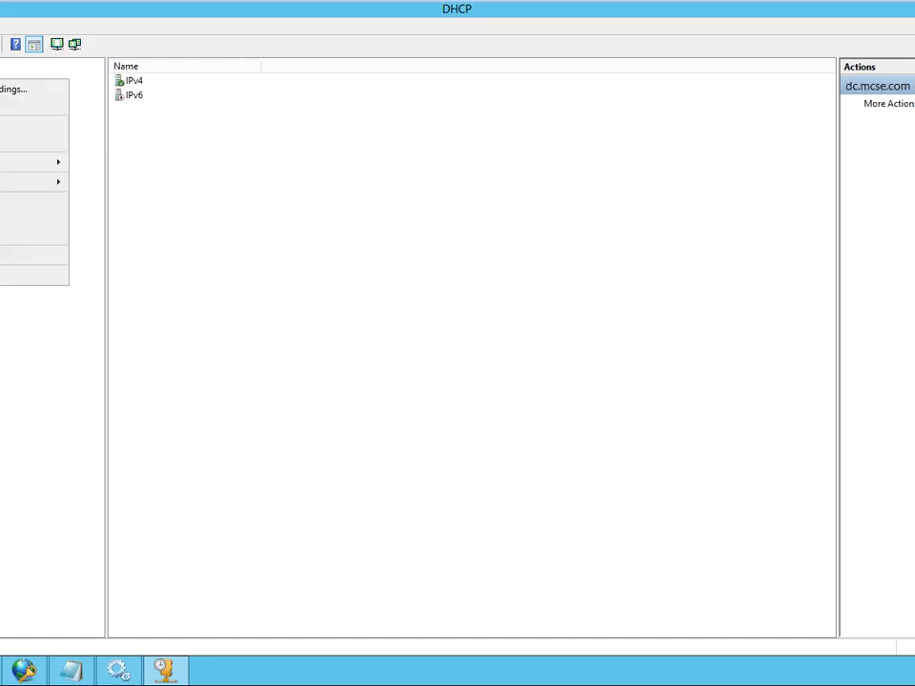
{"action": "mouse_move", "coordinate": [8, 171]}
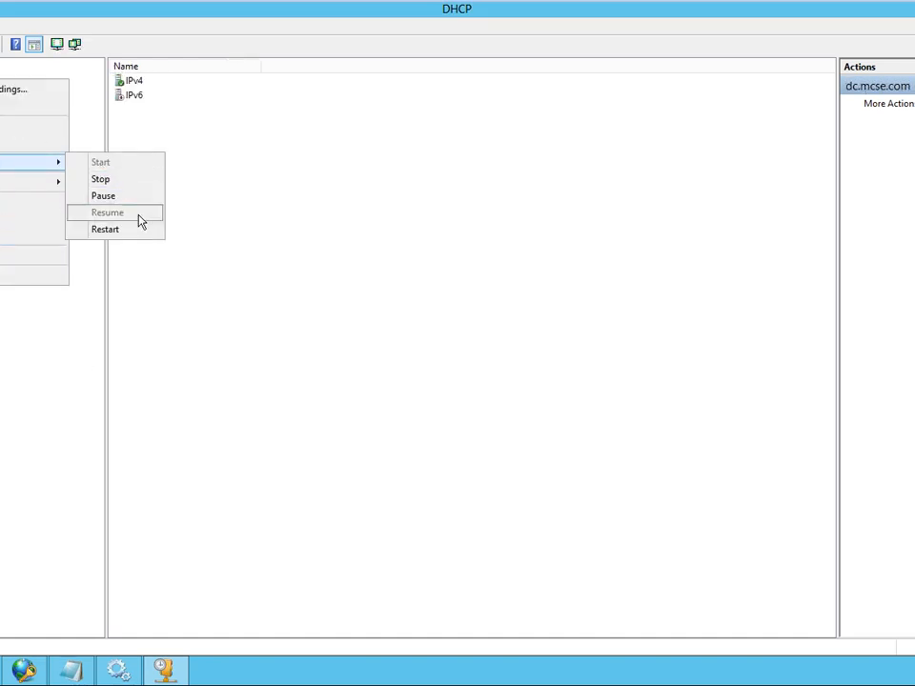
{"action": "left_click", "coordinate": [129, 228]}
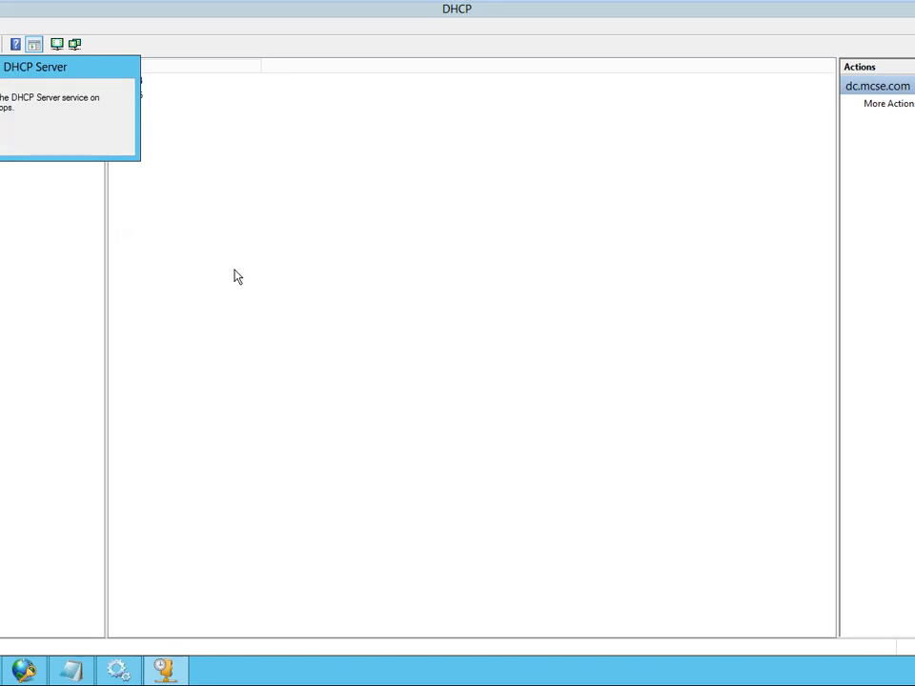
- Switch to the Windows 8 virtual machine and release the client's DHCP lease with ipconfig /release
{"action": "mouse_move", "coordinate": [234, 7]}
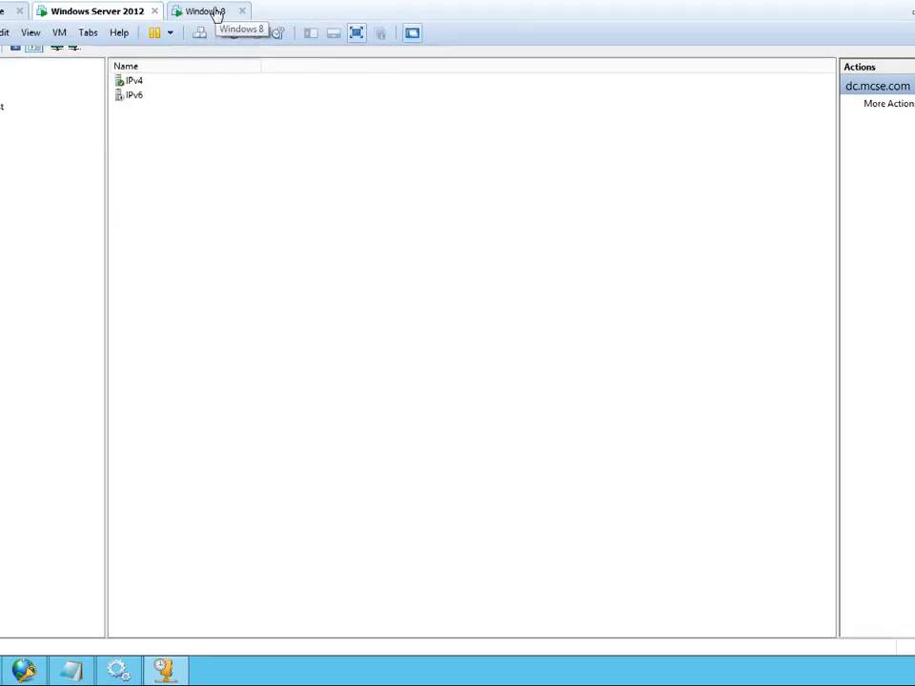
{"action": "left_click", "coordinate": [206, 11]}
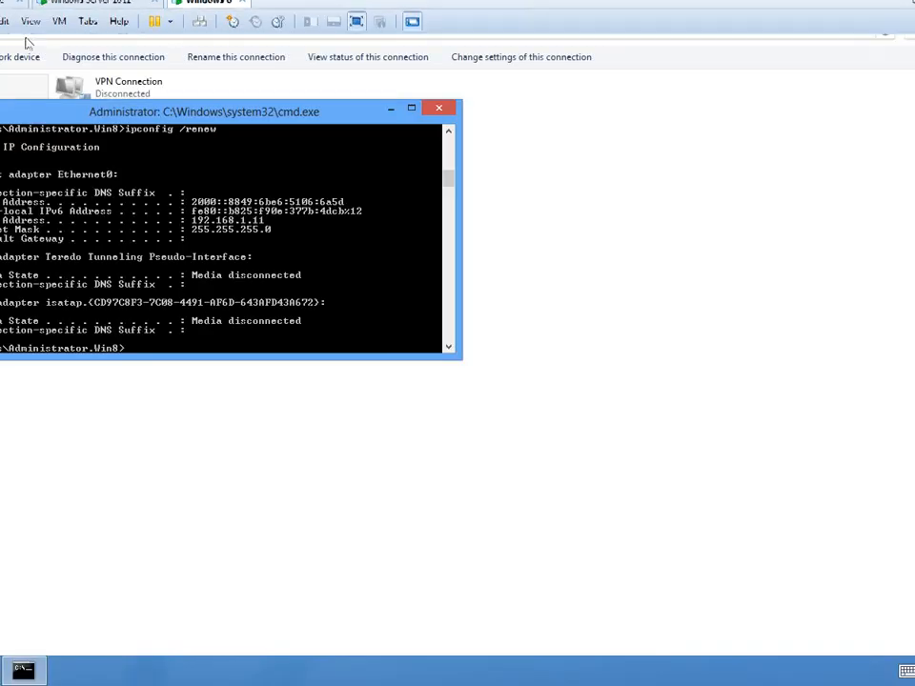
{"action": "left_click", "coordinate": [103, 10]}
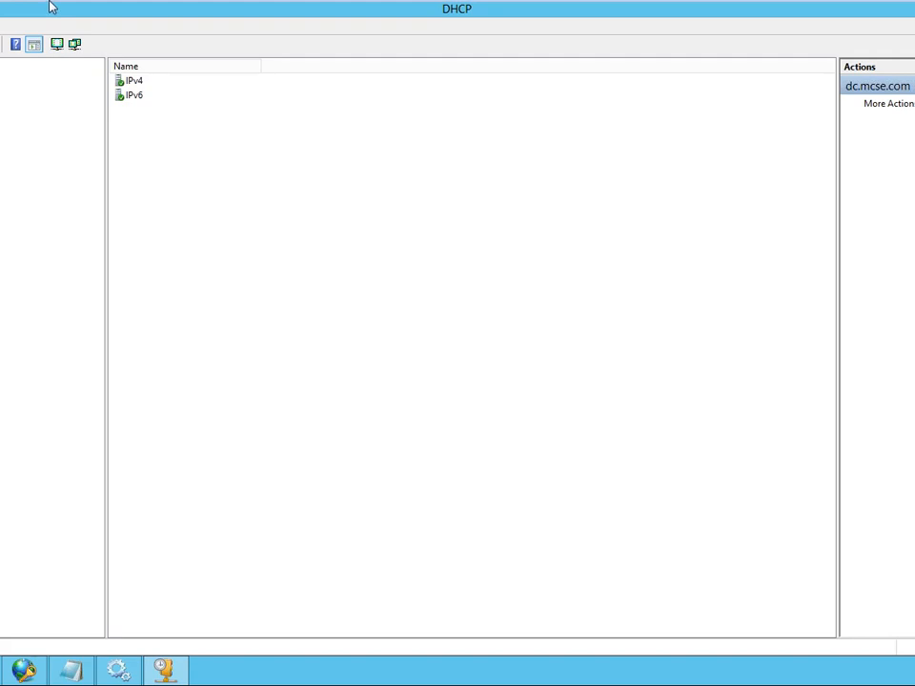
{"action": "mouse_move", "coordinate": [98, 7]}
{"action": "left_click", "coordinate": [211, 10]}
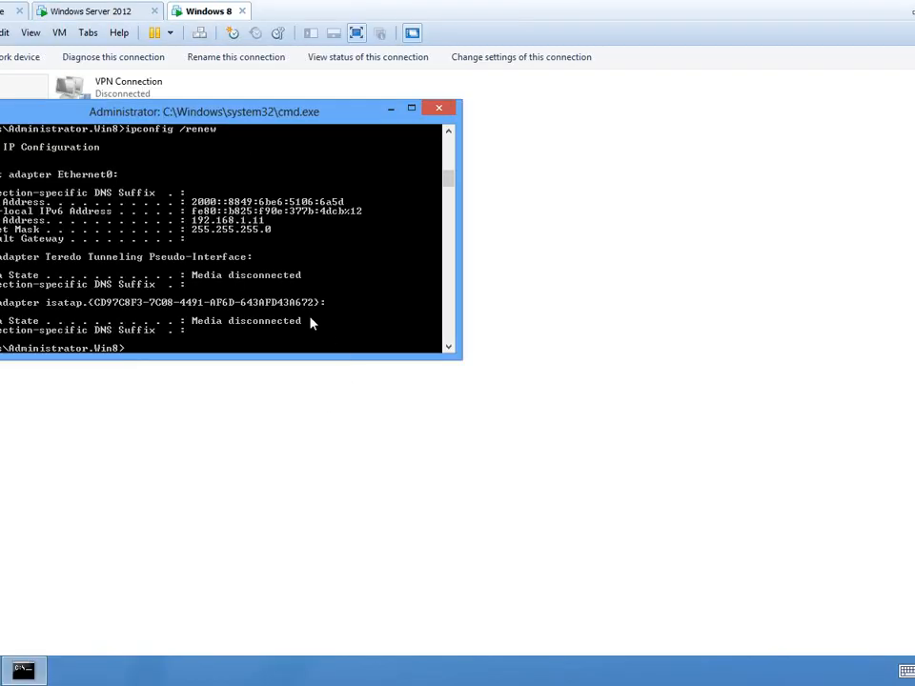
{"action": "key", "text": "Up"}
{"action": "key", "text": "BackSpace"}
{"action": "key", "text": "BackSpace"}
{"action": "key", "text": "BackSpace"}
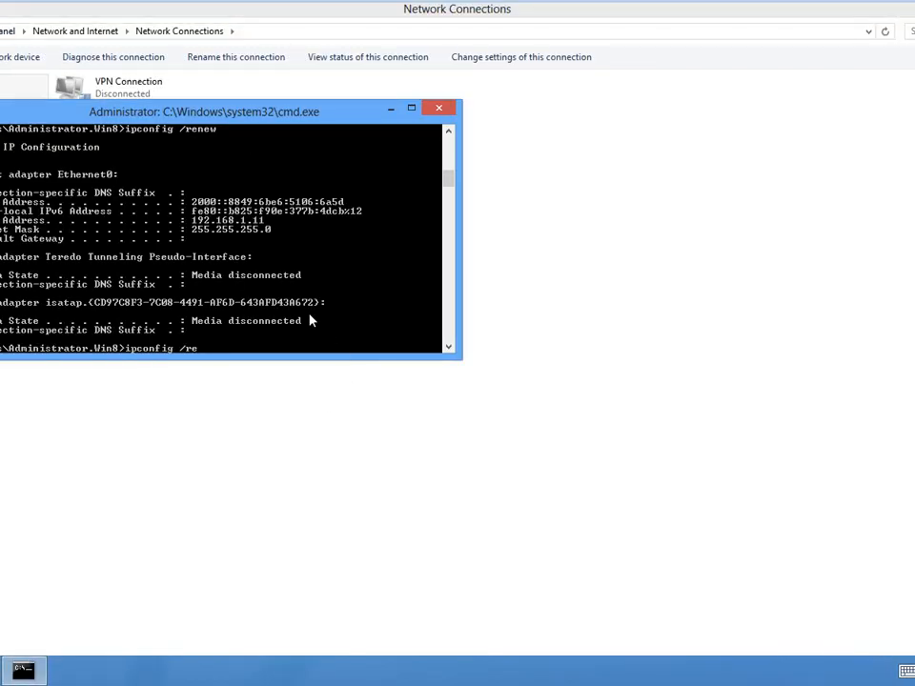
{"action": "key", "text": "BackSpace"}
{"action": "type", "text": "elease"}
{"action": "key", "text": "Return"}
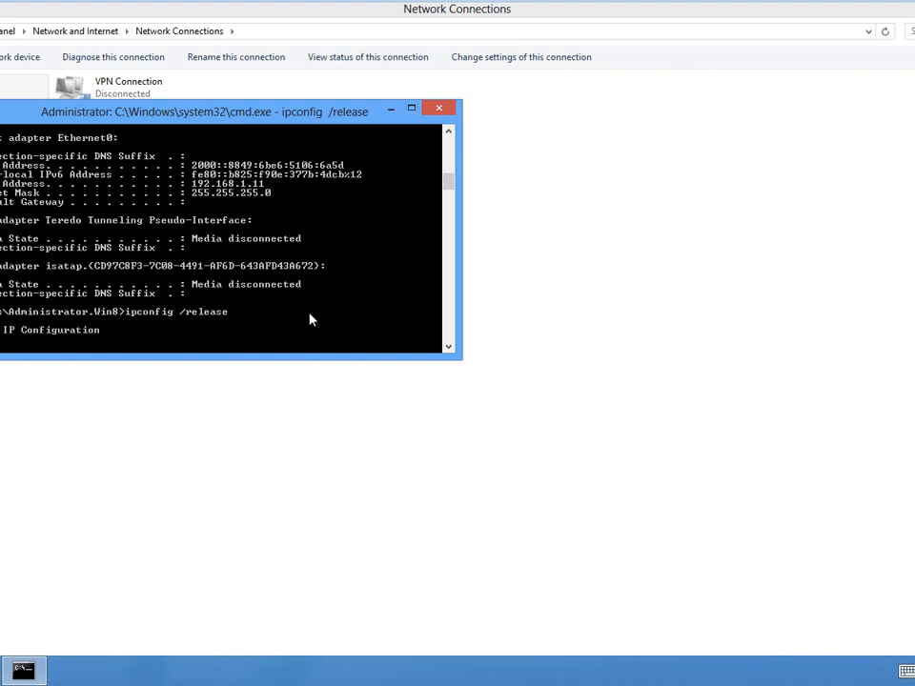
- Request a new DHCP lease for the Windows 8 client with ipconfig /renew
{"action": "key", "text": "Up"}
{"action": "key", "text": "BackSpace"}
{"action": "key", "text": "BackSpace"}
{"action": "key", "text": "BackSpace"}
{"action": "key", "text": "BackSpace"}
{"action": "key", "text": "BackSpace"}
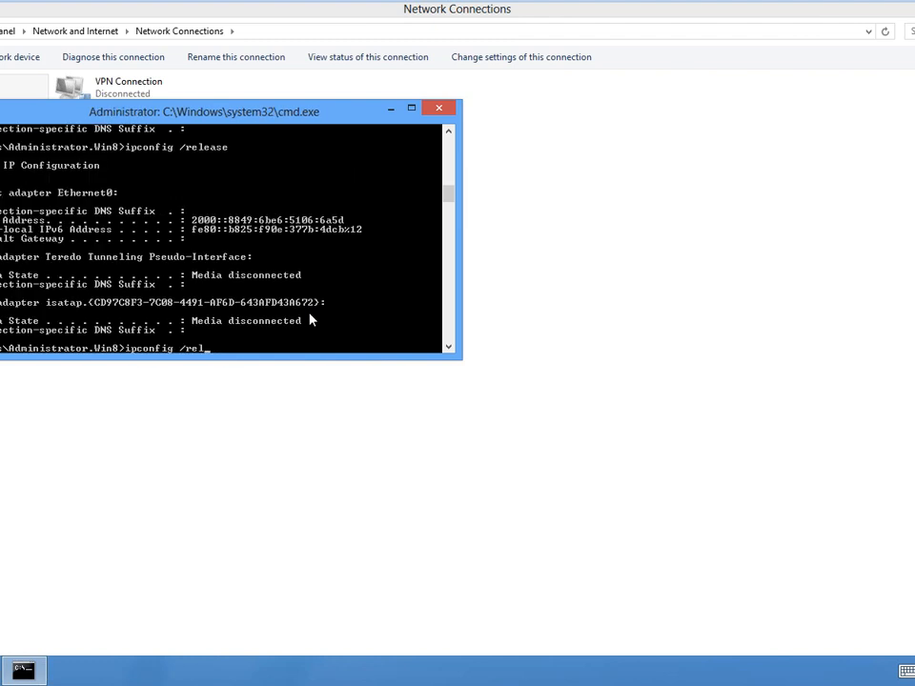
{"action": "type", "text": "new"}
{"action": "key", "text": "Return"}
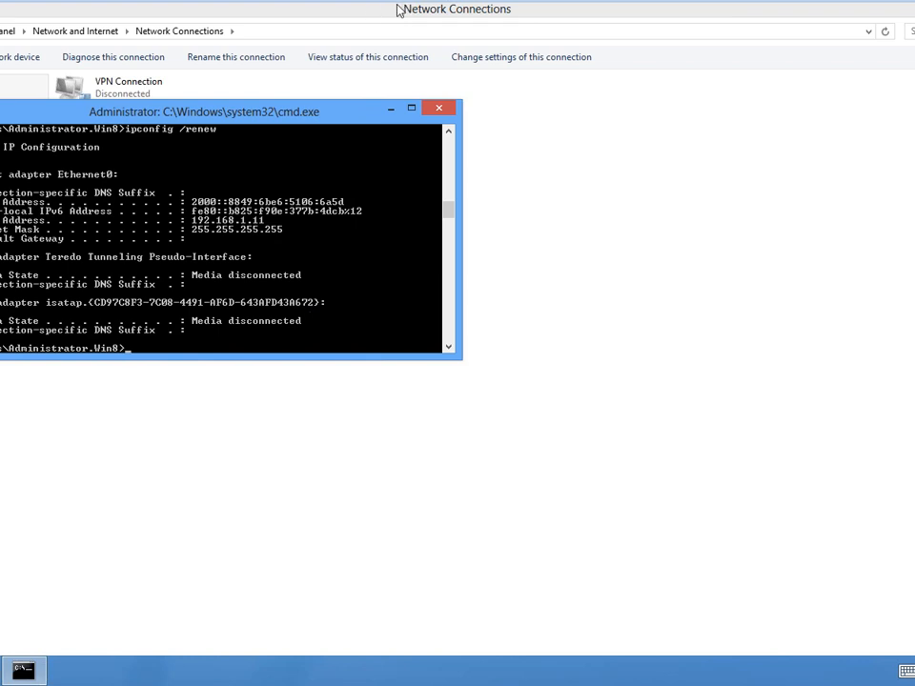
- Switch back to the Windows Server 2012 virtual machine and view the properties of the DHCP server dc.mcse.com, leaving them unchanged
{"action": "mouse_move", "coordinate": [241, 8]}
{"action": "left_click", "coordinate": [113, 12]}
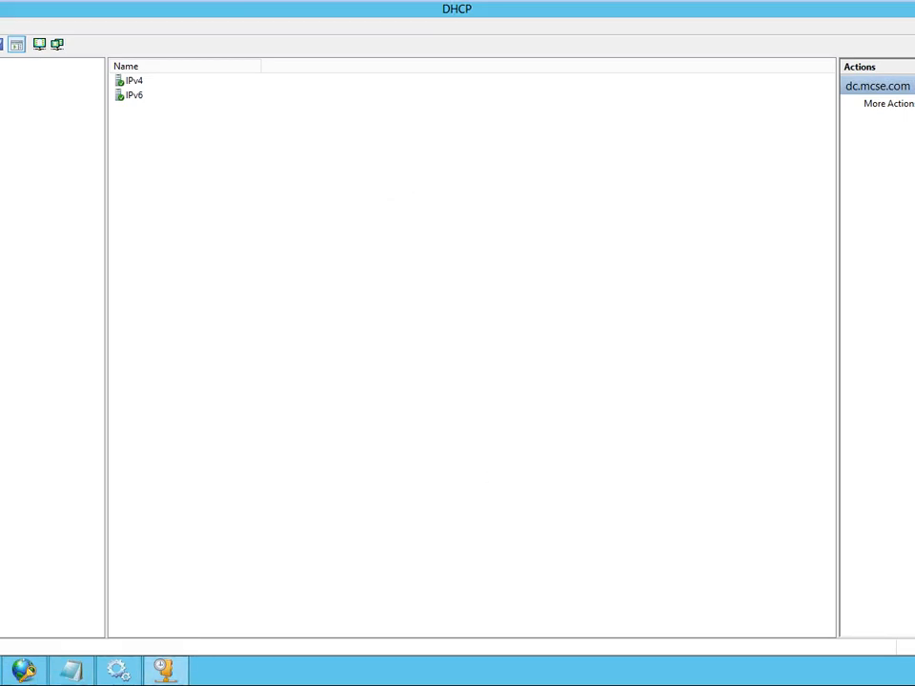
{"action": "right_click", "coordinate": [2, 80]}
{"action": "left_click", "coordinate": [7, 257]}
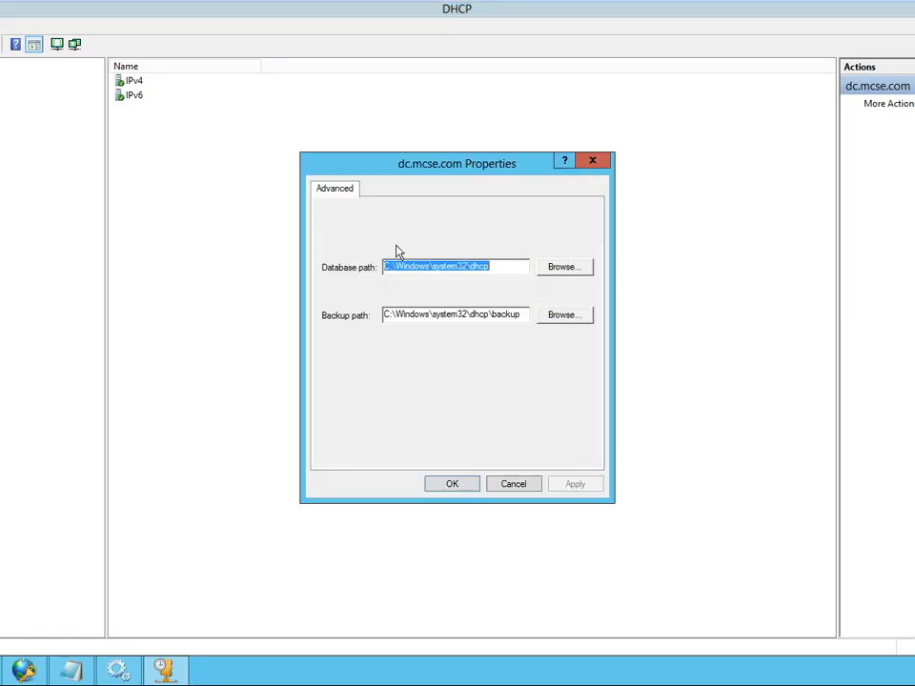
{"action": "left_click", "coordinate": [515, 488]}
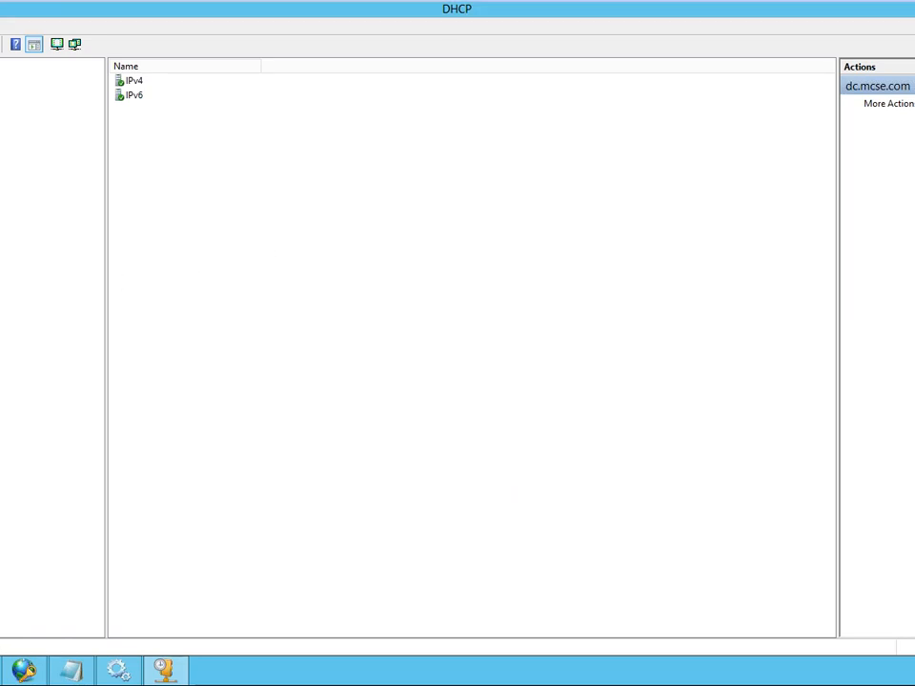
- In the DHCP server's IPv4 properties, set the Network Access Protection behaviour for an unreachable NPS to Drop Client Packet
{"action": "right_click", "coordinate": [1, 93]}
{"action": "left_click", "coordinate": [3, 292]}
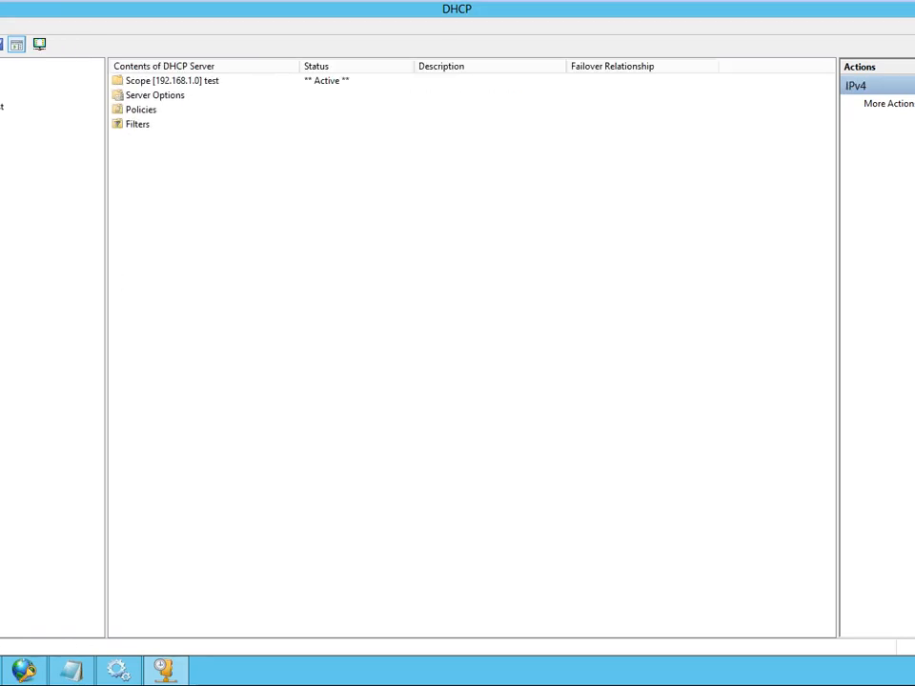
{"action": "right_click", "coordinate": [2, 96]}
{"action": "left_click", "coordinate": [5, 333]}
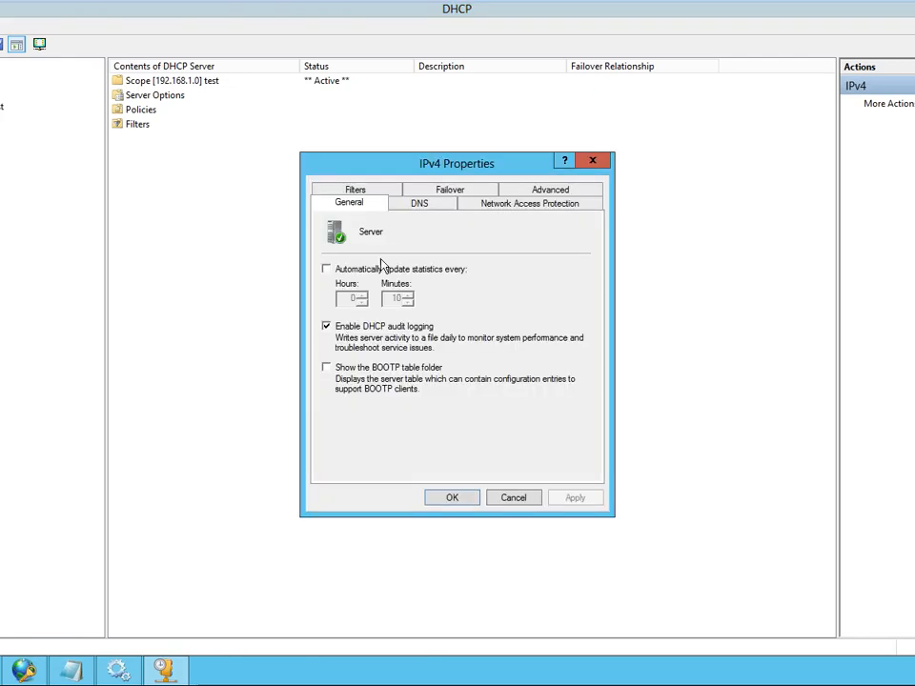
{"action": "left_click", "coordinate": [575, 206]}
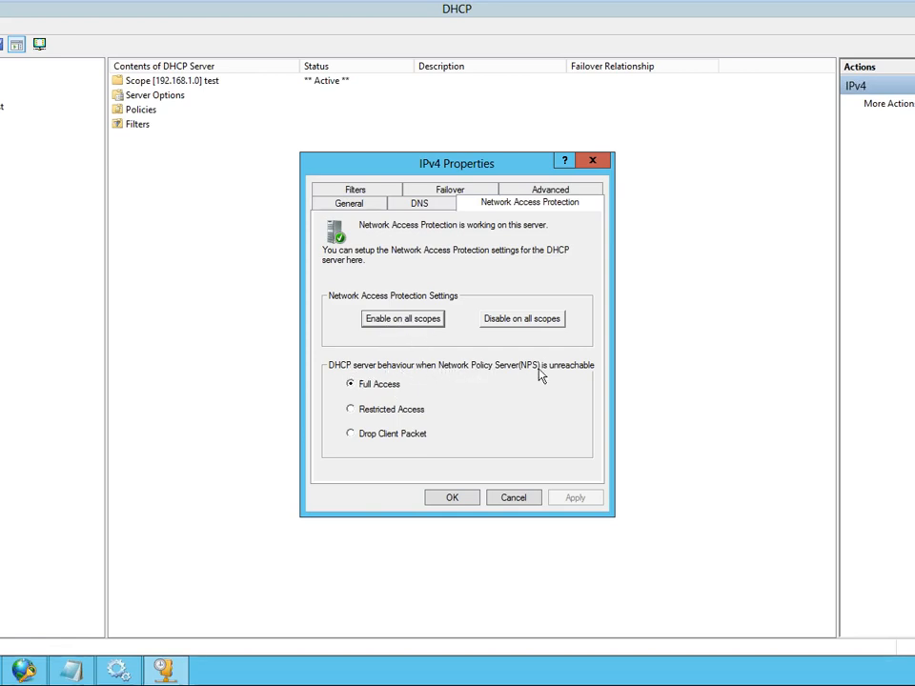
{"action": "left_click", "coordinate": [368, 413]}
{"action": "left_click", "coordinate": [372, 436]}
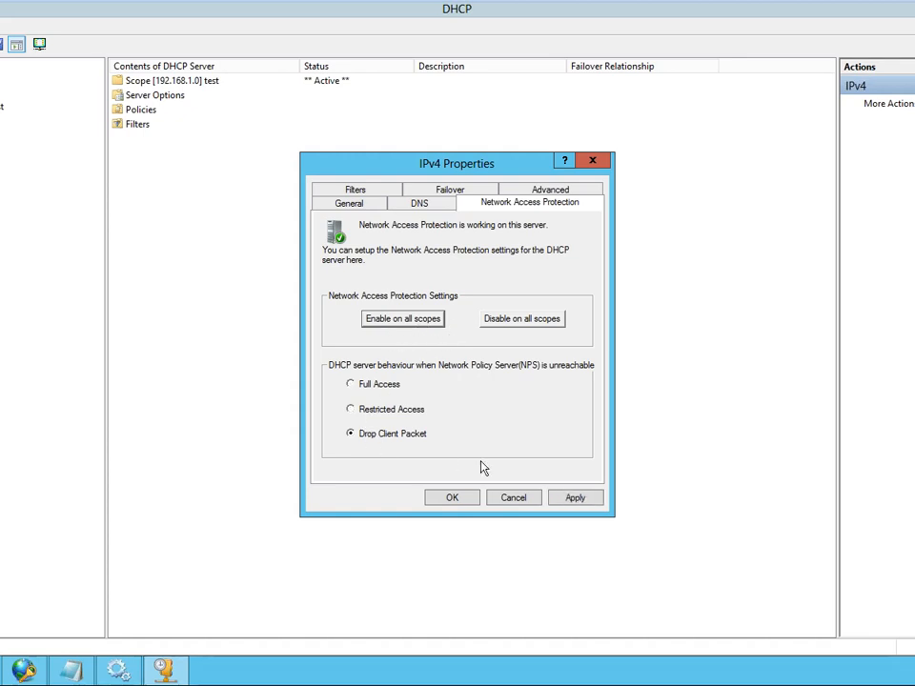
- Enable Network Access Protection on all scopes and apply the IPv4 properties
{"action": "left_click", "coordinate": [404, 321]}
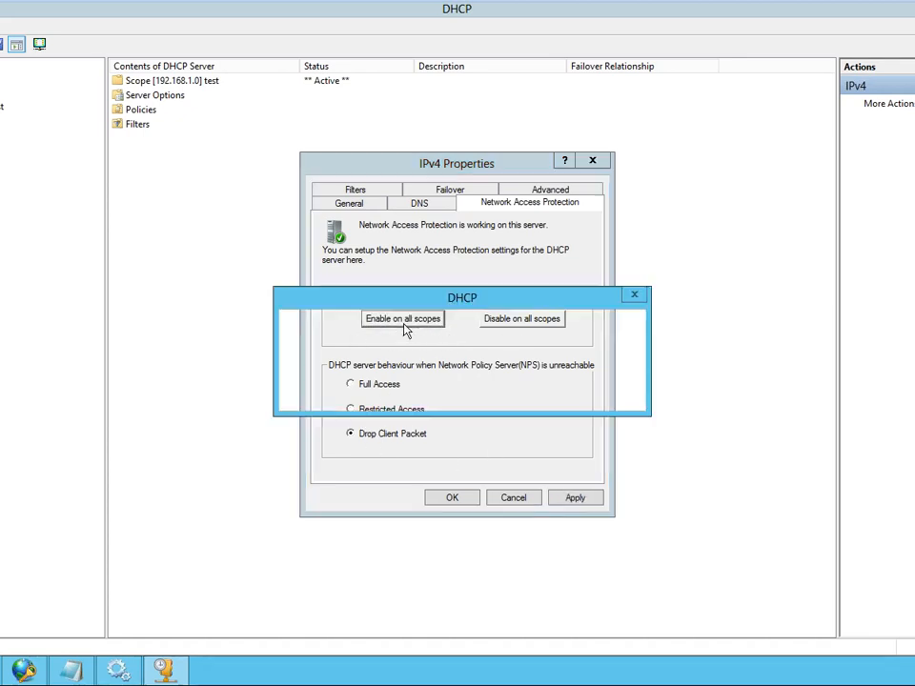
{"action": "left_click", "coordinate": [529, 395]}
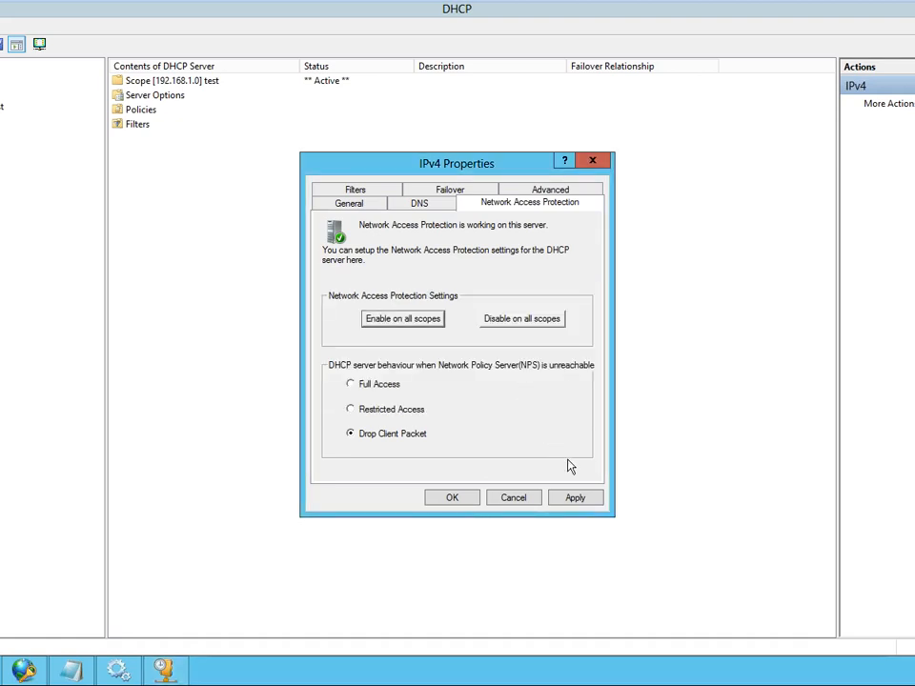
{"action": "left_click", "coordinate": [576, 499]}
{"action": "left_click", "coordinate": [453, 499]}
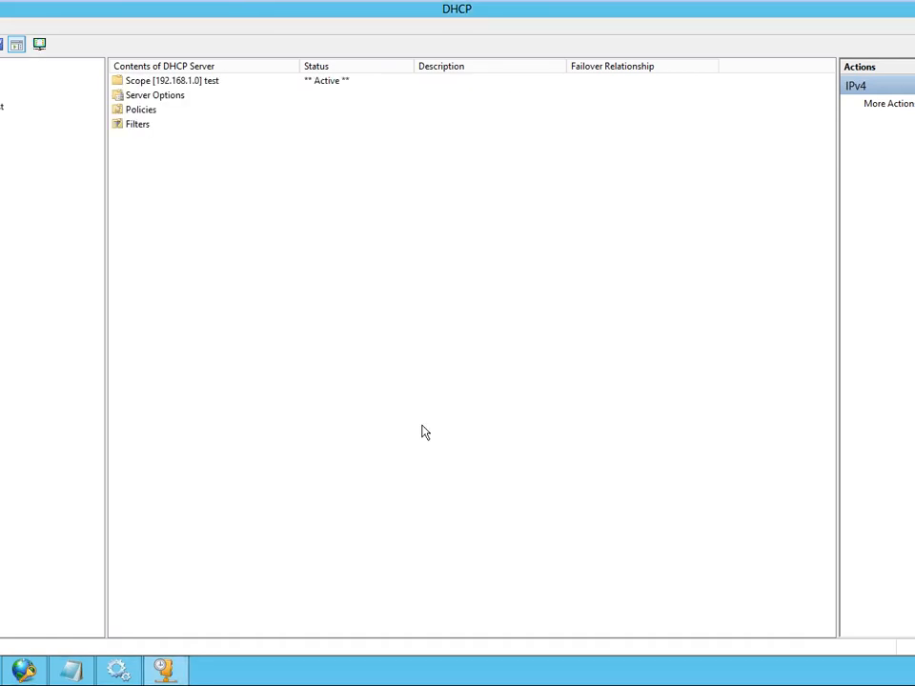
- Switch to the Windows 8 virtual machine and run ipconfig /release followed by ipconfig /renew to obtain a fresh DHCP lease
{"action": "mouse_move", "coordinate": [274, 5]}
{"action": "left_click", "coordinate": [210, 11]}
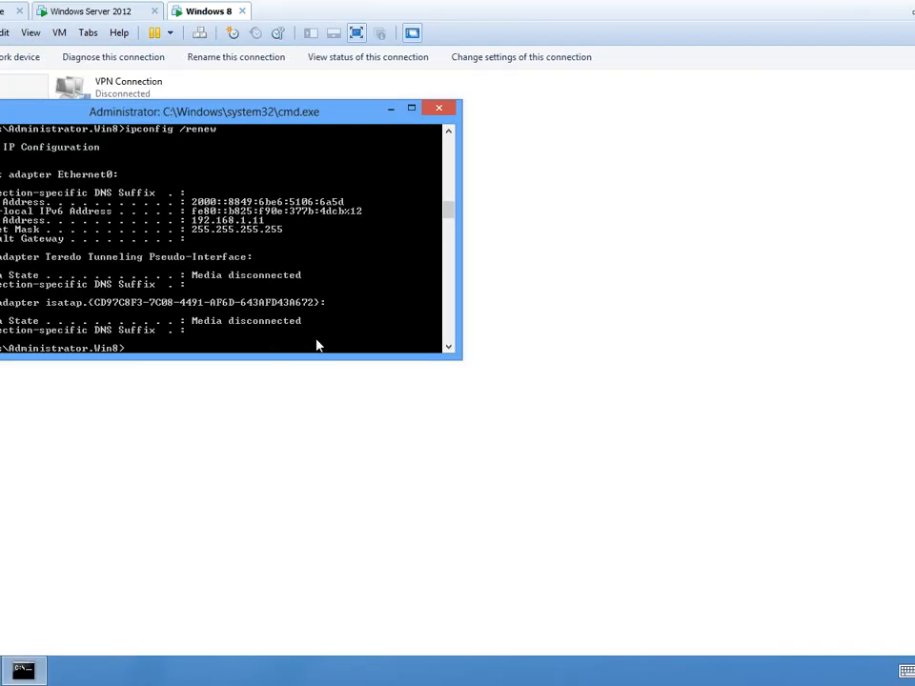
{"action": "type", "text": "ipconfig /release"}
{"action": "key", "text": "Return"}
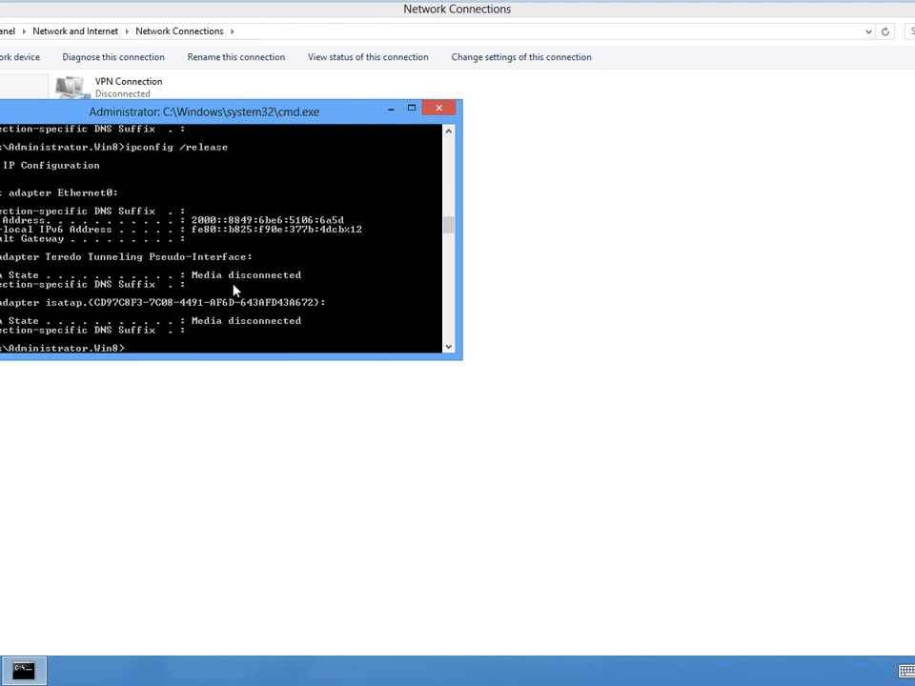
{"action": "type", "text": "ipconfig /renew"}
{"action": "key", "text": "Return"}
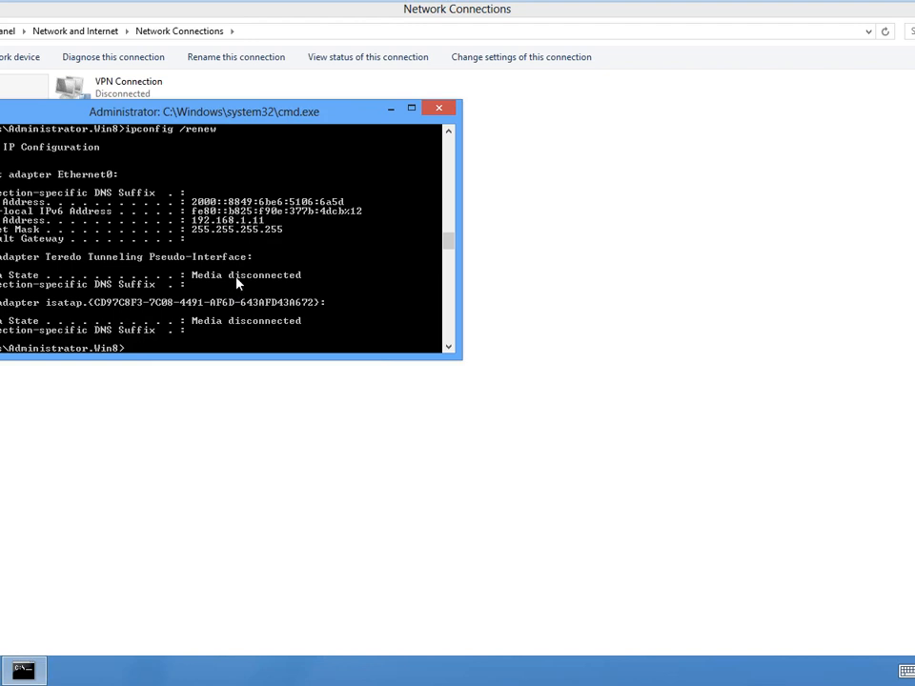
- Switch back to the Windows Server 2012 virtual machine and review the Windows Security Health Validator's Default Configuration in Network Policy Server
{"action": "mouse_move", "coordinate": [368, 6]}
{"action": "left_click", "coordinate": [77, 18]}
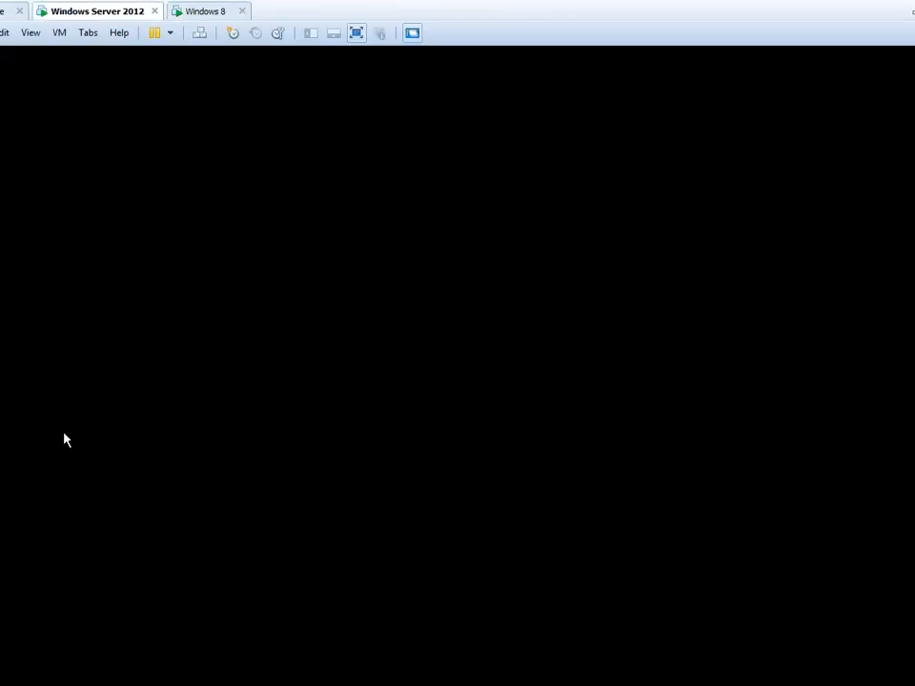
{"action": "left_click", "coordinate": [2, 670]}
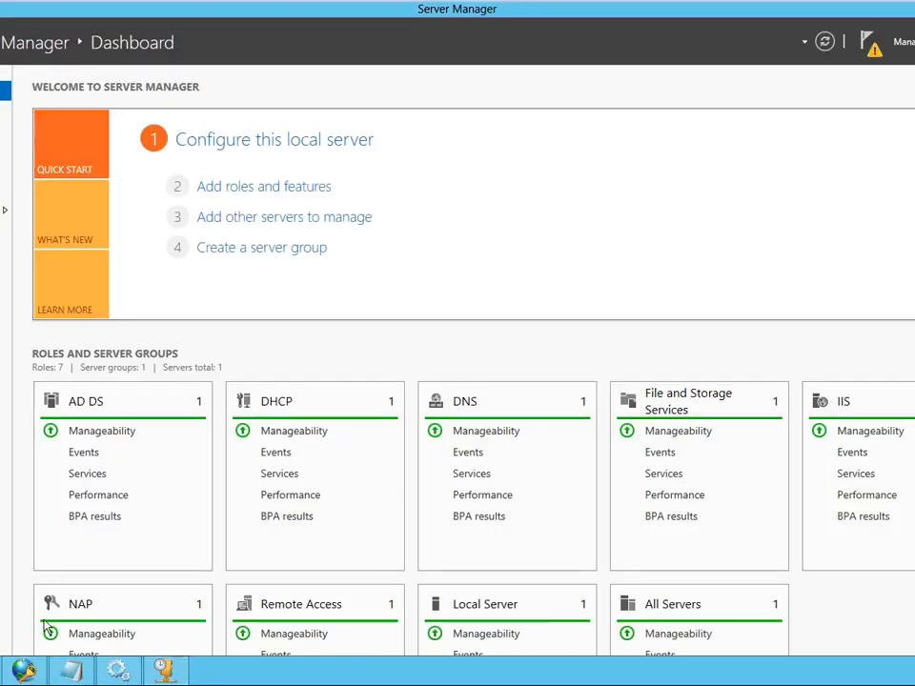
{"action": "left_click", "coordinate": [2, 670]}
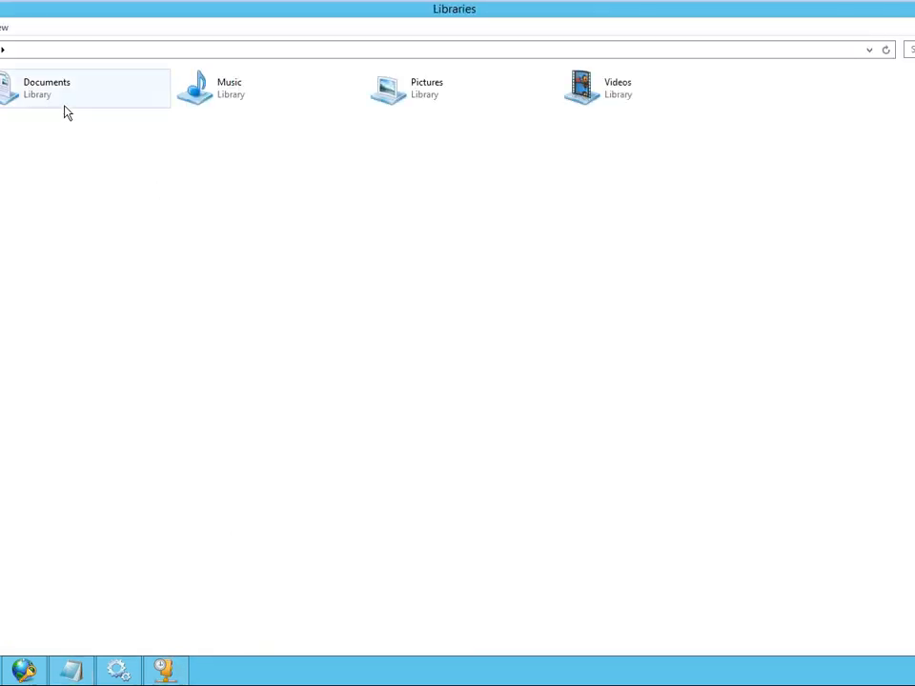
{"action": "left_click", "coordinate": [2, 245]}
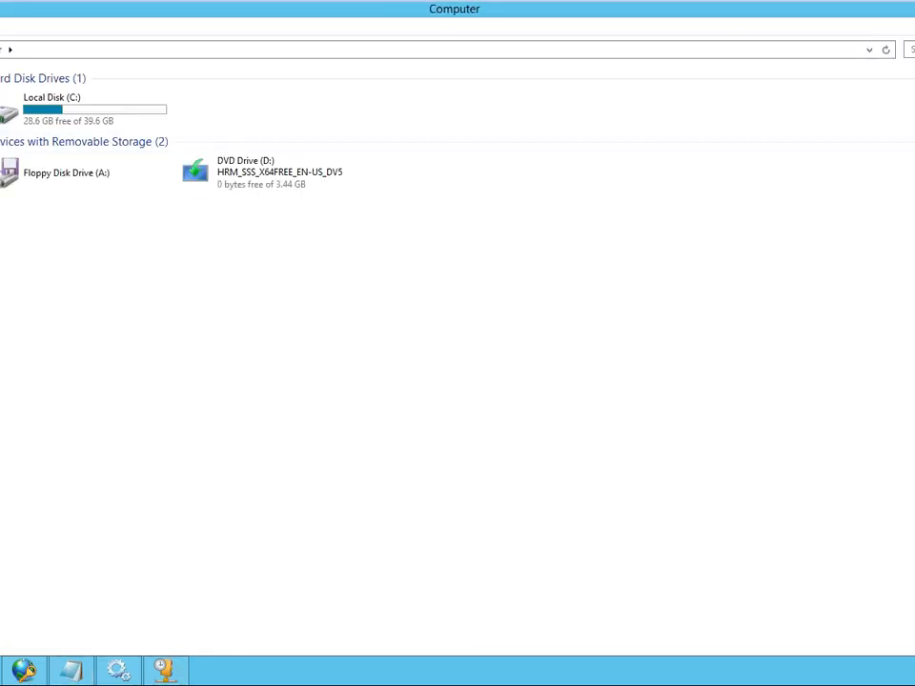
{"action": "left_click", "coordinate": [912, 8]}
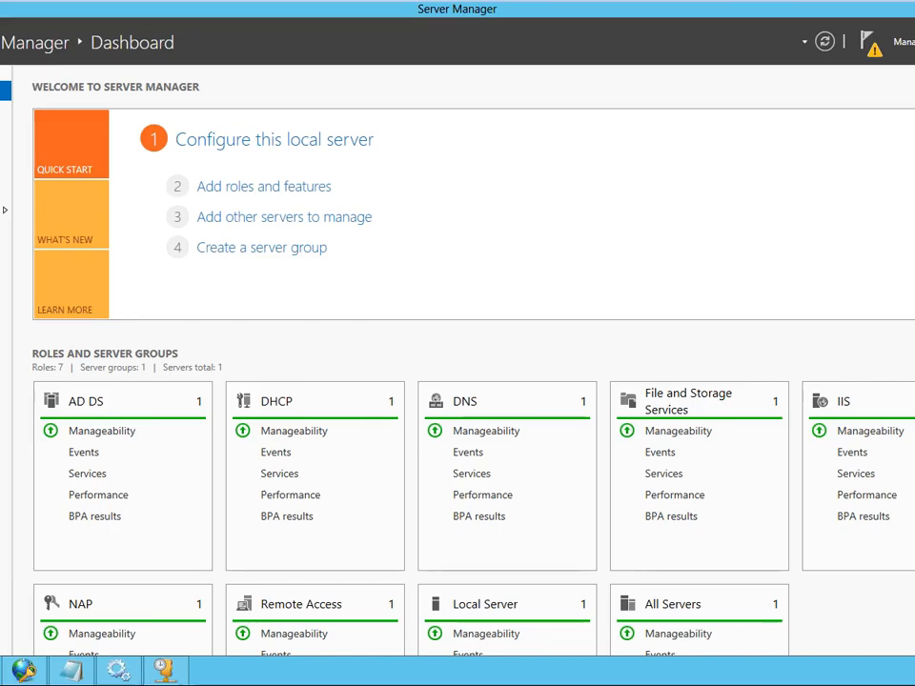
{"action": "left_click", "coordinate": [912, 8]}
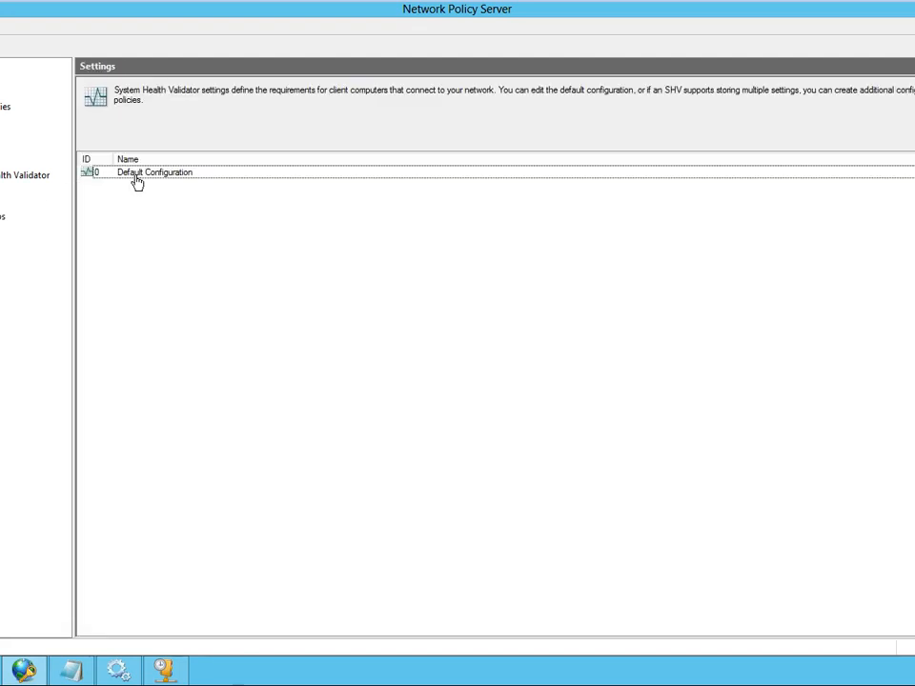
{"action": "double_click", "coordinate": [137, 182]}
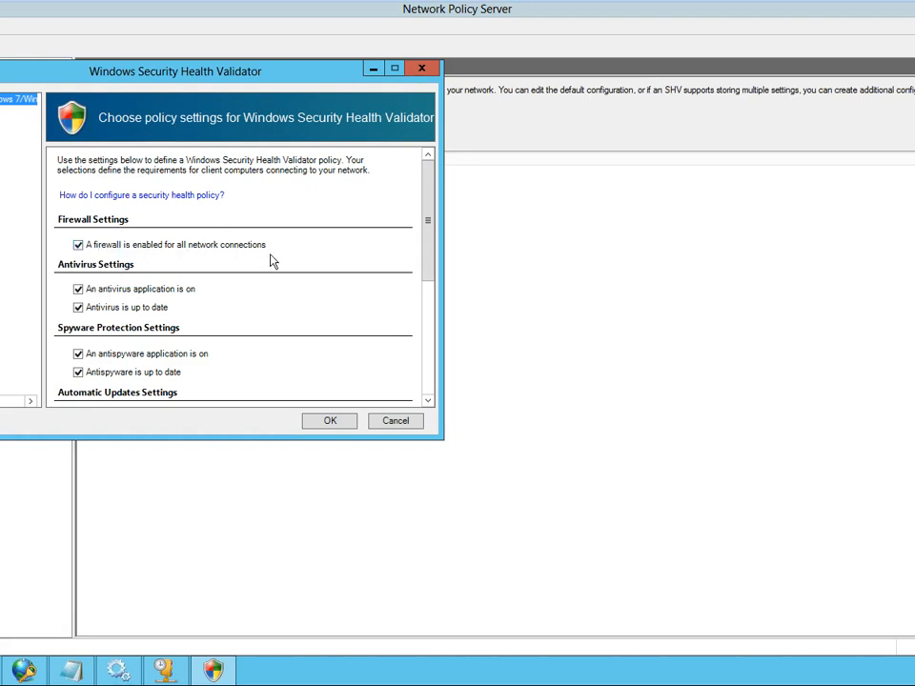
{"action": "left_click", "coordinate": [329, 422]}
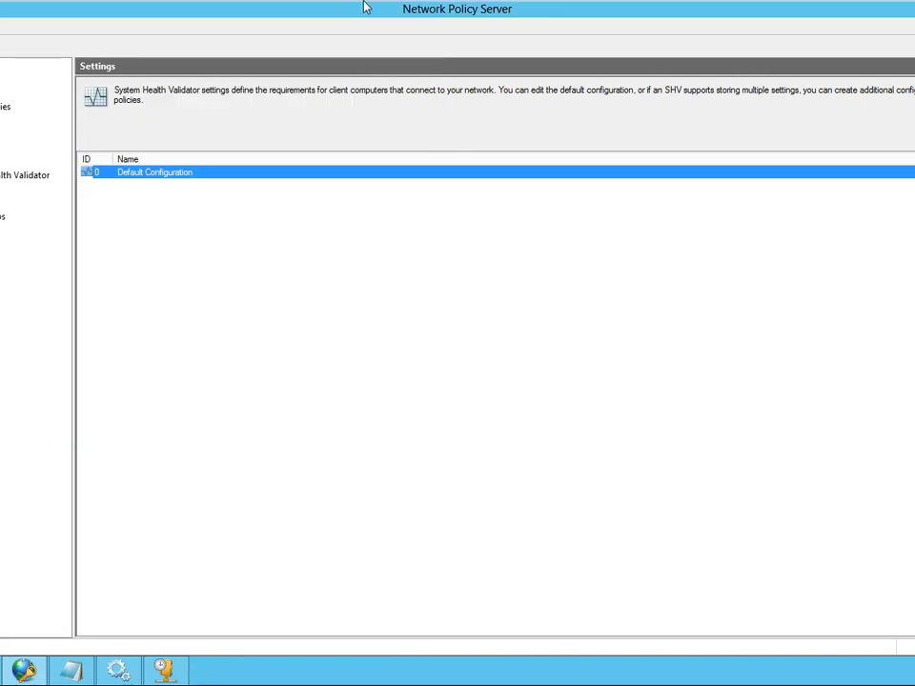
- Switch to the Windows 8 virtual machine and open the Services console in a maximized window
{"action": "mouse_move", "coordinate": [367, 6]}
{"action": "left_click", "coordinate": [216, 17]}
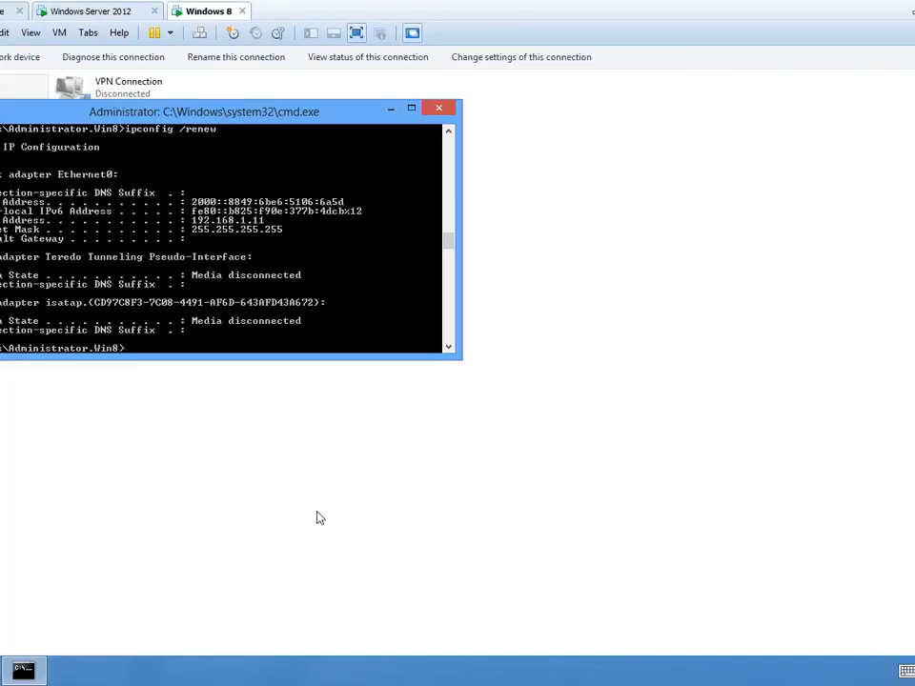
{"action": "left_click", "coordinate": [21, 655]}
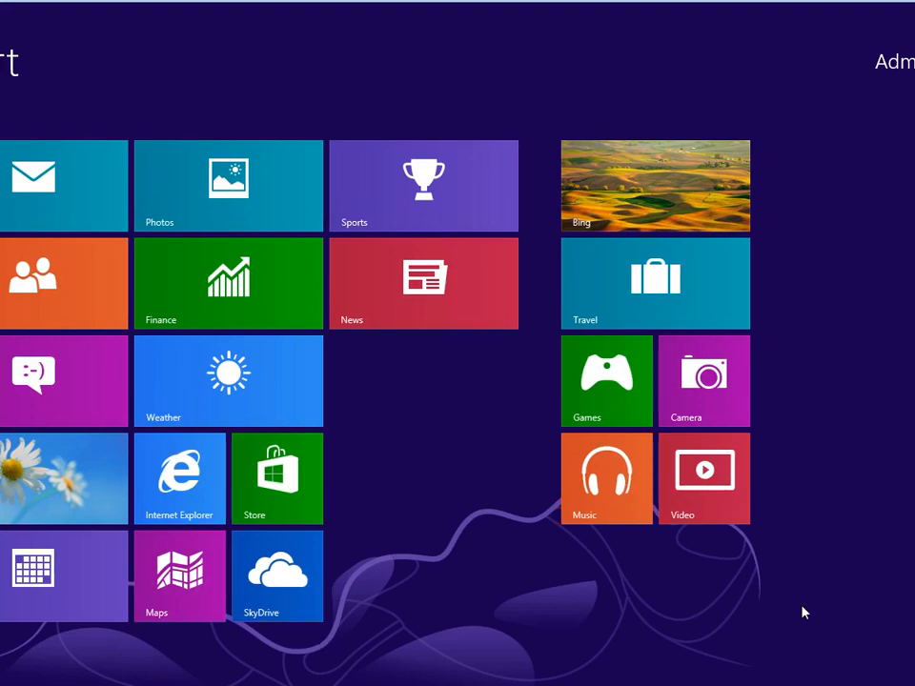
{"action": "key", "text": "super+r"}
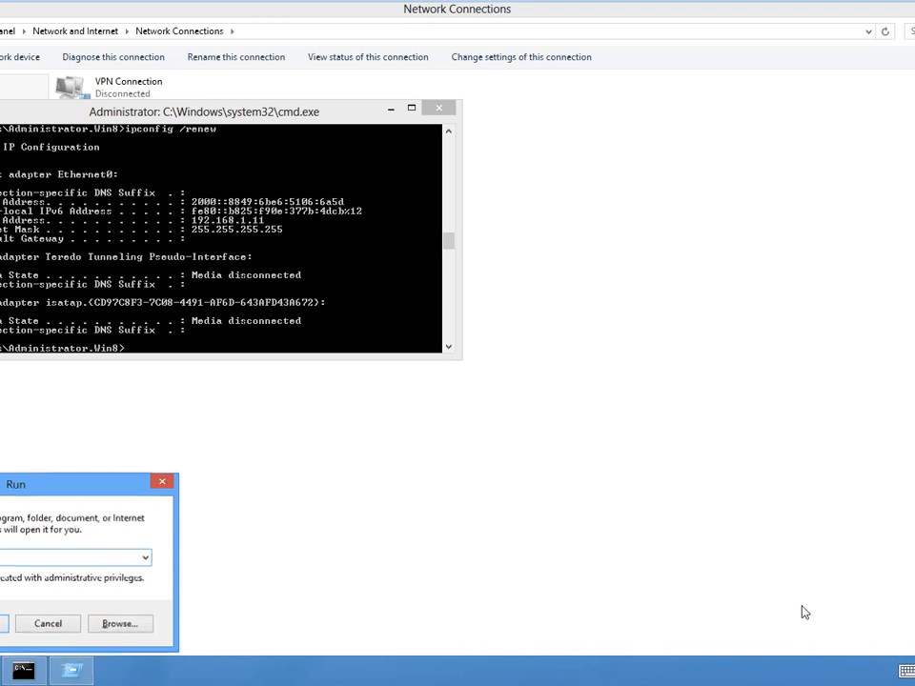
{"action": "key", "text": "Return"}
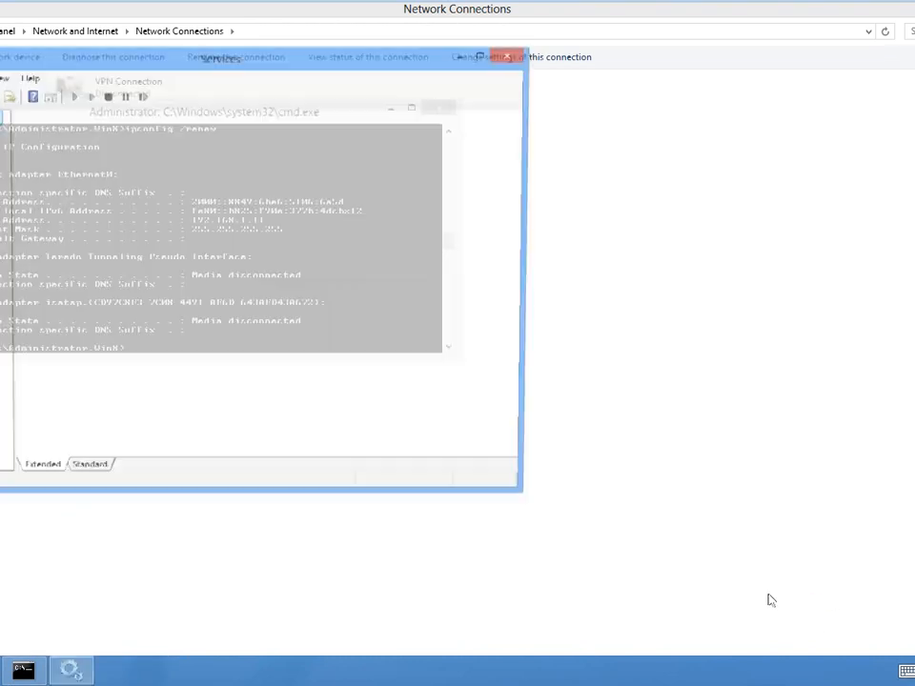
{"action": "double_click", "coordinate": [448, 58]}
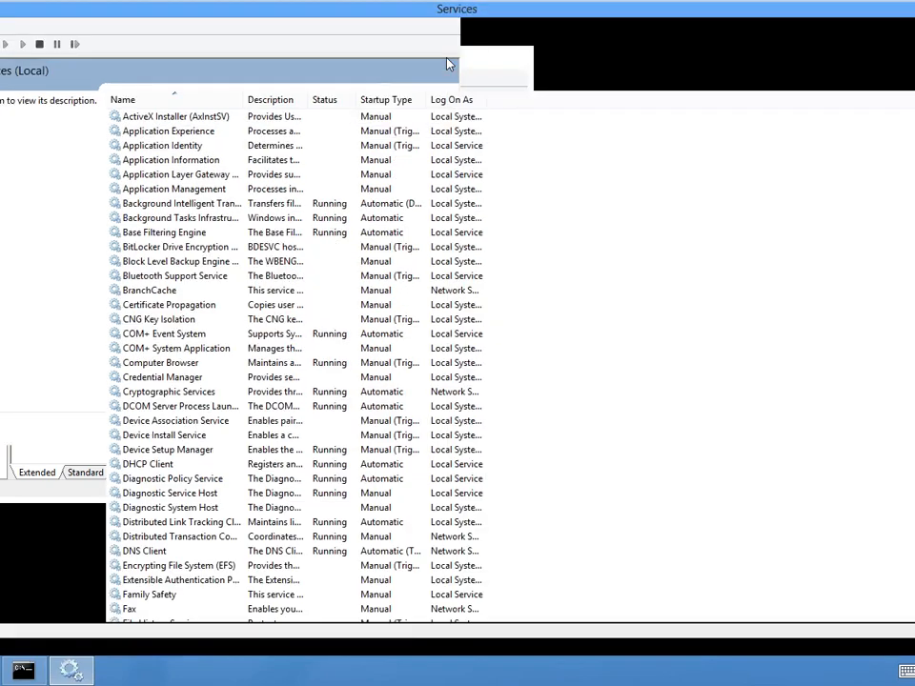
- Find the Network Access Protection Agent in the Windows 8 services list, widen the Name column and check the agent's status and startup type
{"action": "left_click", "coordinate": [264, 292]}
{"action": "scroll", "coordinate": [265, 292], "scroll_direction": "down", "scroll_amount": 3}
{"action": "scroll", "coordinate": [267, 297], "scroll_direction": "down", "scroll_amount": 1}
{"action": "left_click", "coordinate": [267, 303]}
{"action": "scroll", "coordinate": [189, 323], "scroll_direction": "down", "scroll_amount": 15}
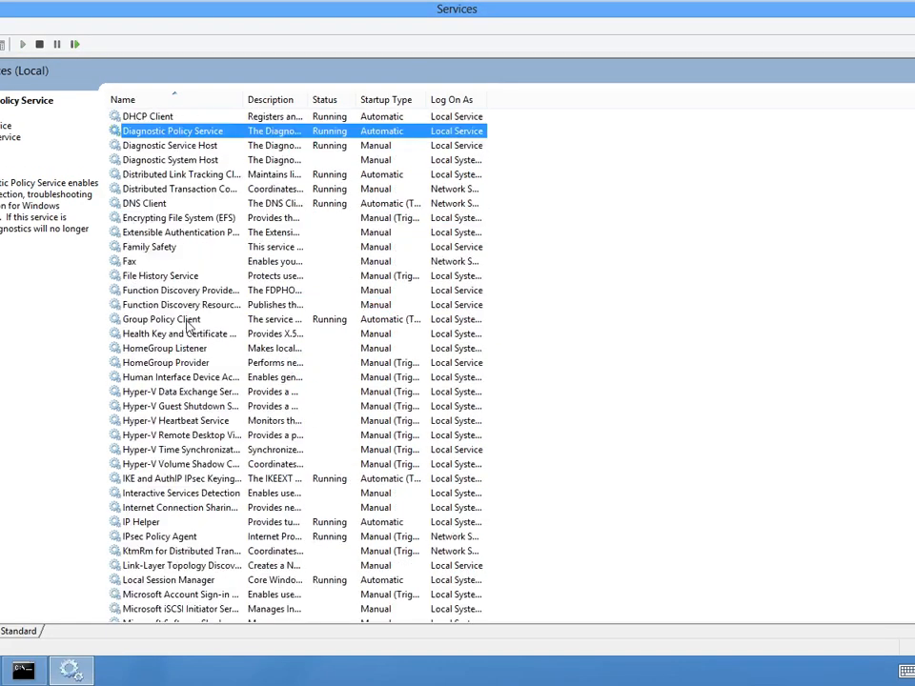
{"action": "scroll", "coordinate": [188, 330], "scroll_direction": "down", "scroll_amount": 16}
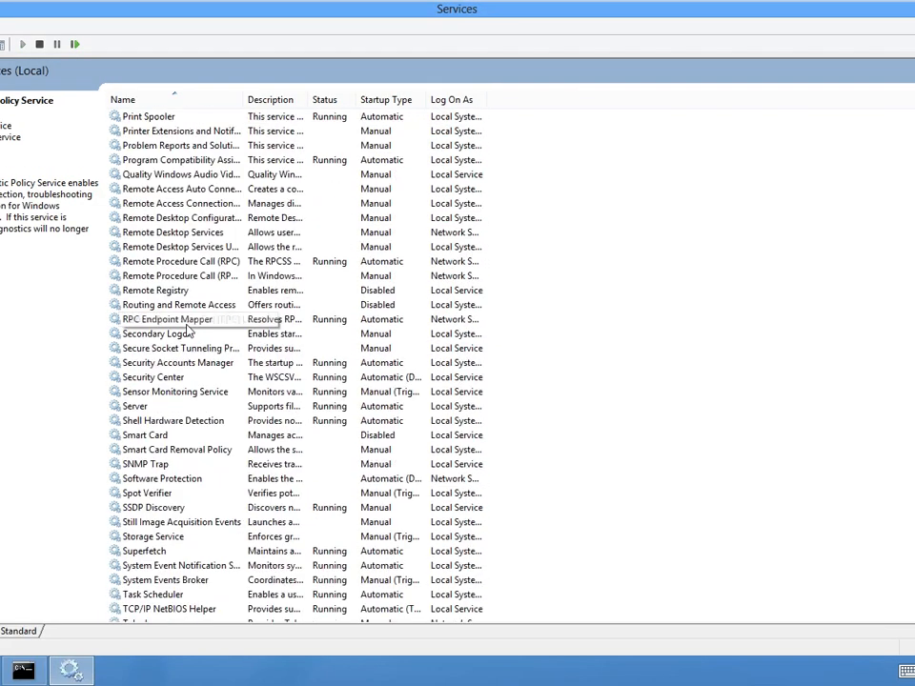
{"action": "scroll", "coordinate": [188, 330], "scroll_direction": "down", "scroll_amount": 7}
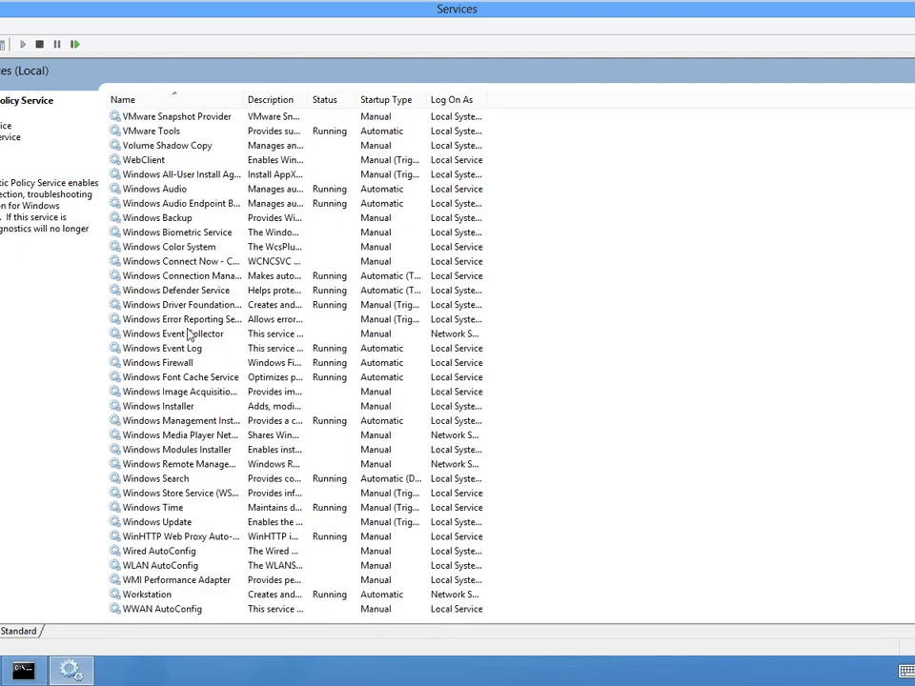
{"action": "scroll", "coordinate": [189, 333], "scroll_direction": "up", "scroll_amount": 17}
{"action": "scroll", "coordinate": [189, 334], "scroll_direction": "down", "scroll_amount": 5}
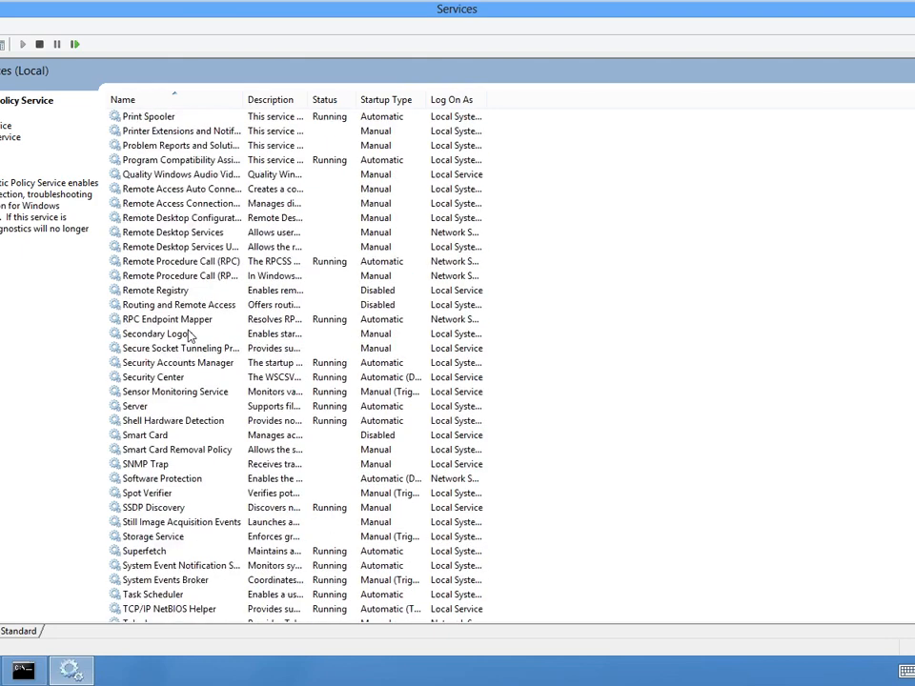
{"action": "scroll", "coordinate": [189, 336], "scroll_direction": "down", "scroll_amount": 12}
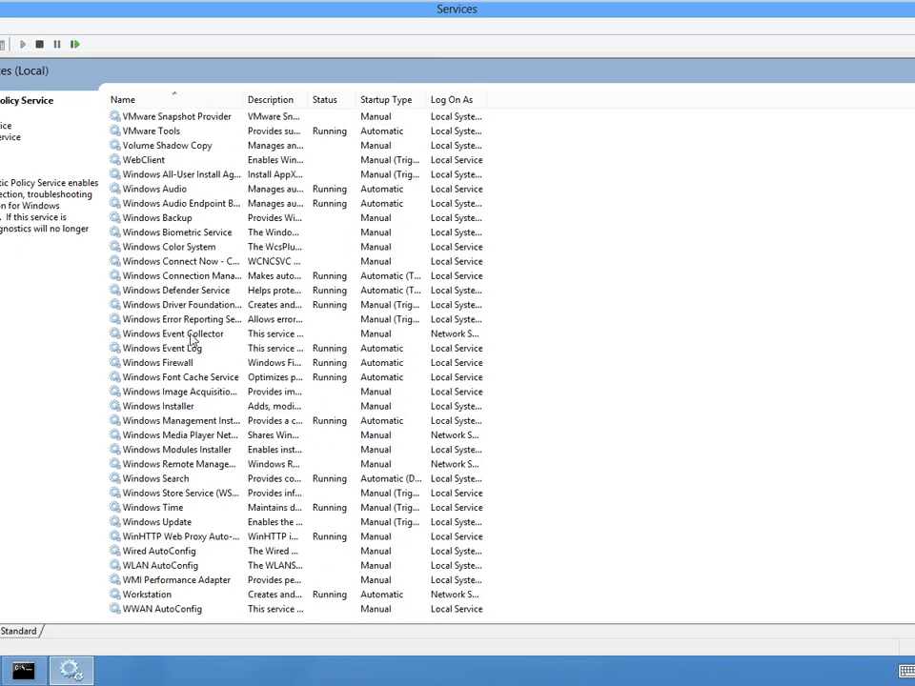
{"action": "scroll", "coordinate": [191, 339], "scroll_direction": "up", "scroll_amount": 19}
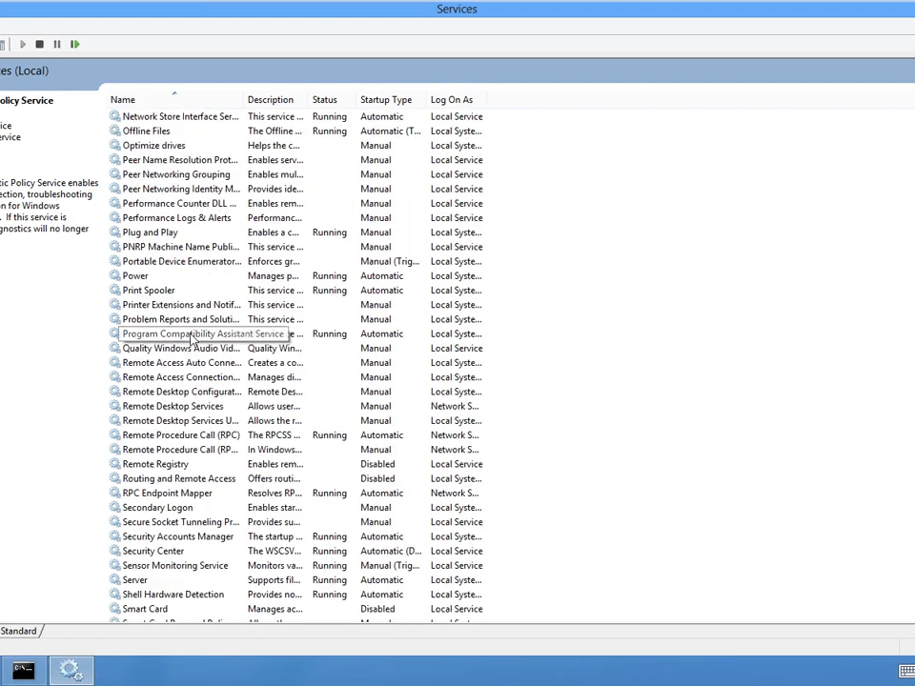
{"action": "scroll", "coordinate": [192, 339], "scroll_direction": "up", "scroll_amount": 4}
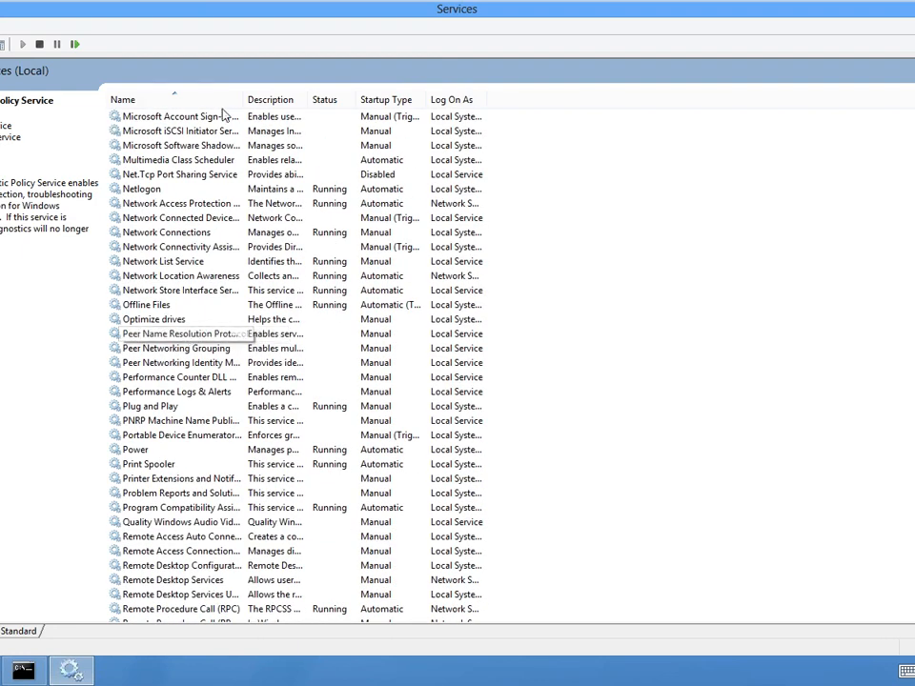
{"action": "left_click_drag", "start_coordinate": [241, 94], "coordinate": [376, 86]}
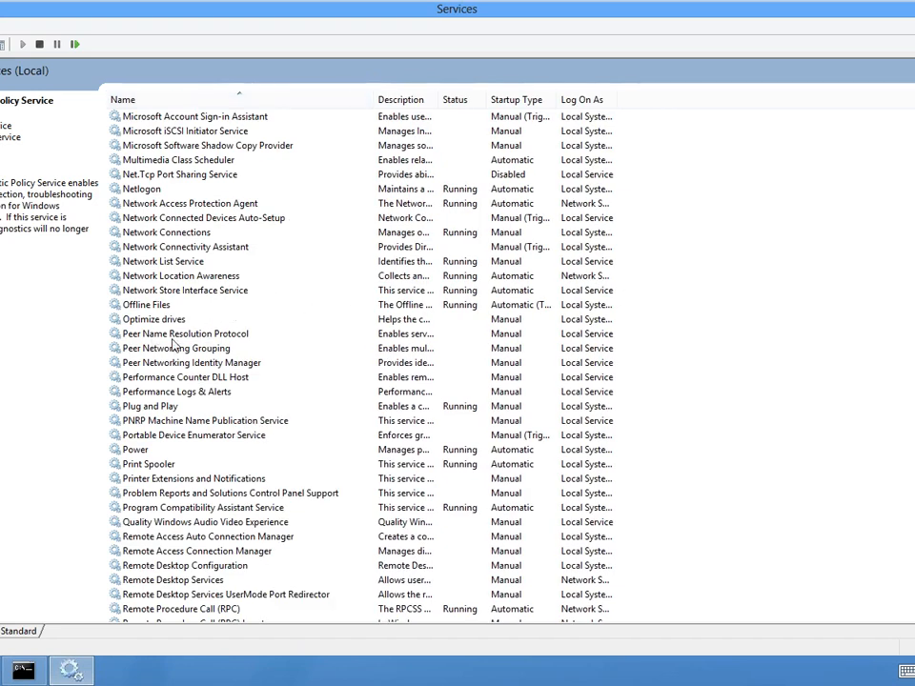
{"action": "left_click", "coordinate": [229, 205]}
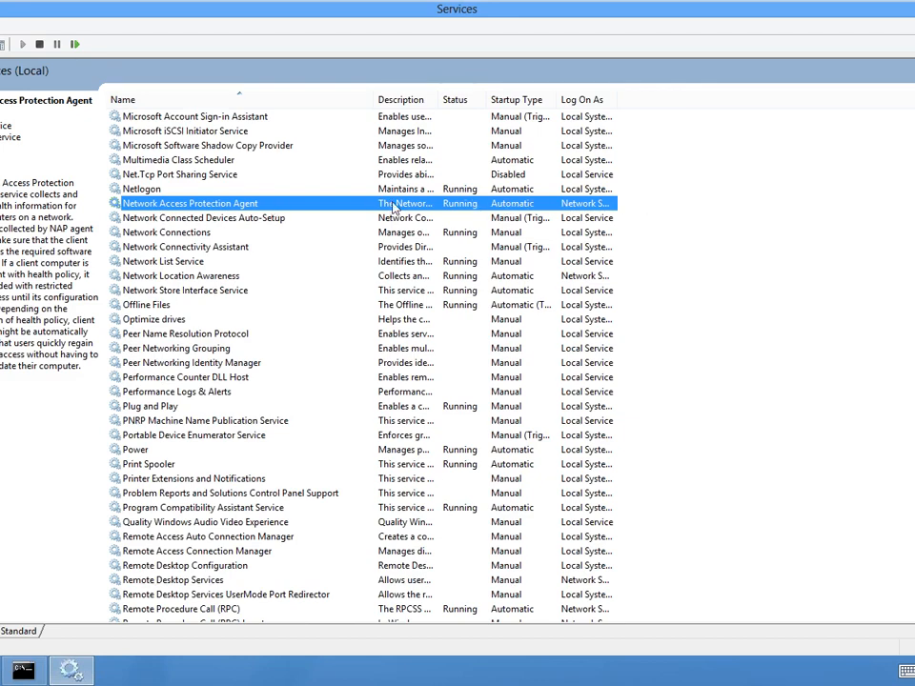
- Return to the Windows Server 2012 virtual machine and examine the Windows Security Health Validator's error code configurations
{"action": "mouse_move", "coordinate": [640, 6]}
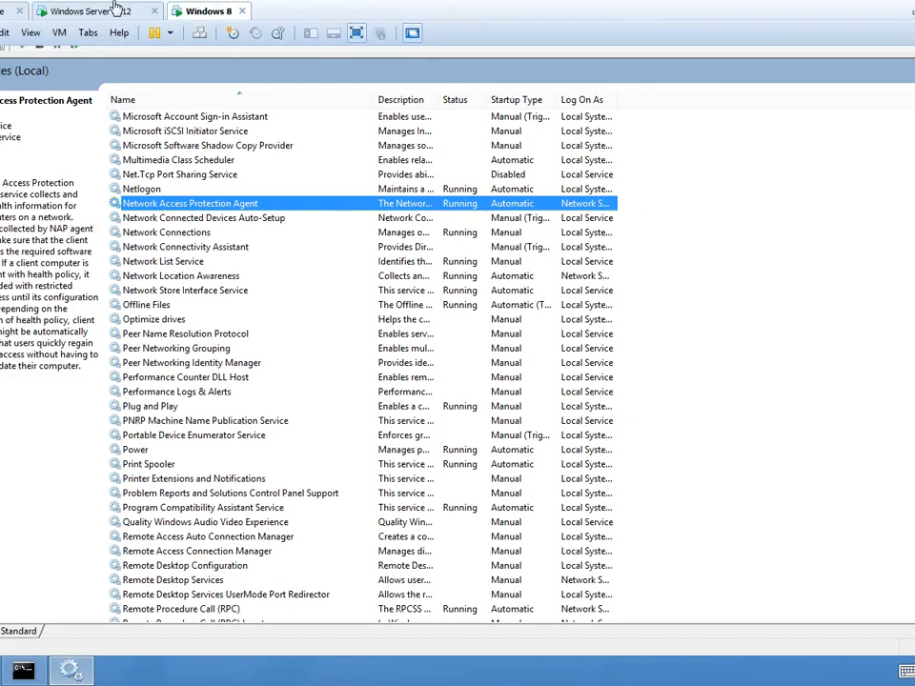
{"action": "left_click", "coordinate": [73, 13]}
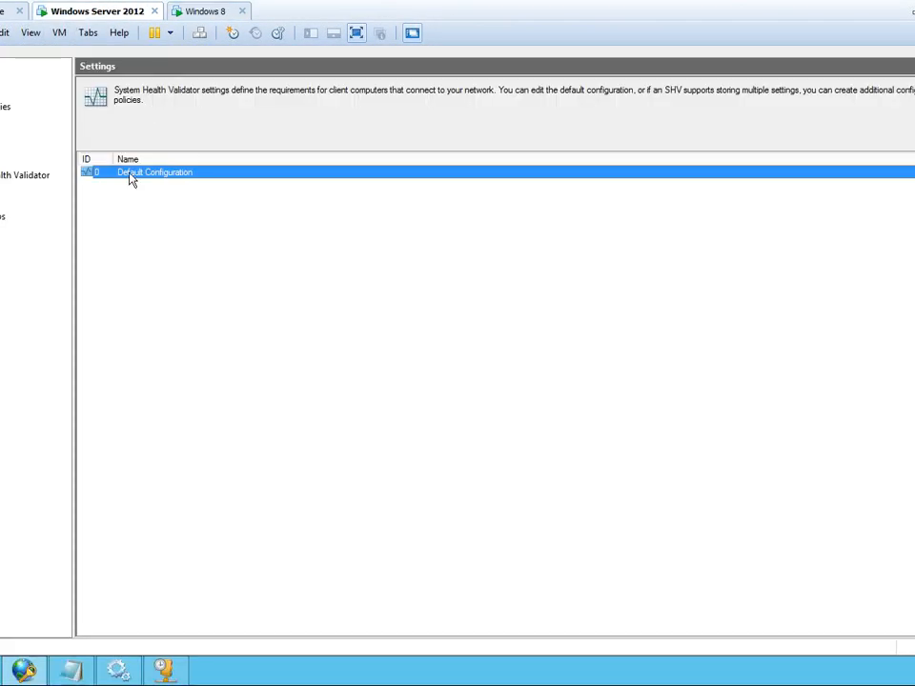
{"action": "left_click", "coordinate": [0, 203]}
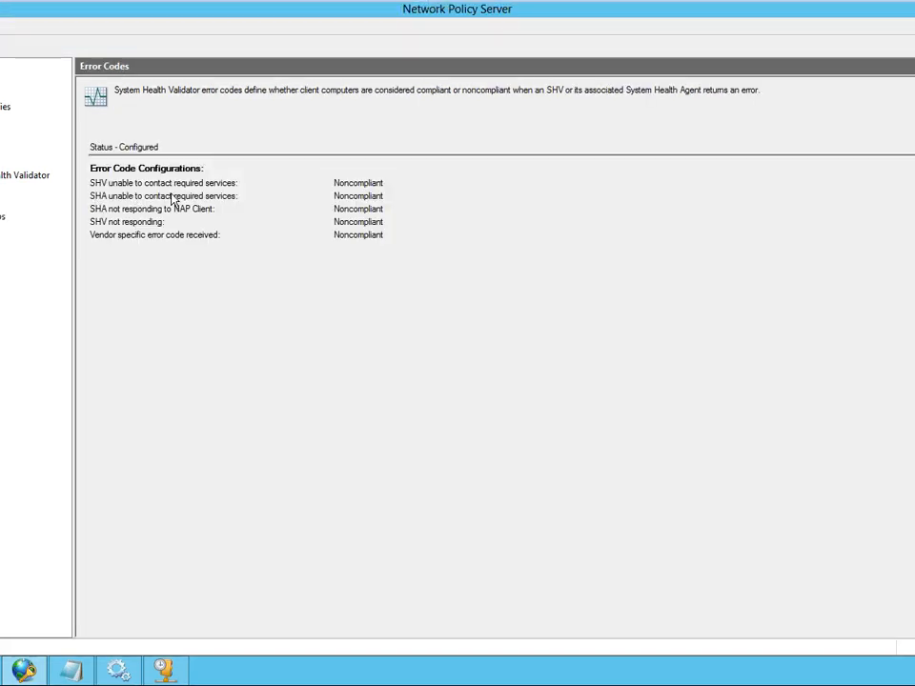
- Open File Explorer on the server at the Computer view
{"action": "left_click", "coordinate": [0, 670]}
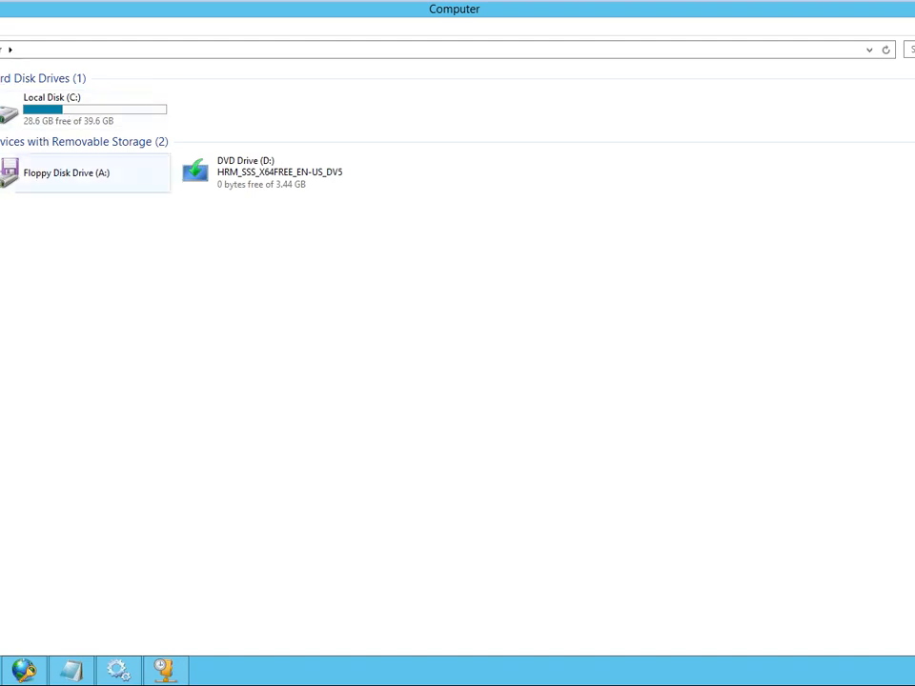
{"action": "left_click", "coordinate": [68, 125]}
{"action": "key", "text": "Down"}
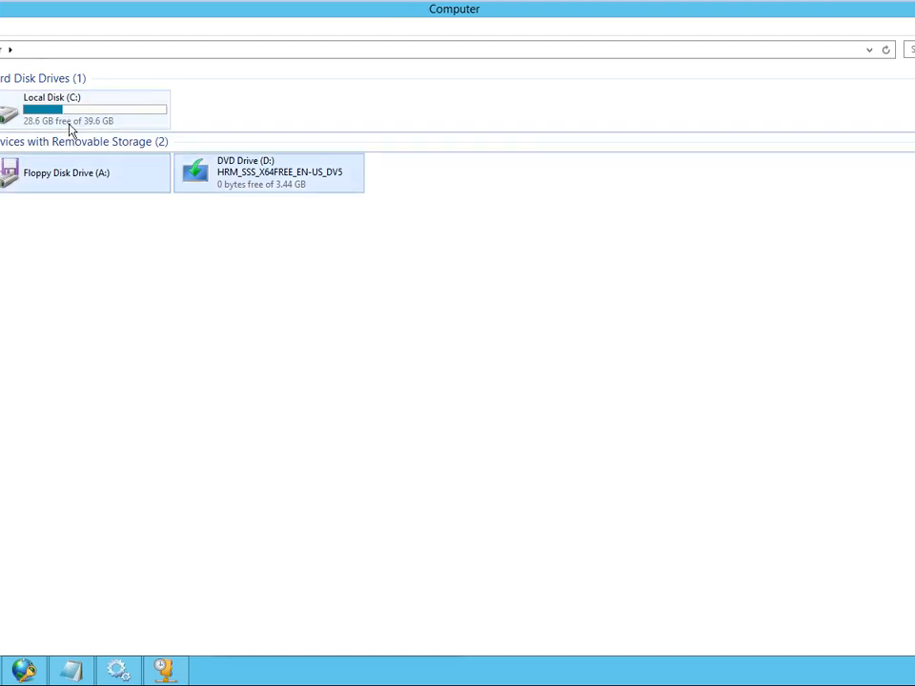
{"action": "key", "text": "Down"}
{"action": "key", "text": "Right"}
{"action": "key", "text": "Return"}
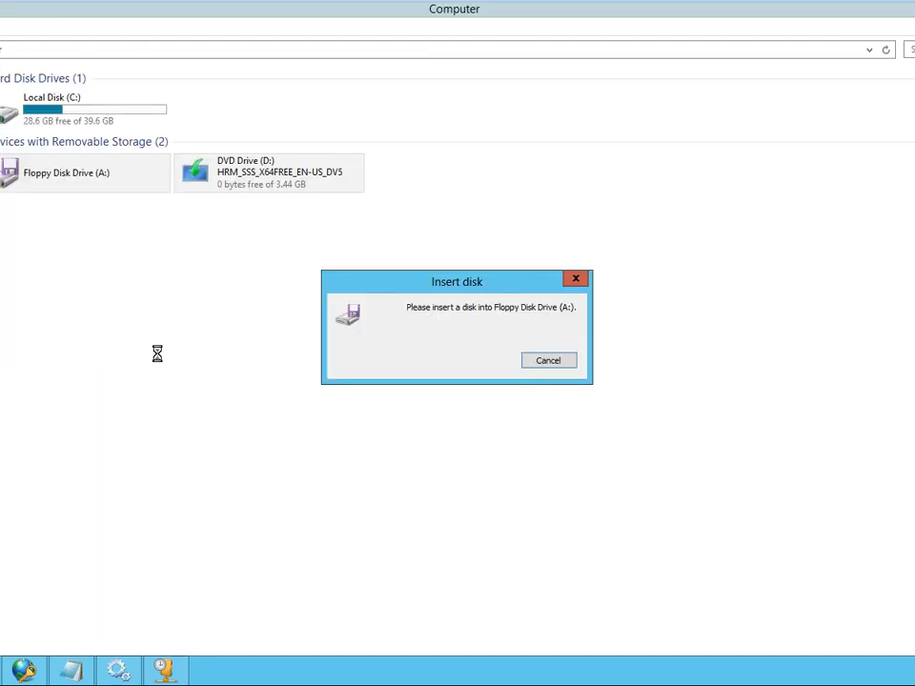
{"action": "left_click", "coordinate": [553, 362]}
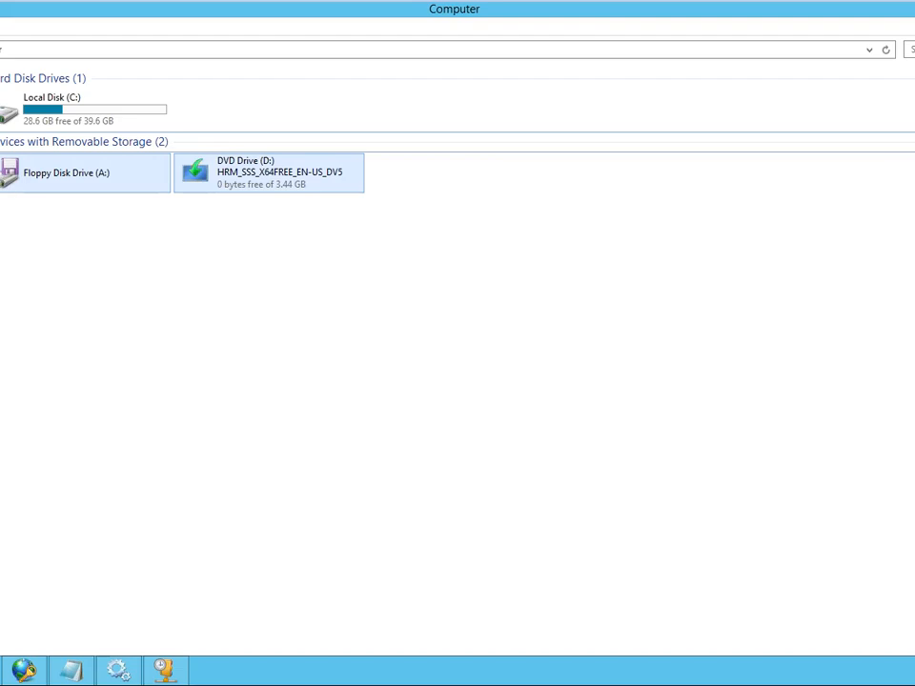
- Browse Local Disk (C:) to the Windows folder and open its System32 folder
{"action": "double_click", "coordinate": [41, 123]}
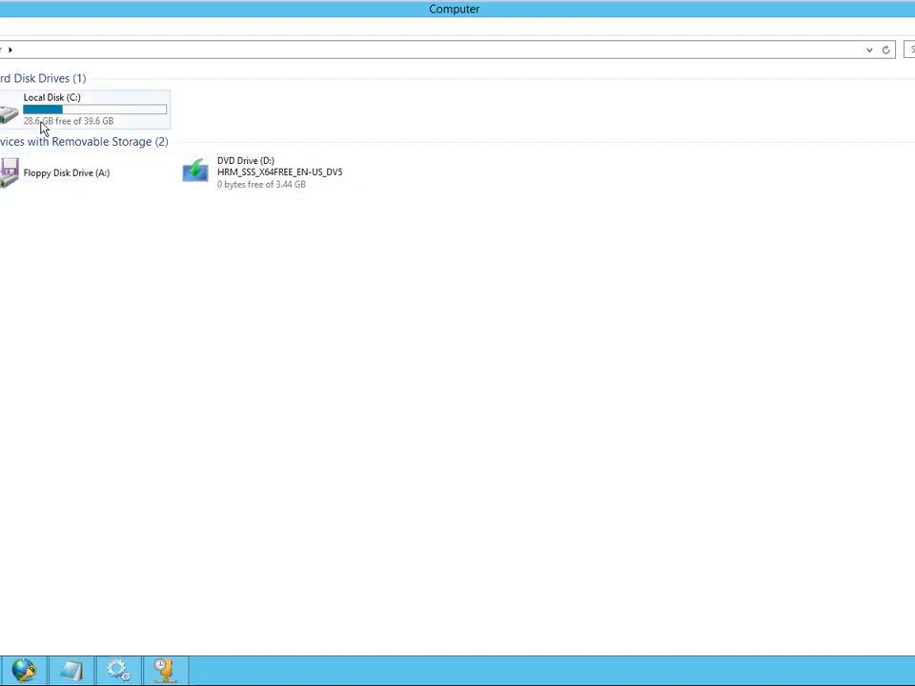
{"action": "double_click", "coordinate": [34, 192]}
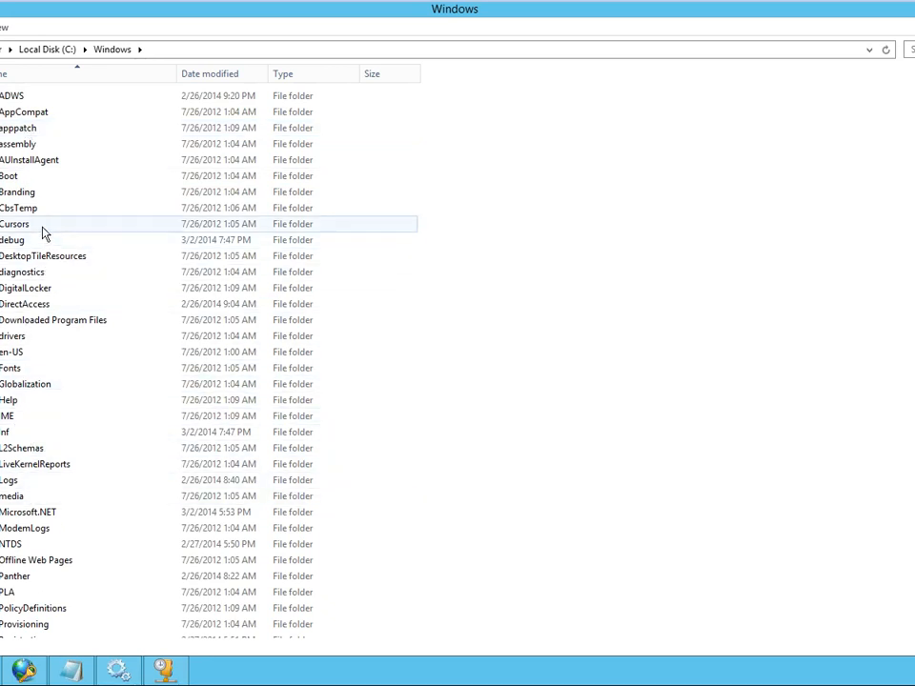
{"action": "scroll", "coordinate": [38, 157], "scroll_direction": "down", "scroll_amount": 4}
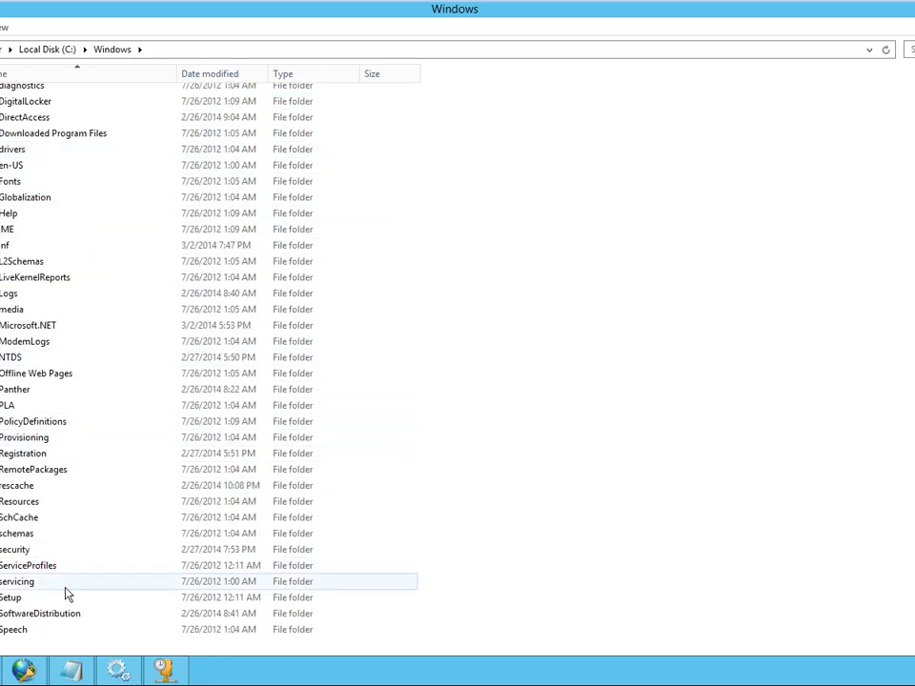
{"action": "scroll", "coordinate": [63, 592], "scroll_direction": "down", "scroll_amount": 5}
{"action": "scroll", "coordinate": [60, 589], "scroll_direction": "down", "scroll_amount": 3}
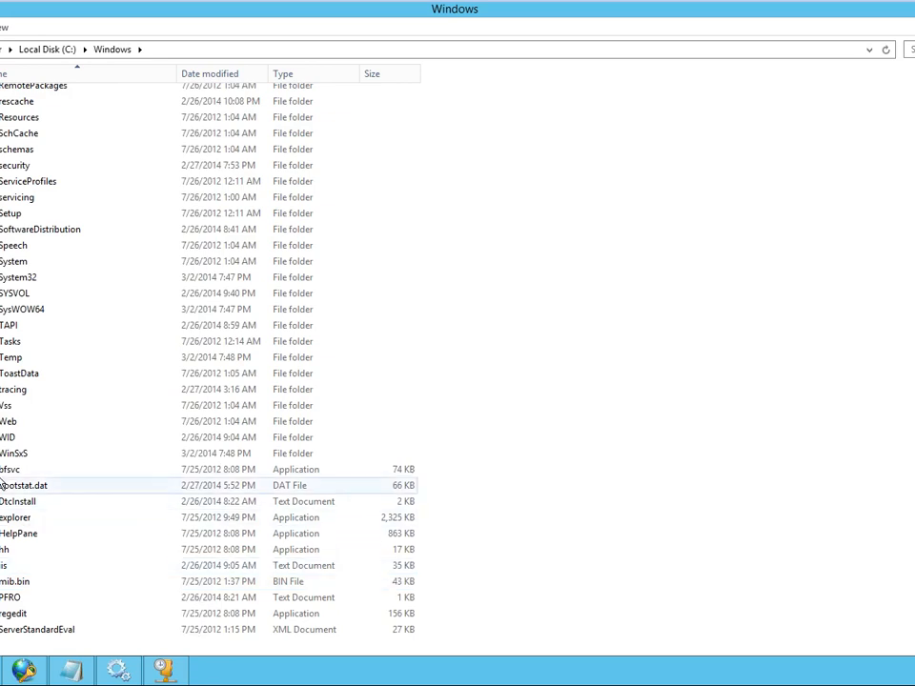
{"action": "double_click", "coordinate": [27, 279]}
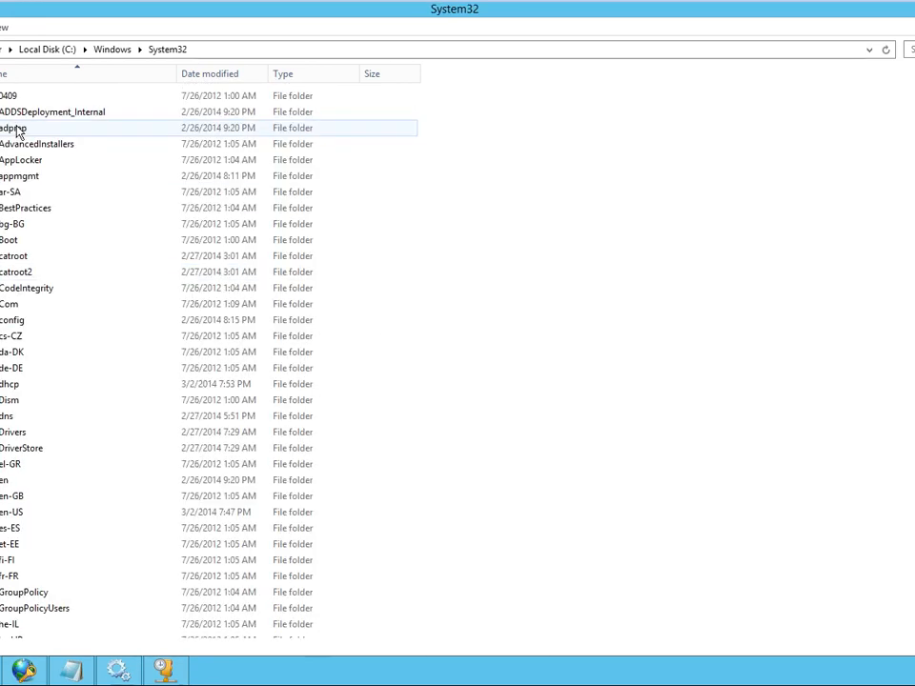
- Find the dhcp folder inside System32 and open it
{"action": "scroll", "coordinate": [76, 208], "scroll_direction": "down", "scroll_amount": 4}
{"action": "scroll", "coordinate": [76, 209], "scroll_direction": "down", "scroll_amount": 4}
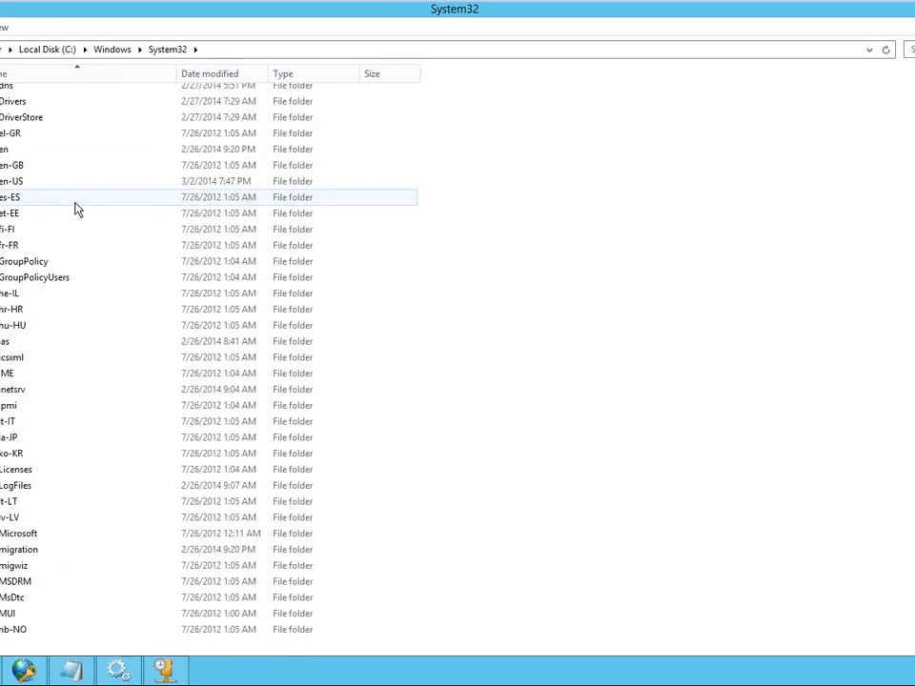
{"action": "scroll", "coordinate": [77, 208], "scroll_direction": "up", "scroll_amount": 4}
{"action": "scroll", "coordinate": [76, 209], "scroll_direction": "up", "scroll_amount": 2}
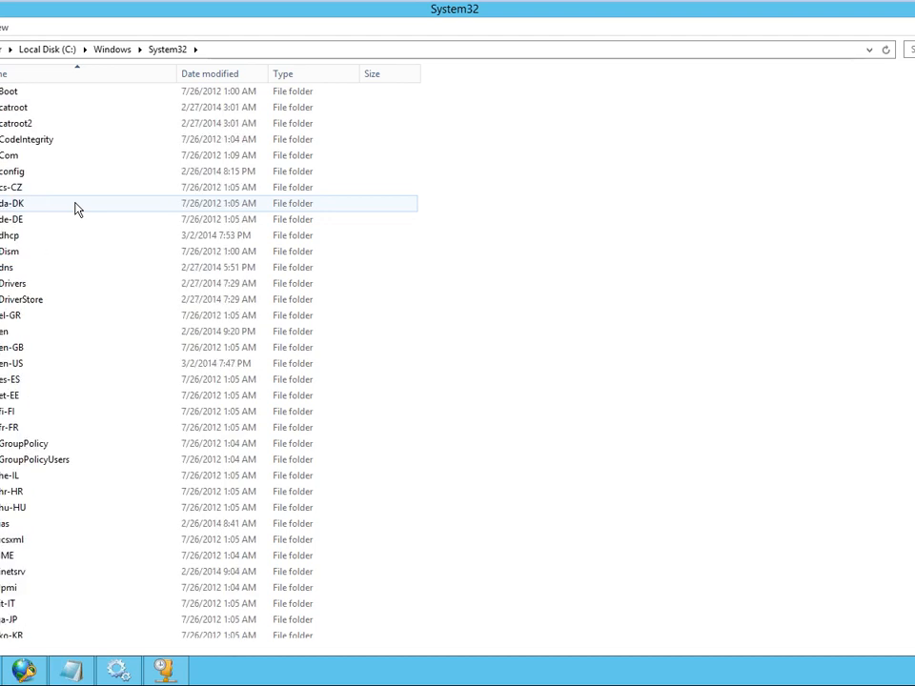
{"action": "scroll", "coordinate": [76, 209], "scroll_direction": "up", "scroll_amount": 2}
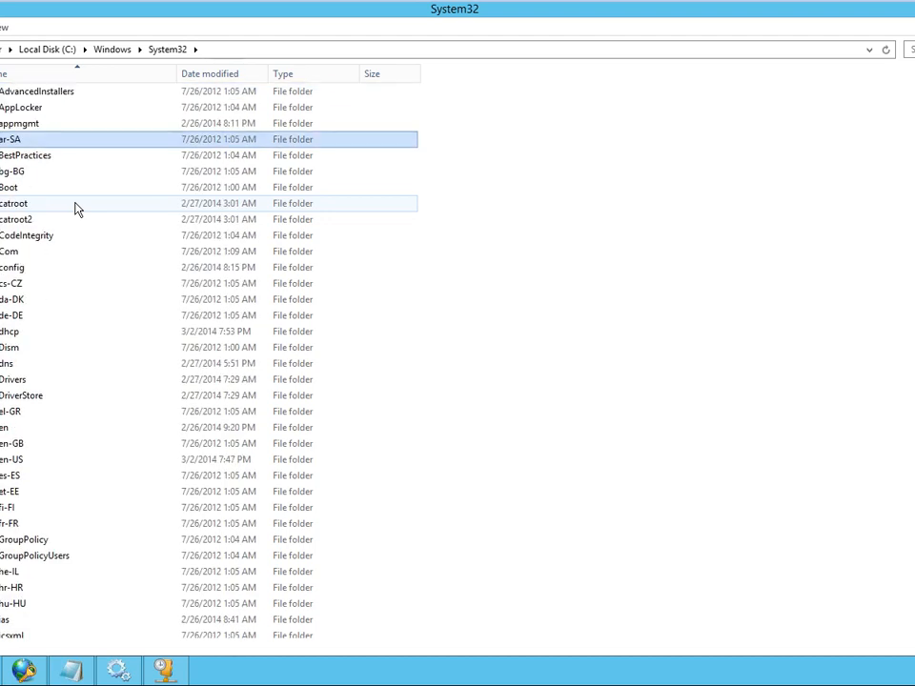
{"action": "scroll", "coordinate": [76, 209], "scroll_direction": "down", "scroll_amount": 4}
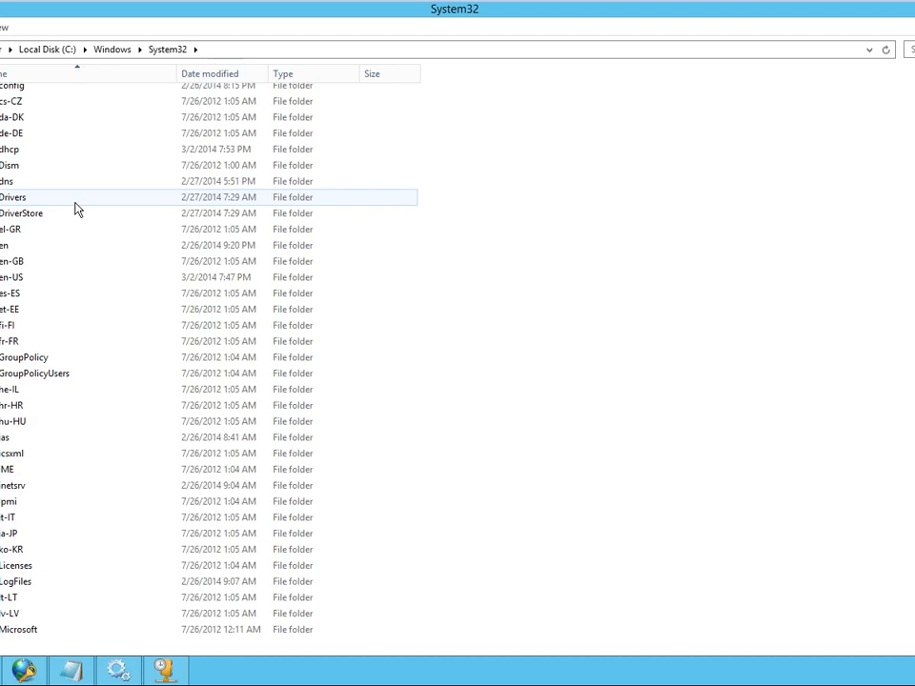
{"action": "double_click", "coordinate": [10, 149]}
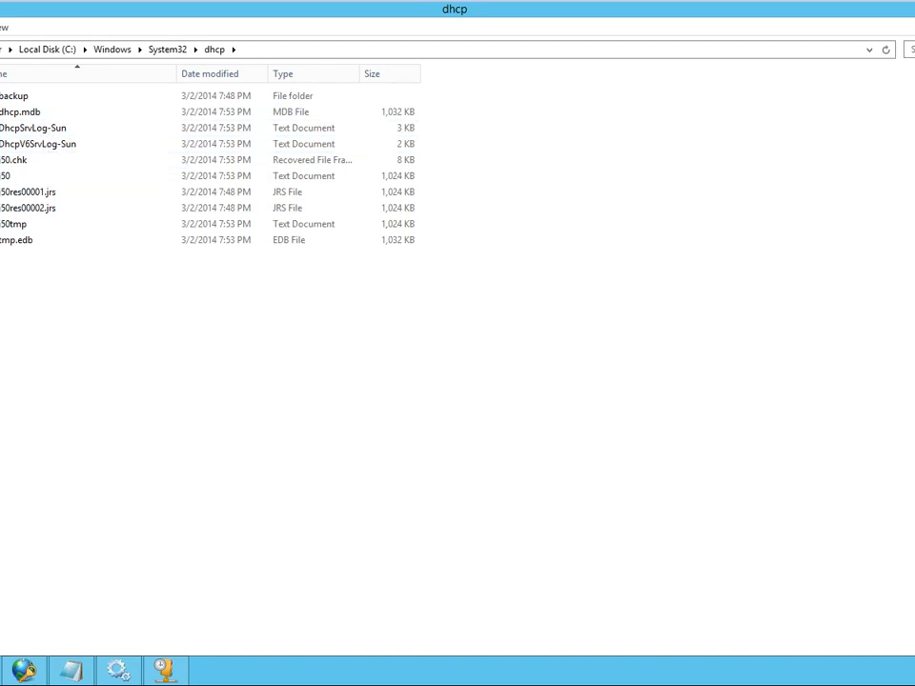
- Open the DhcpSrvLog-Sun log file in Notepad and maximize its window
{"action": "left_click", "coordinate": [40, 134]}
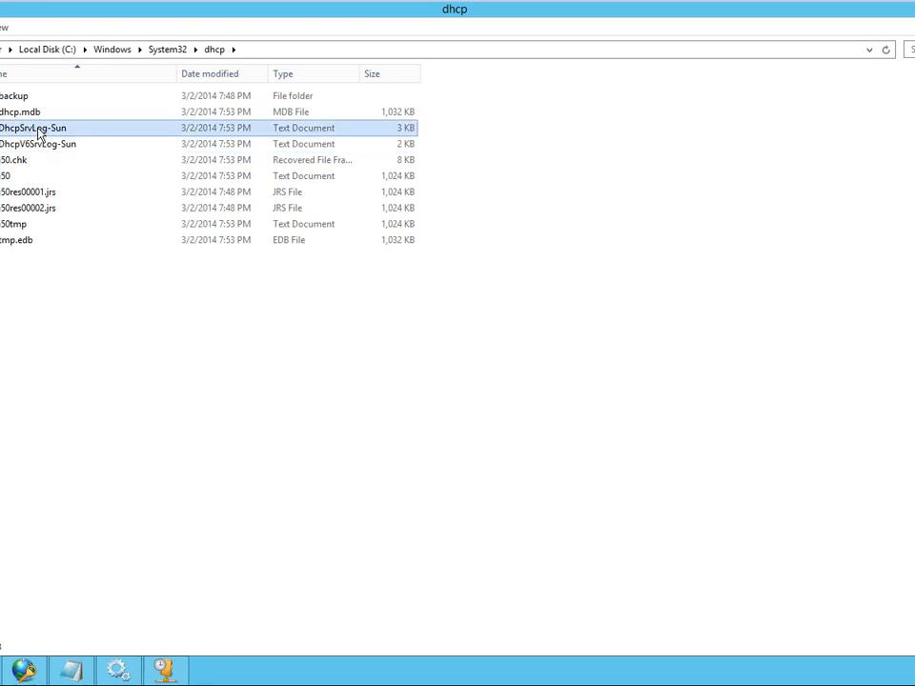
{"action": "double_click", "coordinate": [40, 134]}
{"action": "double_click", "coordinate": [149, 34]}
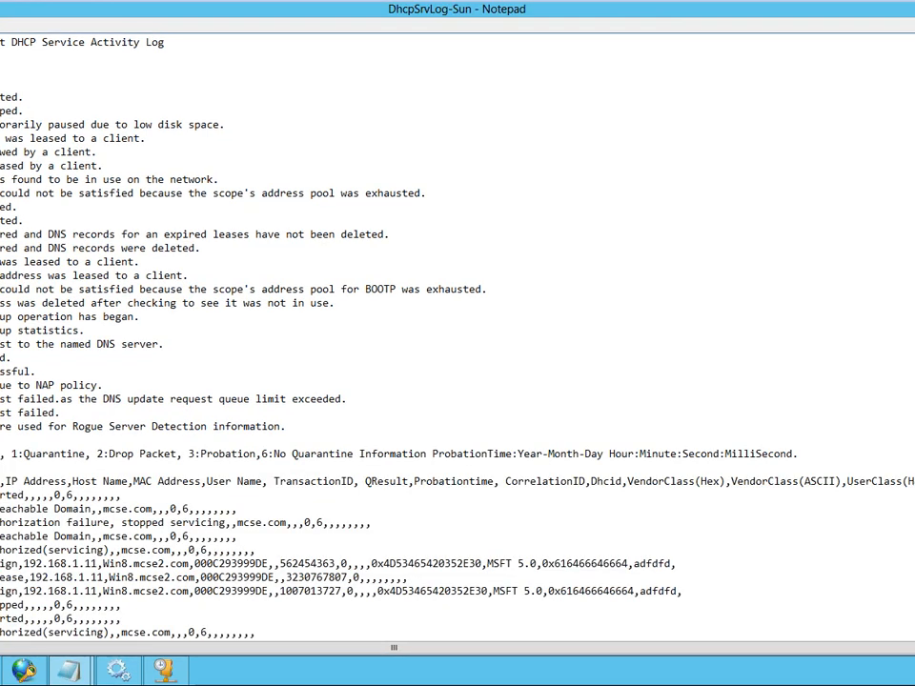
- Review the DHCP log's event descriptions, including the NAP policy line, and its logged server and lease entries, and switch back to the PowerPoint presentation
{"action": "left_click_drag", "start_coordinate": [2, 413], "coordinate": [2, 426]}
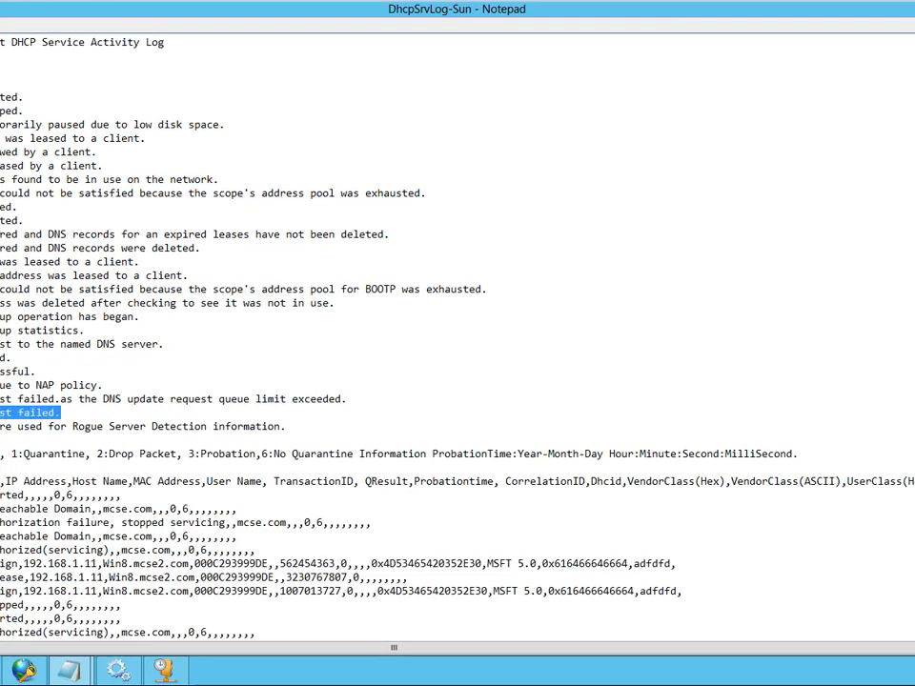
{"action": "left_click", "coordinate": [61, 412]}
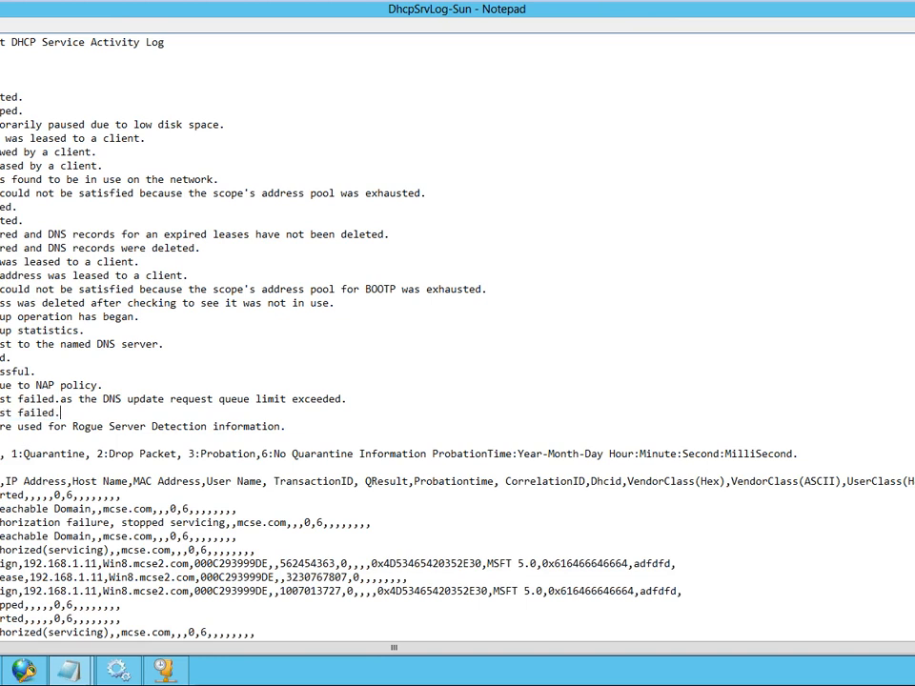
{"action": "left_click_drag", "start_coordinate": [37, 372], "coordinate": [103, 385]}
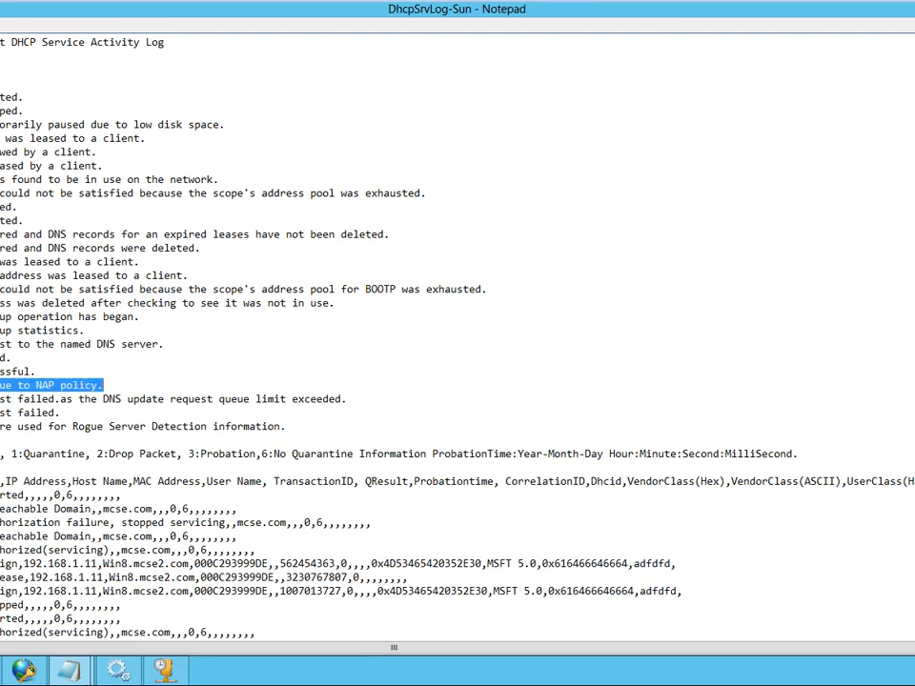
{"action": "scroll", "coordinate": [457, 333], "scroll_direction": "down", "scroll_amount": 2}
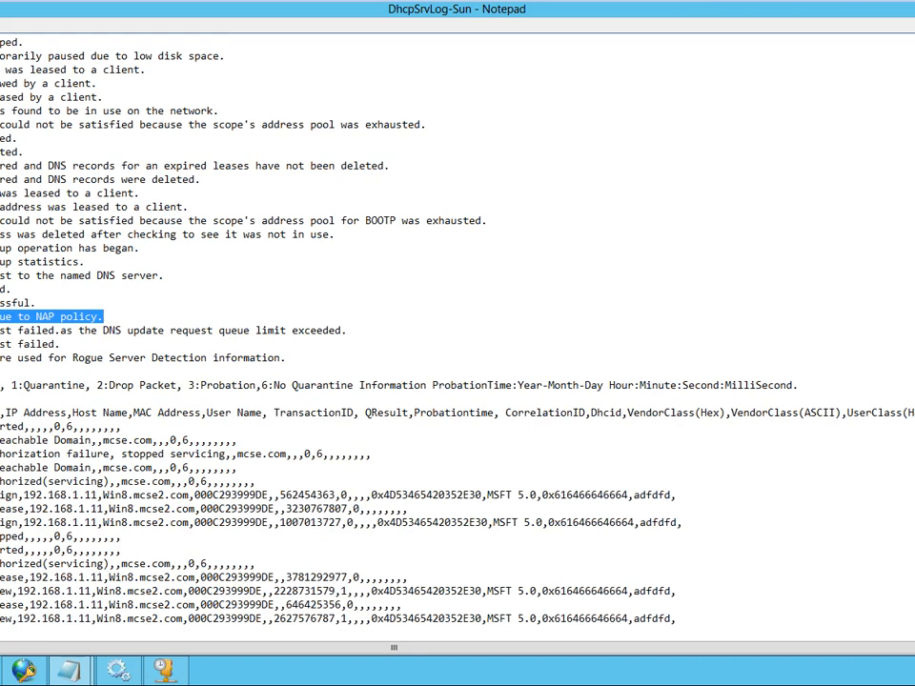
{"action": "left_click_drag", "start_coordinate": [1, 426], "coordinate": [402, 604]}
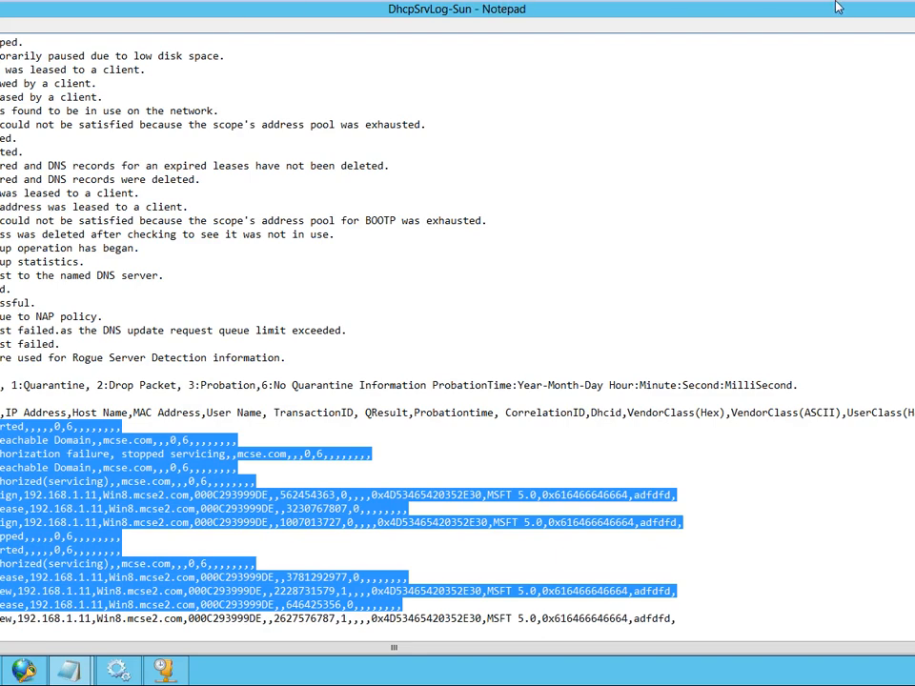
{"action": "mouse_move", "coordinate": [880, 10]}
{"action": "left_click", "coordinate": [914, 15]}
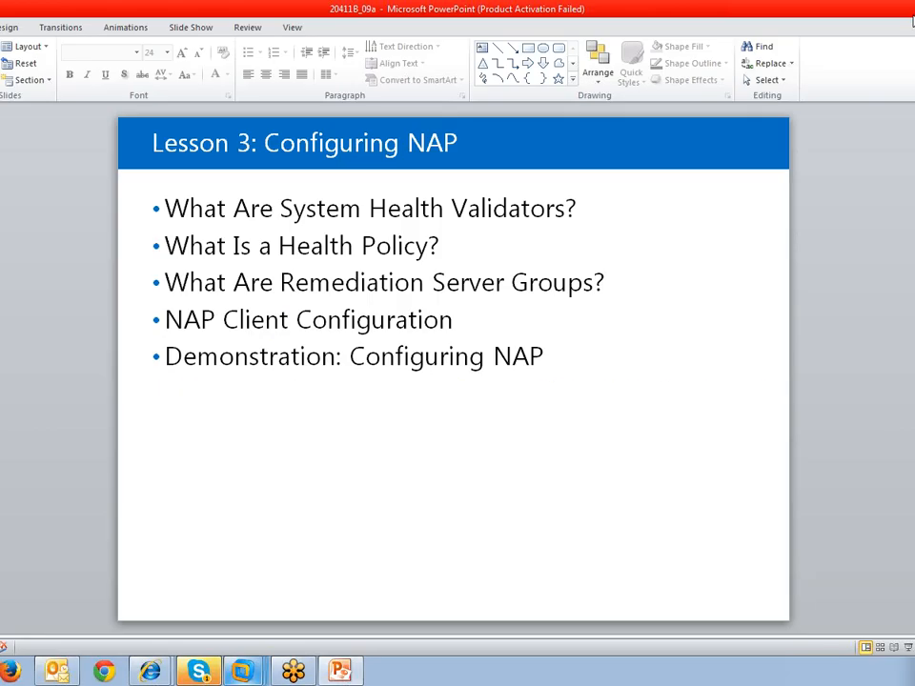
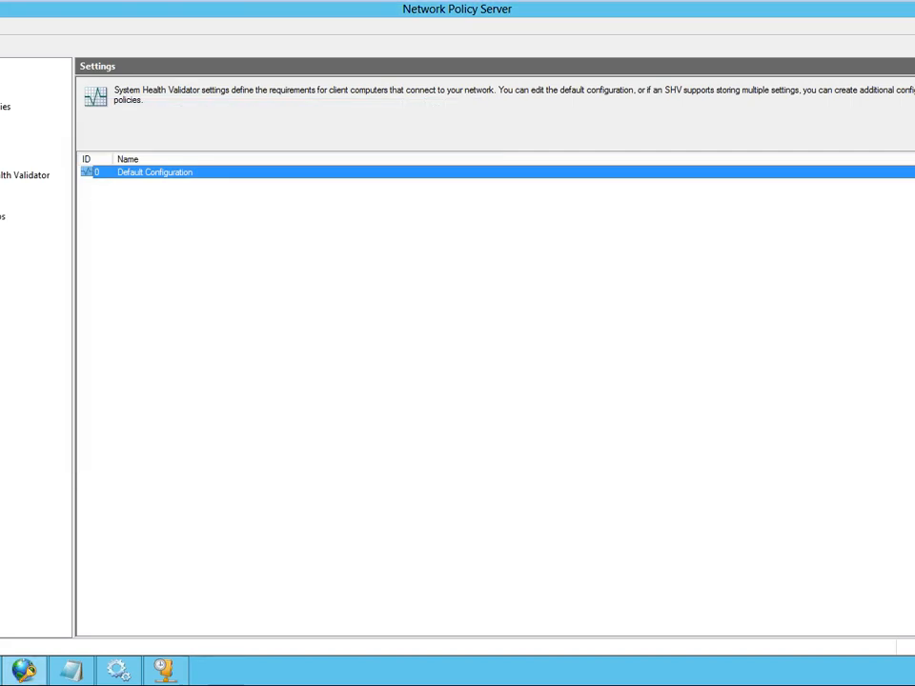
- Open the Settings list of the Windows Security Health Validator under Network Access Protection's System Health Validators
{"action": "left_click", "coordinate": [2, 148]}
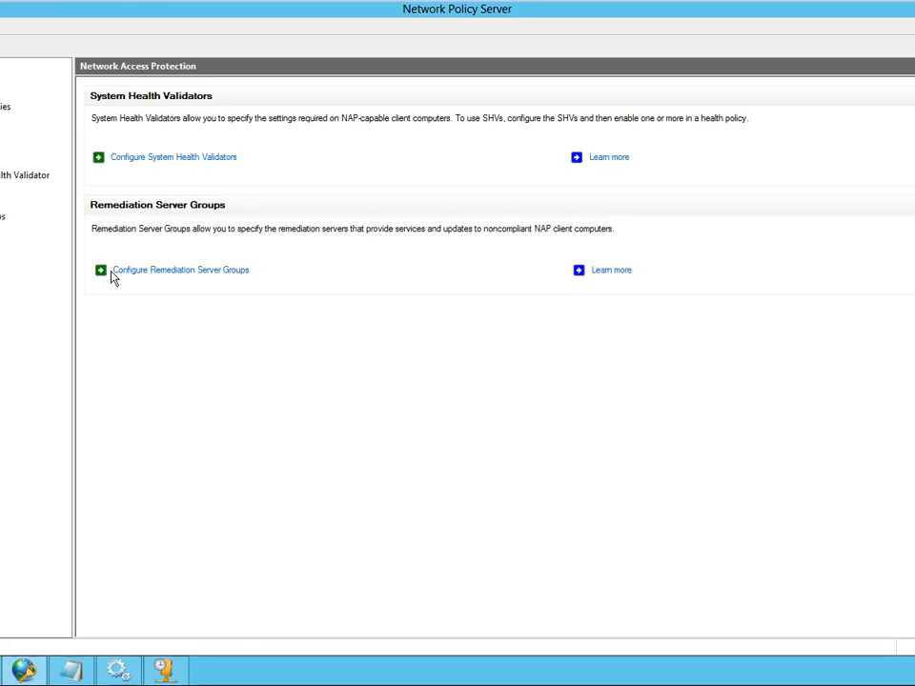
{"action": "left_click", "coordinate": [210, 161]}
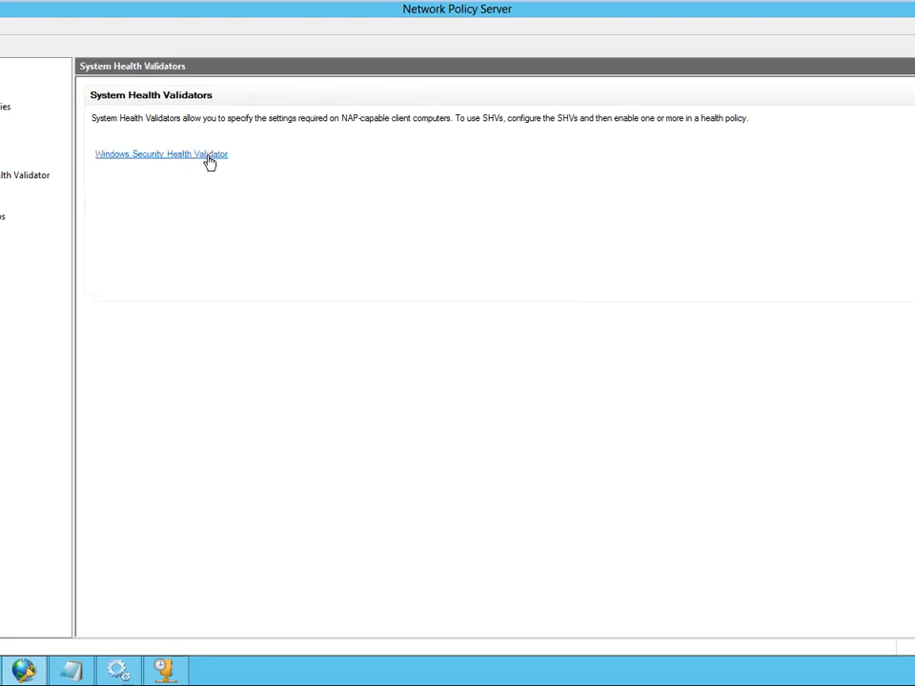
{"action": "left_click", "coordinate": [208, 155]}
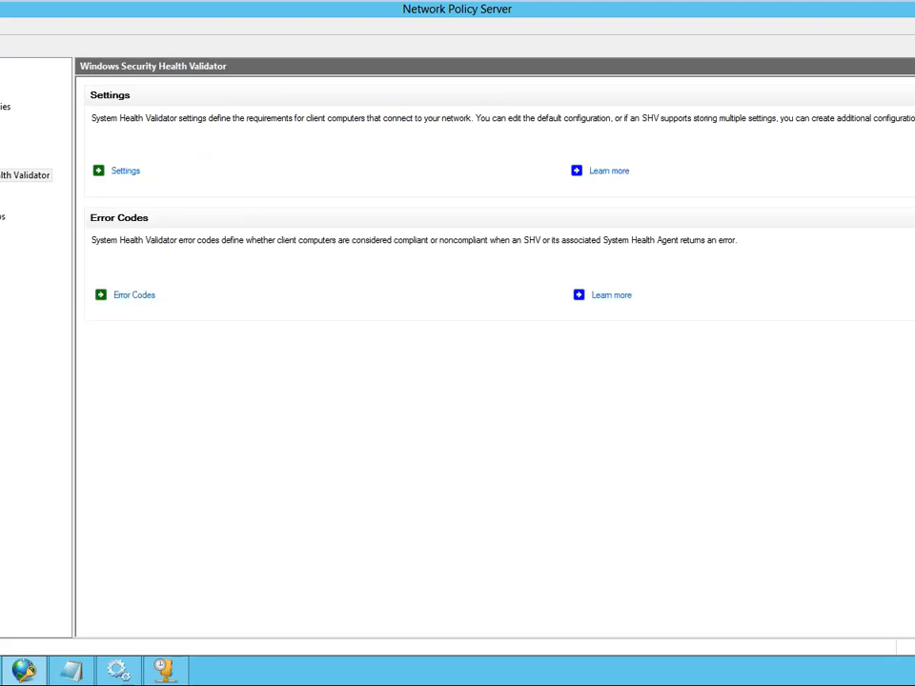
{"action": "left_click", "coordinate": [126, 171]}
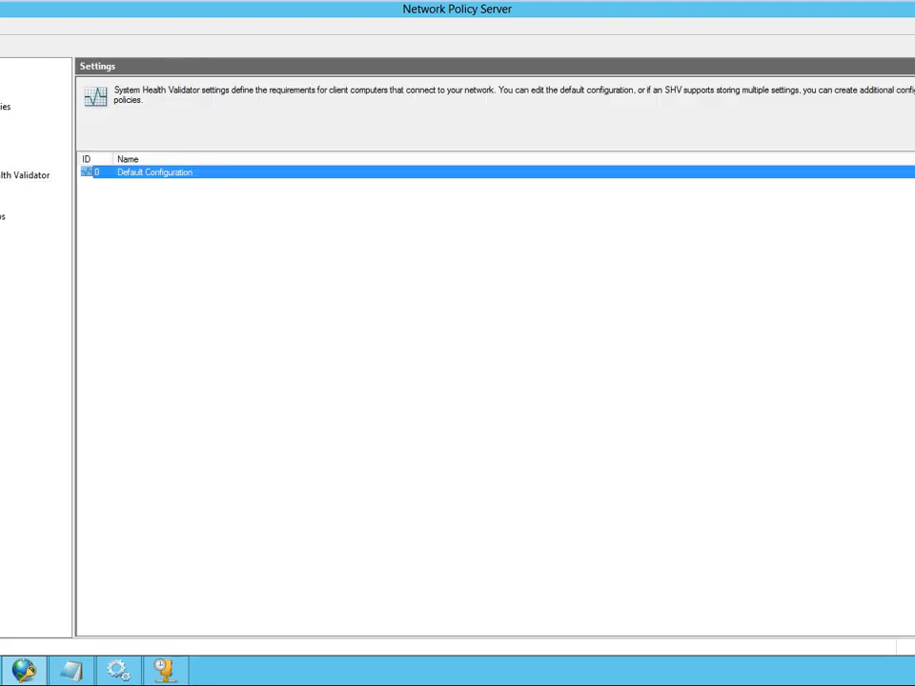
- Review the policy settings in the Default Configuration's properties and close them without making changes
{"action": "right_click", "coordinate": [0, 188]}
{"action": "left_click", "coordinate": [182, 250]}
{"action": "right_click", "coordinate": [160, 180]}
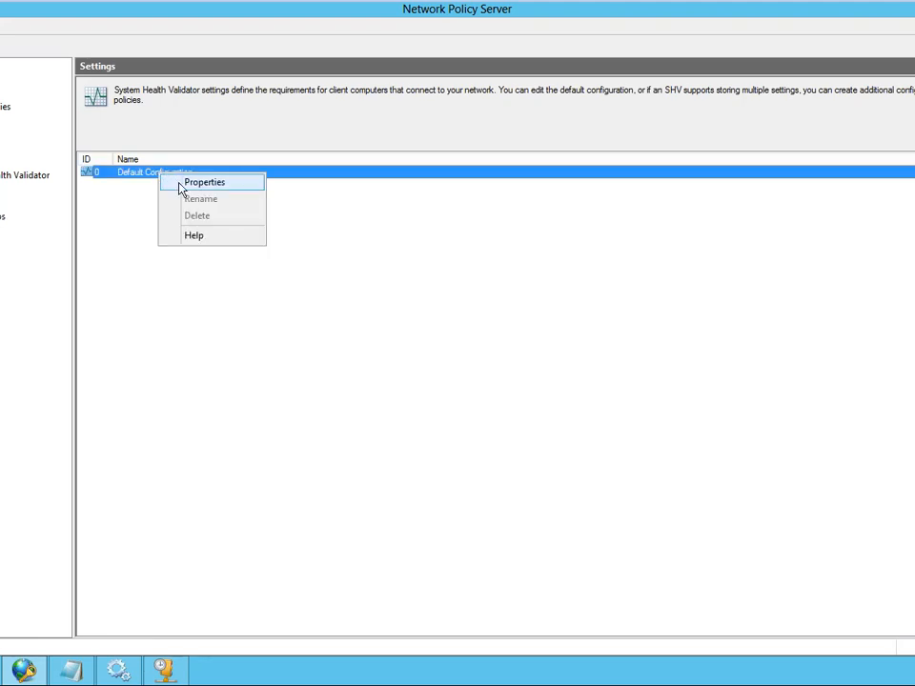
{"action": "left_click", "coordinate": [186, 183]}
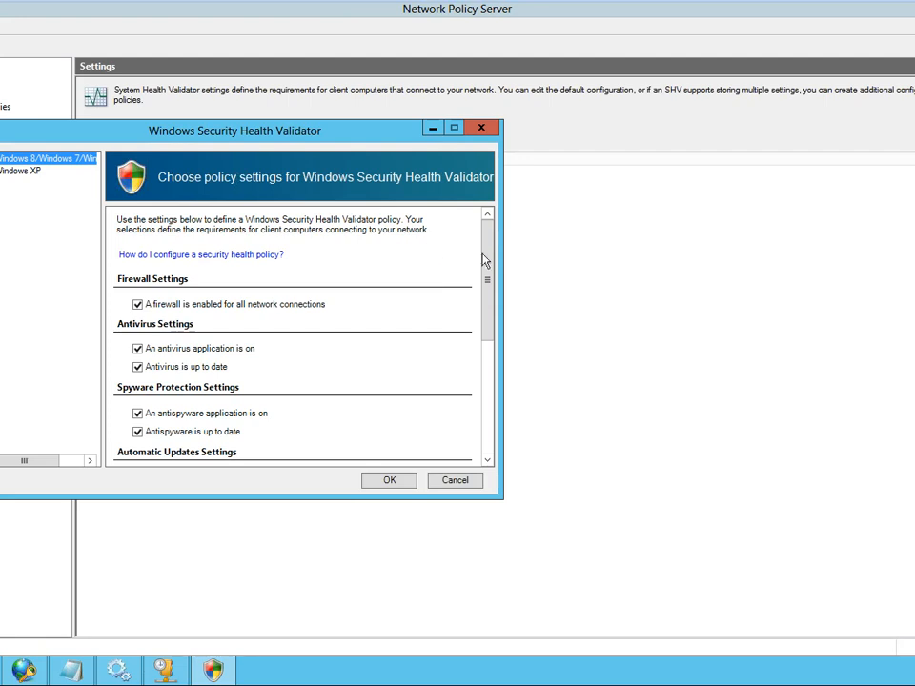
{"action": "scroll", "coordinate": [160, 341], "scroll_direction": "down", "scroll_amount": 2}
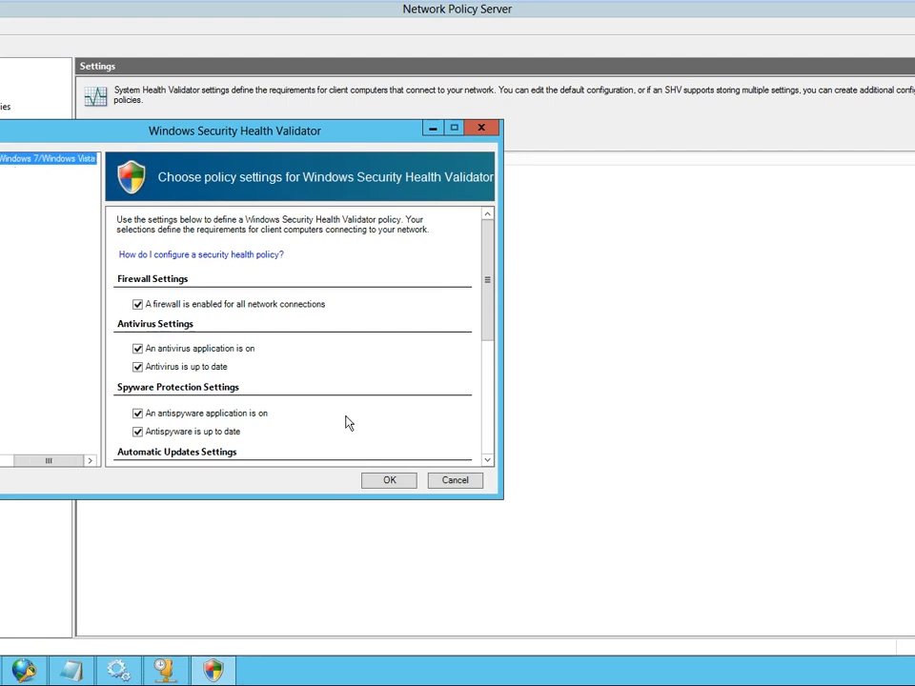
{"action": "left_click", "coordinate": [455, 480]}
- Create a new Windows Security Health Validator configuration with the friendly name test
{"action": "right_click", "coordinate": [0, 190]}
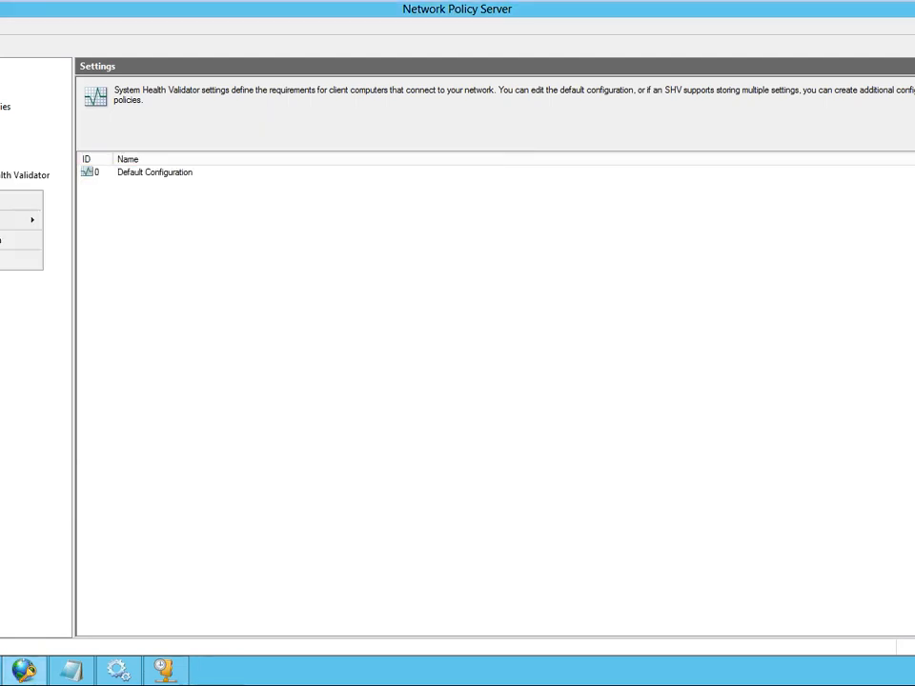
{"action": "left_click", "coordinate": [14, 200]}
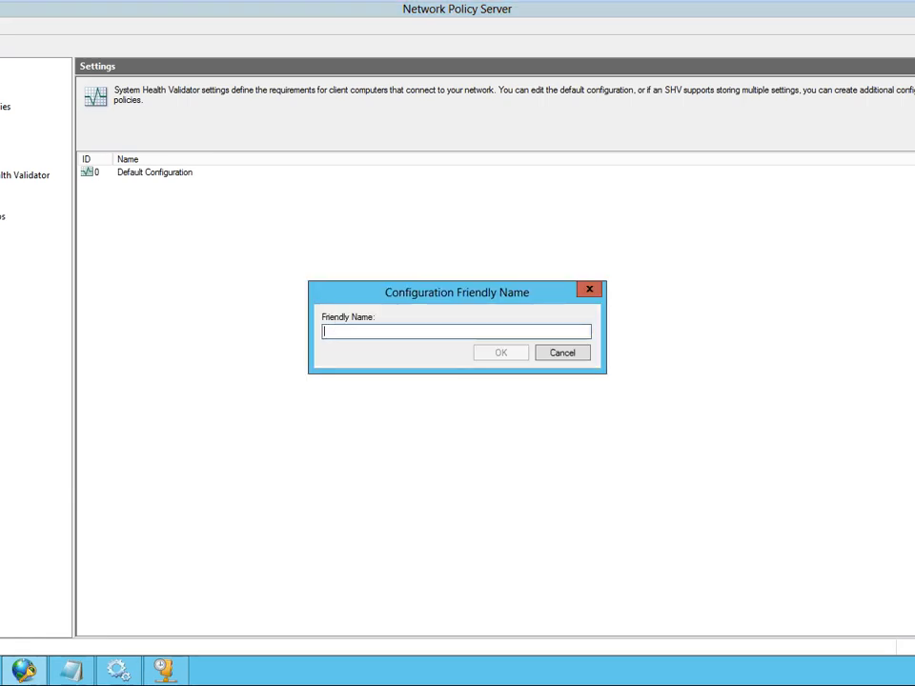
{"action": "type", "text": "tes"}
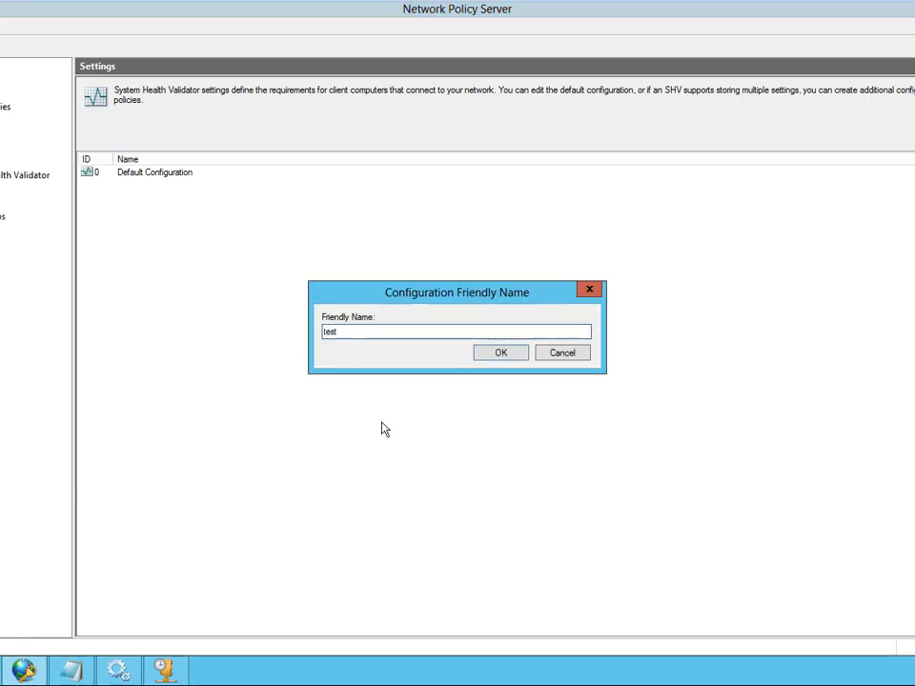
{"action": "type", "text": "t"}
{"action": "left_click", "coordinate": [501, 355]}
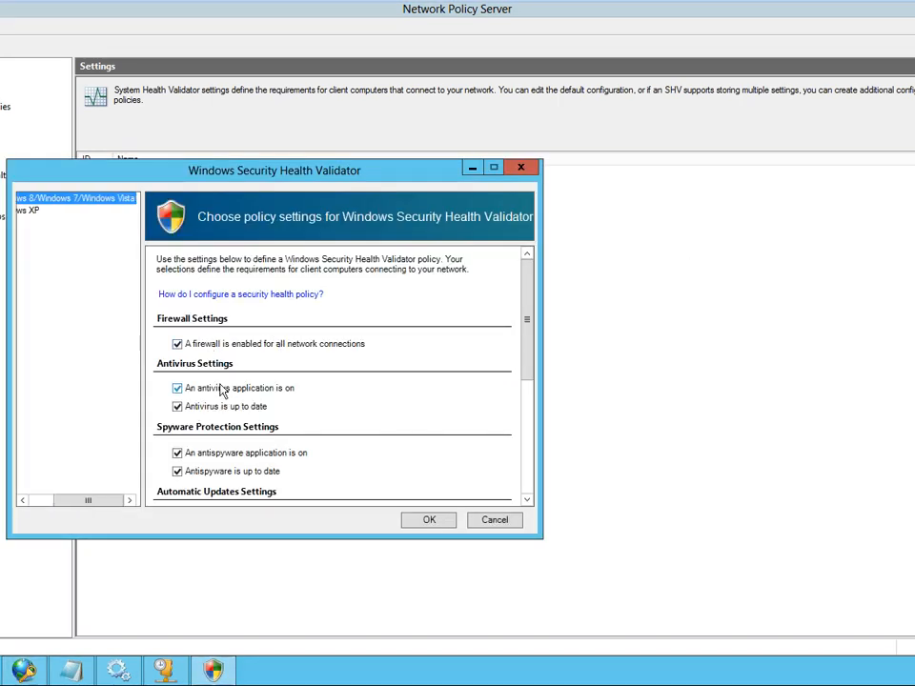
- Disable the antivirus application, automatic updating, antispyware up-to-date and antispyware application requirements in the test configuration, and save it
{"action": "left_click", "coordinate": [176, 389]}
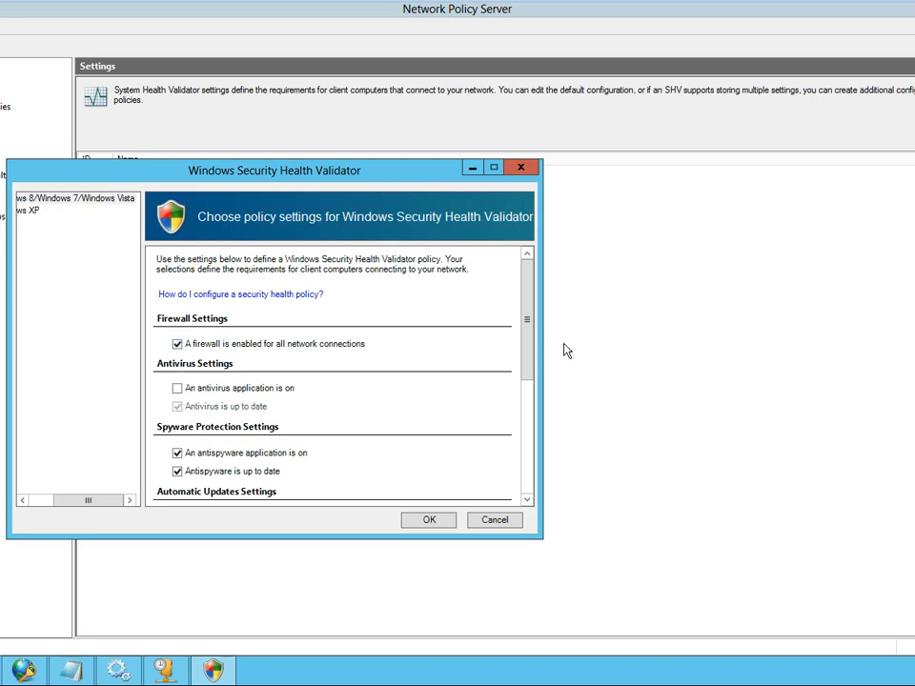
{"action": "left_click_drag", "start_coordinate": [531, 361], "coordinate": [528, 464]}
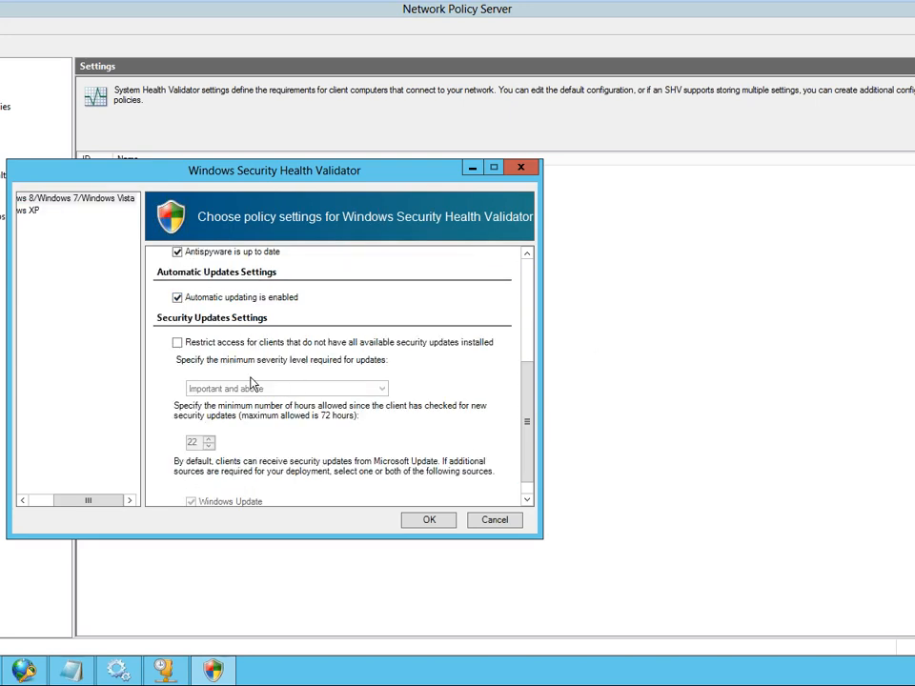
{"action": "left_click", "coordinate": [178, 298]}
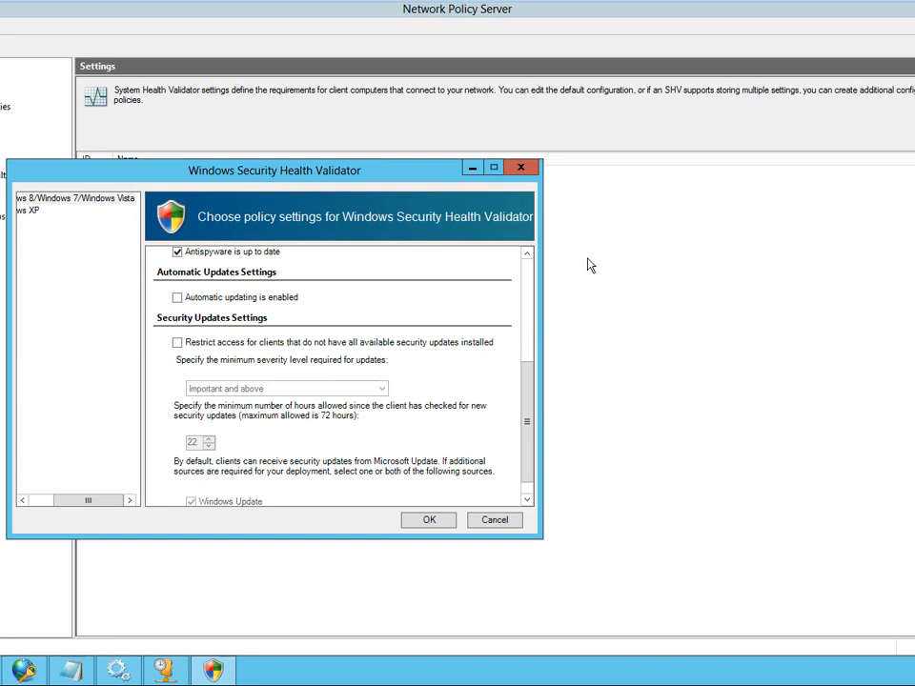
{"action": "left_click", "coordinate": [527, 253]}
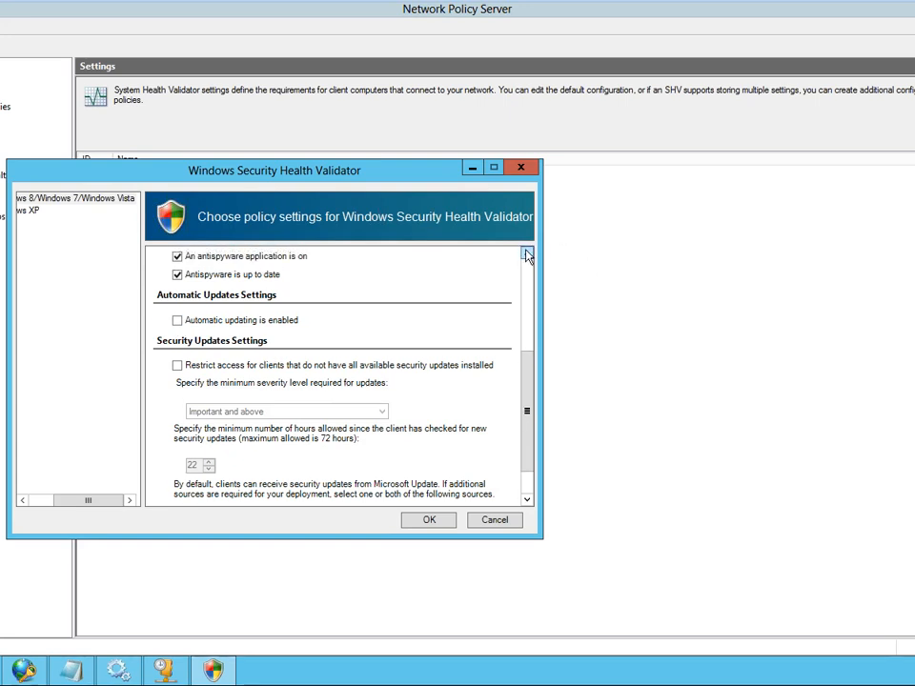
{"action": "left_click", "coordinate": [177, 278]}
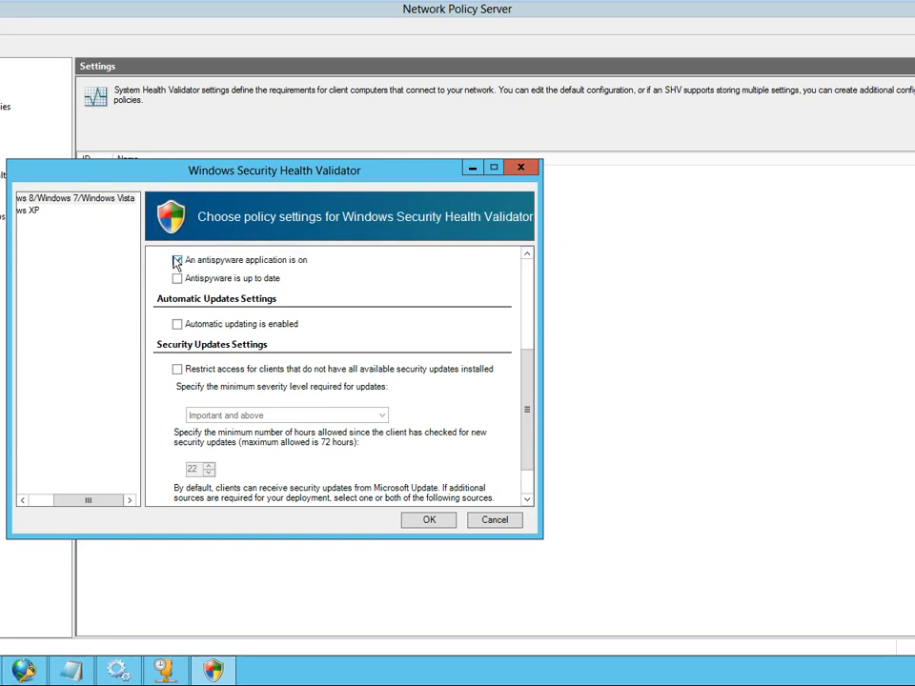
{"action": "left_click", "coordinate": [176, 259]}
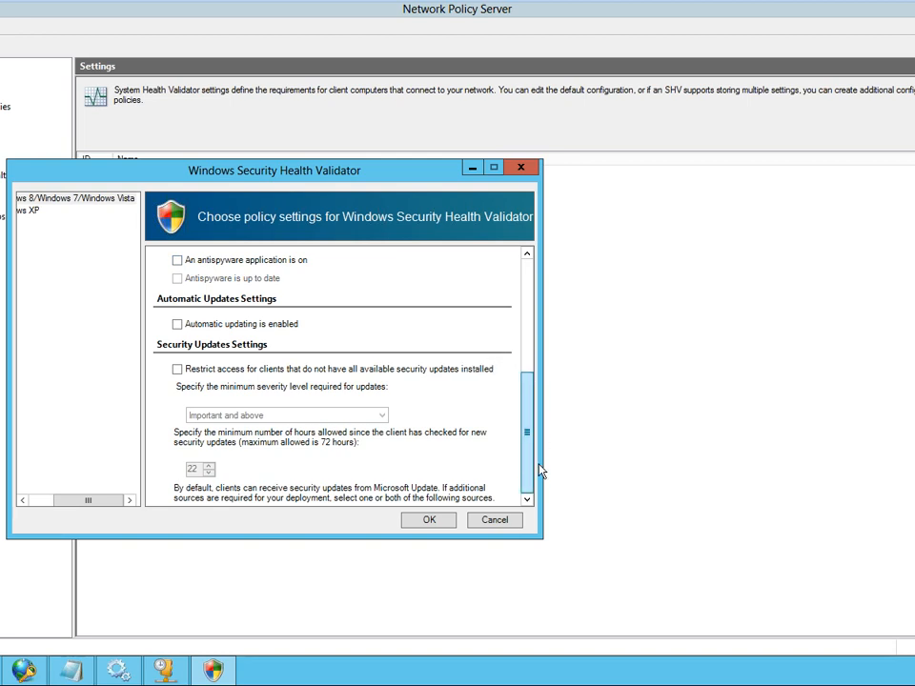
{"action": "scroll", "coordinate": [540, 473], "scroll_direction": "down", "scroll_amount": 1}
{"action": "left_click", "coordinate": [528, 284]}
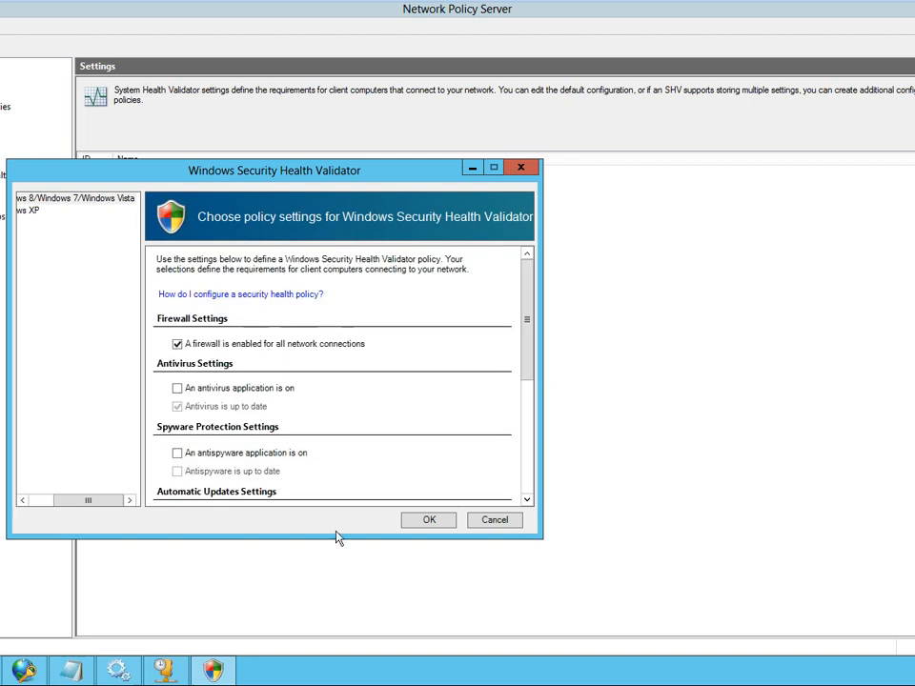
{"action": "left_click", "coordinate": [424, 523]}
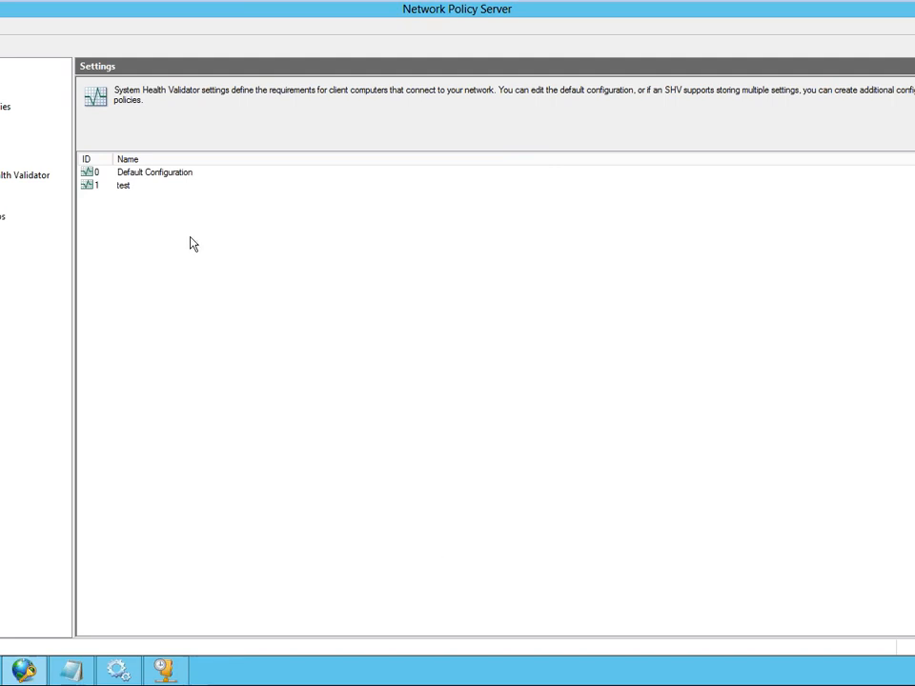
- Check the test configuration in the Windows Security Health Validator's settings, and view the validator's error codes
{"action": "left_click", "coordinate": [125, 187]}
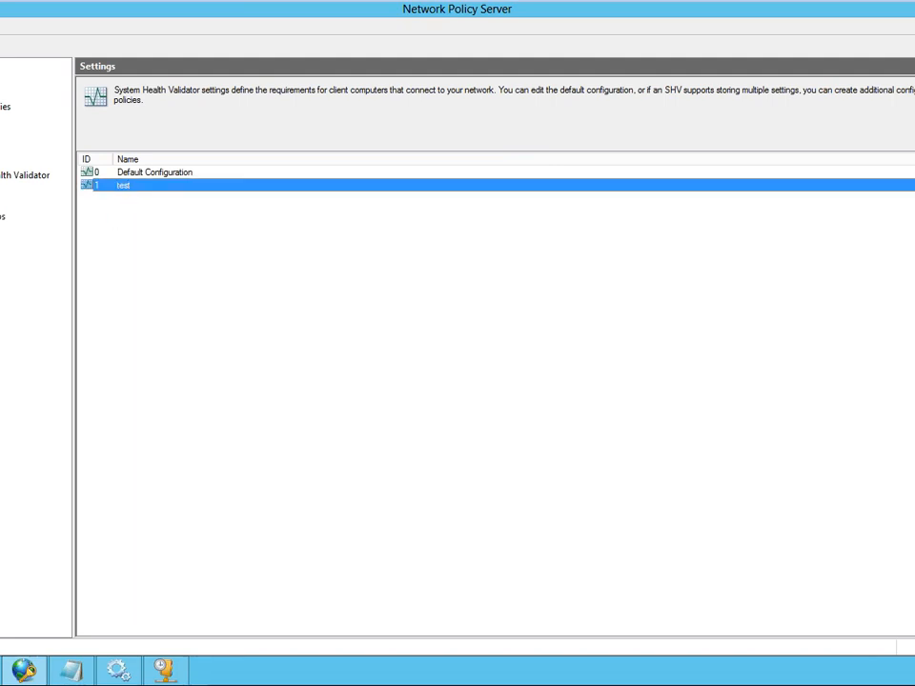
{"action": "left_click", "coordinate": [2, 161]}
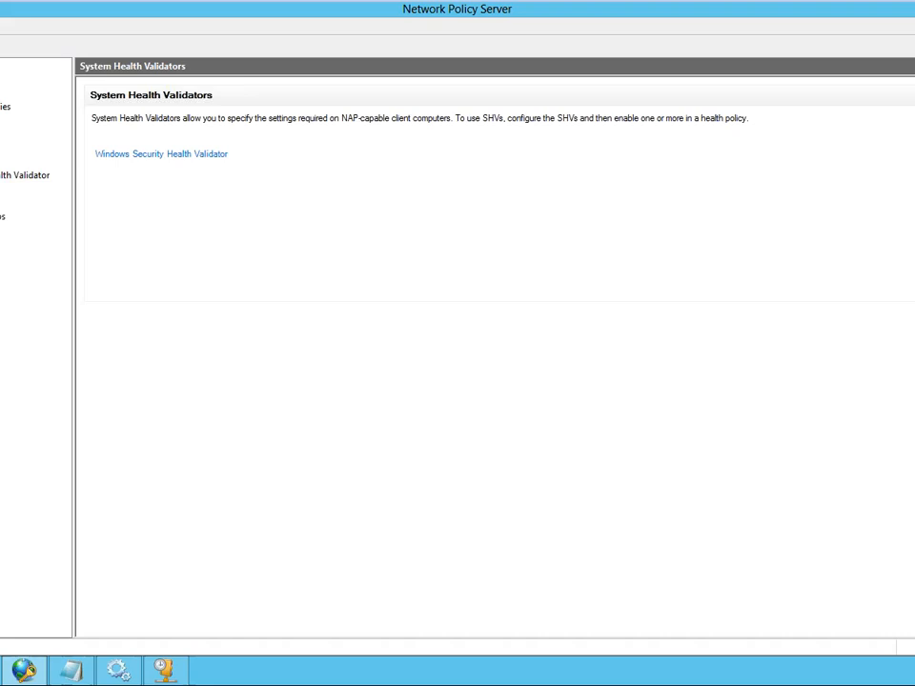
{"action": "left_click", "coordinate": [221, 156]}
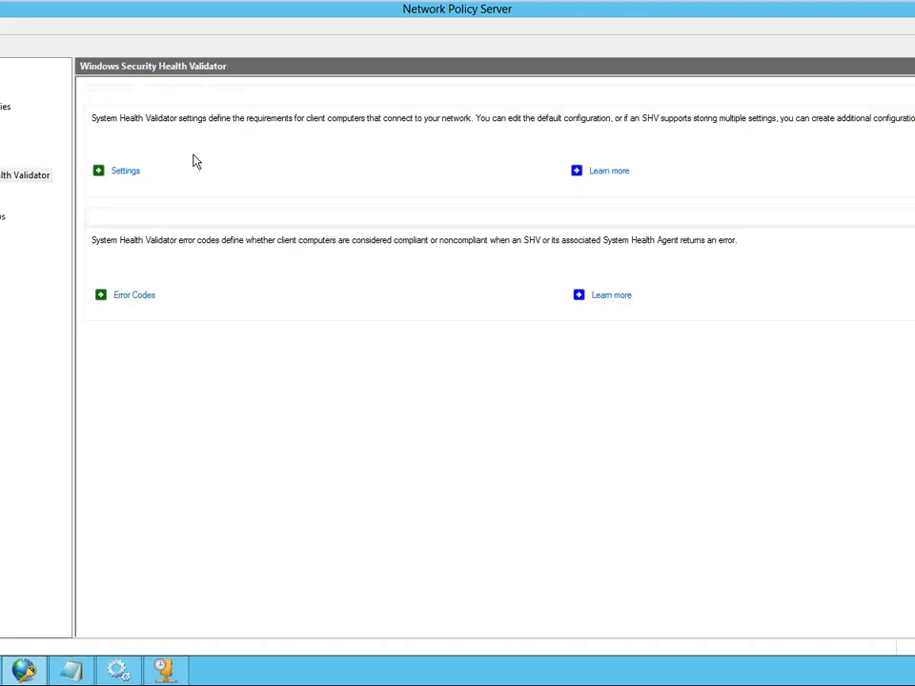
{"action": "left_click", "coordinate": [118, 176]}
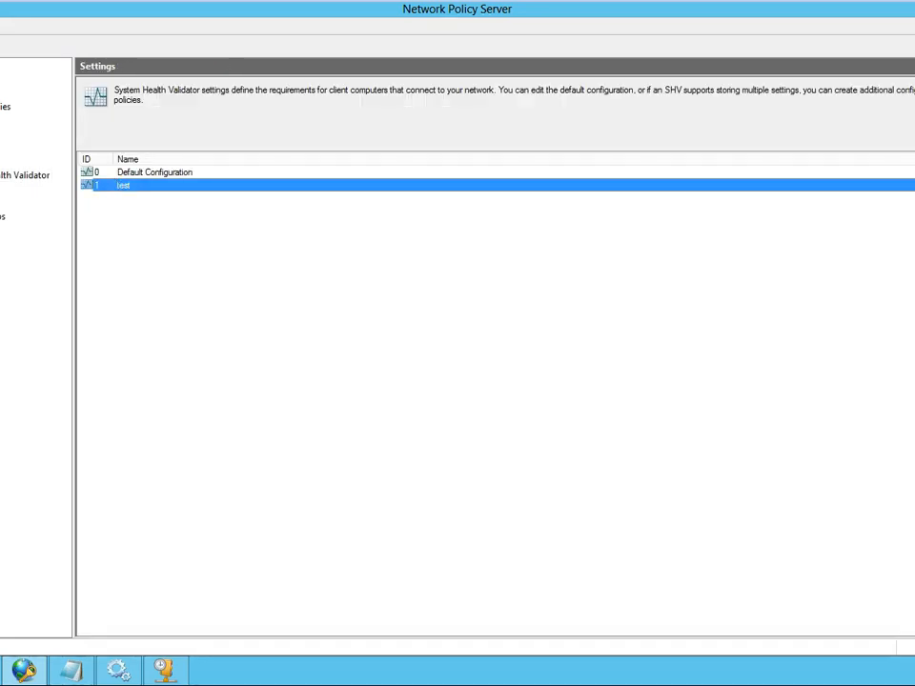
{"action": "left_click", "coordinate": [2, 202]}
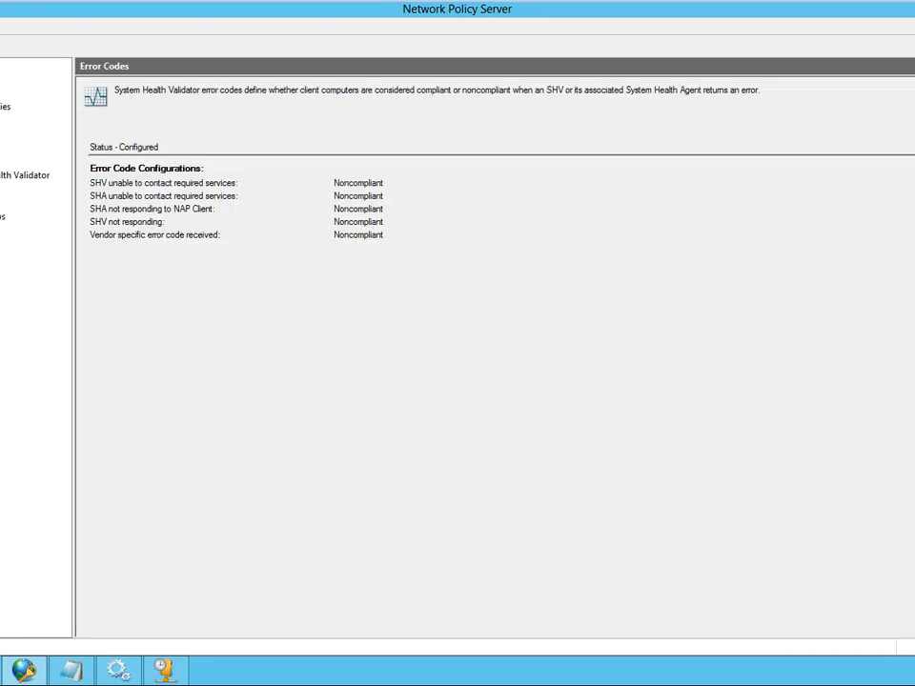
- Set the NAP DHCP Compliant health policy to use the test configuration for the Windows Security Health Validator, and apply it
{"action": "left_click", "coordinate": [2, 135]}
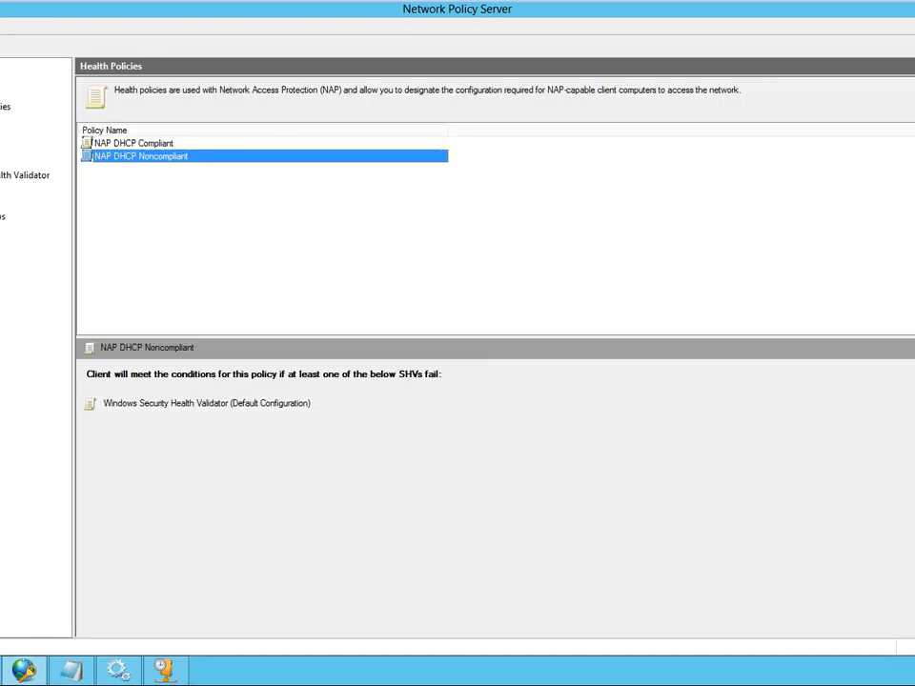
{"action": "left_click", "coordinate": [163, 148]}
{"action": "double_click", "coordinate": [163, 148]}
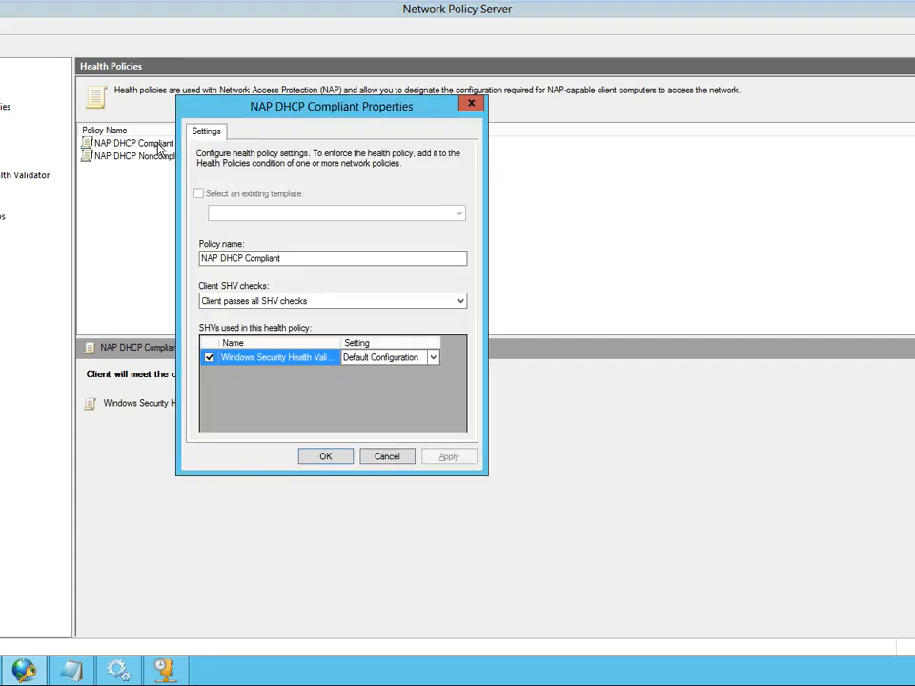
{"action": "left_click", "coordinate": [433, 358]}
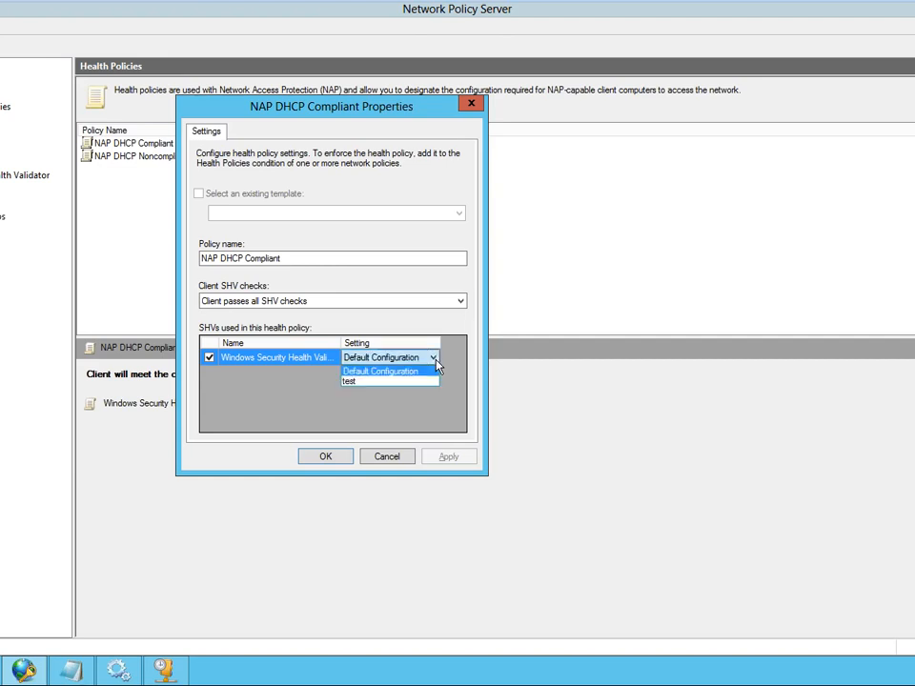
{"action": "left_click", "coordinate": [377, 382]}
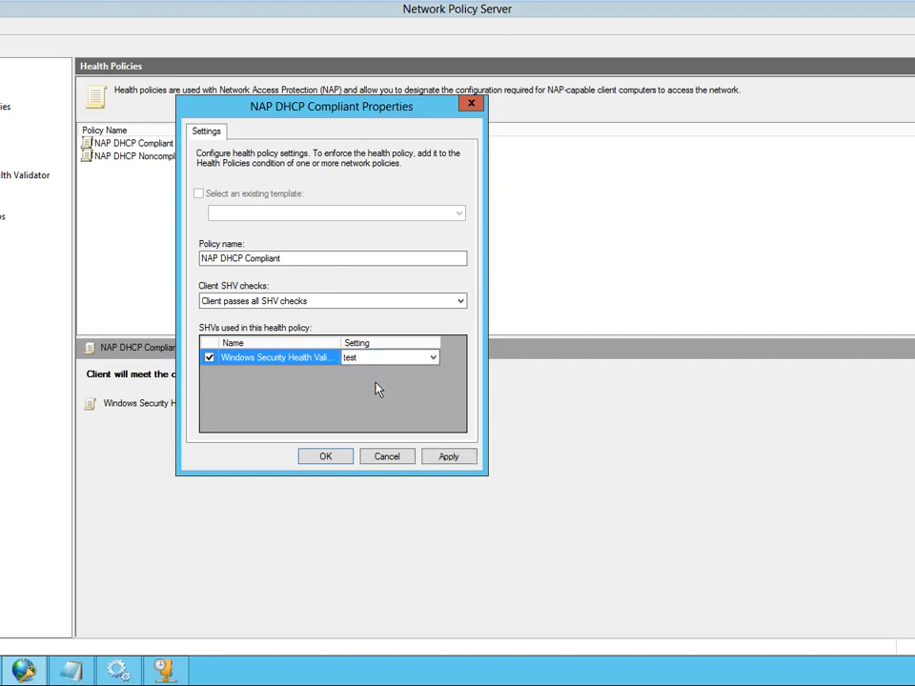
{"action": "left_click", "coordinate": [452, 456]}
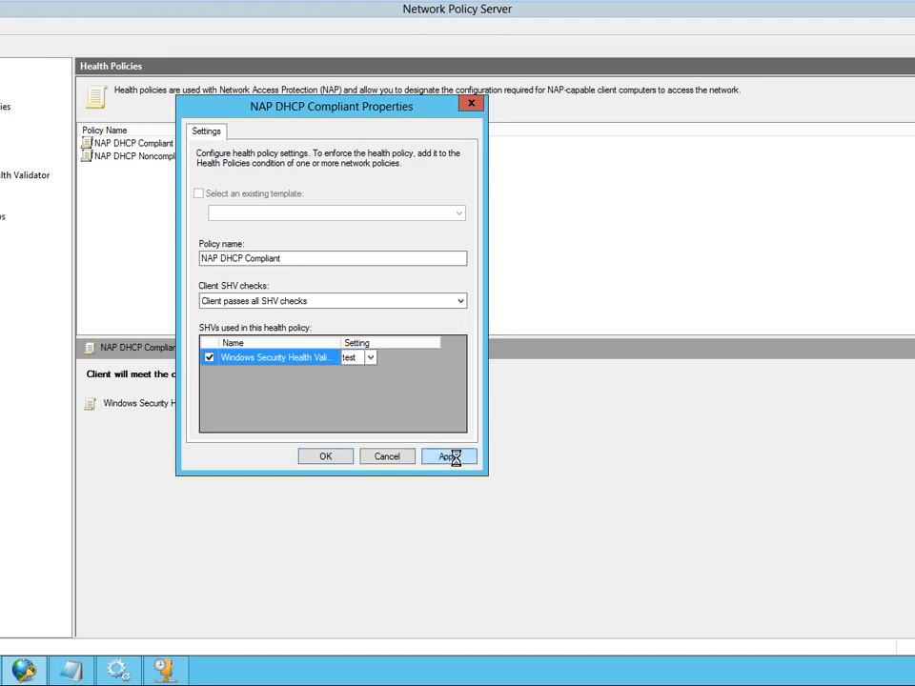
{"action": "left_click", "coordinate": [323, 460]}
- Switch the NAP DHCP Noncompliant health policy's Windows Security Health Validator setting to test and save the policy
{"action": "left_click", "coordinate": [164, 159]}
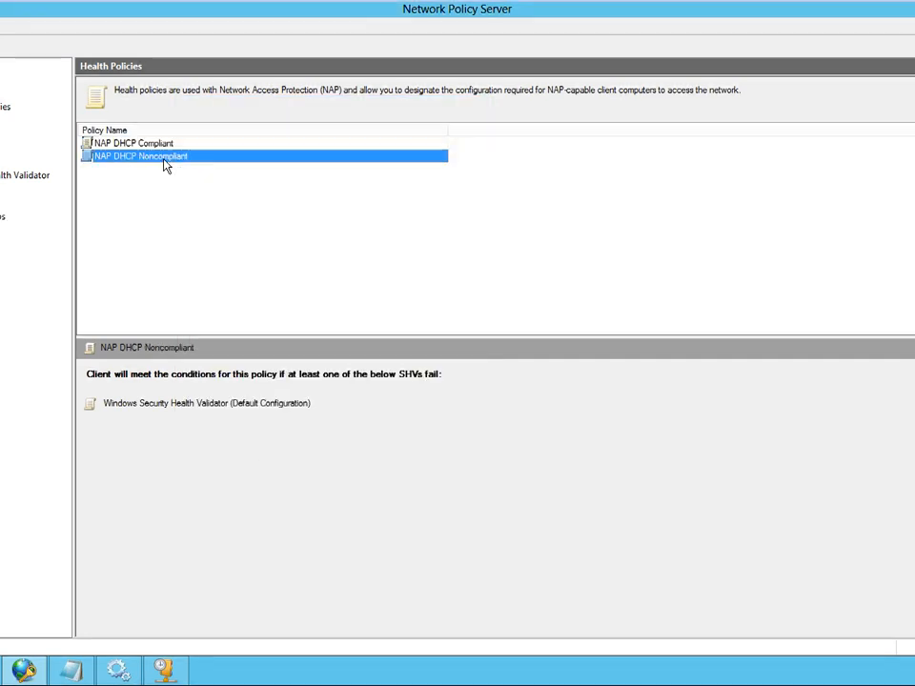
{"action": "double_click", "coordinate": [164, 159]}
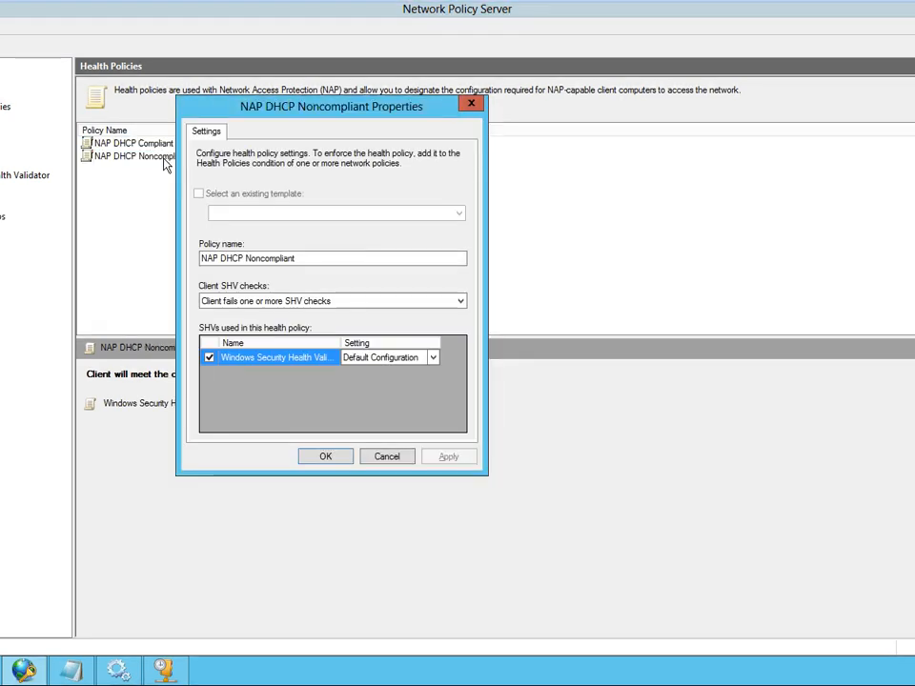
{"action": "left_click", "coordinate": [433, 357]}
{"action": "left_click", "coordinate": [366, 383]}
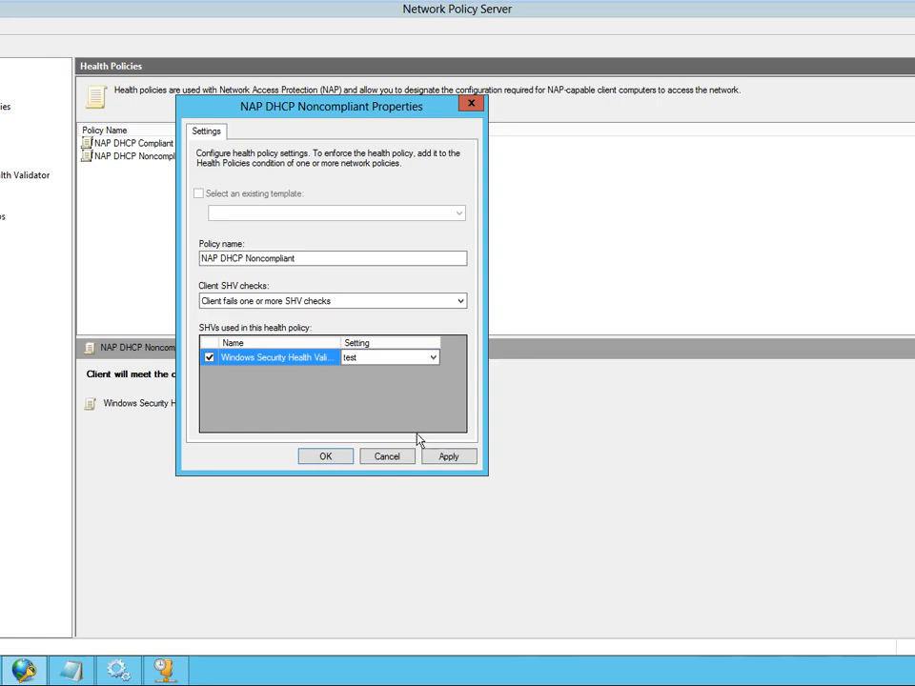
{"action": "left_click", "coordinate": [444, 461]}
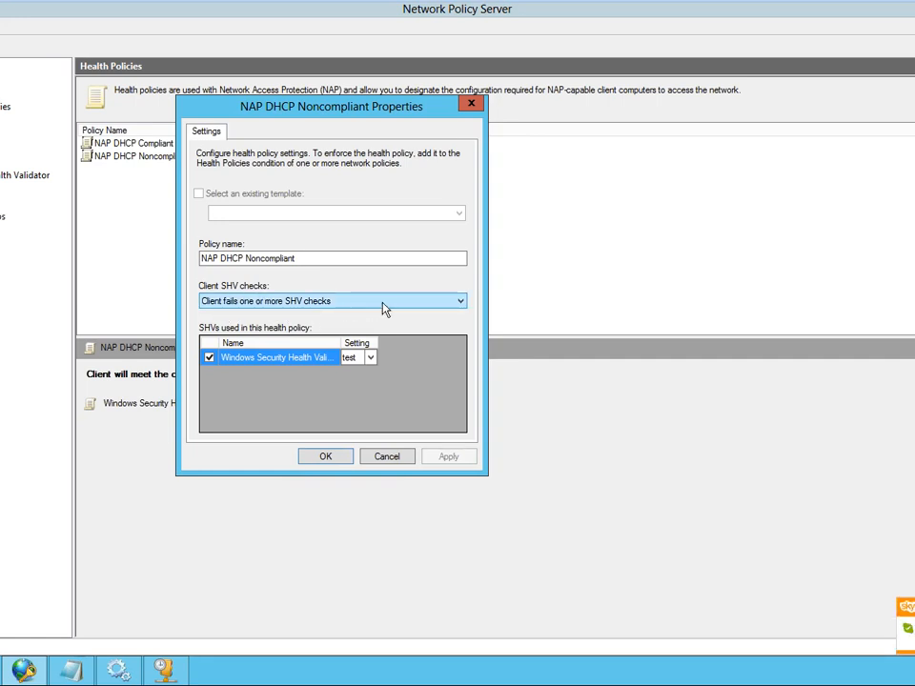
{"action": "left_click", "coordinate": [327, 457]}
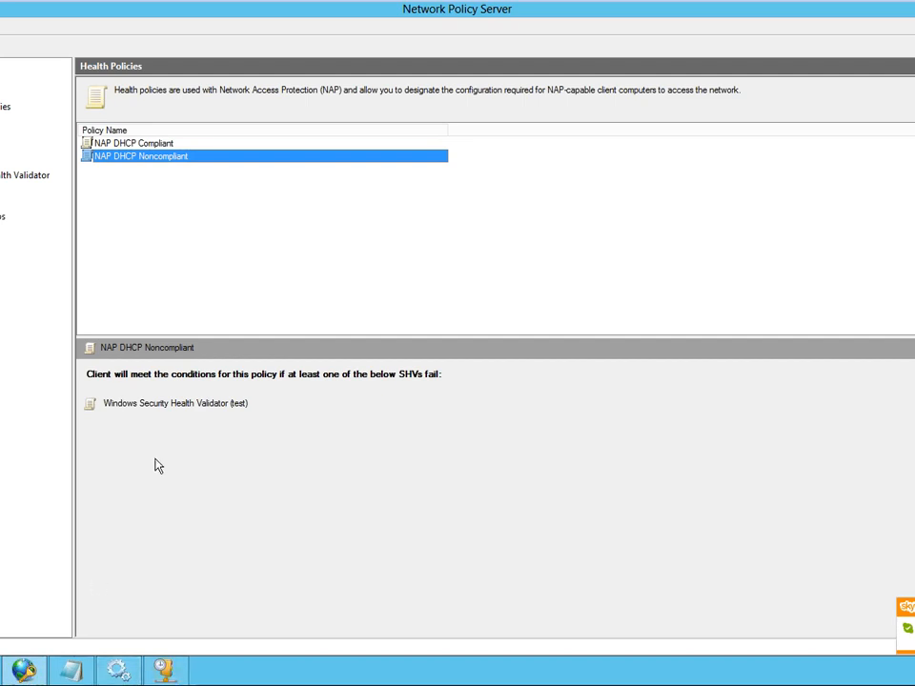
- Stop the NPS service on the local Network Policy Server and start it again
{"action": "right_click", "coordinate": [2, 67]}
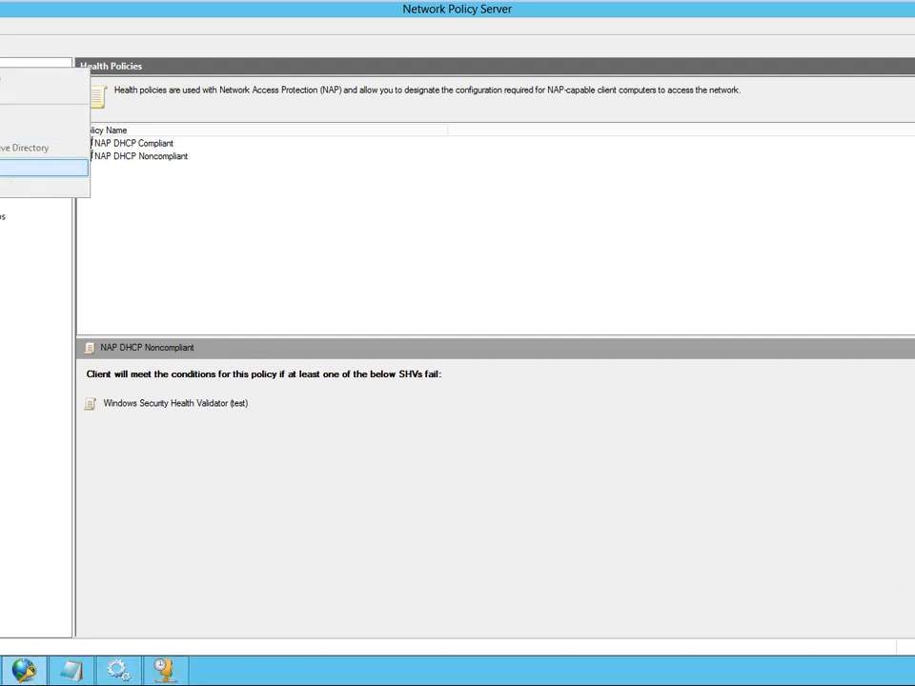
{"action": "left_click", "coordinate": [4, 131]}
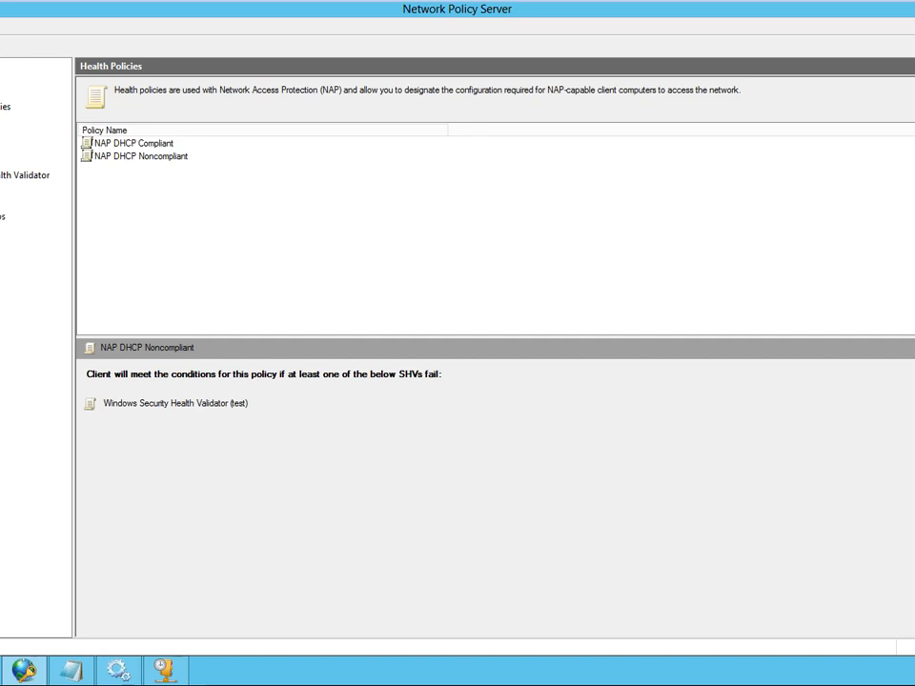
{"action": "right_click", "coordinate": [2, 65]}
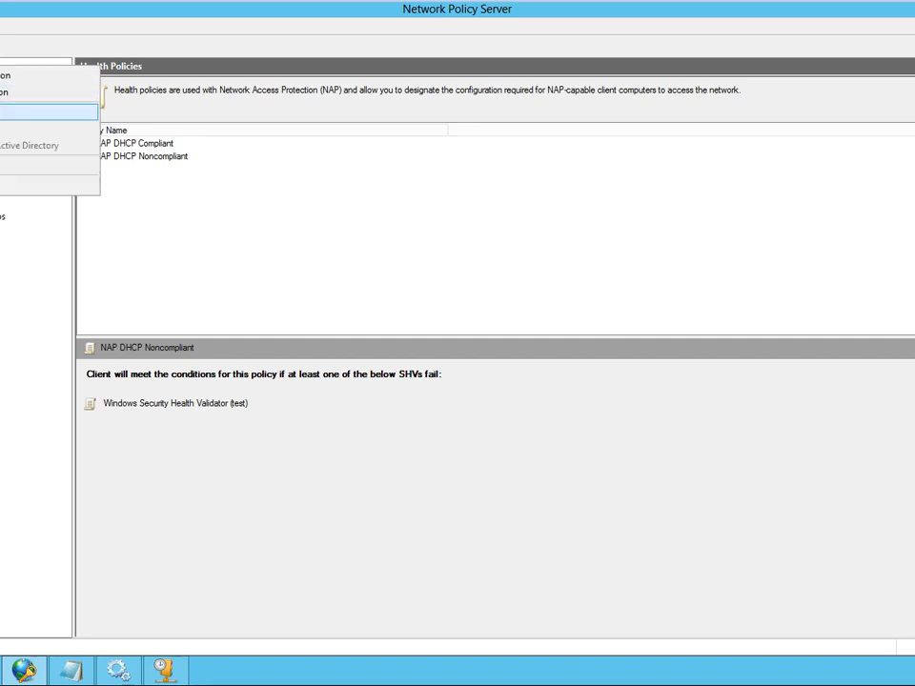
{"action": "left_click", "coordinate": [4, 112]}
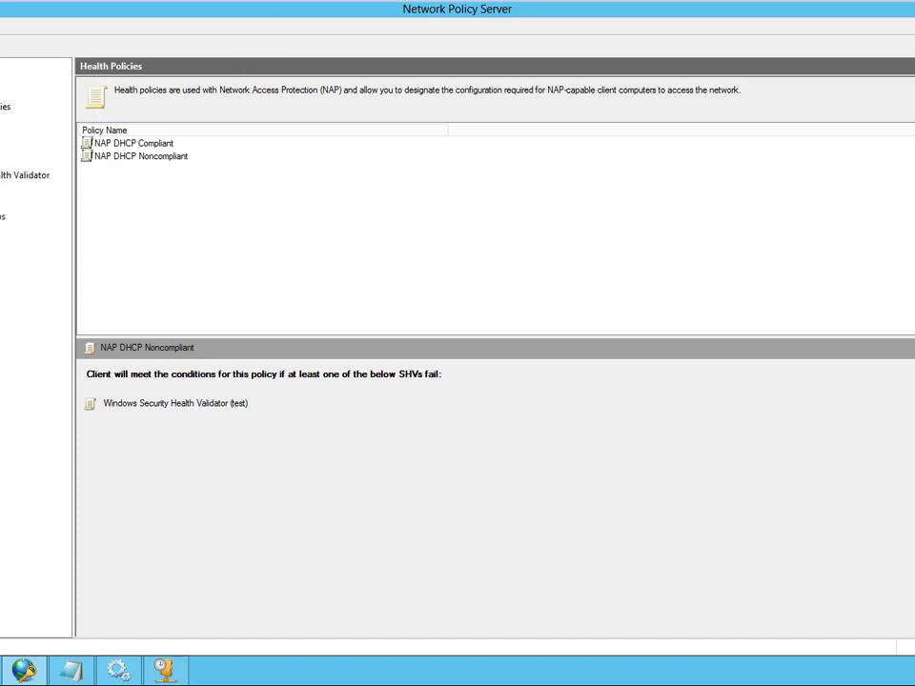
{"action": "right_click", "coordinate": [2, 63]}
{"action": "left_click", "coordinate": [248, 479]}
- Switch to the Windows 8 client virtual machine and run ipconfig /release followed by ipconfig /renew in its command prompt
{"action": "mouse_move", "coordinate": [333, 4]}
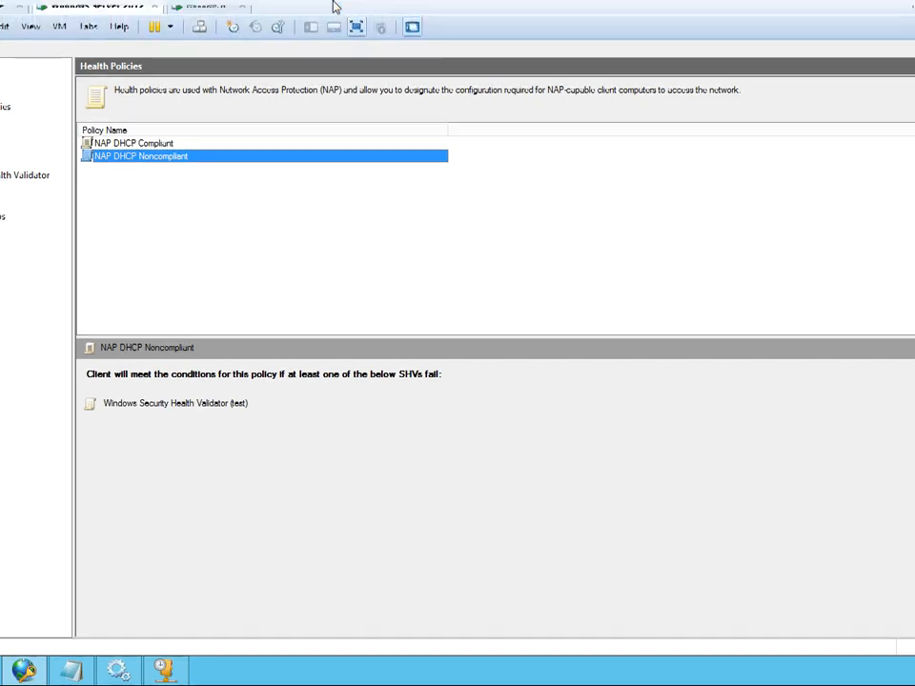
{"action": "left_click", "coordinate": [195, 17]}
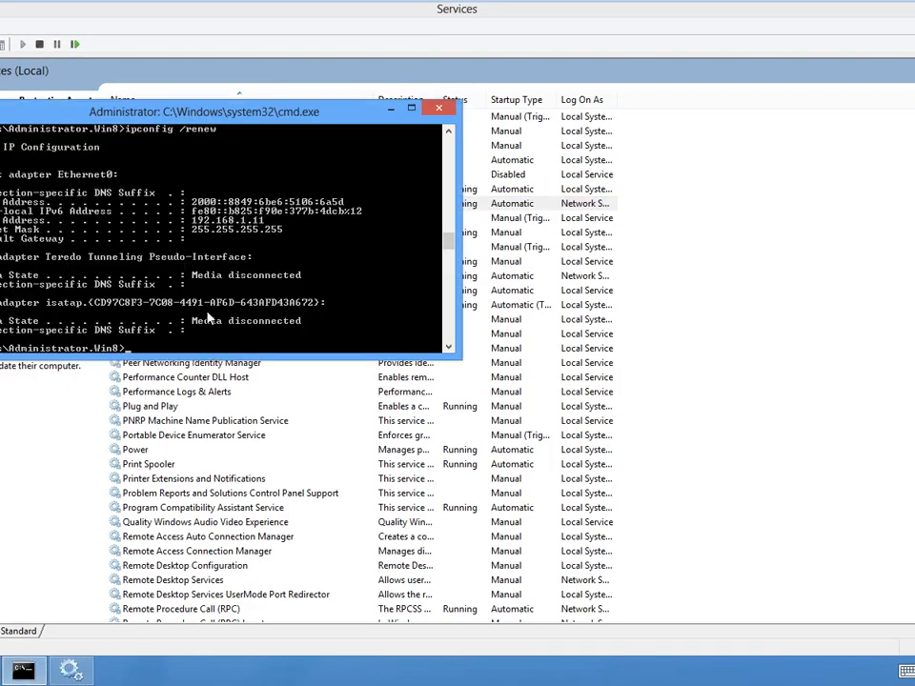
{"action": "key", "text": "Up"}
{"action": "key", "text": "Return"}
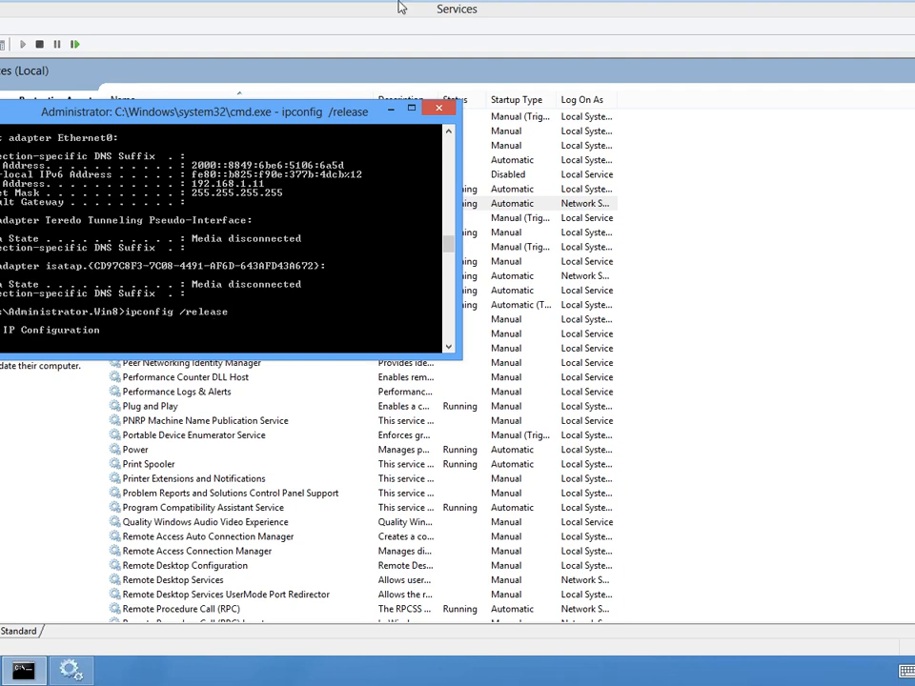
{"action": "mouse_move", "coordinate": [395, 6]}
{"action": "key", "text": "Up"}
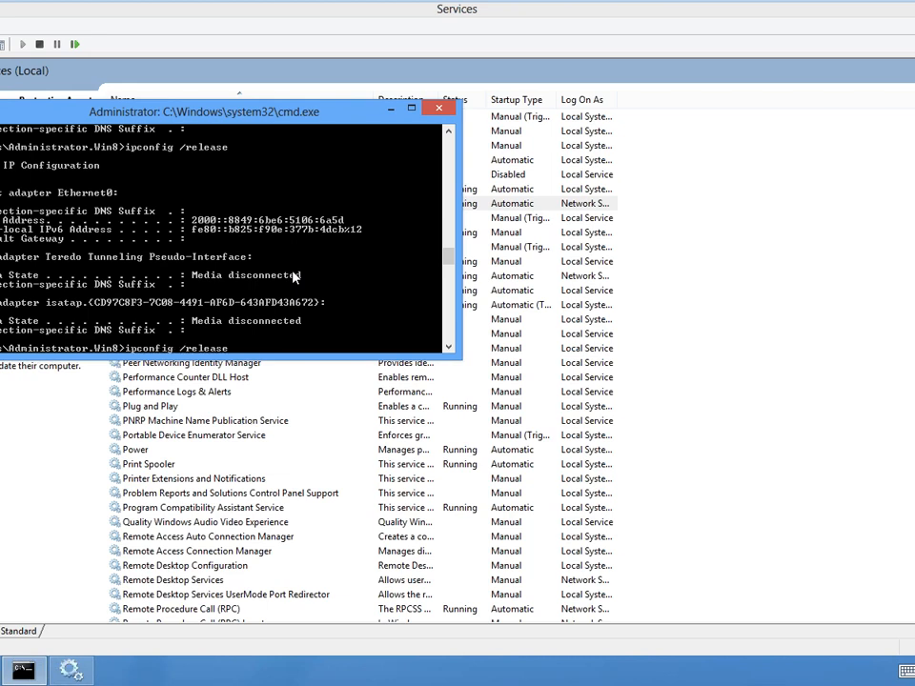
{"action": "key", "text": "Up"}
{"action": "key", "text": "Return"}
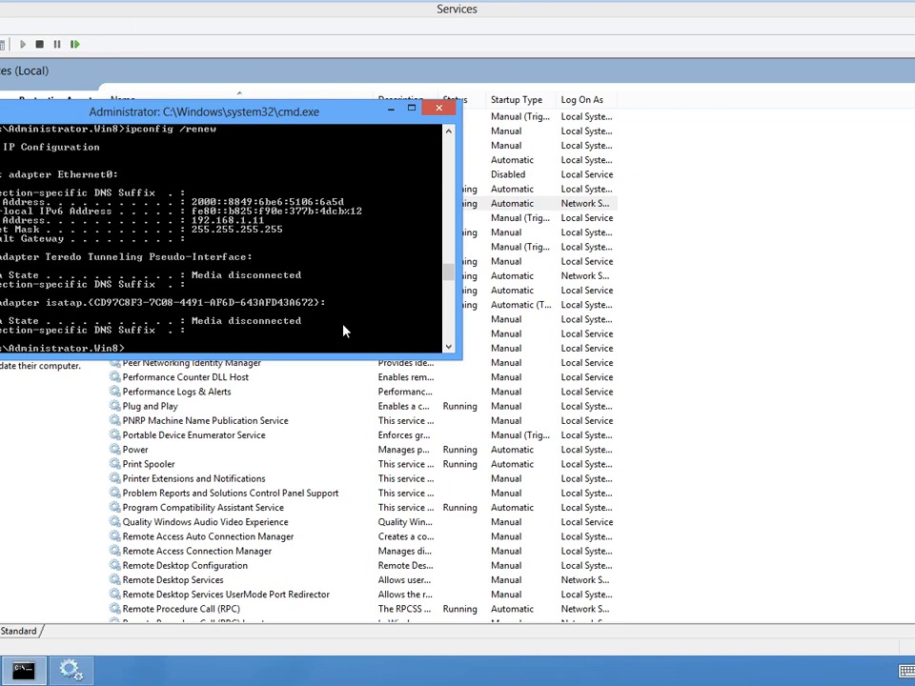
- Switch back to the server virtual machine and review the newest entries of the DhcpSrvLog-Sun log in the dhcp folder, then close it
{"action": "mouse_move", "coordinate": [188, 7]}
{"action": "left_click", "coordinate": [114, 13]}
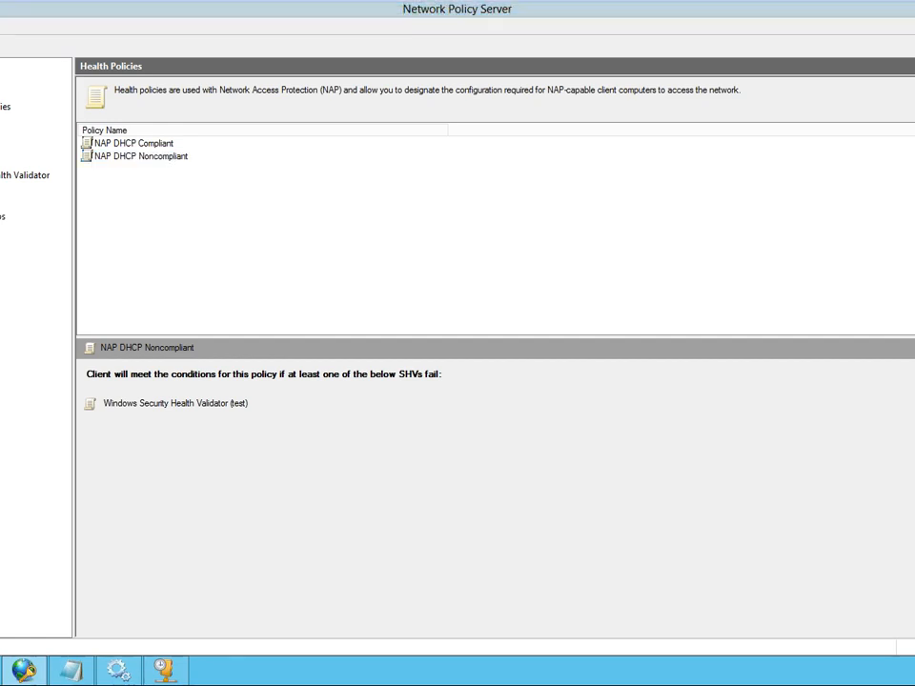
{"action": "mouse_move", "coordinate": [70, 671]}
{"action": "left_click", "coordinate": [94, 595]}
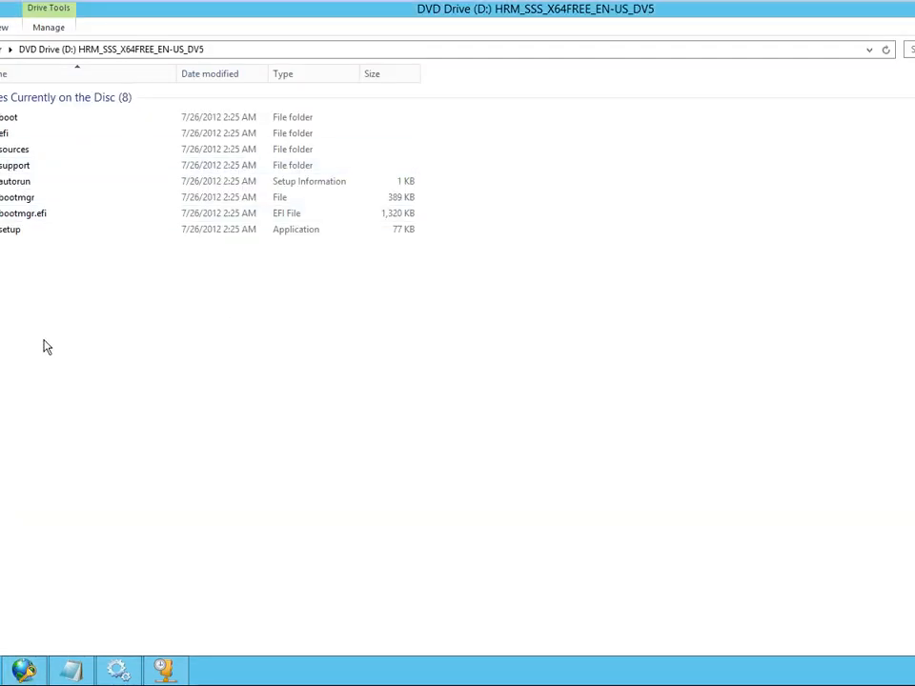
{"action": "key", "text": "alt+Tab"}
{"action": "left_click", "coordinate": [3, 671]}
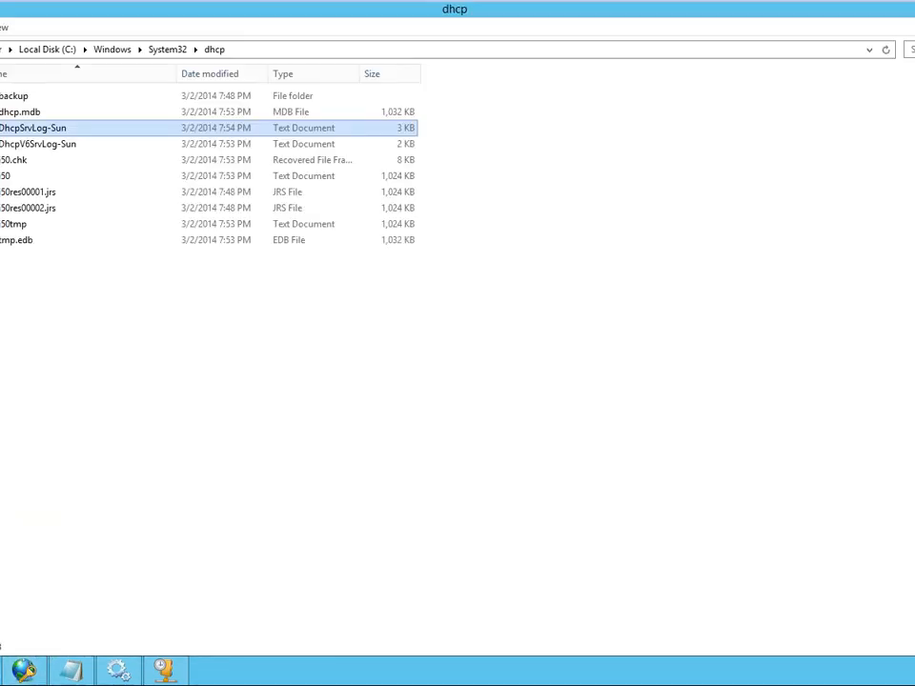
{"action": "double_click", "coordinate": [54, 130]}
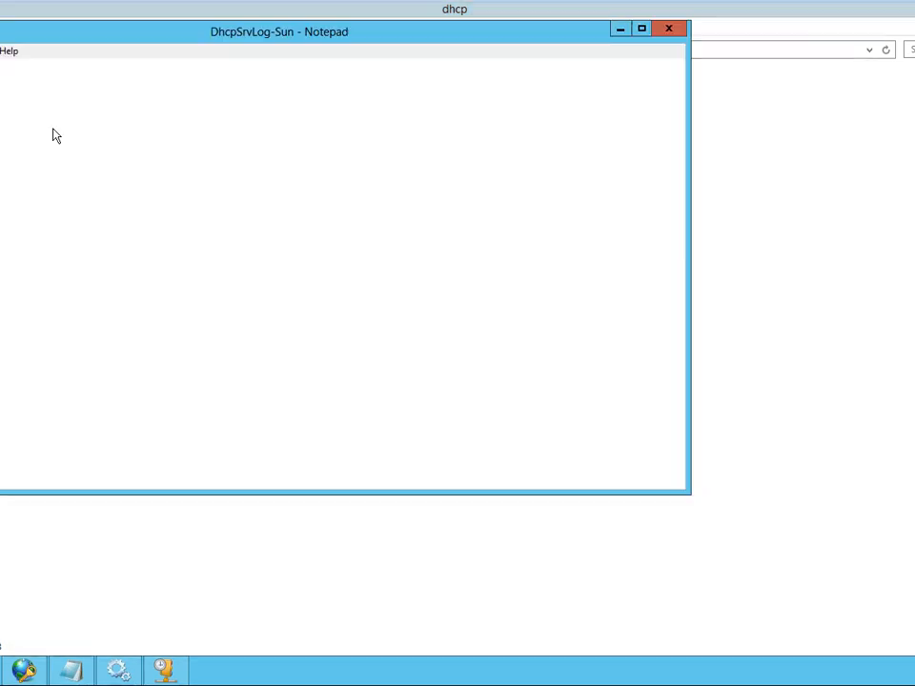
{"action": "key", "text": "ctrl+End"}
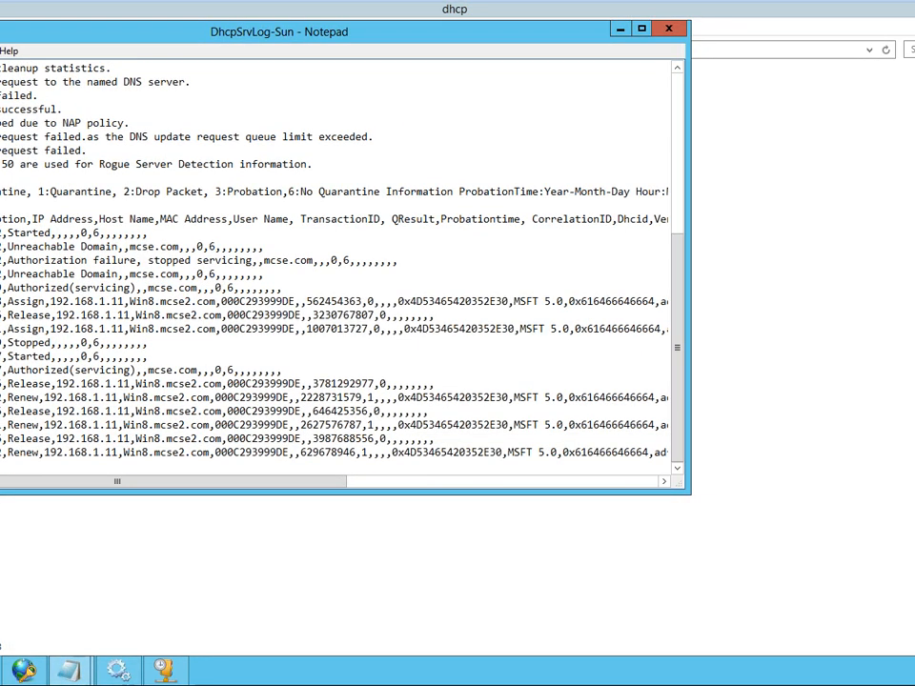
{"action": "left_click", "coordinate": [668, 30]}
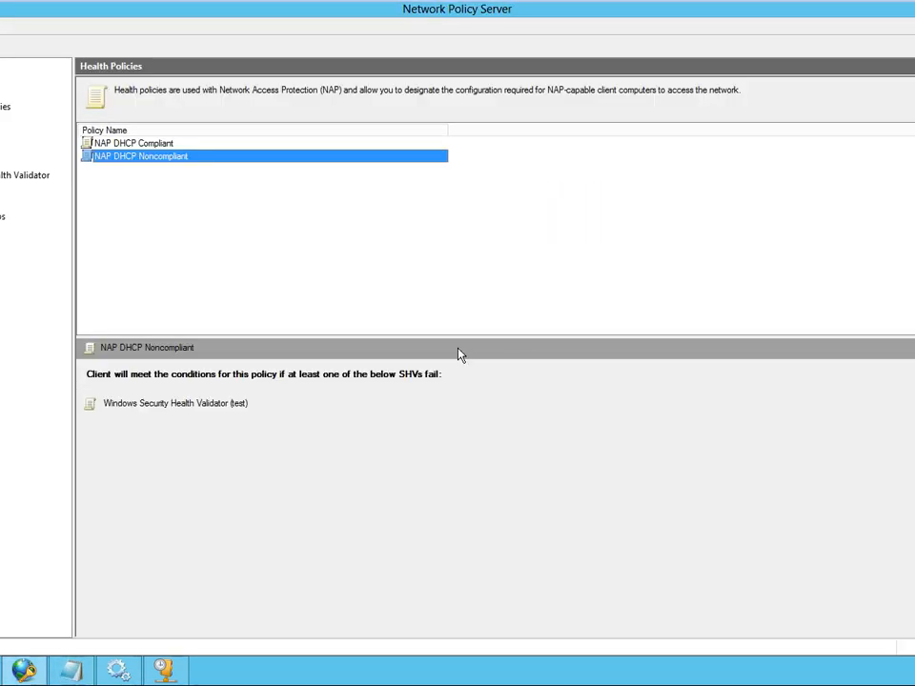
- Check the Network Access Protection settings in the DHCP server's IPv4 properties
{"action": "left_click", "coordinate": [166, 672]}
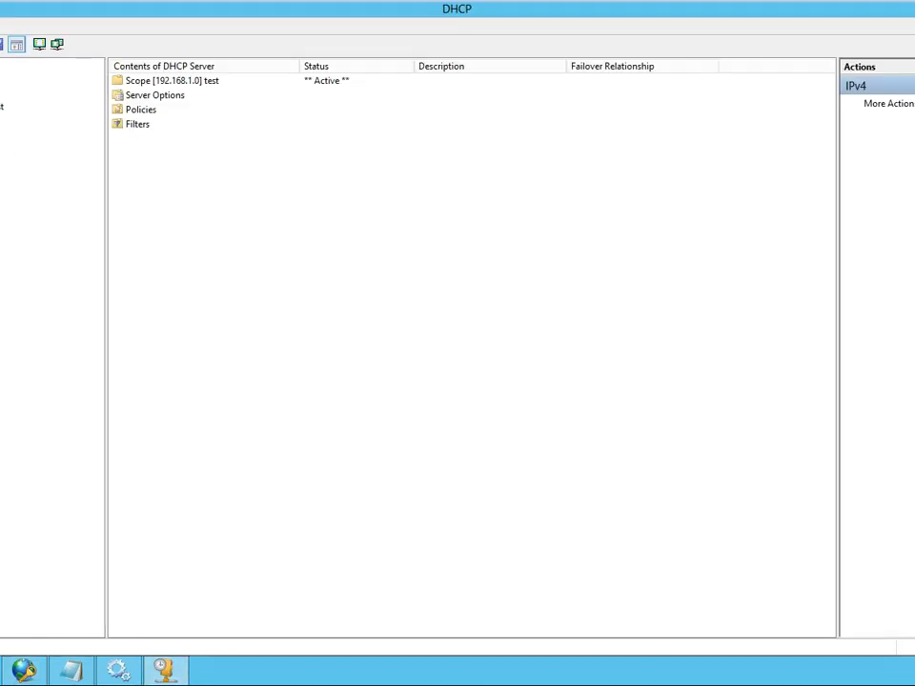
{"action": "right_click", "coordinate": [1, 93]}
{"action": "left_click", "coordinate": [9, 348]}
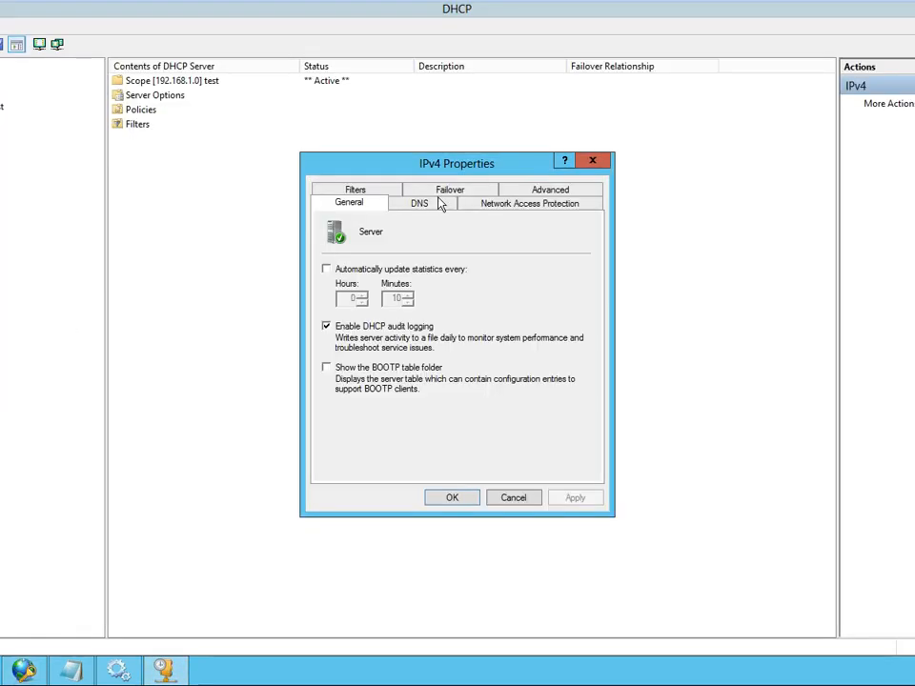
{"action": "left_click", "coordinate": [553, 202]}
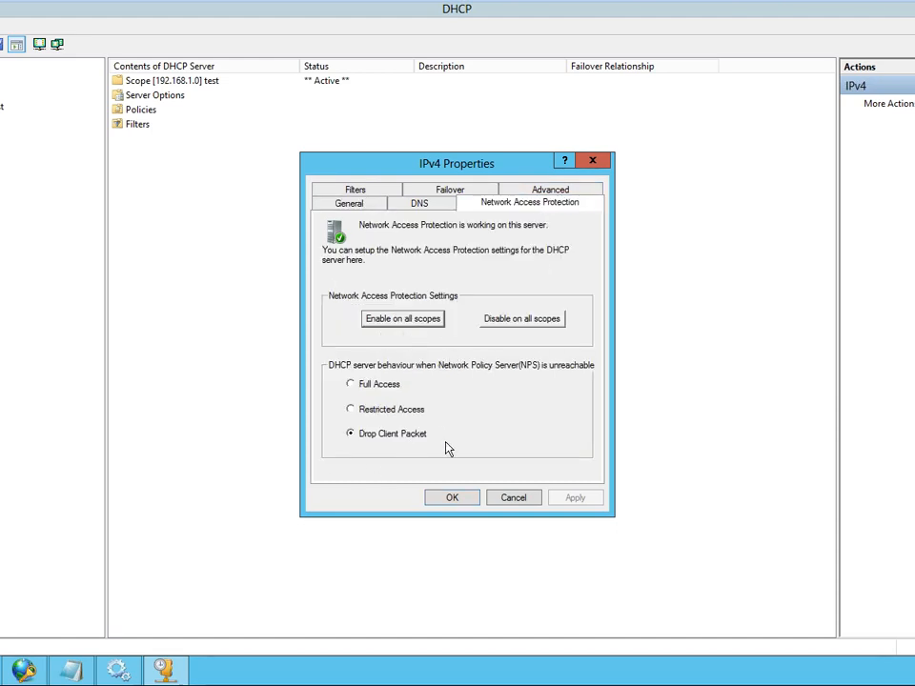
{"action": "left_click", "coordinate": [462, 498]}
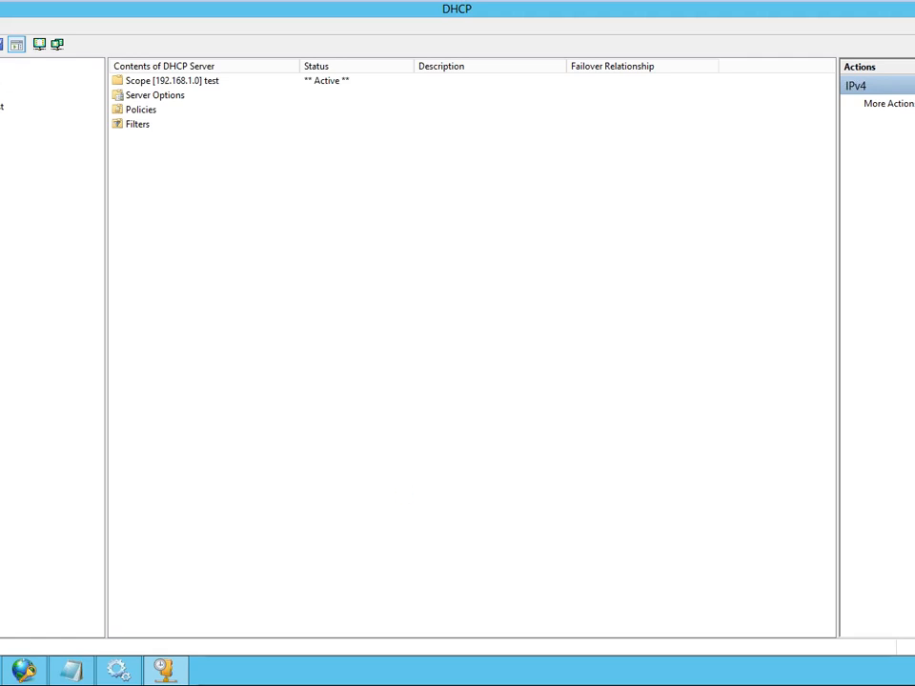
- Check the Network Access Protection settings and custom profile name in the properties of the test scope
{"action": "left_click", "coordinate": [0, 121]}
{"action": "right_click", "coordinate": [1, 106]}
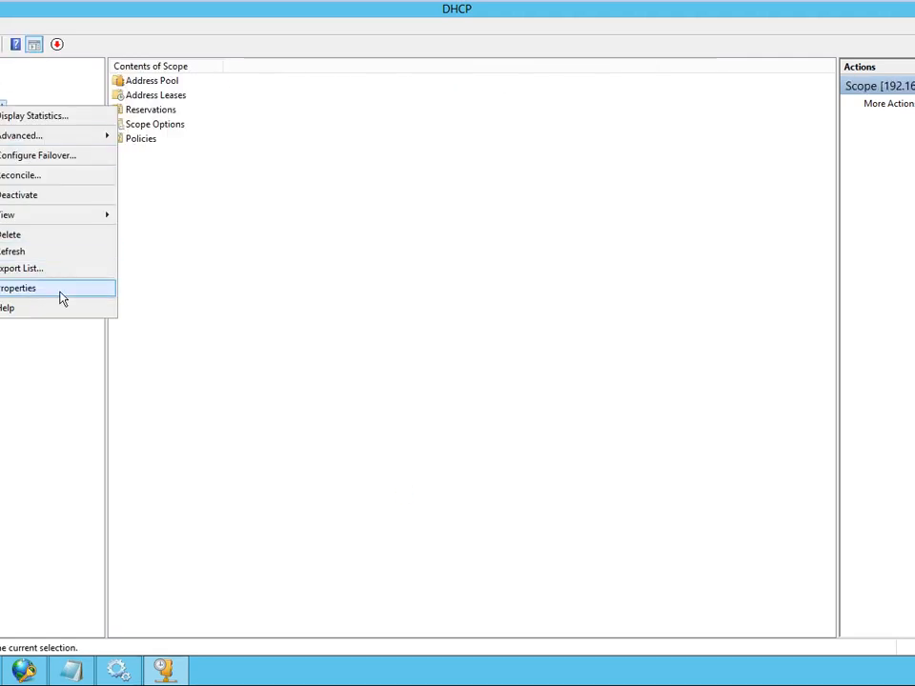
{"action": "left_click", "coordinate": [61, 299]}
{"action": "left_click", "coordinate": [435, 190]}
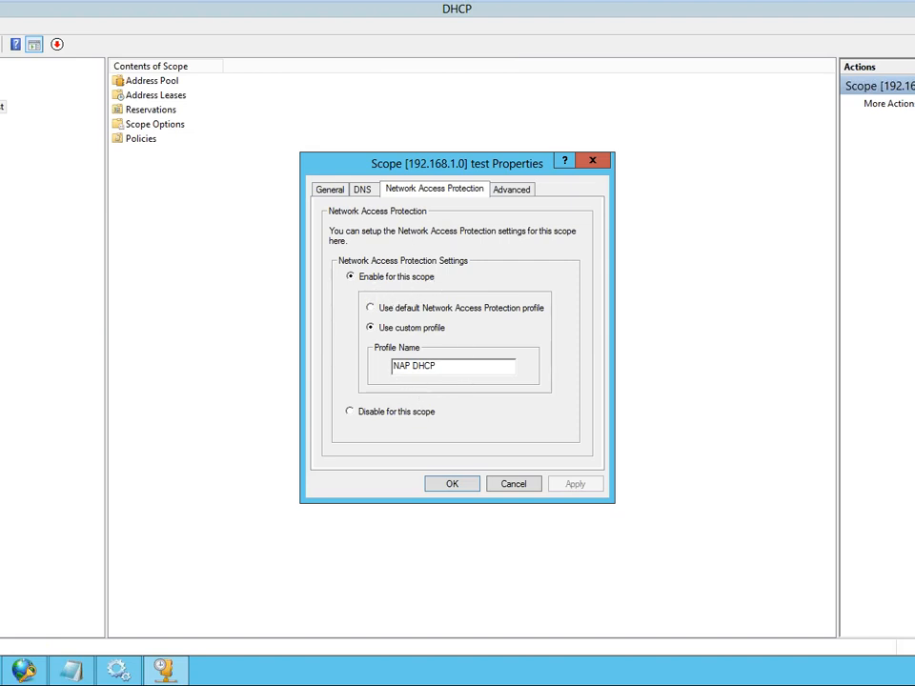
{"action": "left_click_drag", "start_coordinate": [439, 366], "coordinate": [191, 360]}
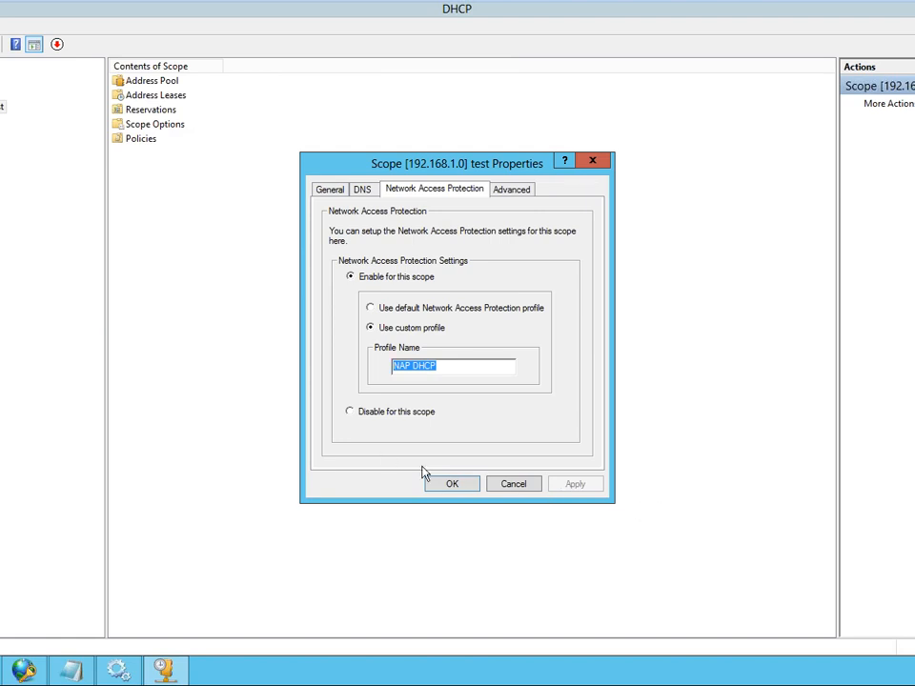
{"action": "left_click", "coordinate": [460, 481]}
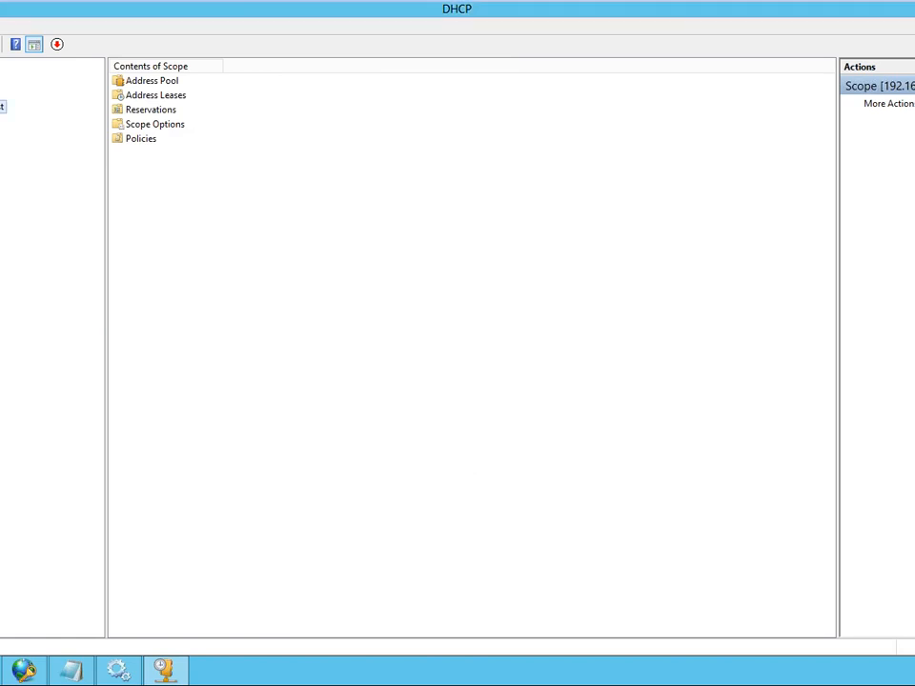
- View the database and backup paths in the dc.mcse.com DHCP server's properties, and close them without changes
{"action": "left_click", "coordinate": [0, 94]}
{"action": "right_click", "coordinate": [0, 83]}
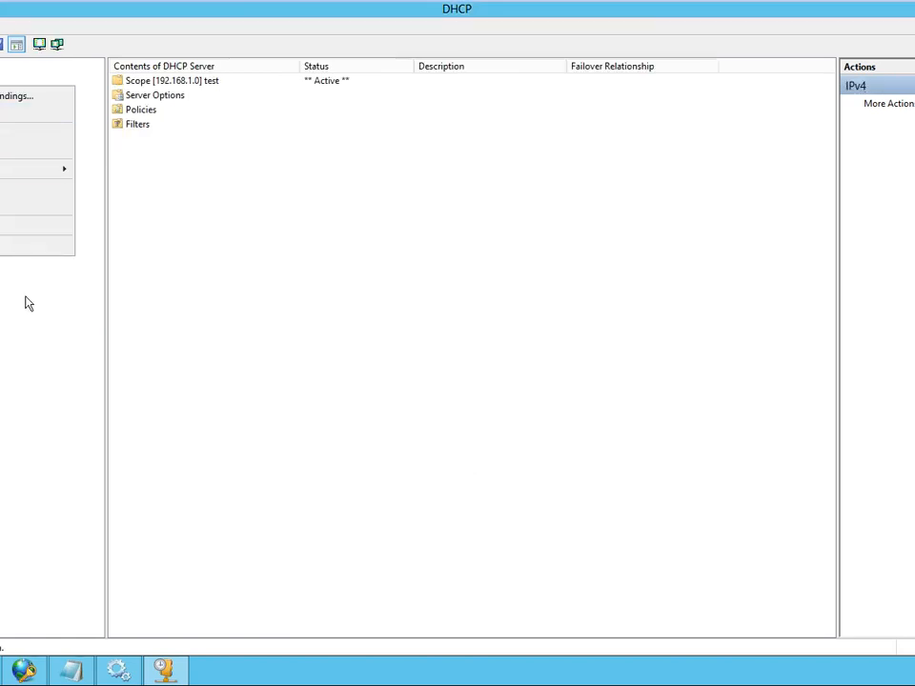
{"action": "left_click", "coordinate": [11, 229]}
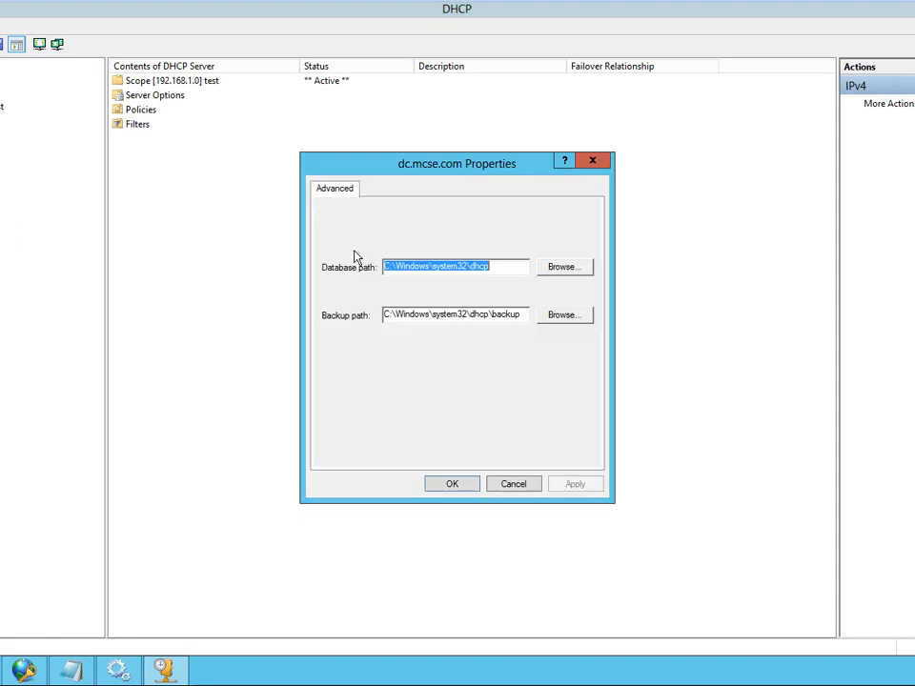
{"action": "left_click", "coordinate": [515, 484]}
{"action": "right_click", "coordinate": [0, 68]}
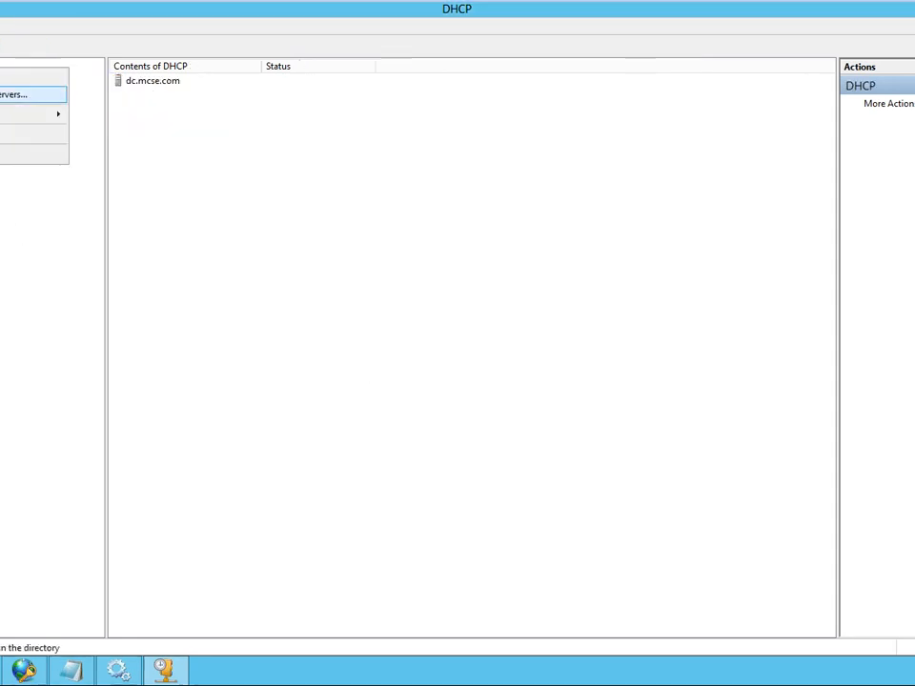
{"action": "mouse_move", "coordinate": [10, 112]}
{"action": "left_click", "coordinate": [0, 190]}
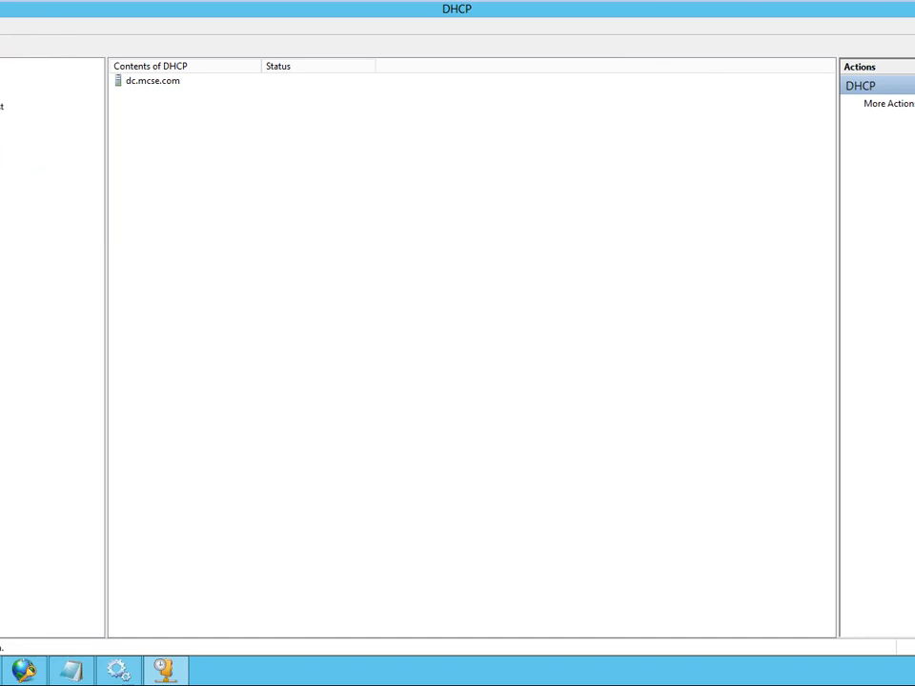
{"action": "right_click", "coordinate": [0, 63]}
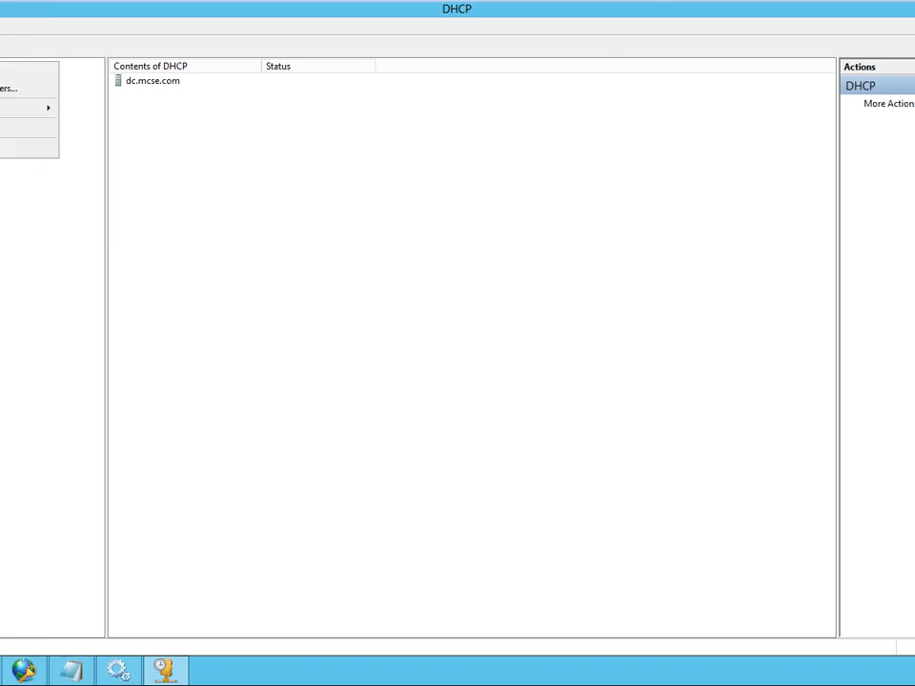
{"action": "left_click", "coordinate": [0, 88]}
{"action": "right_click", "coordinate": [0, 92]}
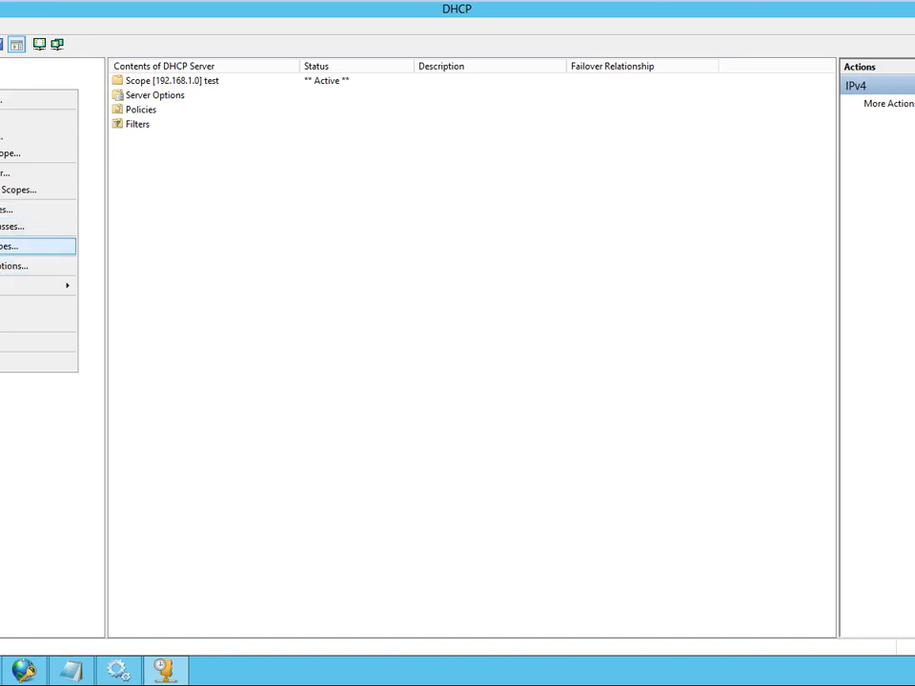
{"action": "mouse_move", "coordinate": [5, 286]}
{"action": "left_click", "coordinate": [300, 224]}
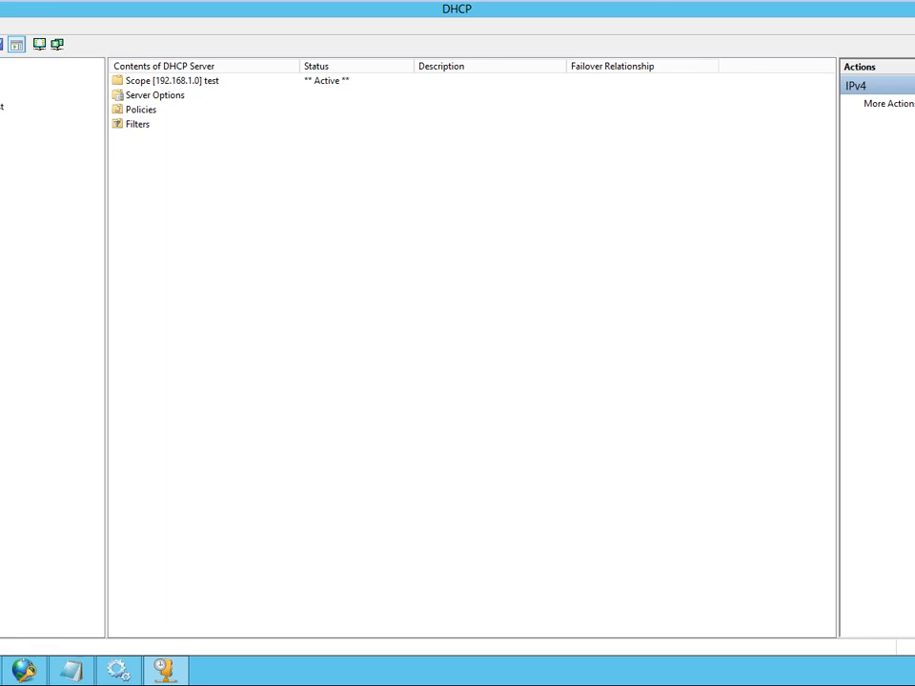
- Stop the DHCP service on dc.mcse.com and start it again
{"action": "right_click", "coordinate": [0, 80]}
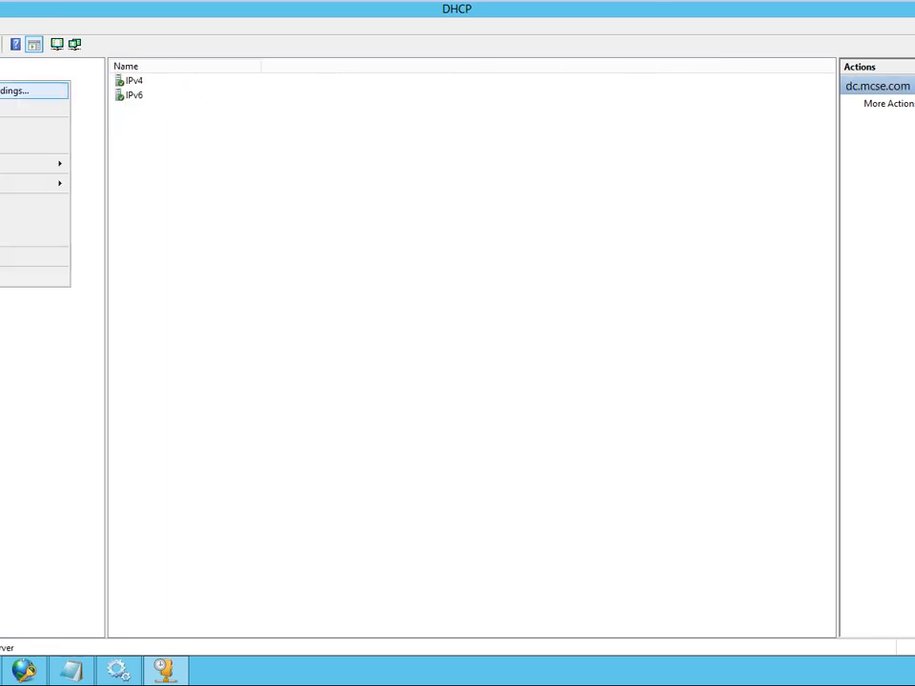
{"action": "mouse_move", "coordinate": [48, 164]}
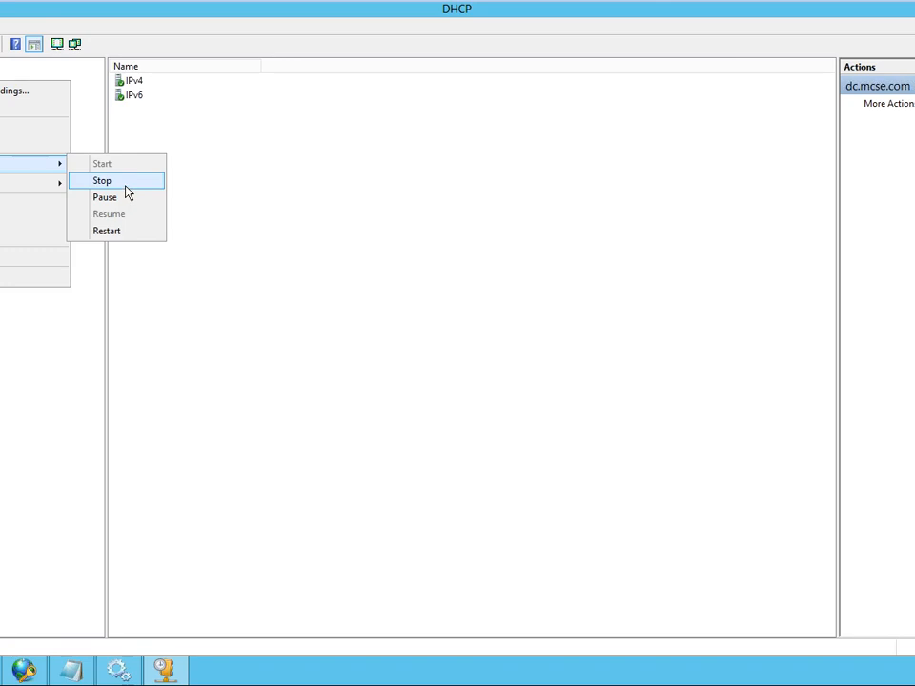
{"action": "left_click", "coordinate": [125, 186]}
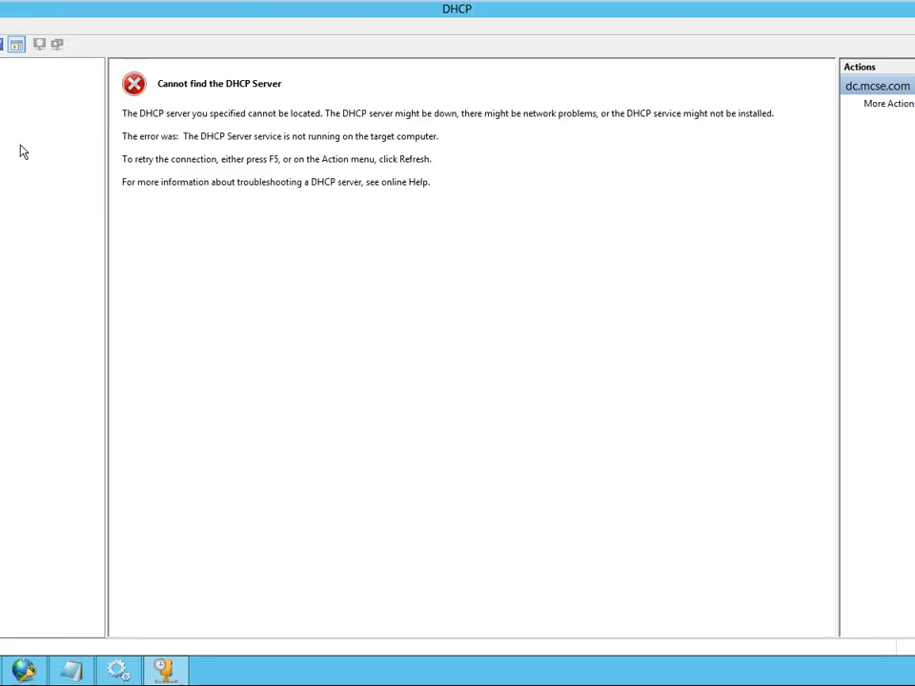
{"action": "right_click", "coordinate": [2, 84]}
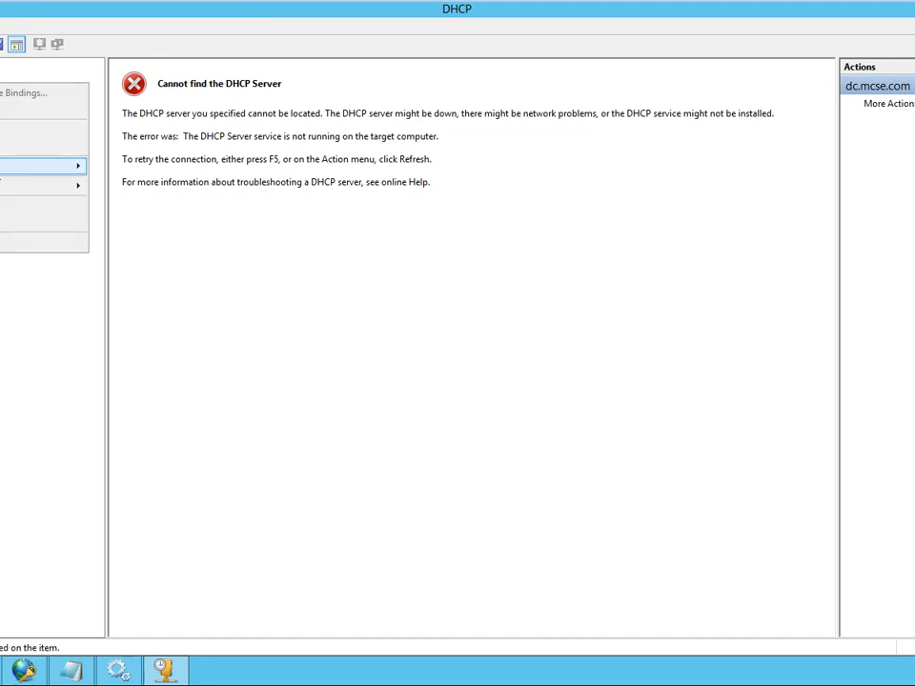
{"action": "mouse_move", "coordinate": [29, 166]}
{"action": "left_click", "coordinate": [114, 169]}
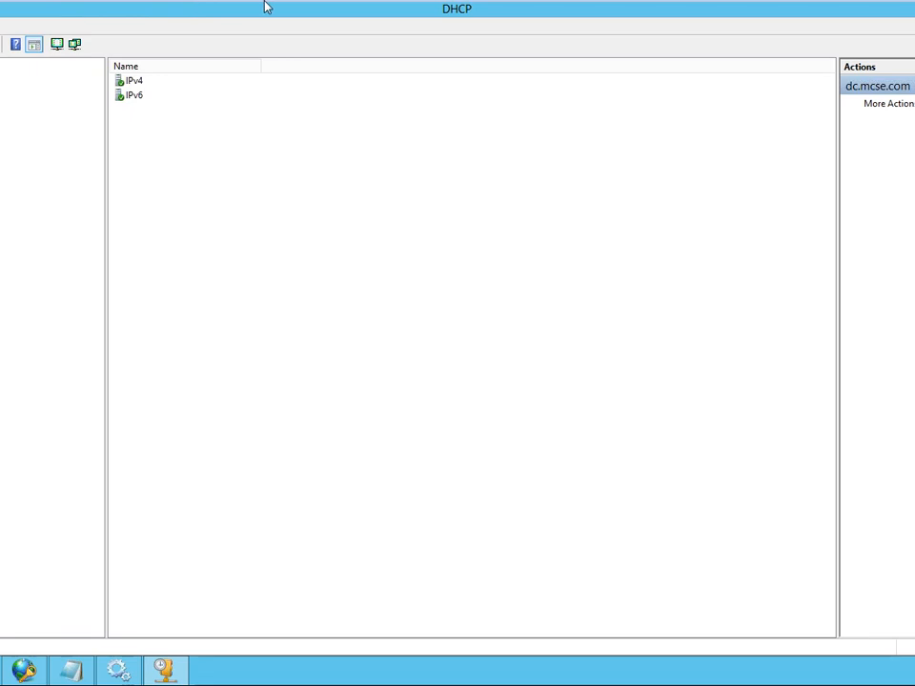
- Switch to Network Policy Server and review the overview, conditions, constraints and settings of the NAP DHCP Compliant network policy
{"action": "mouse_move", "coordinate": [303, 25]}
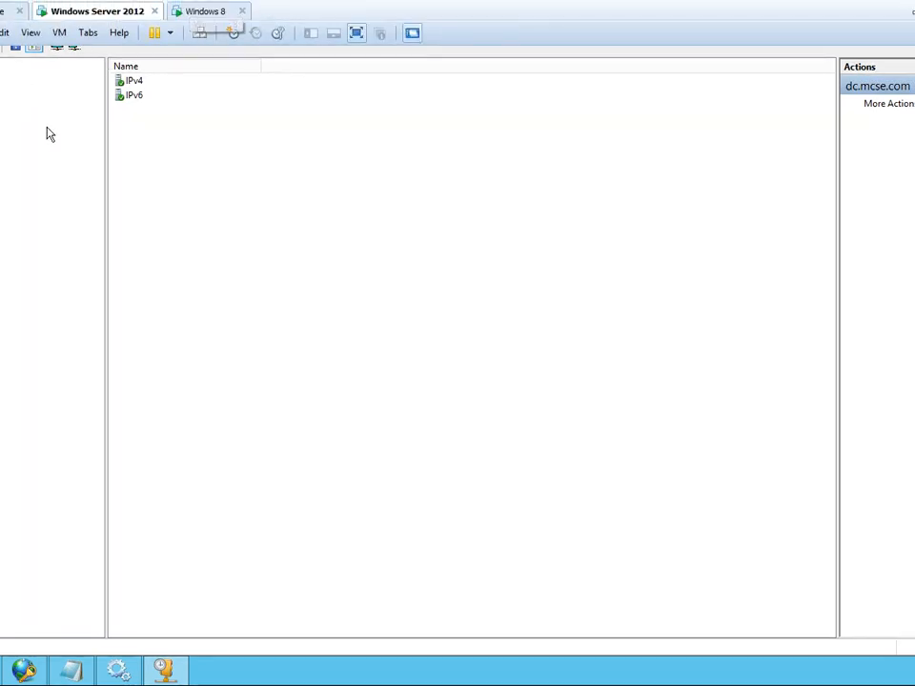
{"action": "left_click", "coordinate": [167, 672]}
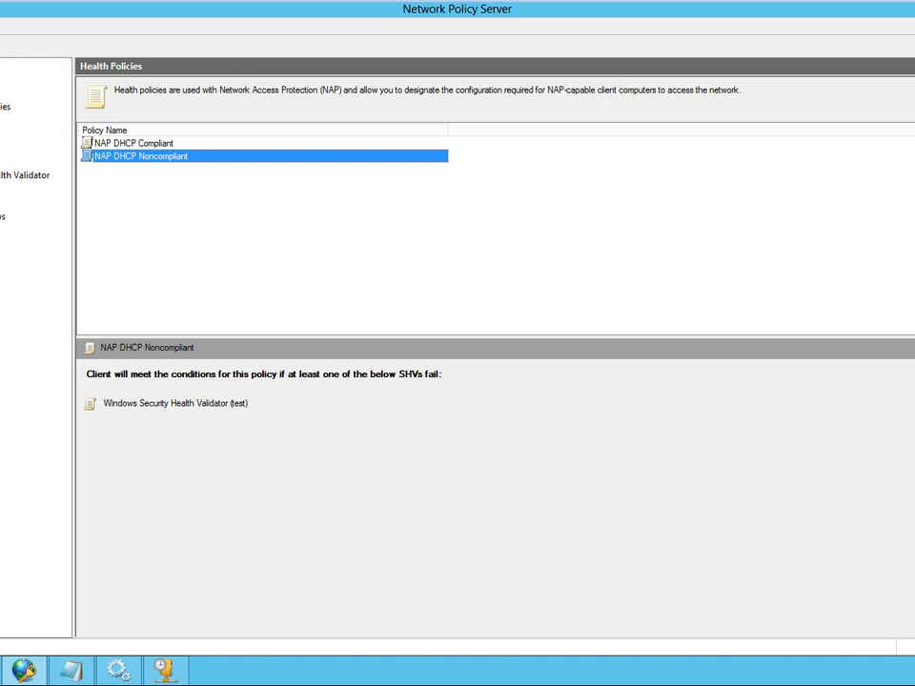
{"action": "left_click", "coordinate": [1, 120]}
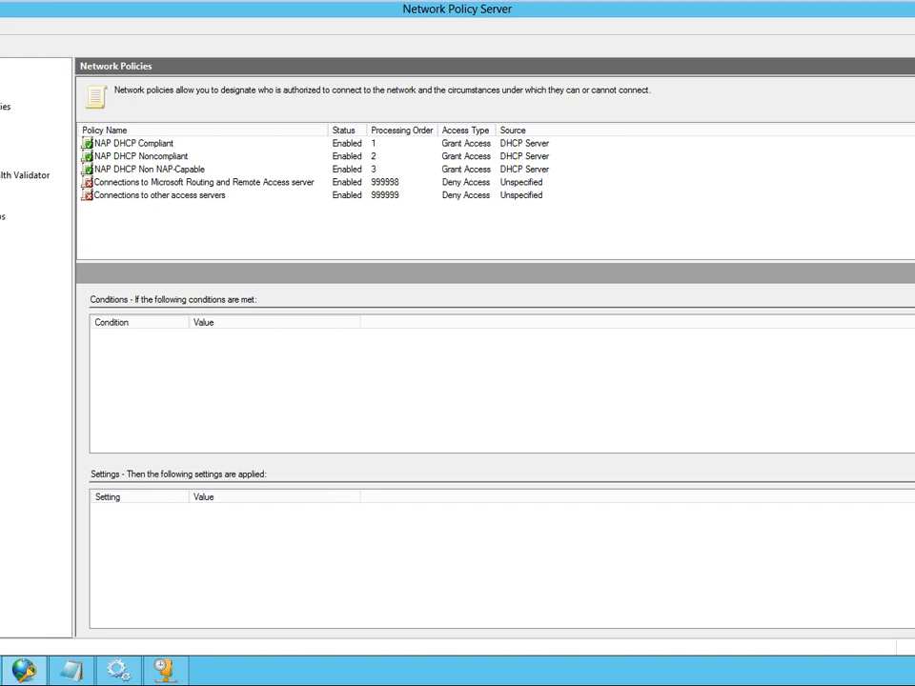
{"action": "double_click", "coordinate": [129, 143]}
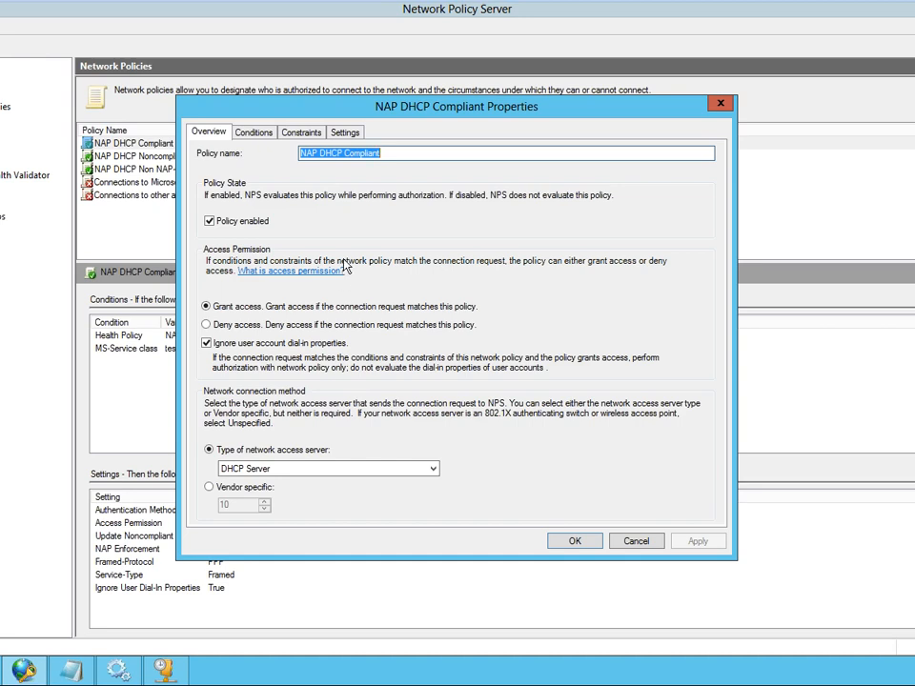
{"action": "left_click", "coordinate": [252, 137]}
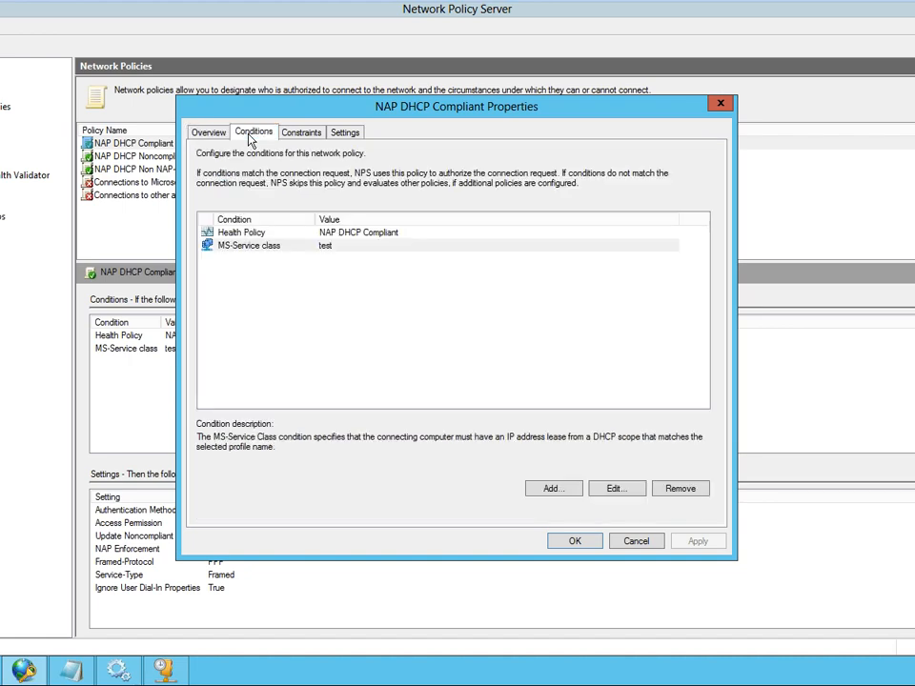
{"action": "left_click", "coordinate": [314, 136]}
{"action": "left_click", "coordinate": [347, 135]}
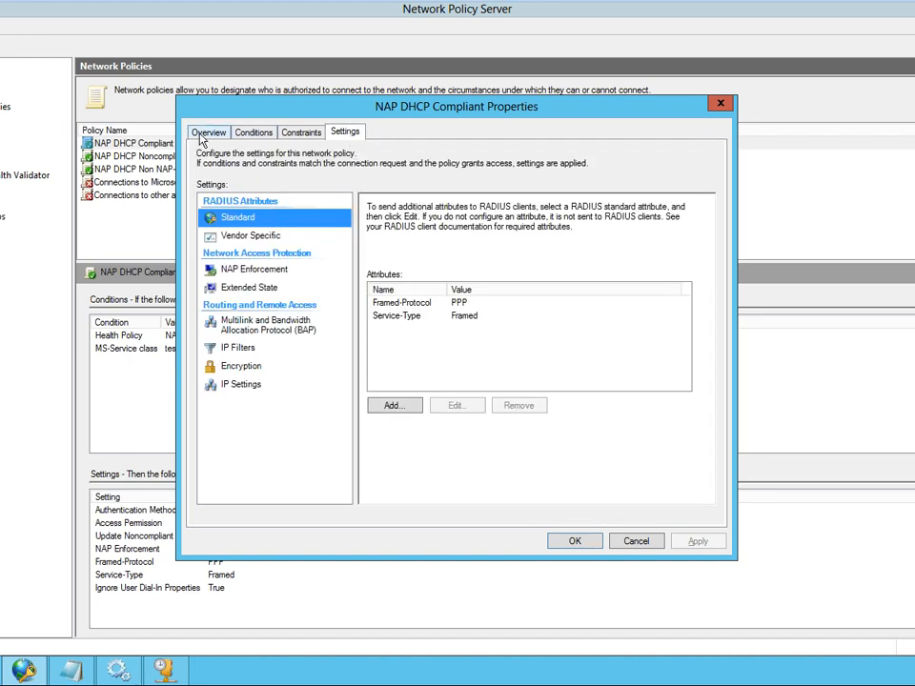
{"action": "left_click", "coordinate": [210, 133]}
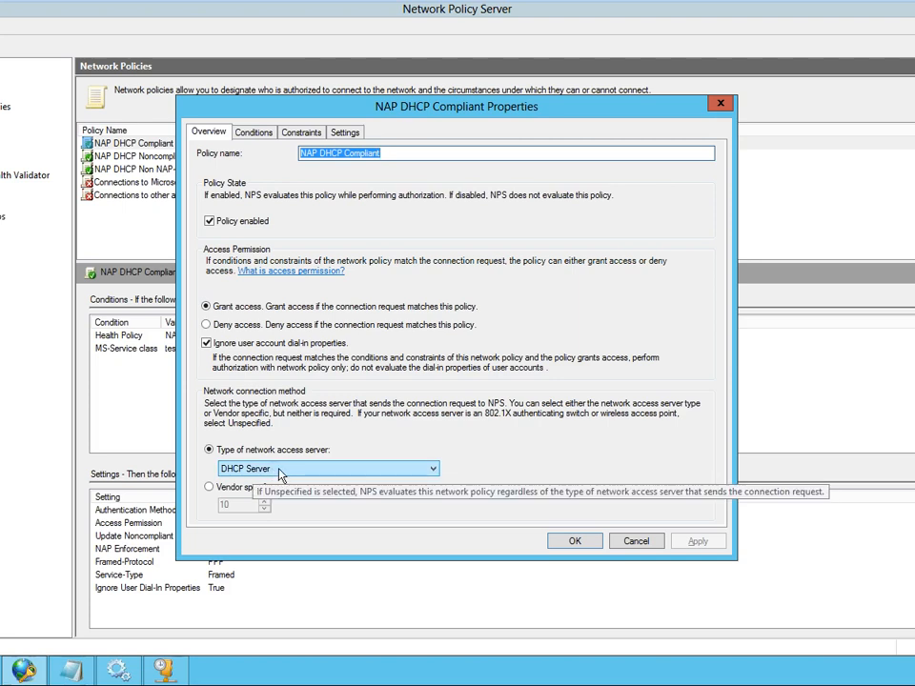
{"action": "left_click", "coordinate": [253, 133]}
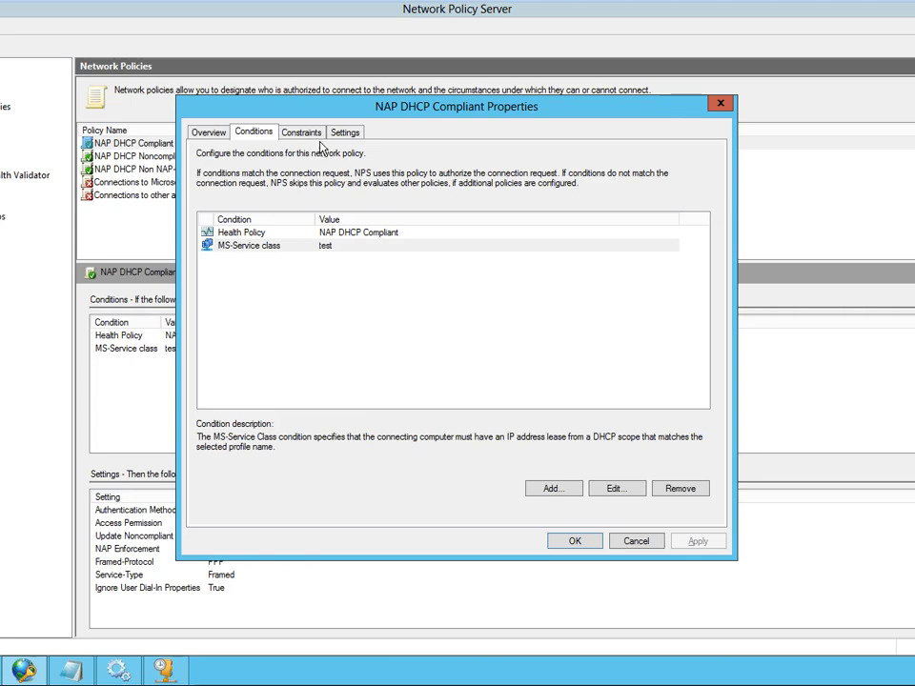
{"action": "left_click", "coordinate": [311, 135]}
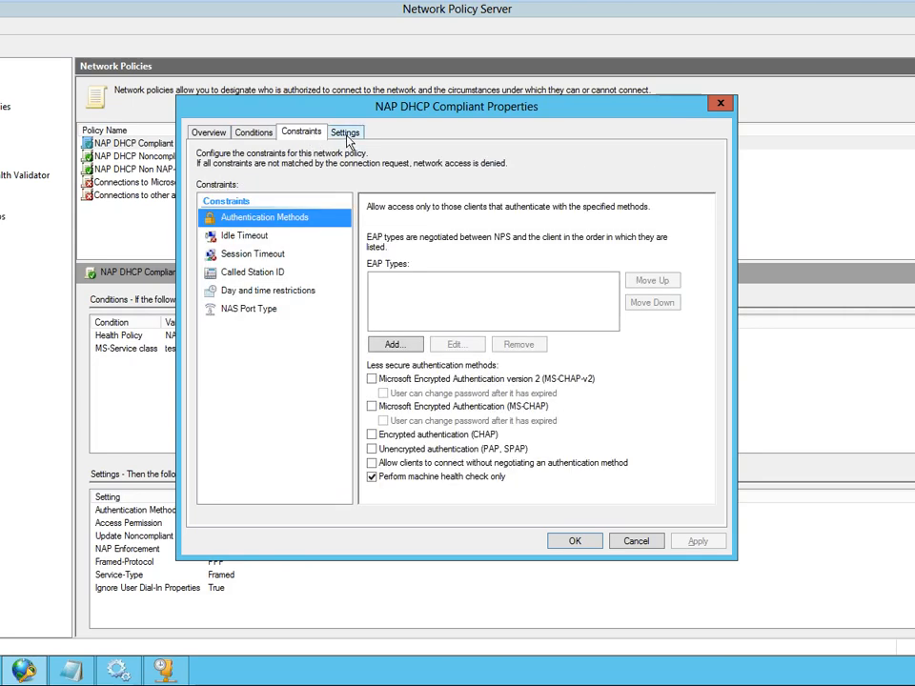
{"action": "left_click", "coordinate": [347, 138]}
{"action": "left_click", "coordinate": [252, 133]}
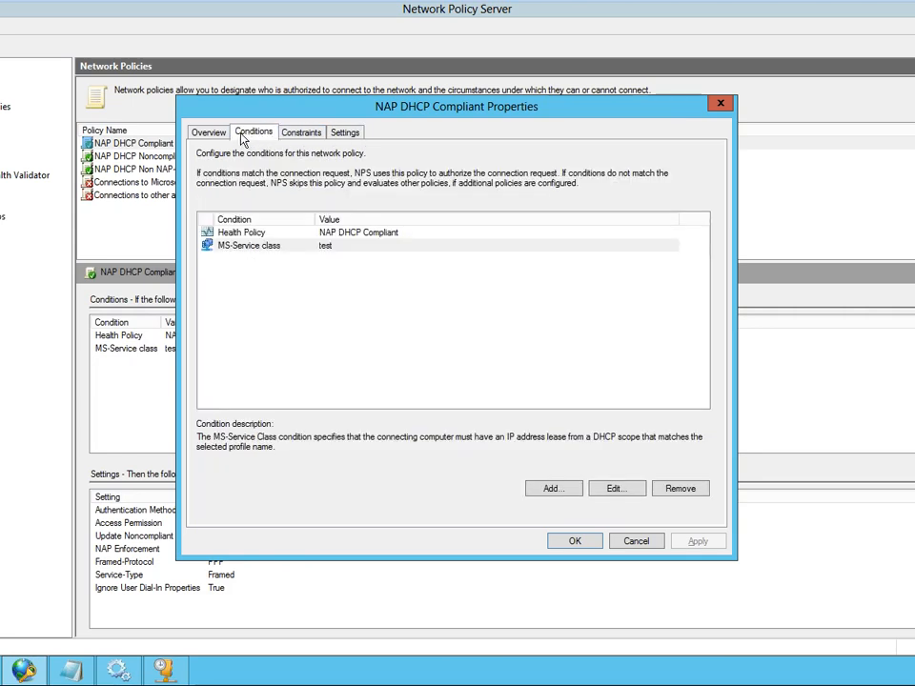
{"action": "left_click", "coordinate": [208, 133]}
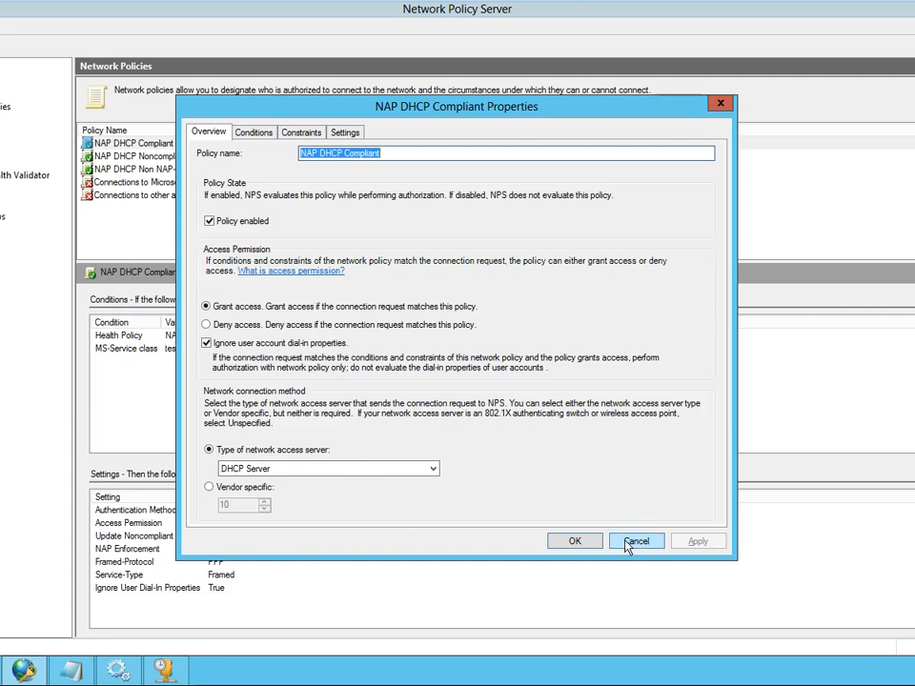
{"action": "left_click", "coordinate": [575, 540]}
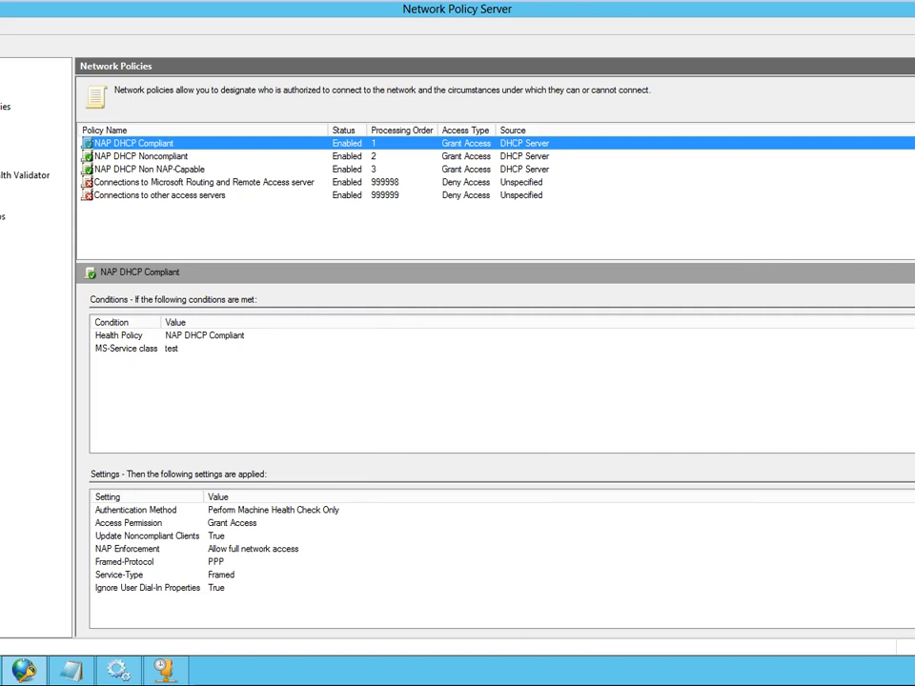
- Check the client SHV checks and the validator setting used in the NAP DHCP Compliant health policy
{"action": "left_click", "coordinate": [2, 135]}
{"action": "left_click", "coordinate": [174, 144]}
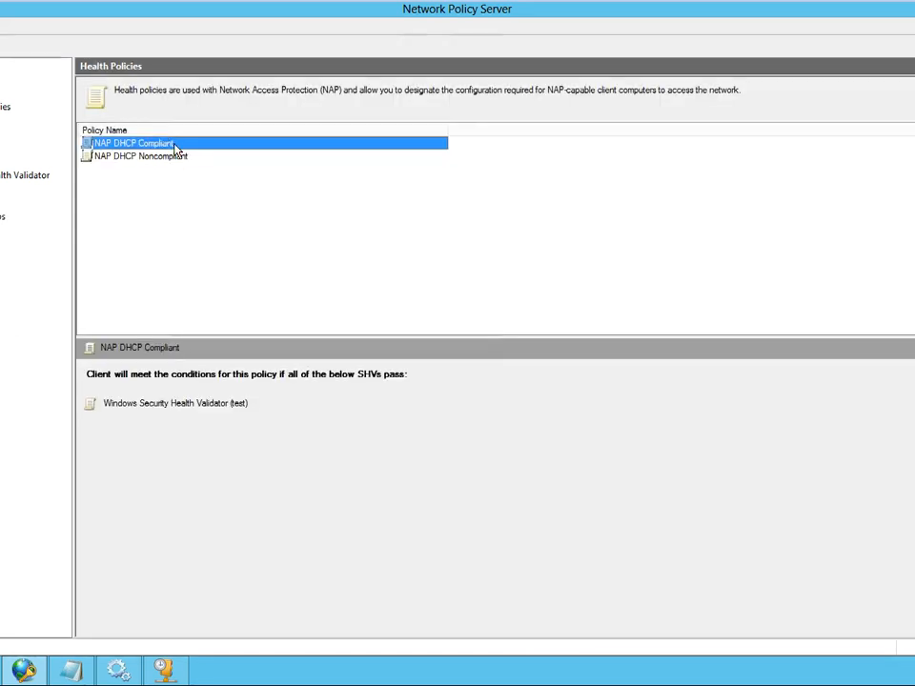
{"action": "double_click", "coordinate": [175, 148]}
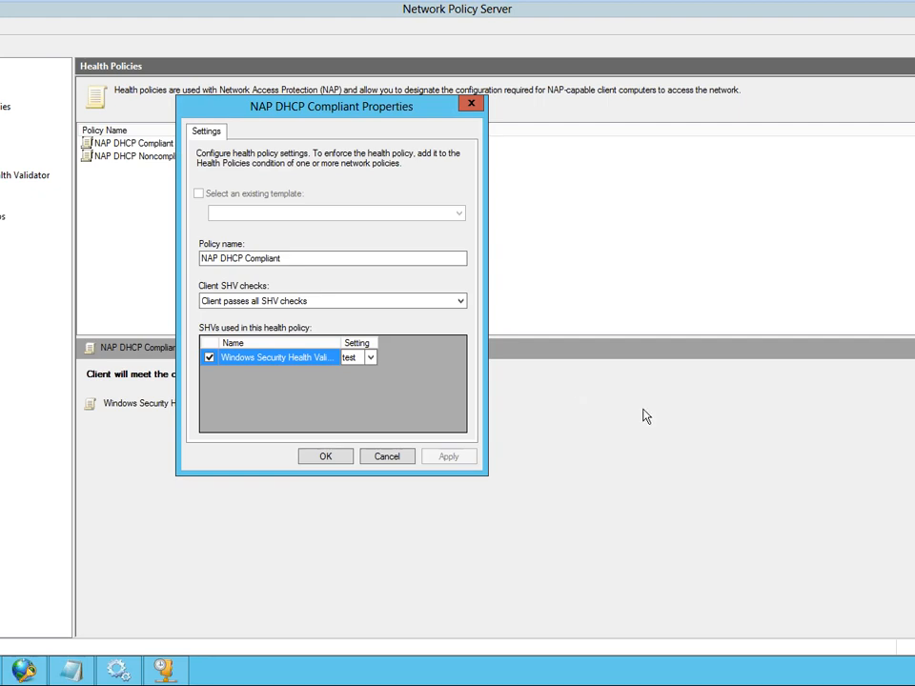
{"action": "left_click", "coordinate": [328, 457]}
- Switch to the Windows 8 virtual machine and run ipconfig /renew again in the command prompt
{"action": "mouse_move", "coordinate": [526, 6]}
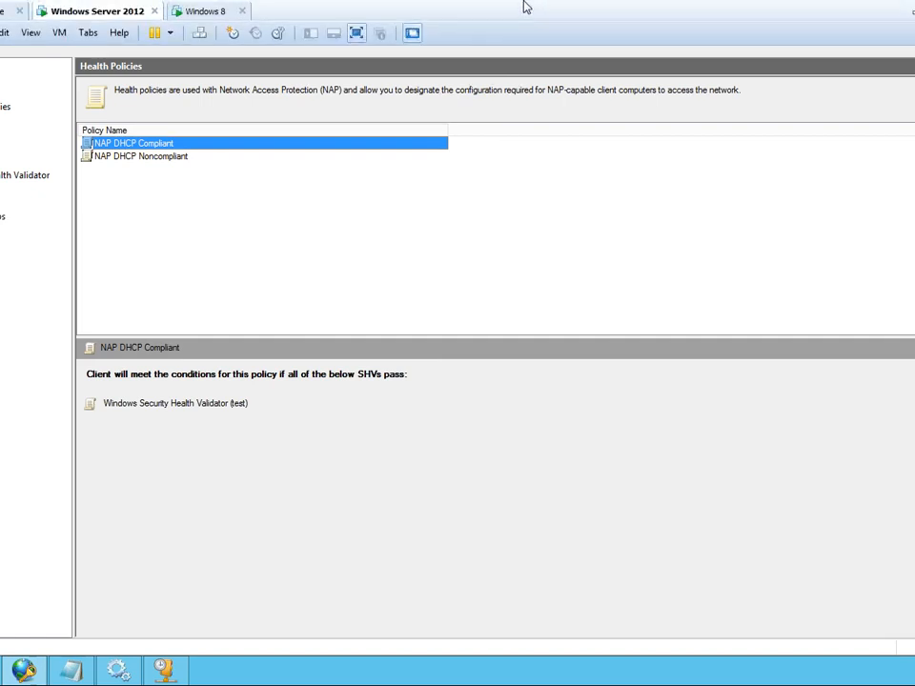
{"action": "left_click", "coordinate": [191, 17]}
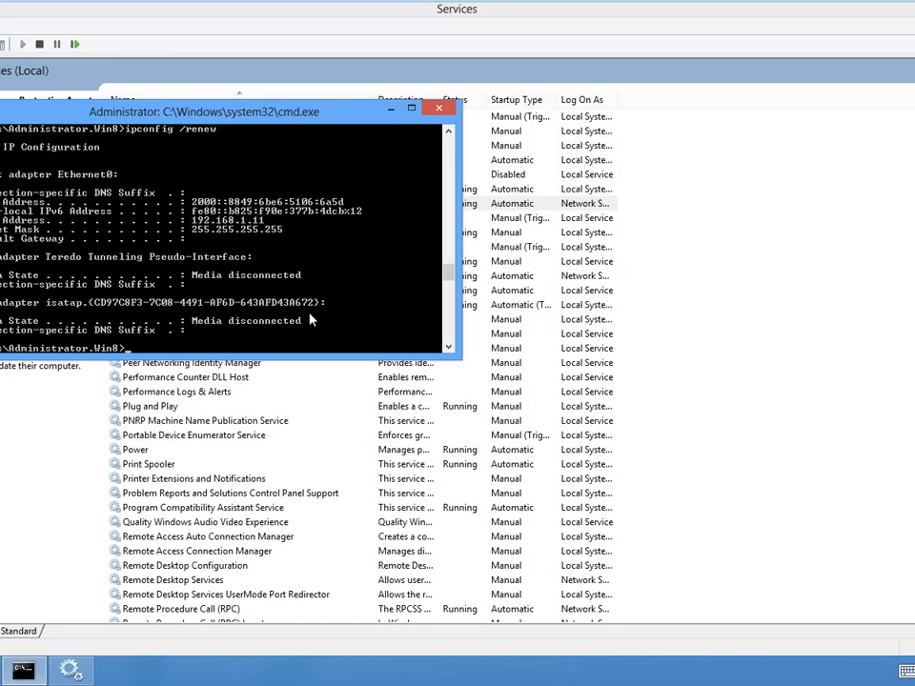
{"action": "key", "text": "Up"}
{"action": "key", "text": "Return"}
- Switch to PowerPoint and start the slide show from the "What Is a Health Policy?" slide
{"action": "mouse_move", "coordinate": [566, 4]}
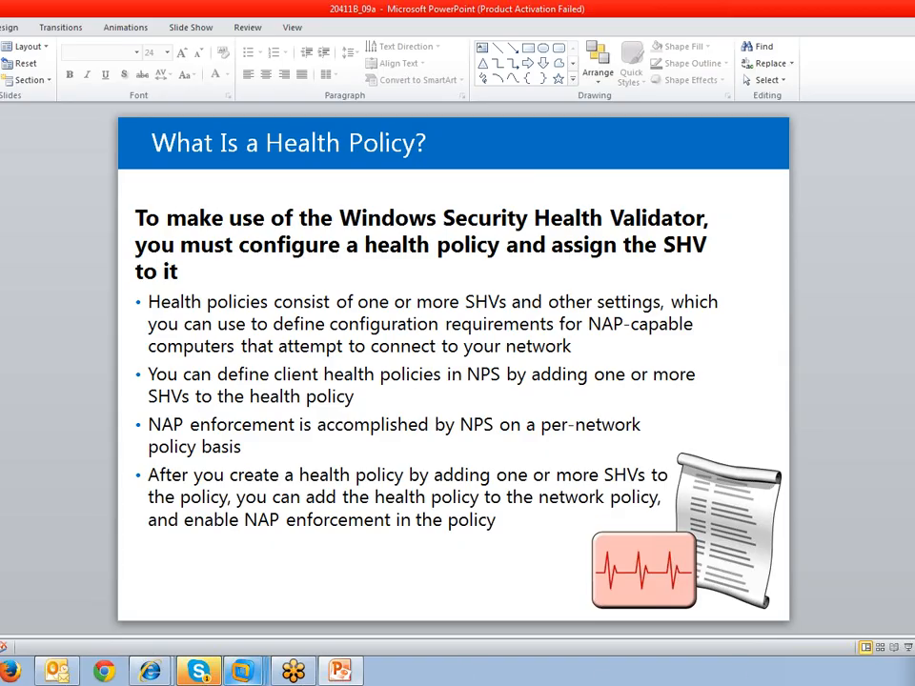
{"action": "left_click", "coordinate": [908, 647]}
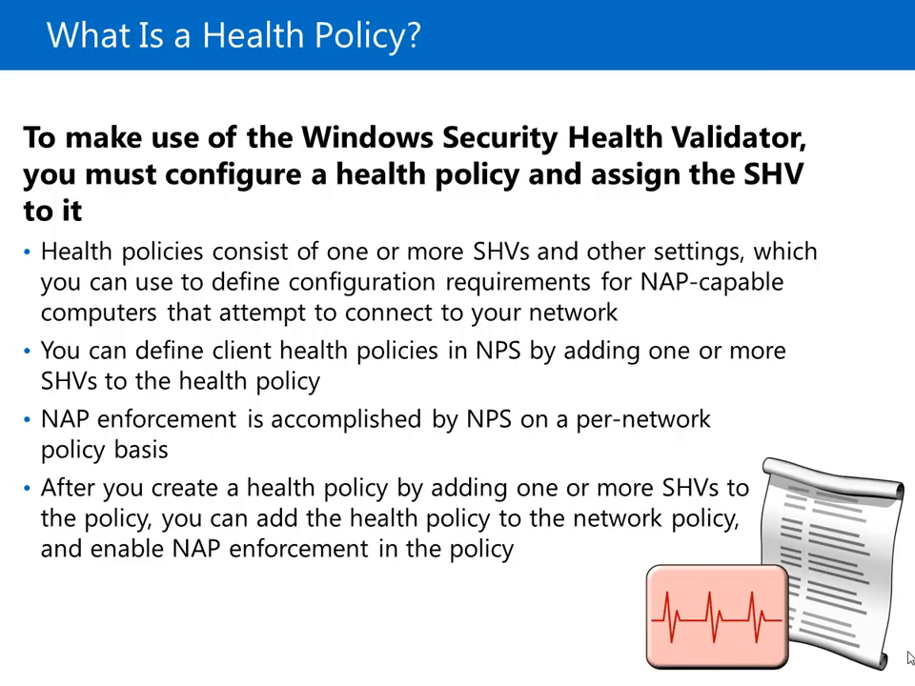
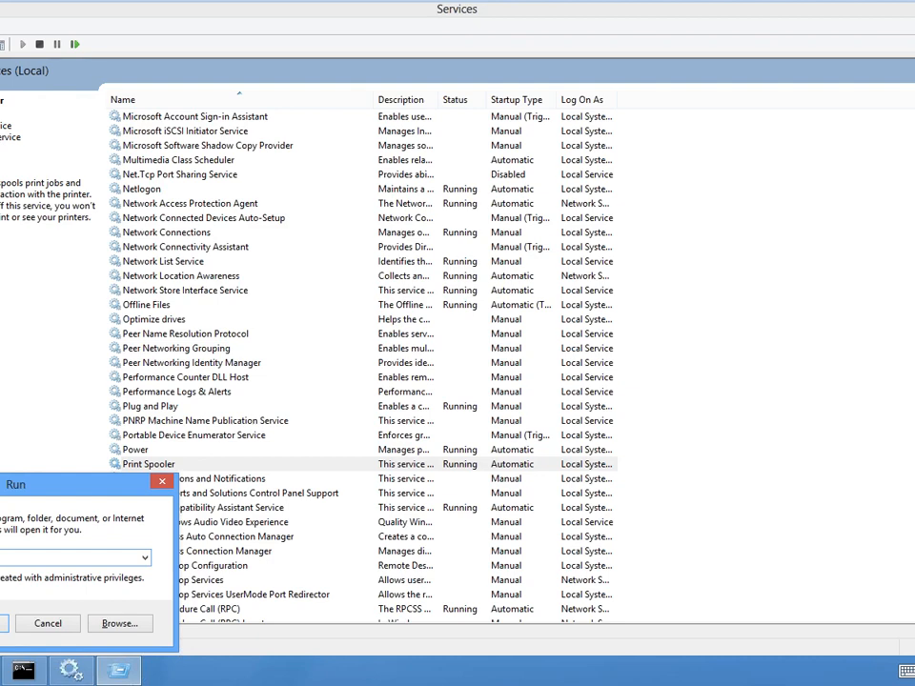
- Launch NAP Client Configuration (napclcfg), maximize its window and show the enforcement clients
{"action": "key", "text": "Return"}
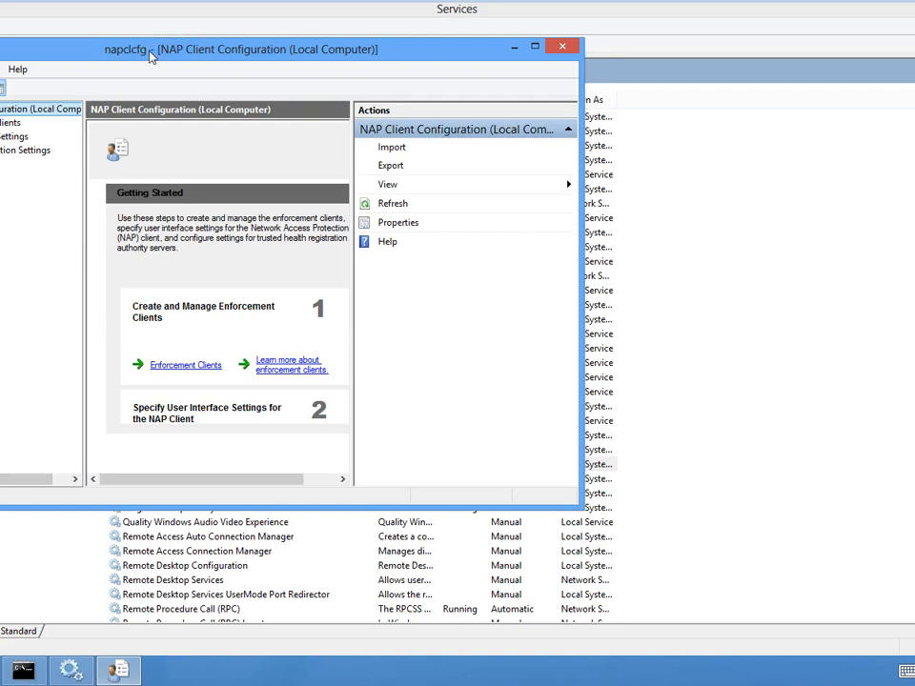
{"action": "double_click", "coordinate": [150, 55]}
{"action": "left_click", "coordinate": [120, 300]}
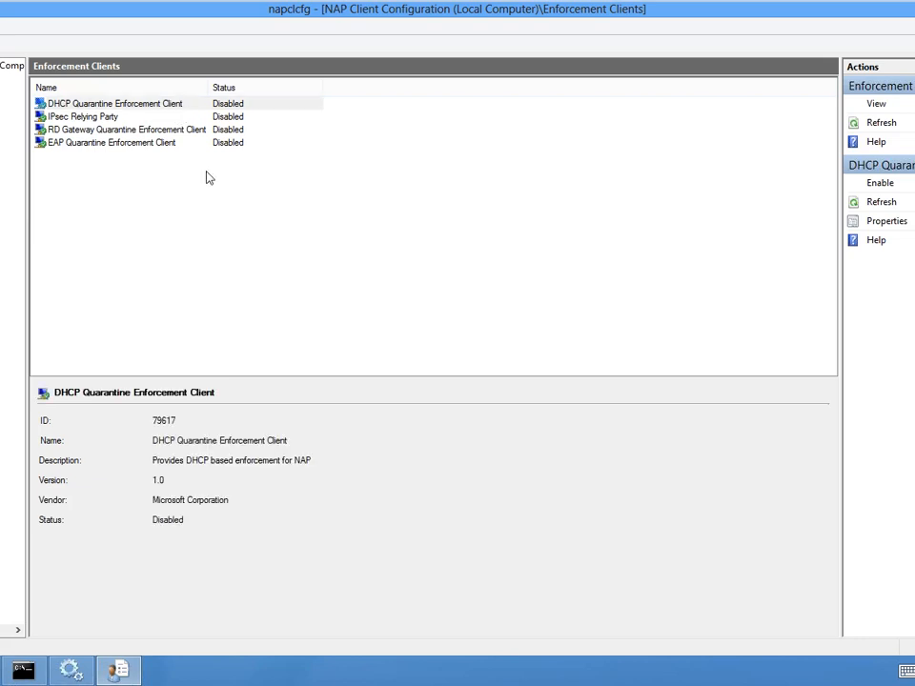
- Try to enable the DHCP Quarantine Enforcement Client directly from the enforcement clients list
{"action": "right_click", "coordinate": [183, 105]}
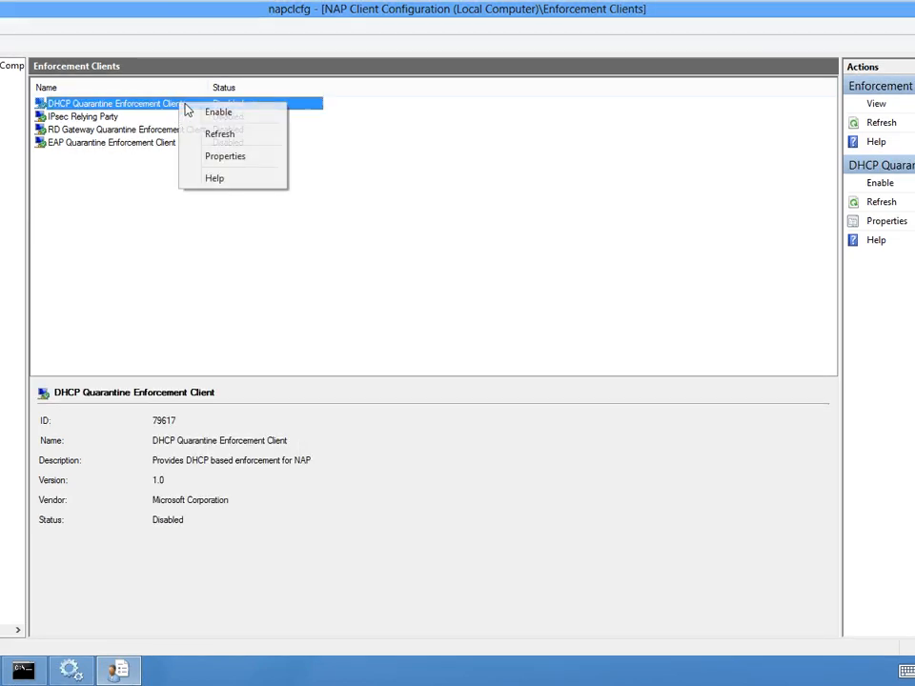
{"action": "left_click", "coordinate": [215, 112]}
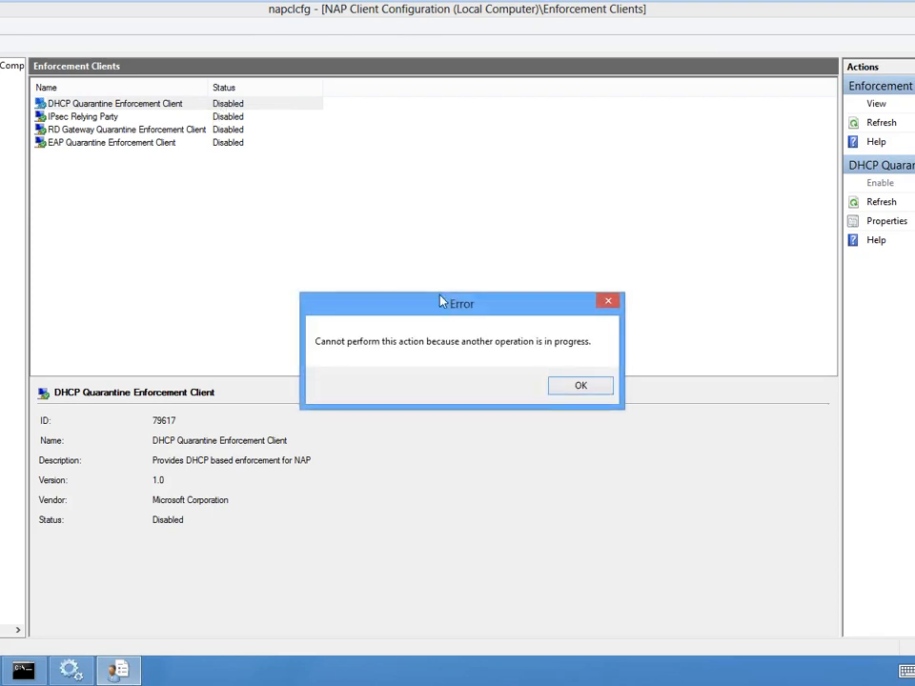
{"action": "left_click", "coordinate": [576, 385]}
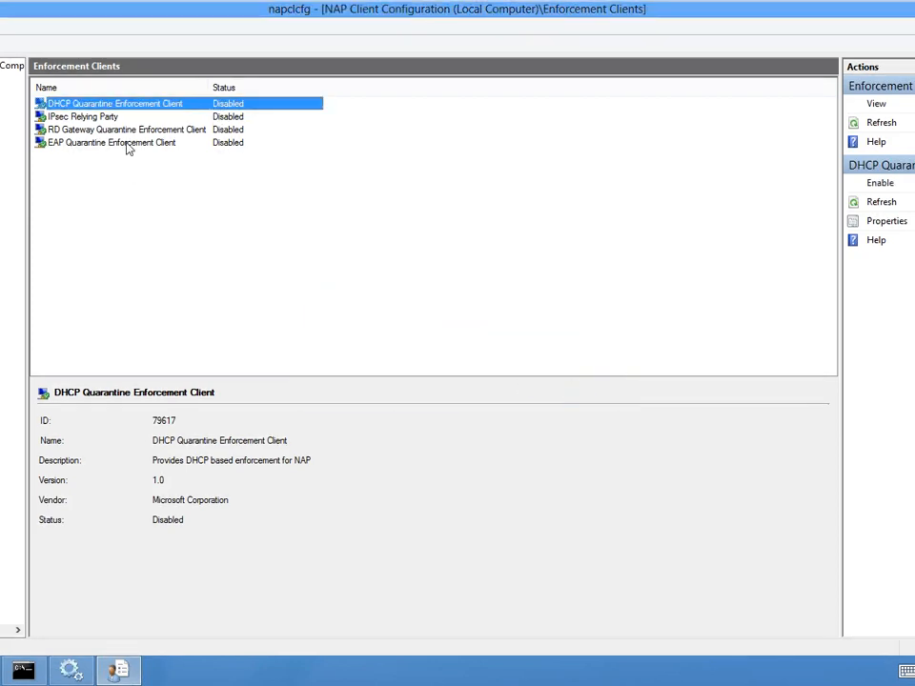
{"action": "right_click", "coordinate": [88, 103]}
{"action": "left_click", "coordinate": [116, 112]}
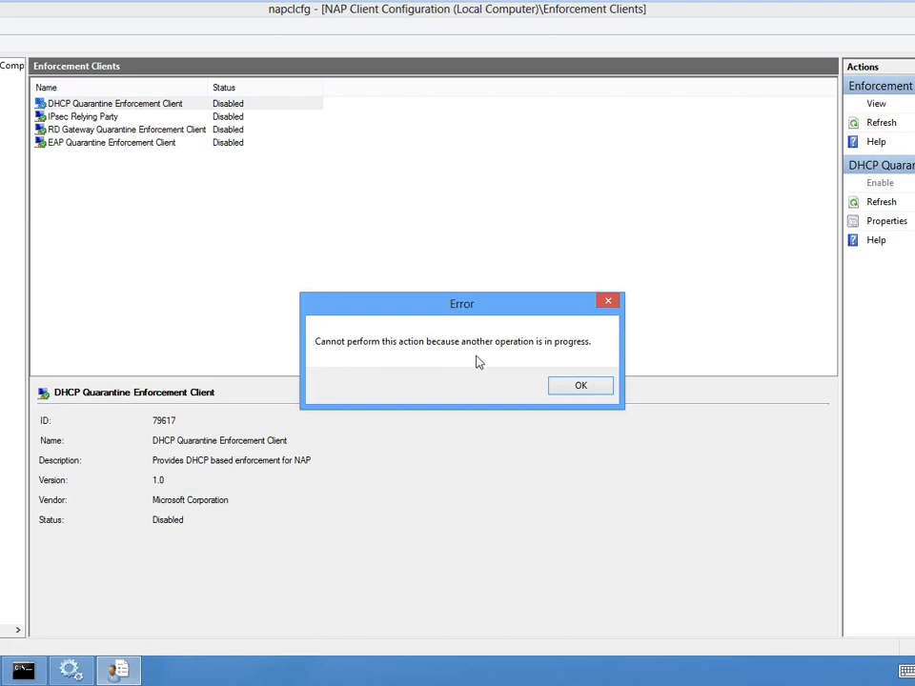
{"action": "left_click", "coordinate": [583, 386]}
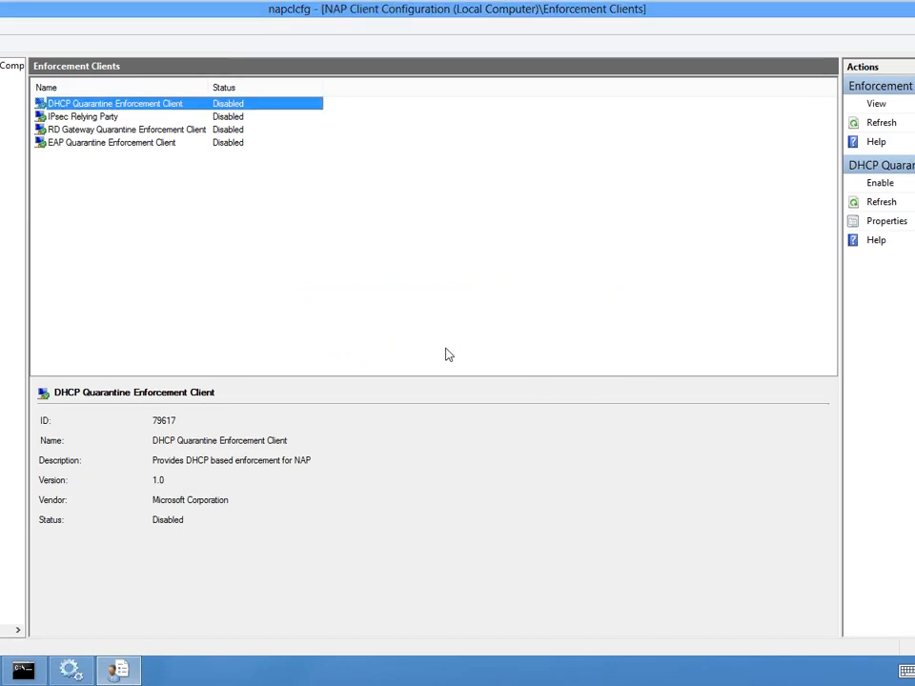
- Bring up the pending DHCP Quarantine Enforcement Client properties dialog and cancel it
{"action": "left_click", "coordinate": [341, 326]}
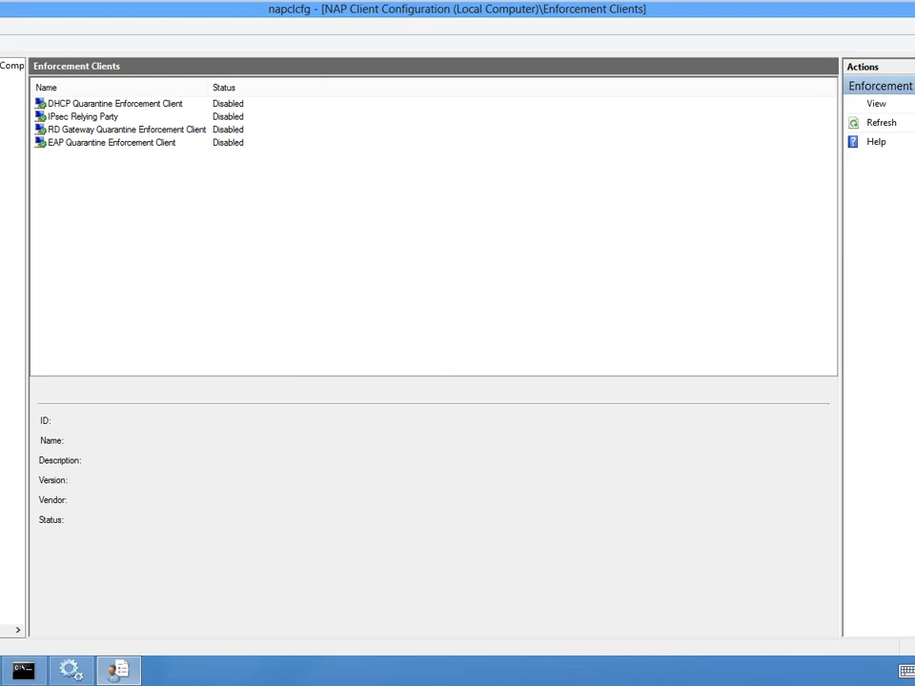
{"action": "left_click", "coordinate": [2, 92]}
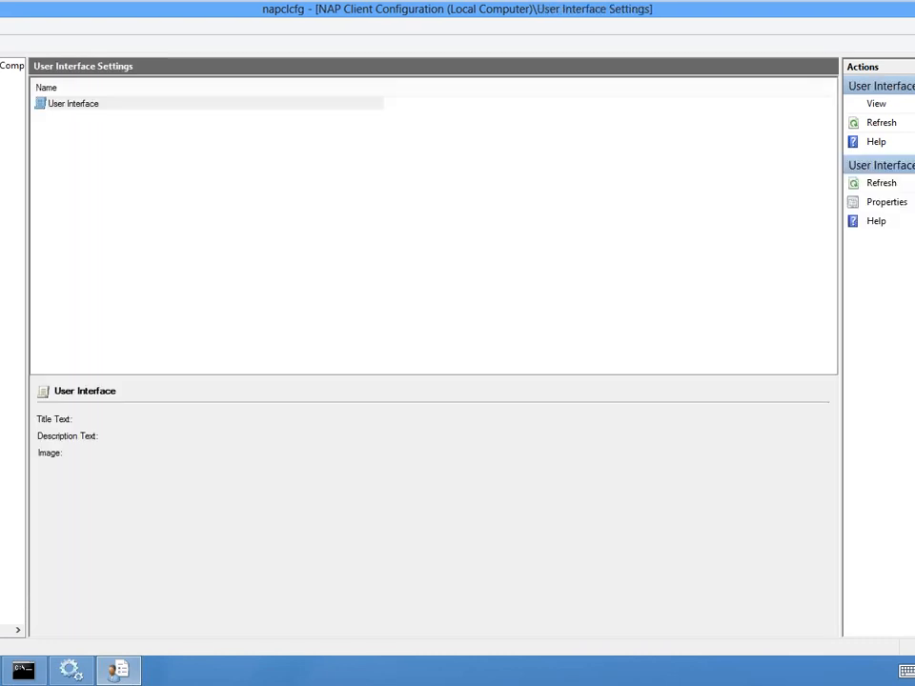
{"action": "left_click", "coordinate": [2, 78]}
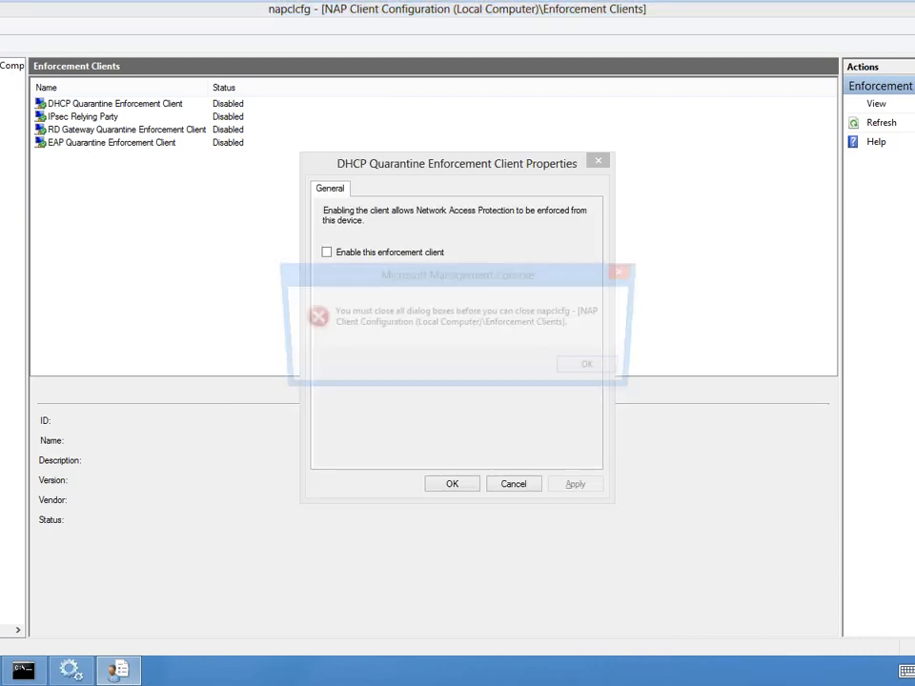
{"action": "left_click", "coordinate": [599, 368]}
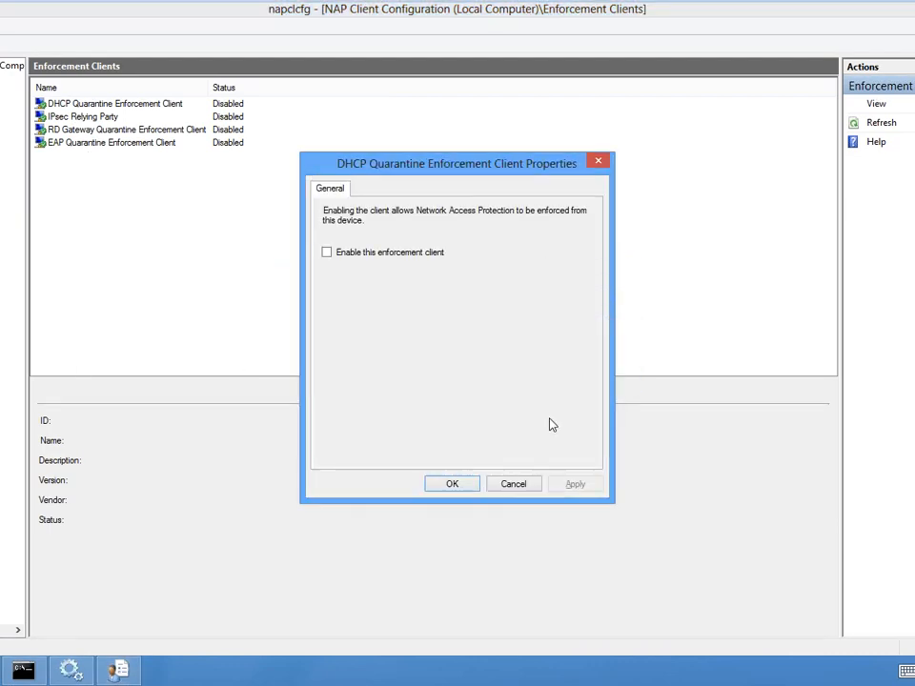
{"action": "left_click", "coordinate": [513, 484]}
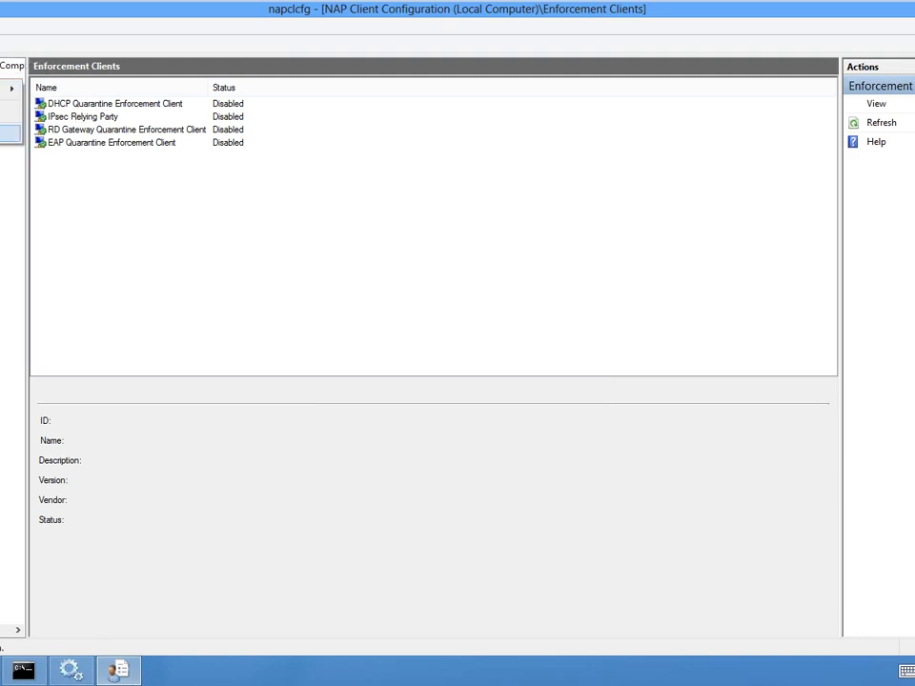
- Enable the DHCP Quarantine Enforcement Client in its properties, apply the change and close NAP Client Configuration
{"action": "left_click", "coordinate": [185, 106]}
{"action": "right_click", "coordinate": [182, 107]}
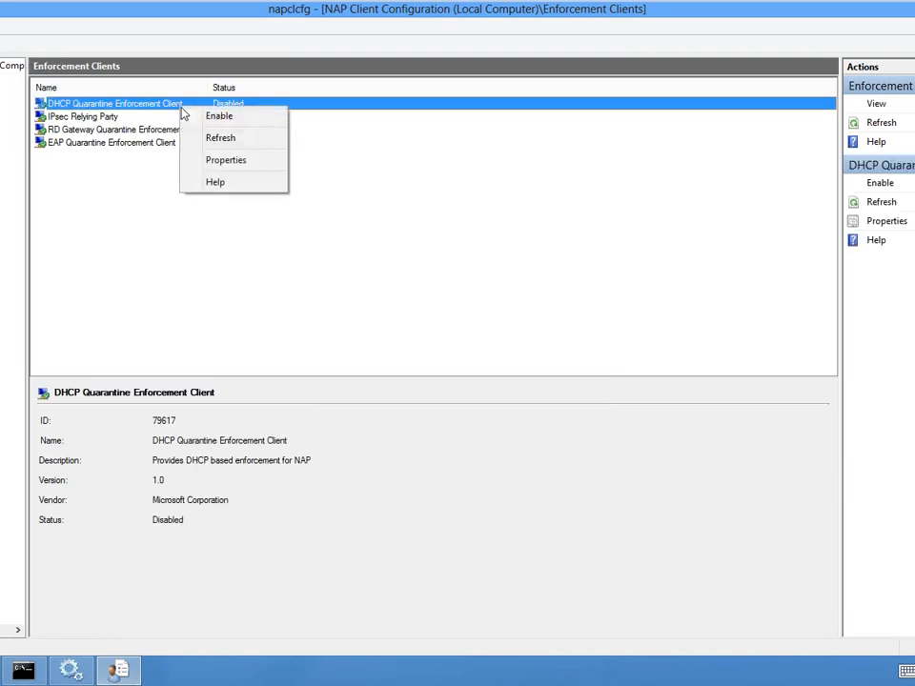
{"action": "left_click", "coordinate": [222, 167]}
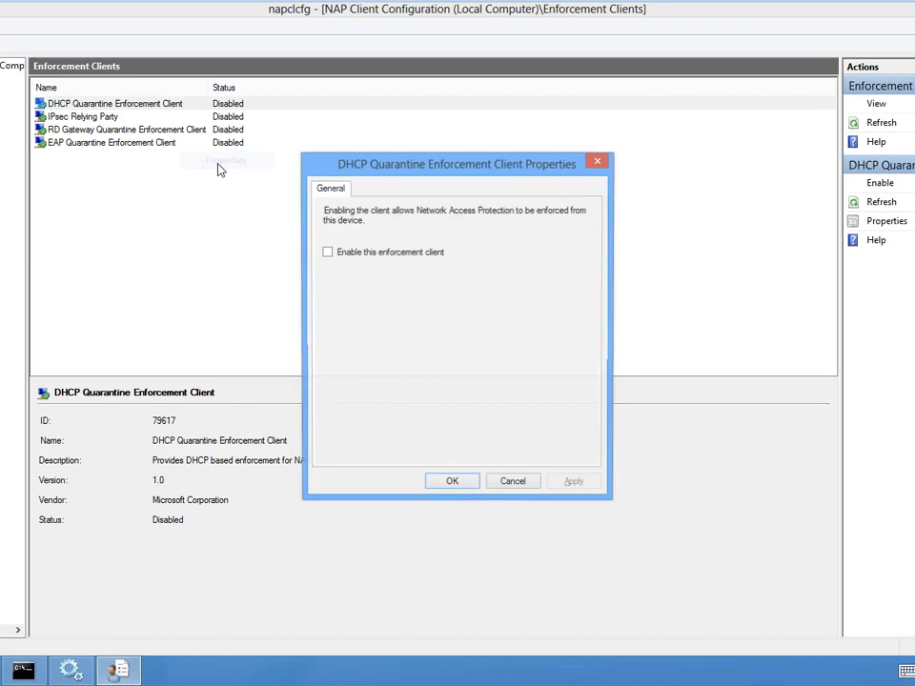
{"action": "left_click", "coordinate": [327, 251]}
{"action": "left_click", "coordinate": [580, 484]}
{"action": "left_click", "coordinate": [473, 484]}
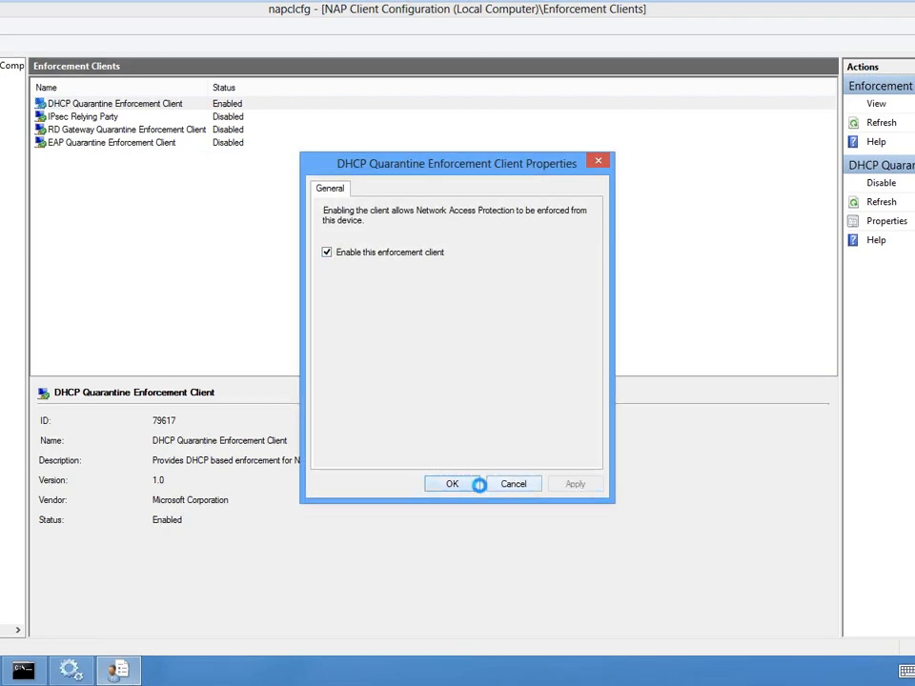
{"action": "key", "text": "alt+F4"}
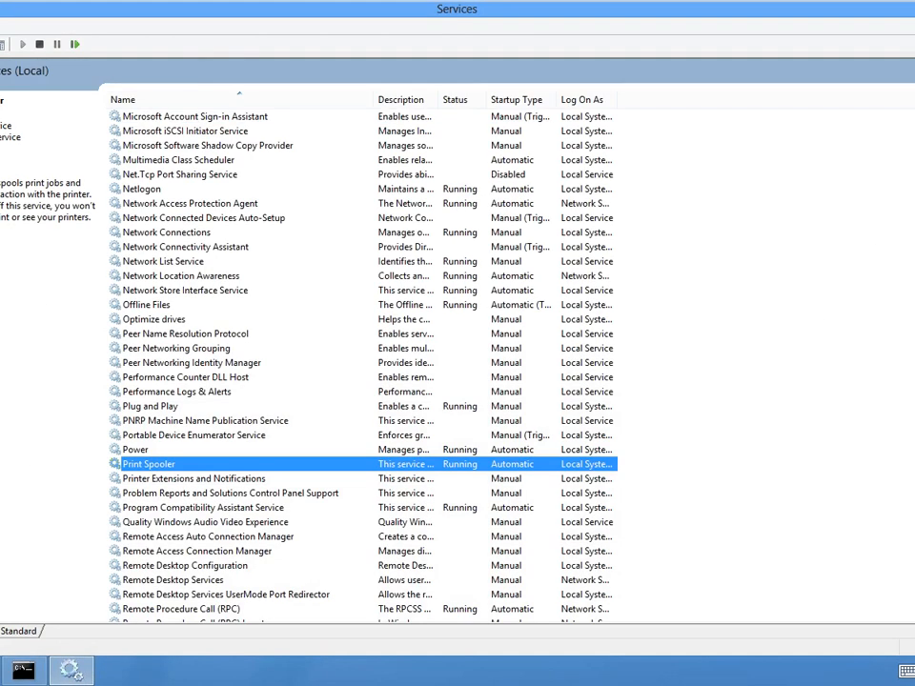
- Release the client's DHCP lease with ipconfig /release in the command prompt
{"action": "left_click", "coordinate": [23, 672]}
{"action": "key", "text": "Up"}
{"action": "key", "text": "Up"}
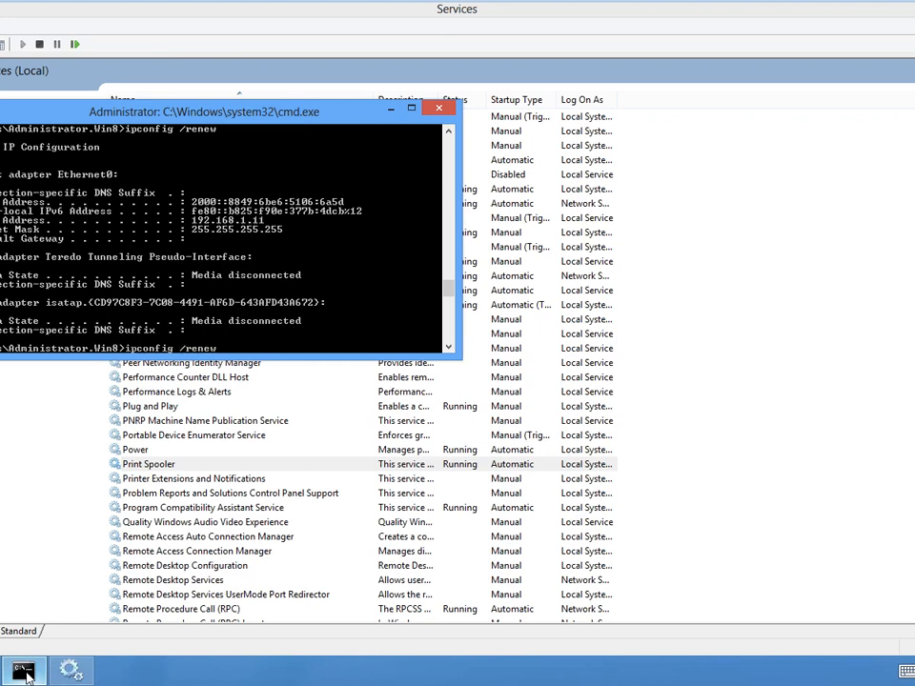
{"action": "key", "text": "Return"}
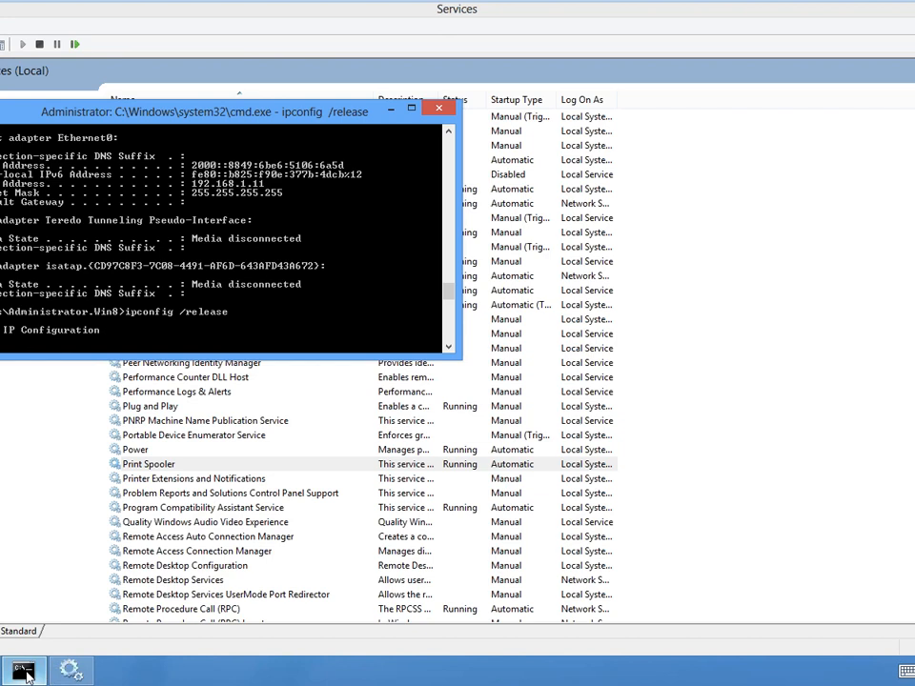
- Request a new DHCP lease with ipconfig /renew in the command prompt
{"action": "key", "text": "Up"}
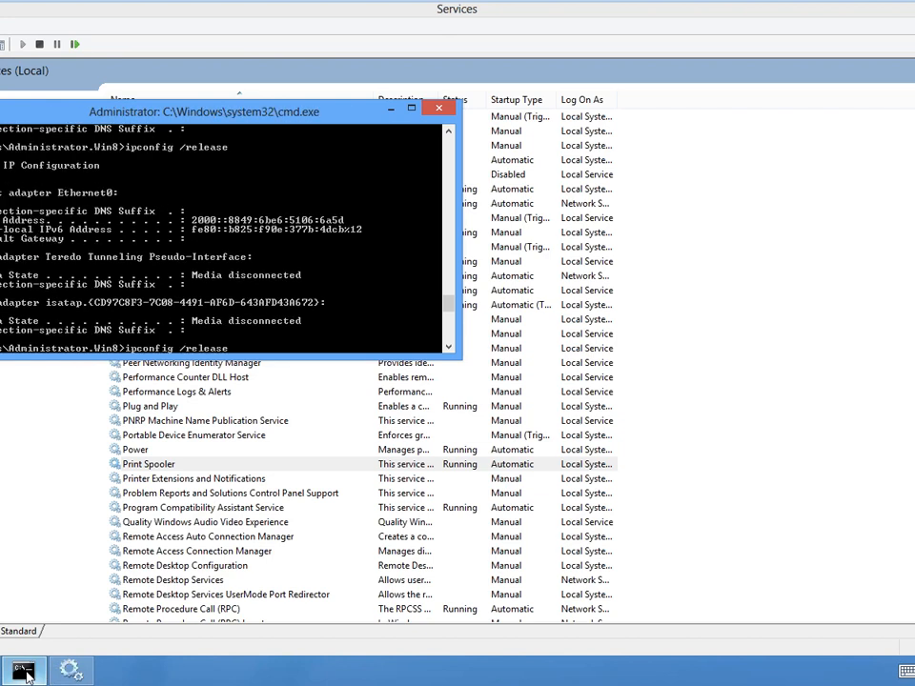
{"action": "key", "text": "BackSpace"}
{"action": "key", "text": "BackSpace"}
{"action": "key", "text": "BackSpace"}
{"action": "key", "text": "BackSpace"}
{"action": "type", "text": "ew"}
{"action": "key", "text": "Return"}
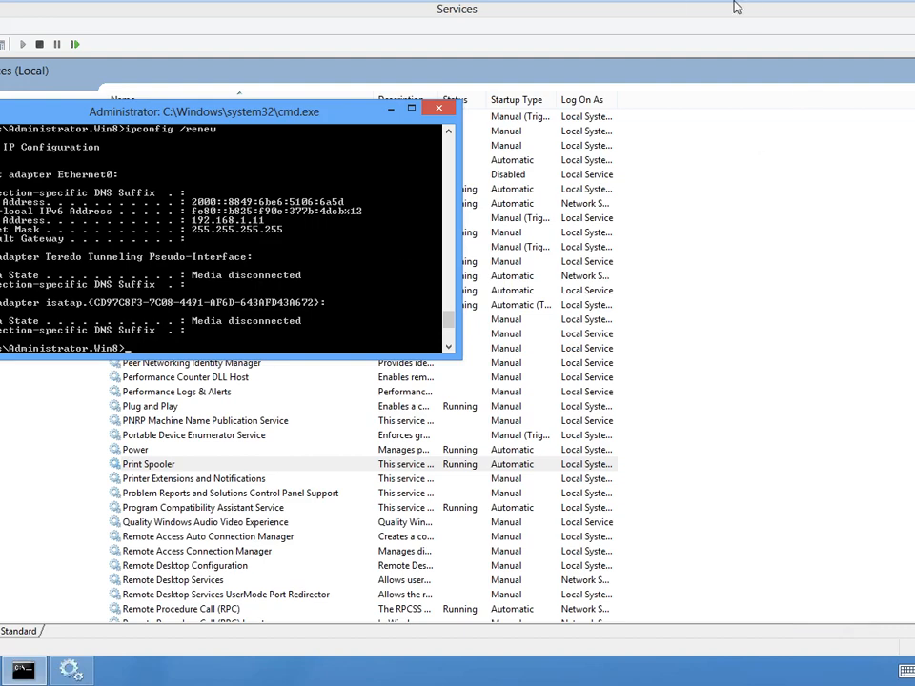
- Switch to the Windows Server 2012 virtual machine and close the untitled Notepad file without saving
{"action": "mouse_move", "coordinate": [241, 11]}
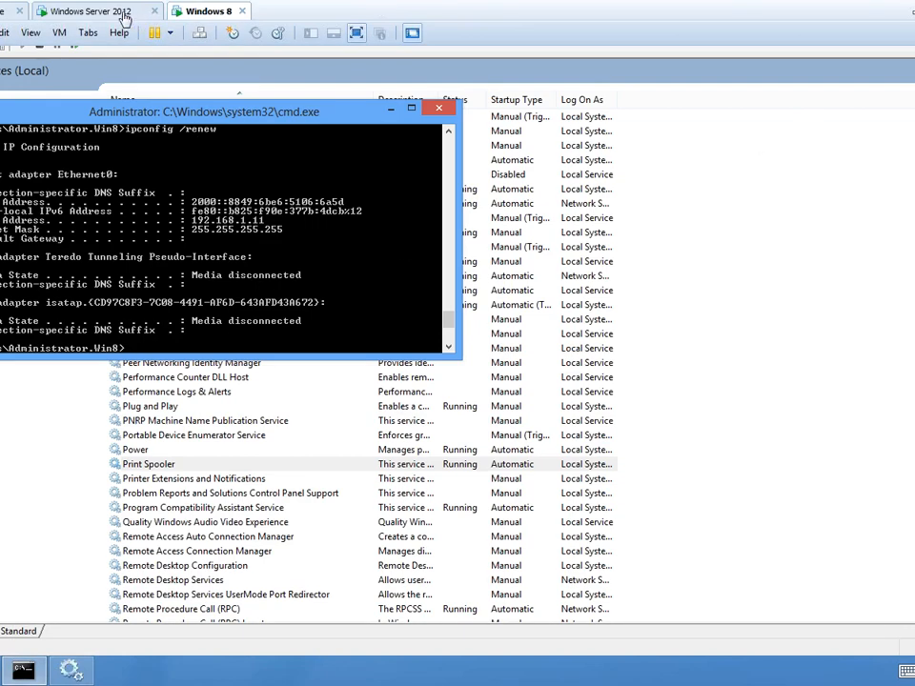
{"action": "left_click", "coordinate": [93, 13]}
{"action": "left_click", "coordinate": [88, 676]}
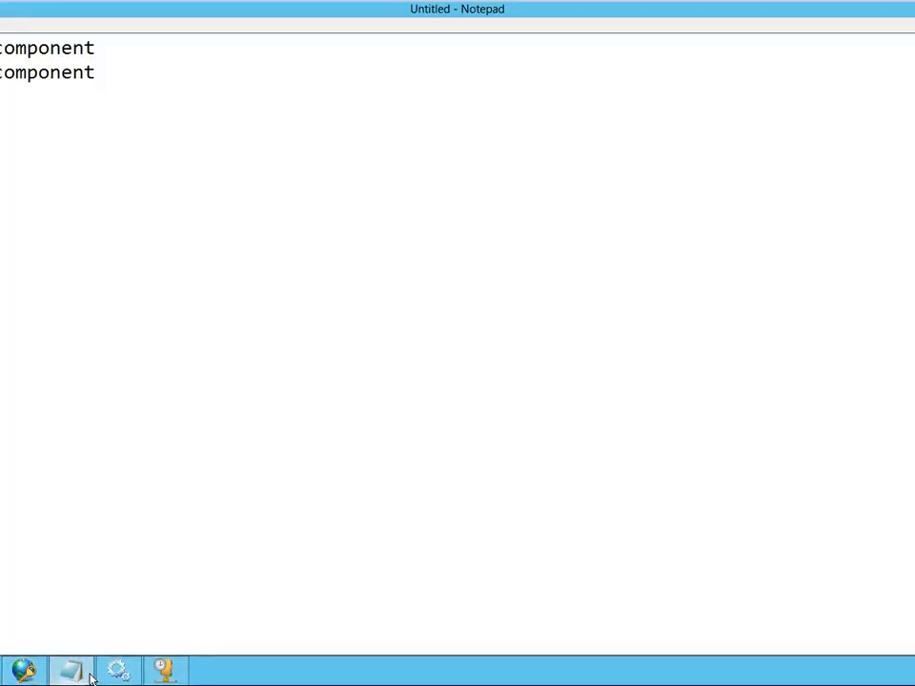
{"action": "key", "text": "alt+F4"}
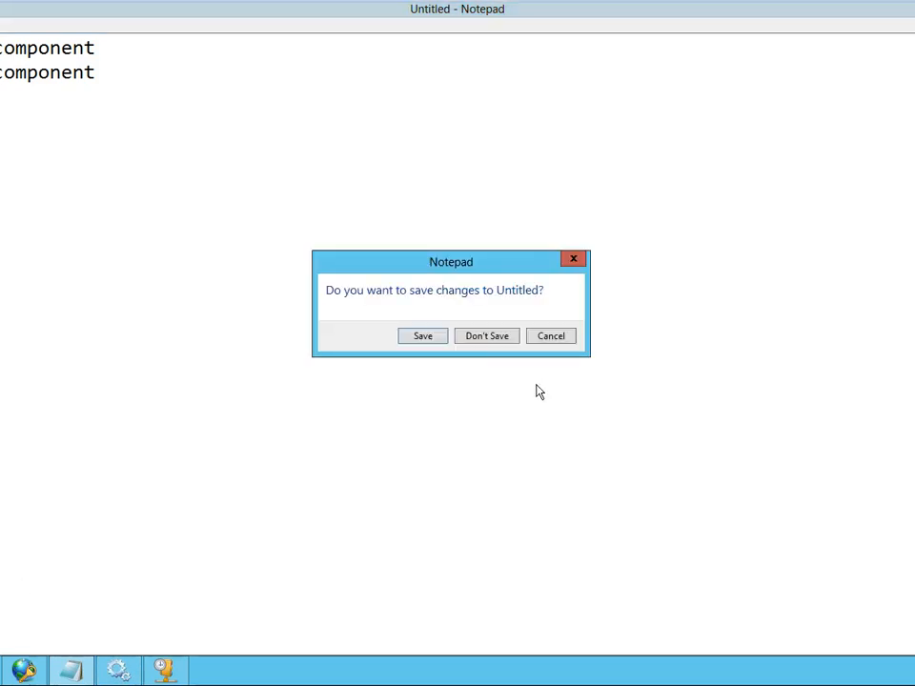
{"action": "left_click", "coordinate": [487, 336]}
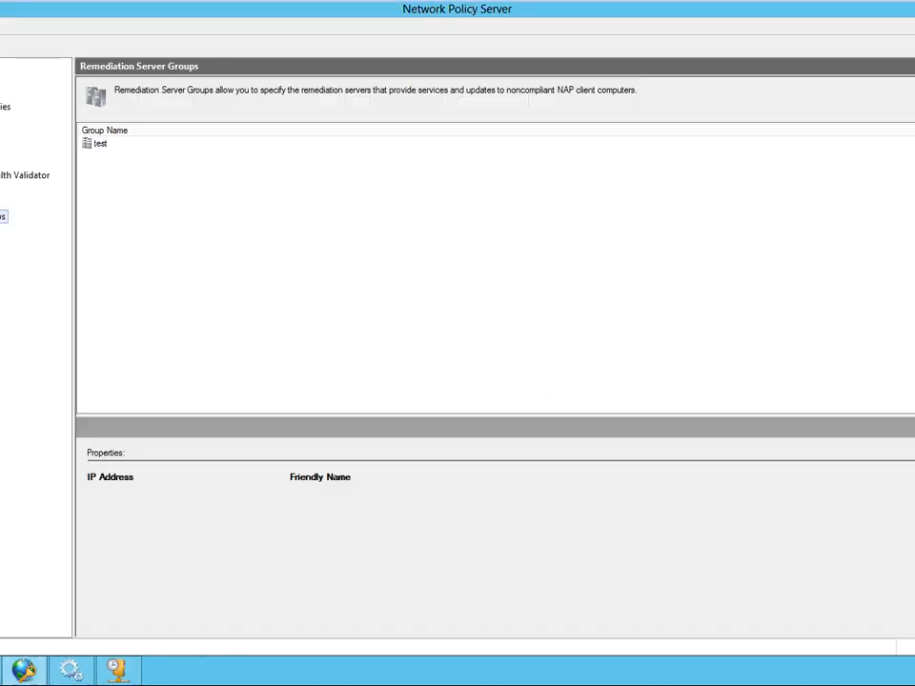
- Open DhcpSrvLog-Sun from the System32\dhcp folder and examine the quarantine result codes and latest lease entries
{"action": "left_click", "coordinate": [2, 671]}
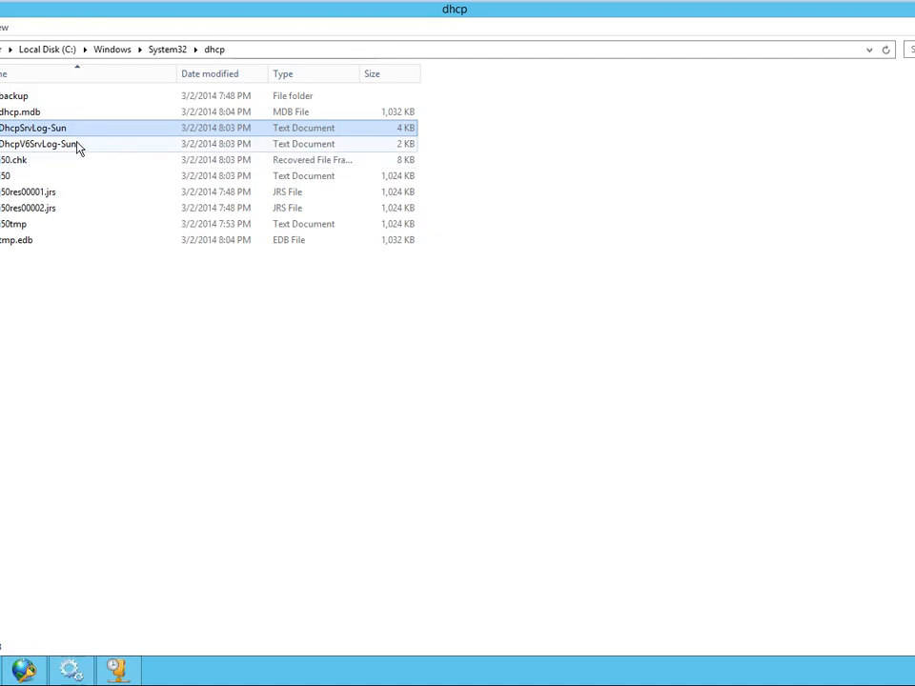
{"action": "double_click", "coordinate": [66, 129]}
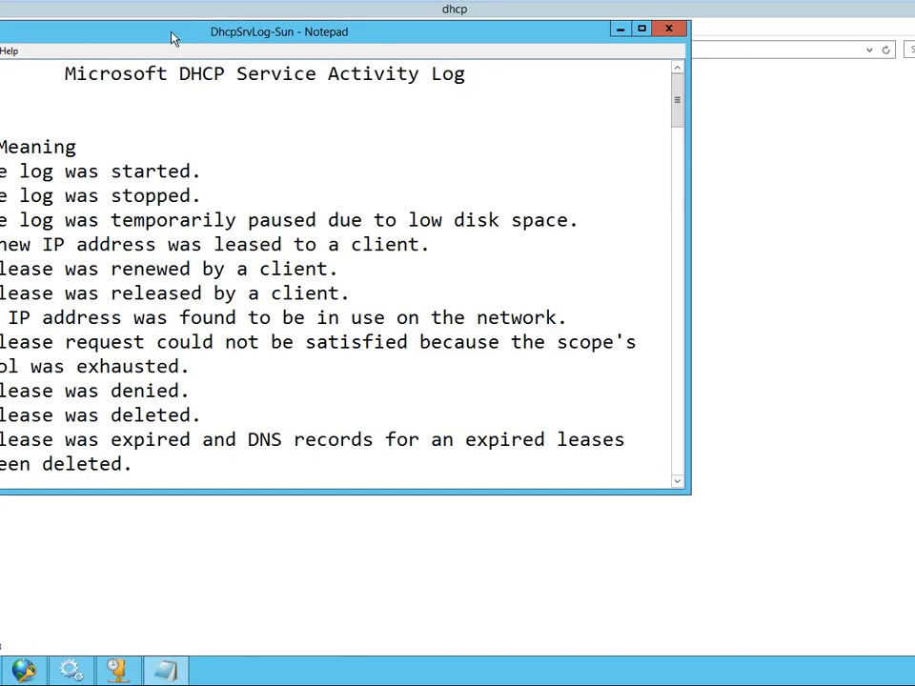
{"action": "double_click", "coordinate": [171, 39]}
{"action": "scroll", "coordinate": [458, 343], "scroll_direction": "down", "scroll_amount": 9}
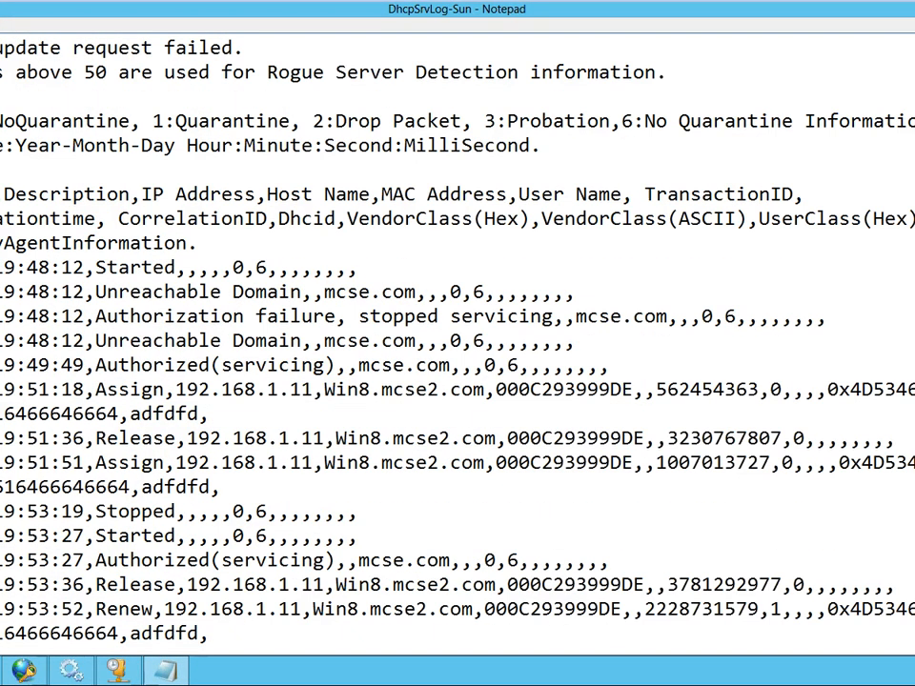
{"action": "scroll", "coordinate": [457, 343], "scroll_direction": "up", "scroll_amount": 4}
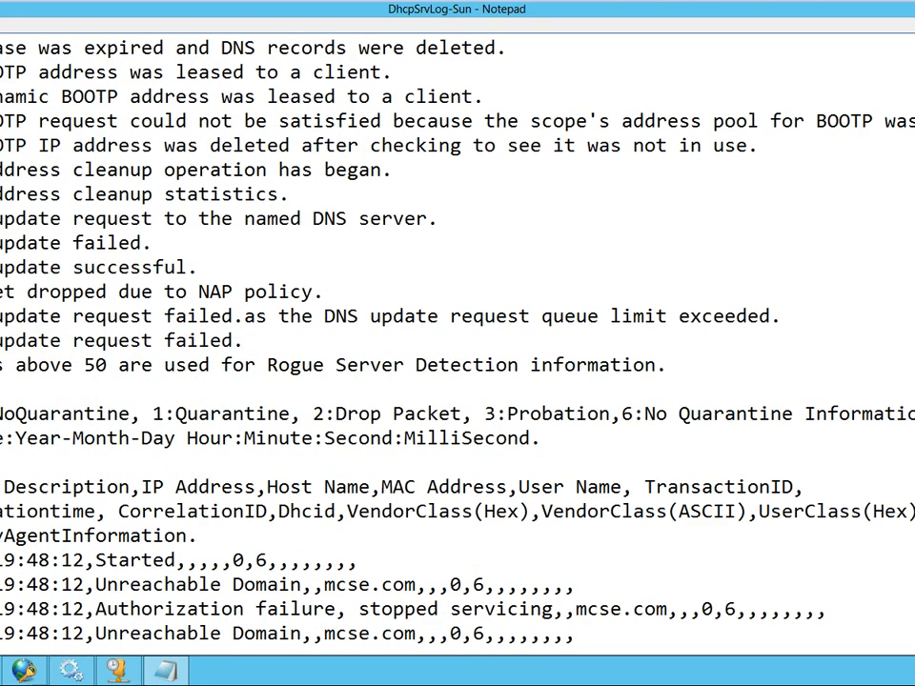
{"action": "scroll", "coordinate": [457, 343], "scroll_direction": "down", "scroll_amount": 4}
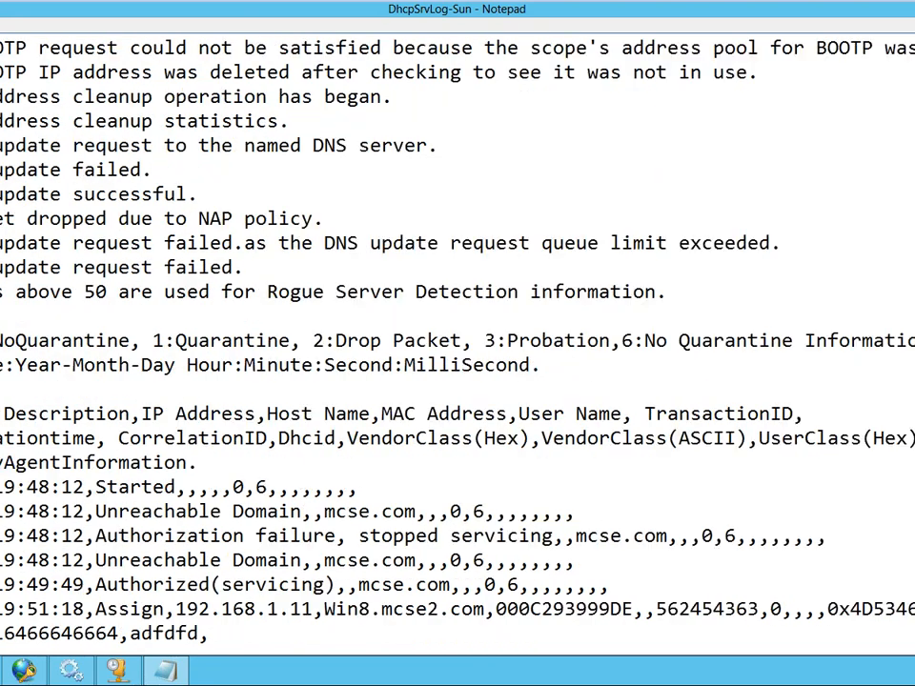
{"action": "scroll", "coordinate": [457, 343], "scroll_direction": "down", "scroll_amount": 9}
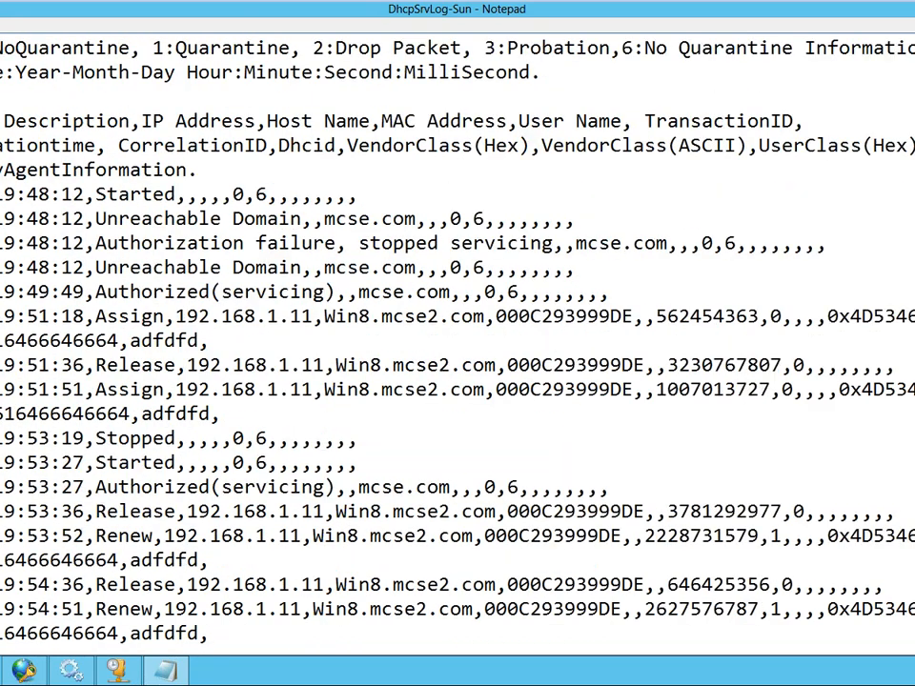
{"action": "scroll", "coordinate": [458, 343], "scroll_direction": "down", "scroll_amount": 4}
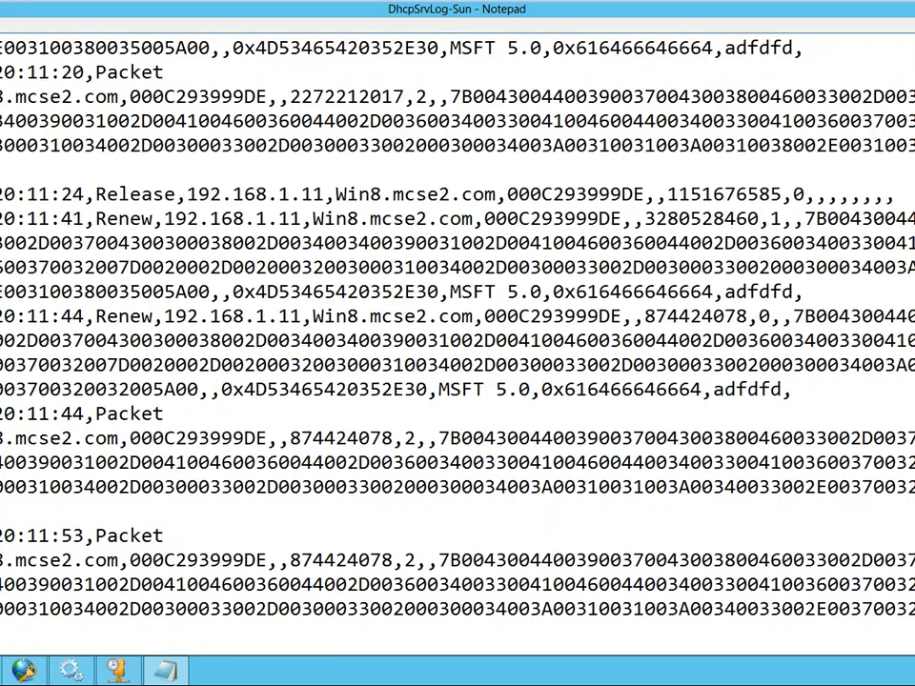
- Set the font size of the DHCP log display to 12 and view the release and renew entries
{"action": "key", "text": "Up"}
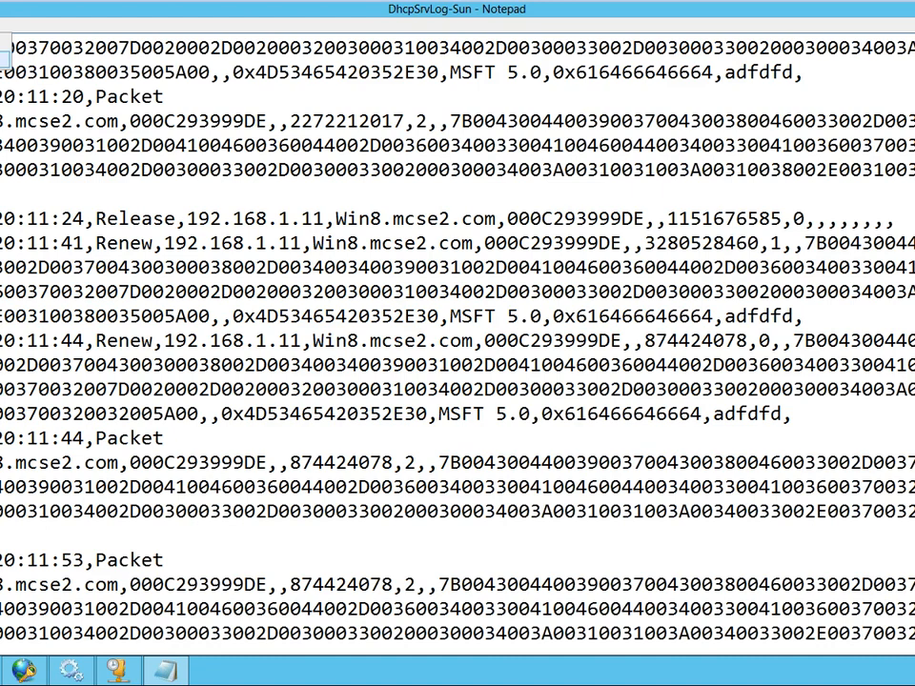
{"action": "left_click", "coordinate": [2, 59]}
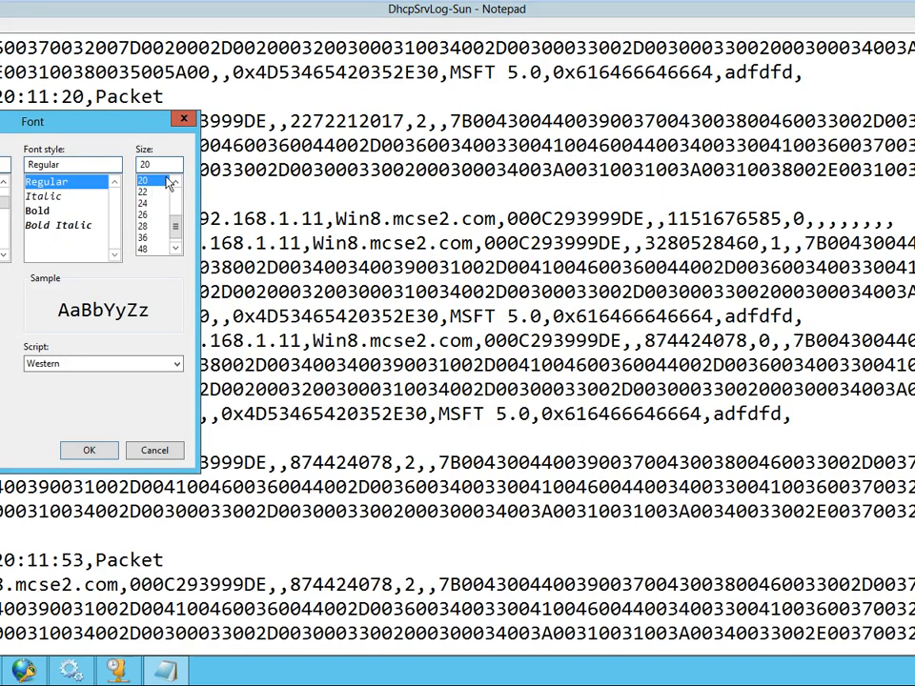
{"action": "left_click", "coordinate": [174, 181]}
{"action": "left_click", "coordinate": [174, 181]}
{"action": "left_click", "coordinate": [174, 181]}
{"action": "left_click", "coordinate": [174, 181]}
{"action": "left_click", "coordinate": [151, 182]}
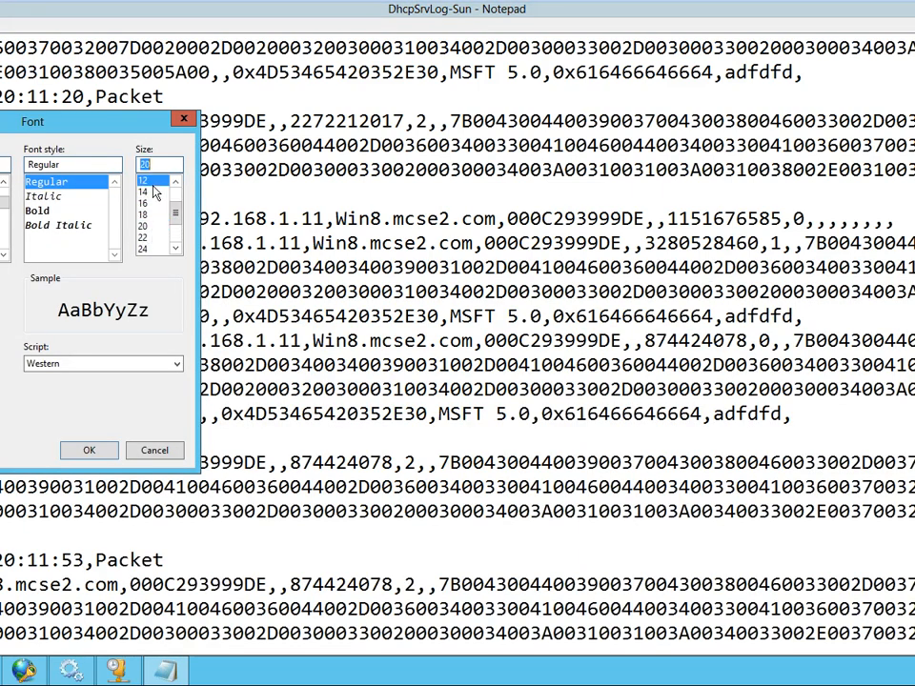
{"action": "left_click", "coordinate": [106, 454]}
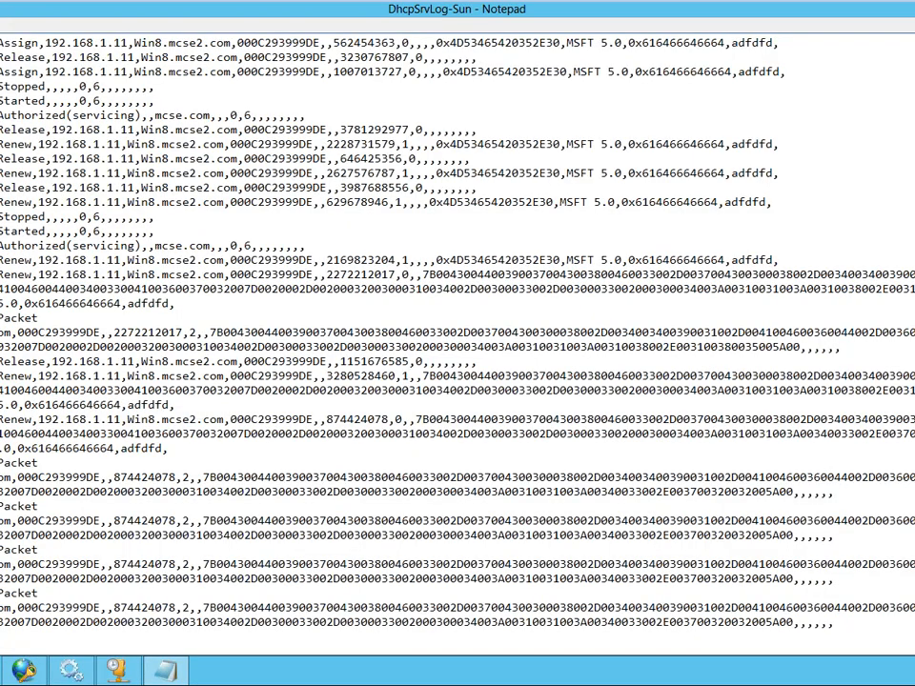
{"action": "scroll", "coordinate": [121, 333], "scroll_direction": "up", "scroll_amount": 1}
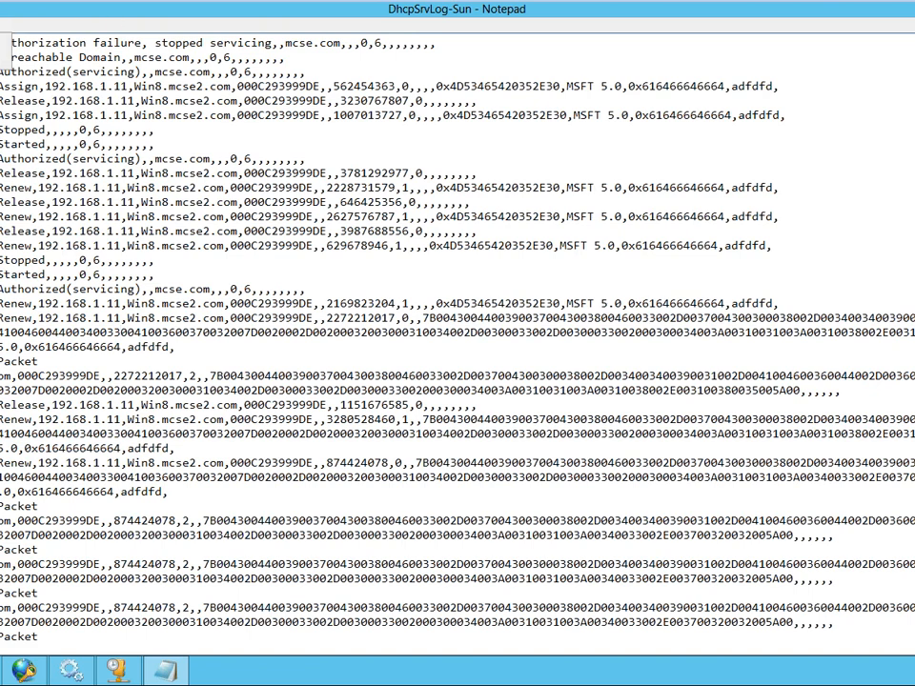
- Turn off word wrap in the DHCP log and examine the latest Packet dropped entries across their full length
{"action": "scroll", "coordinate": [3, 43], "scroll_direction": "up", "scroll_amount": 12}
{"action": "scroll", "coordinate": [458, 343], "scroll_direction": "down", "scroll_amount": 8}
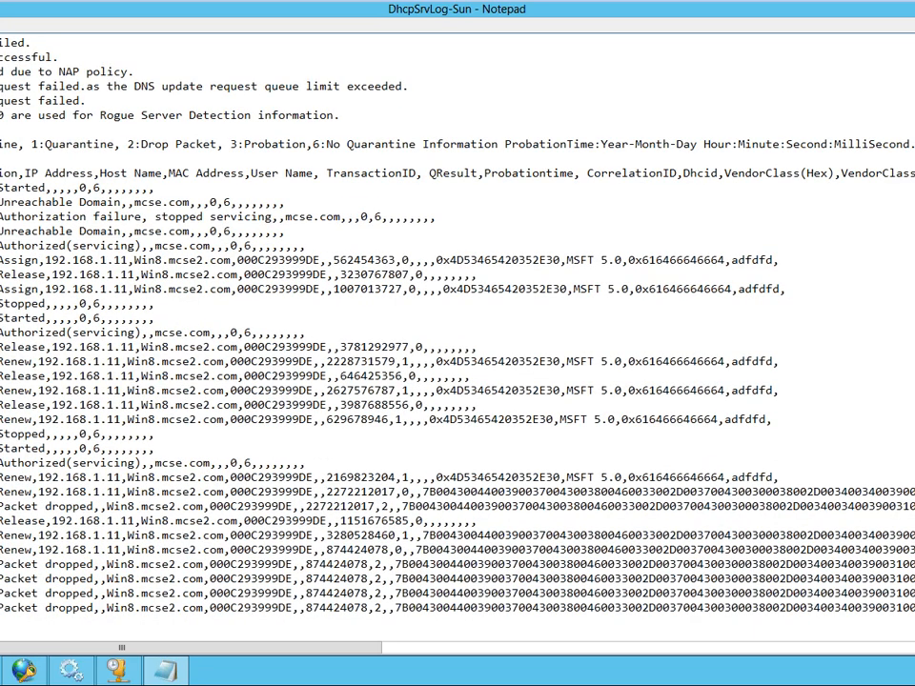
{"action": "left_click_drag", "start_coordinate": [1, 564], "coordinate": [913, 608]}
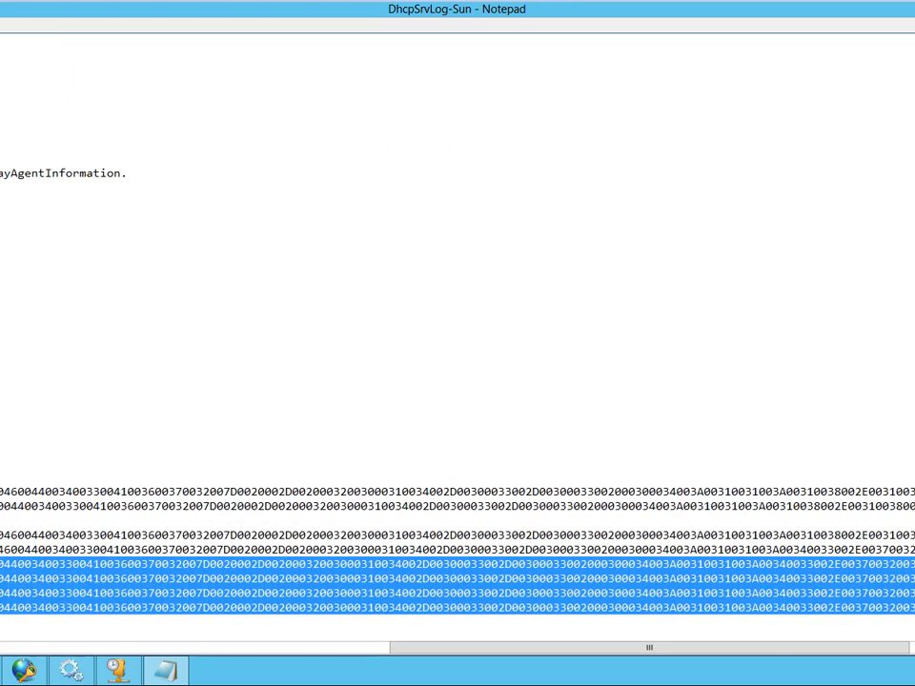
{"action": "left_click_drag", "start_coordinate": [695, 649], "coordinate": [162, 648]}
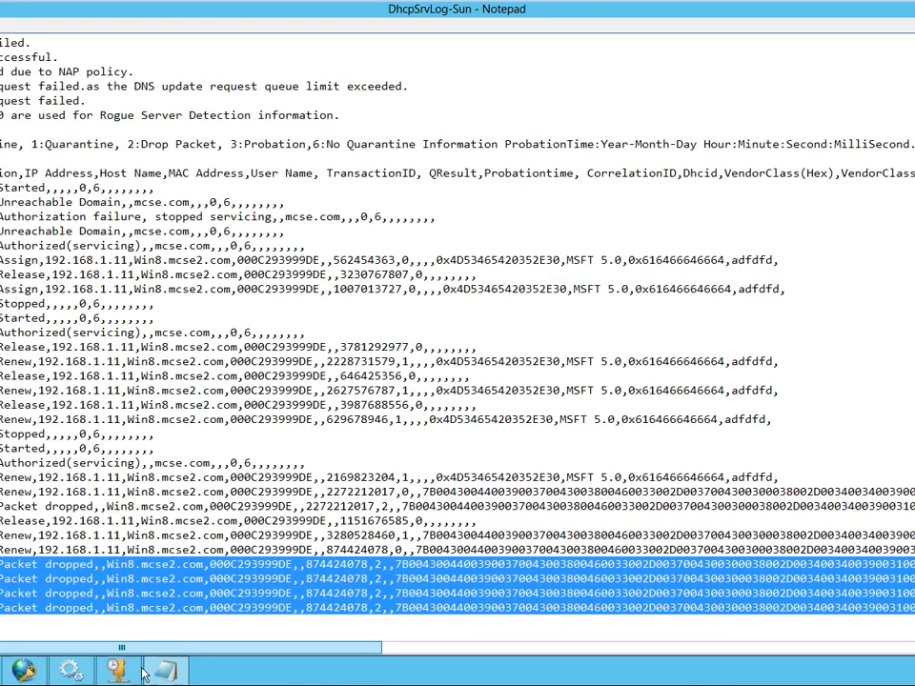
{"action": "mouse_move", "coordinate": [0, 671]}
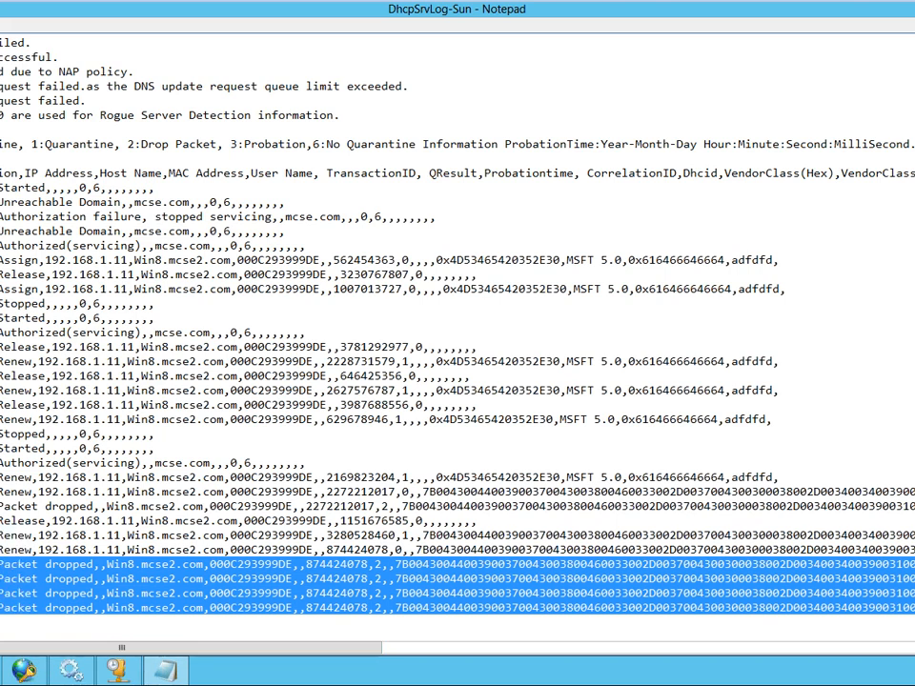
{"action": "left_click", "coordinate": [4, 587]}
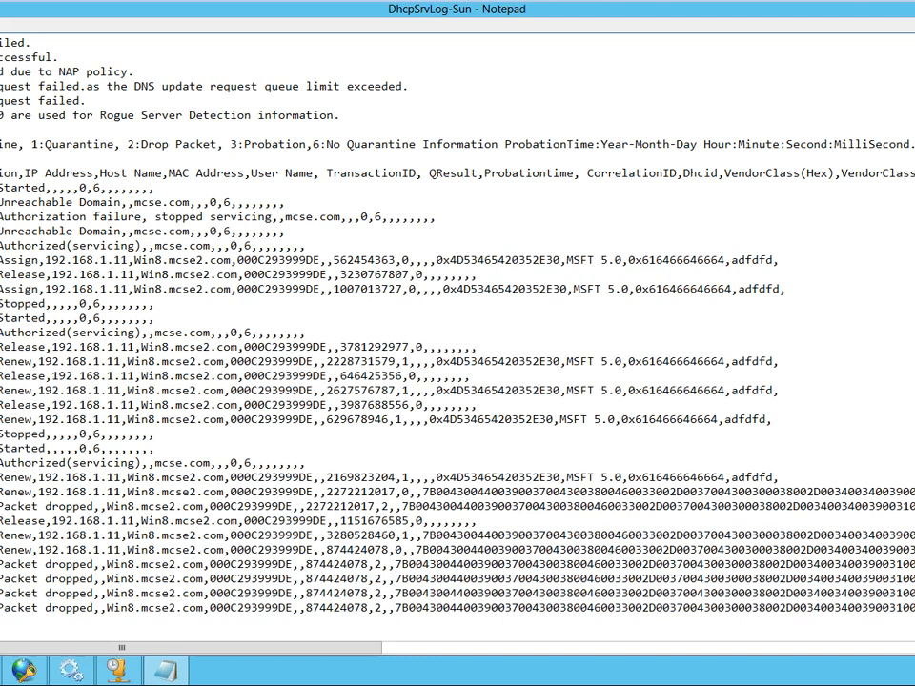
- Compare the log legend's NAP policy event description with the Packet dropped entries near the end of the log
{"action": "left_click_drag", "start_coordinate": [2, 71], "coordinate": [134, 72]}
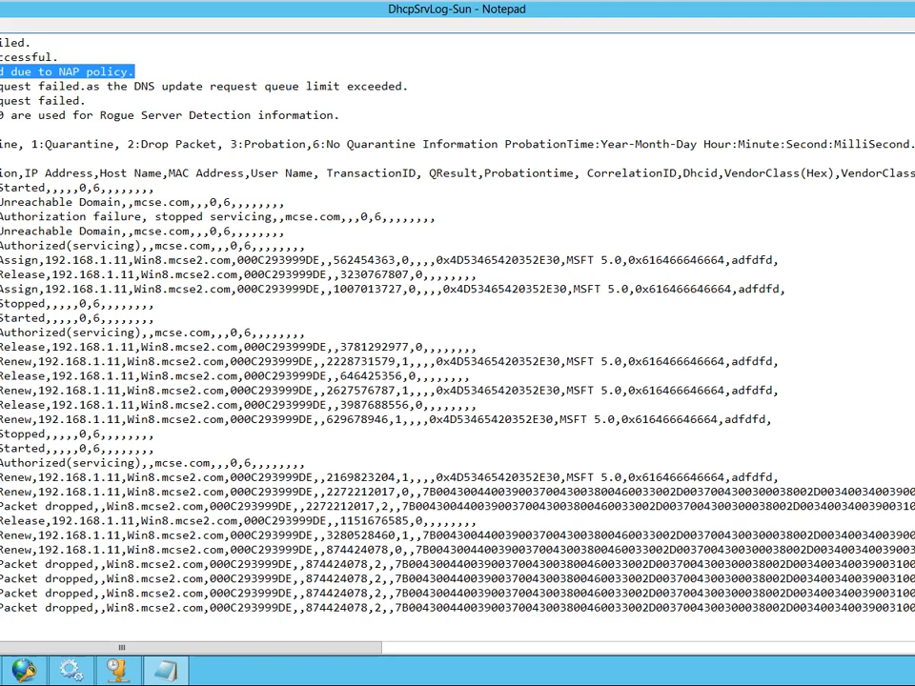
{"action": "key", "text": "ctrl+End"}
{"action": "key", "text": "shift+Up"}
{"action": "key", "text": "shift+Up"}
{"action": "key", "text": "shift+Up"}
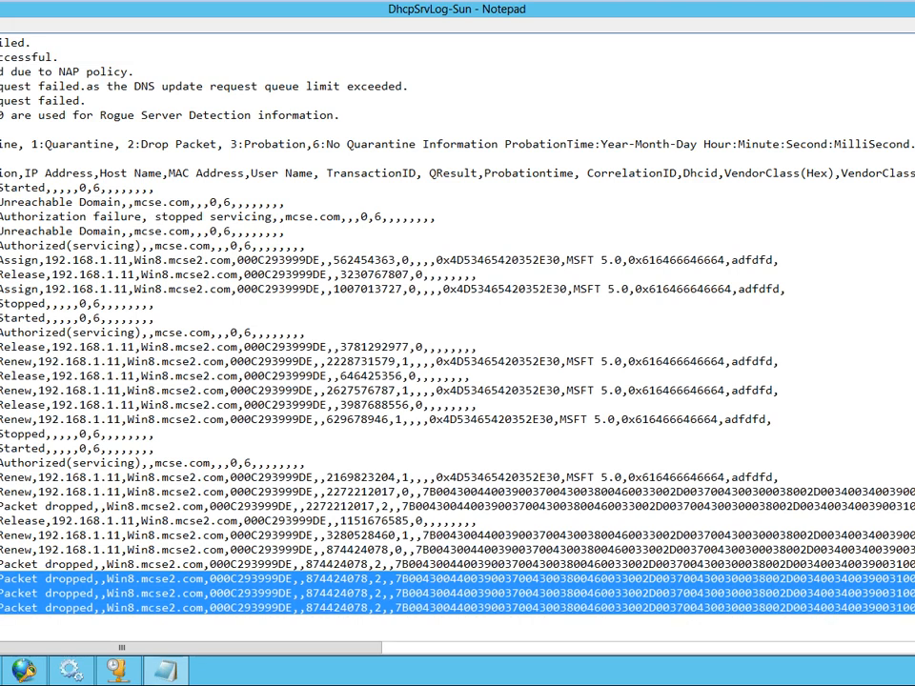
{"action": "left_click", "coordinate": [458, 550]}
{"action": "left_click_drag", "start_coordinate": [2, 506], "coordinate": [504, 506]}
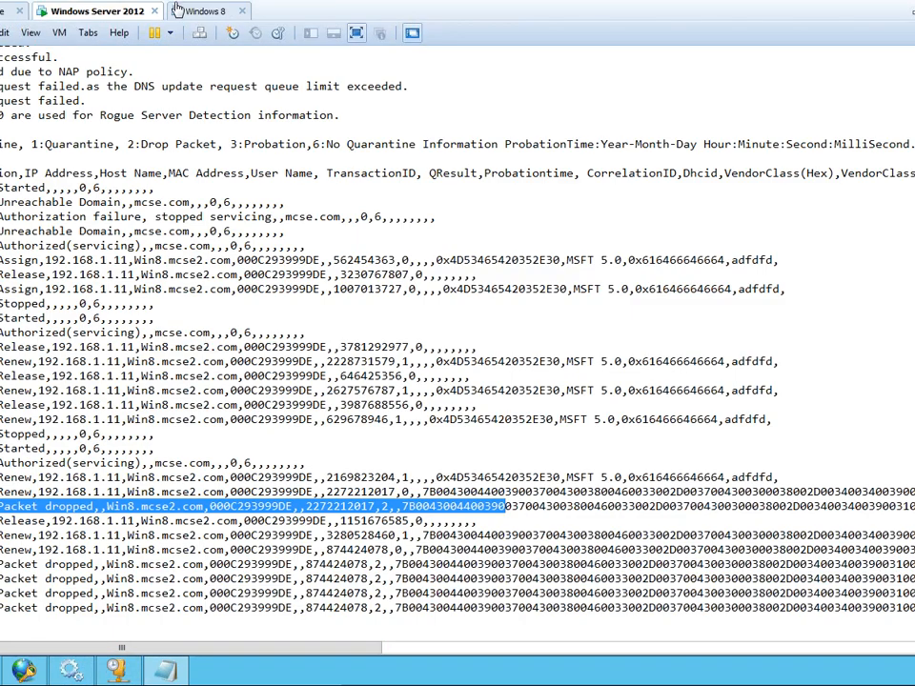
- Switch to the Windows 8 virtual machine and release its DHCP lease with ipconfig /release in the command prompt
{"action": "left_click", "coordinate": [186, 10]}
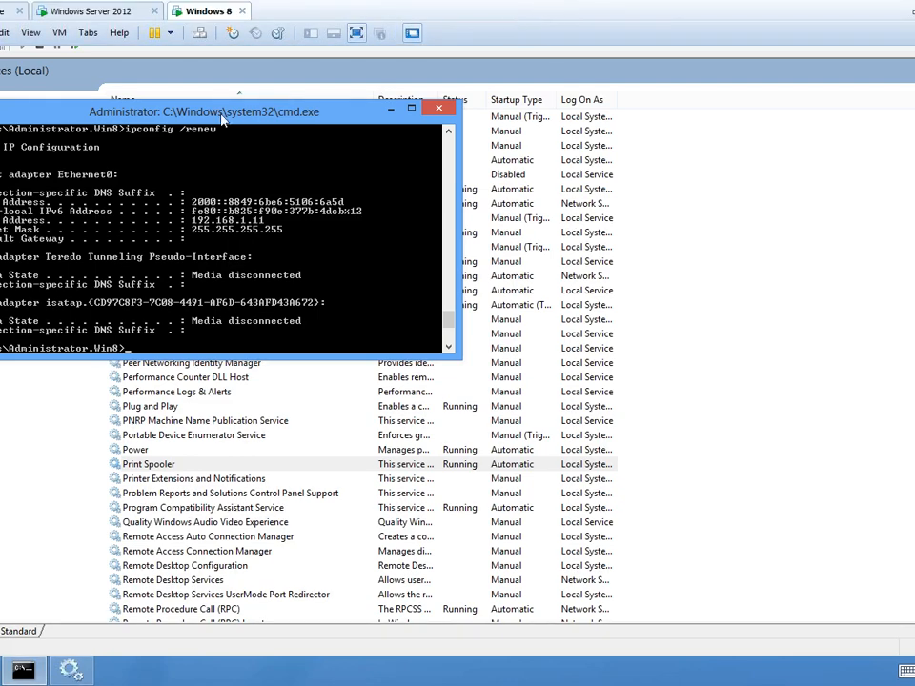
{"action": "key", "text": "Up"}
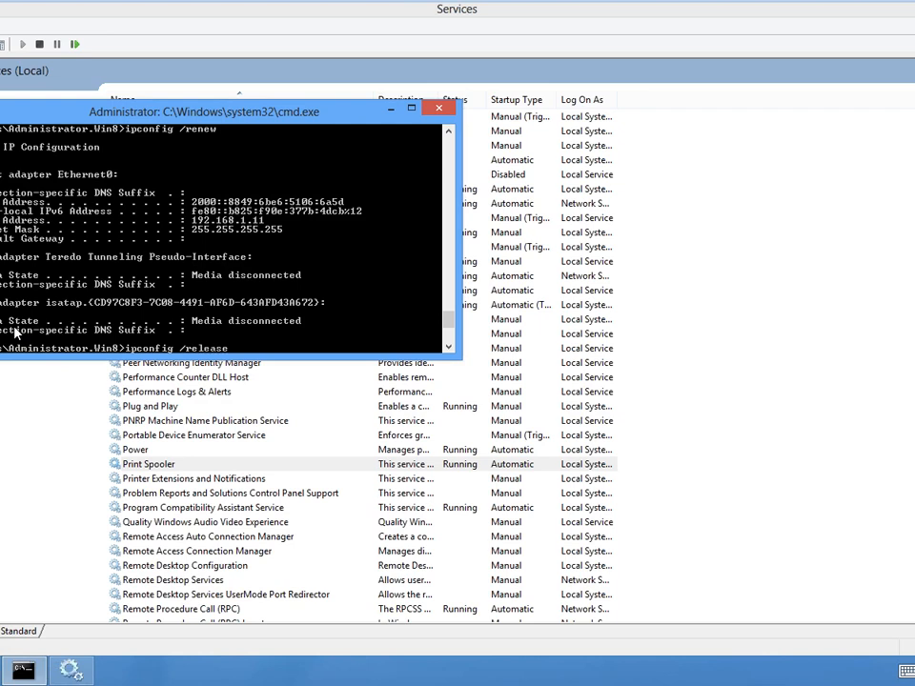
{"action": "key", "text": "Return"}
- Switch to the Windows Server 2012 virtual machine, view and refresh the IPv4 statistics in the DHCP console, and close them
{"action": "mouse_move", "coordinate": [388, 6]}
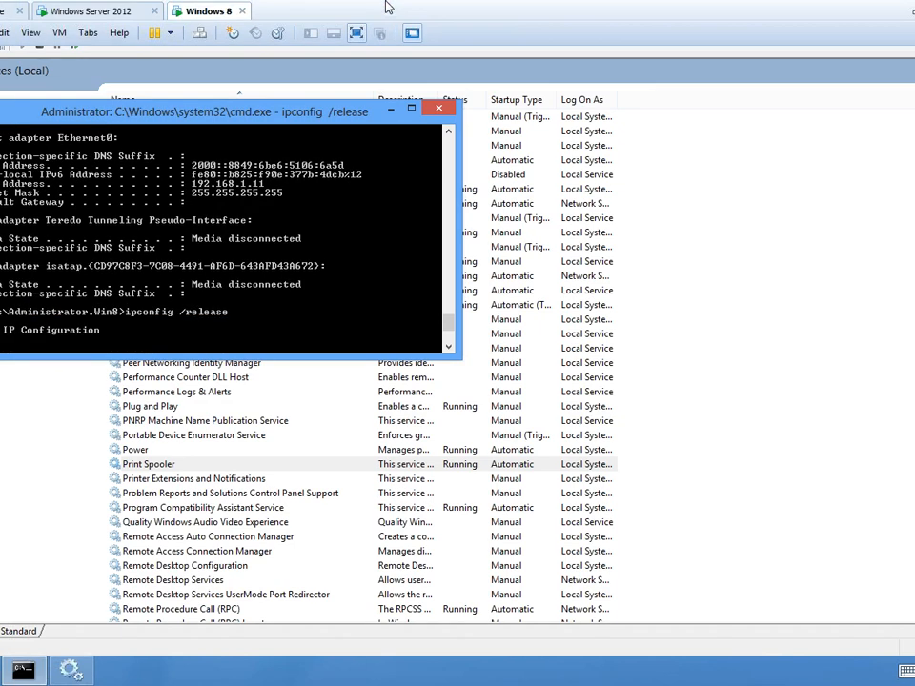
{"action": "left_click", "coordinate": [105, 10]}
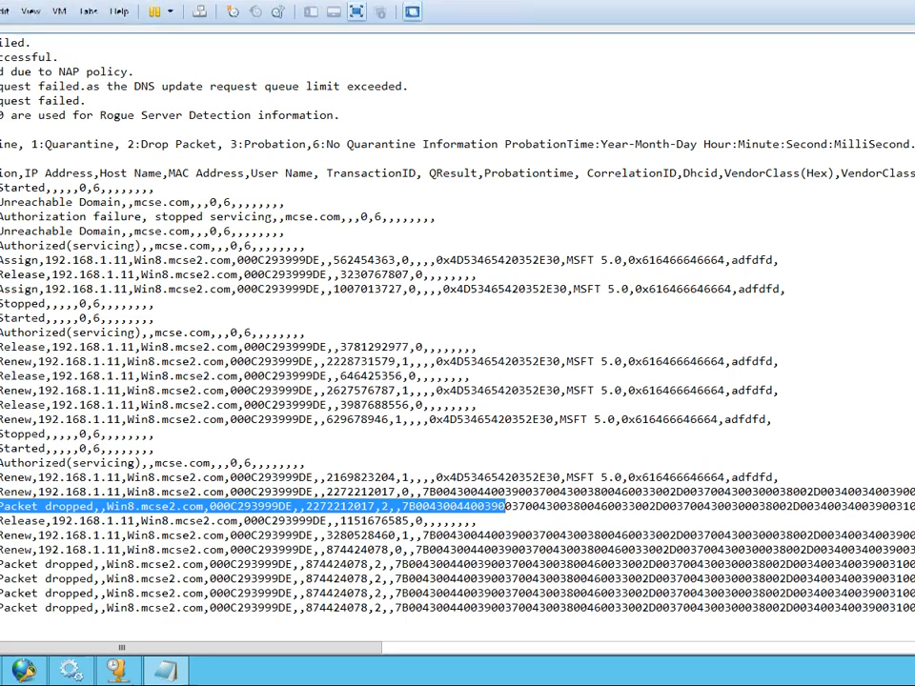
{"action": "left_click", "coordinate": [118, 672]}
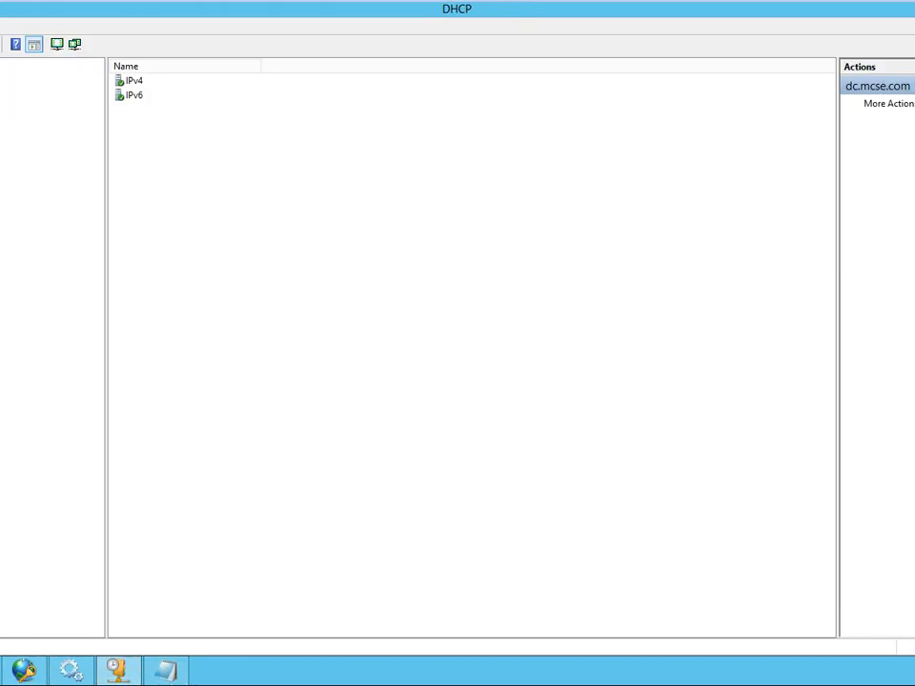
{"action": "right_click", "coordinate": [0, 83]}
{"action": "left_click", "coordinate": [273, 167]}
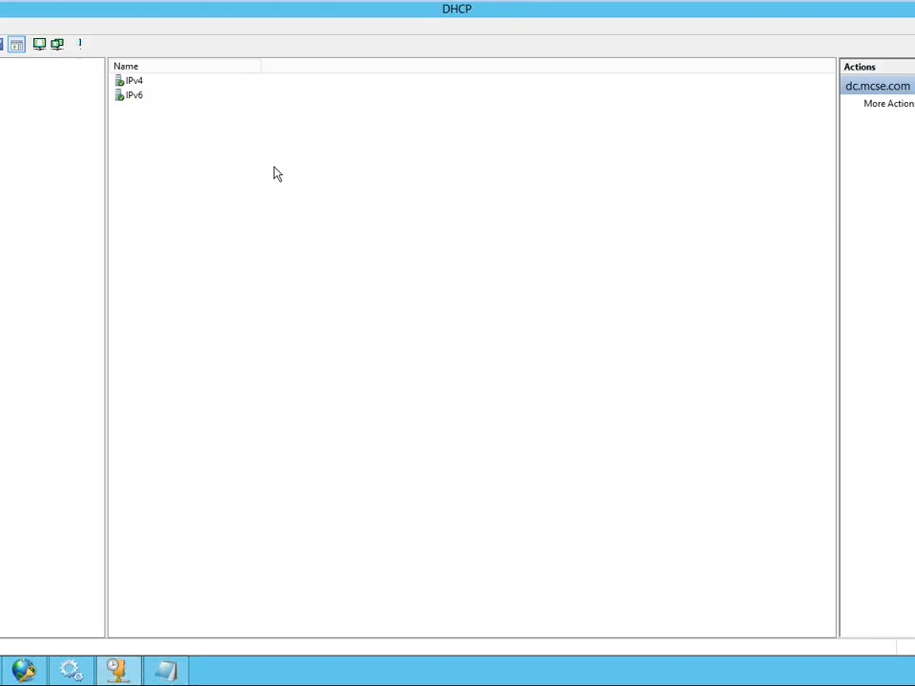
{"action": "left_click", "coordinate": [0, 95]}
{"action": "right_click", "coordinate": [0, 94]}
{"action": "left_click", "coordinate": [0, 105]}
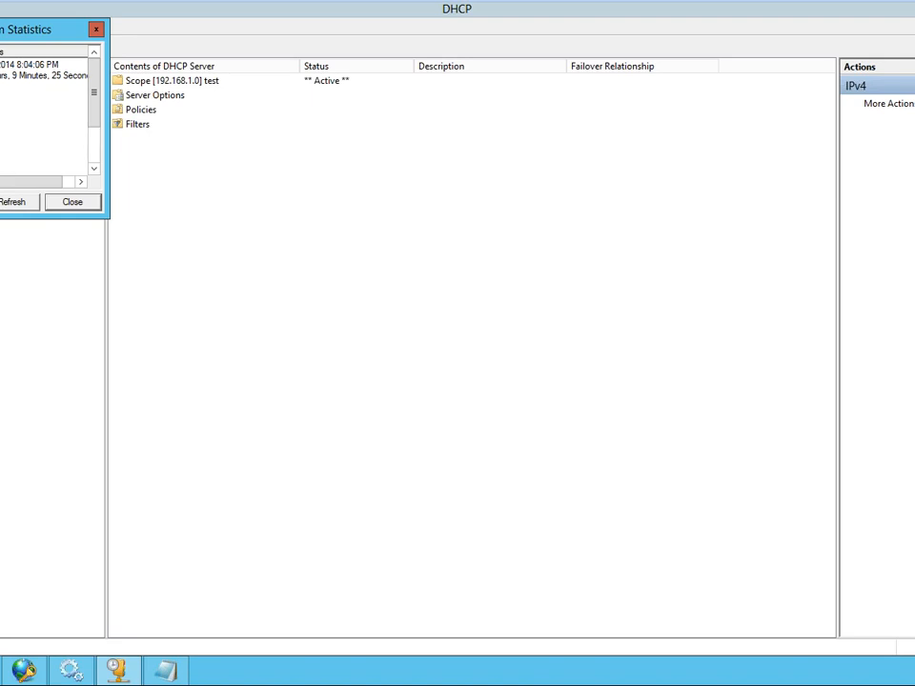
{"action": "left_click", "coordinate": [16, 203]}
{"action": "left_click", "coordinate": [66, 203]}
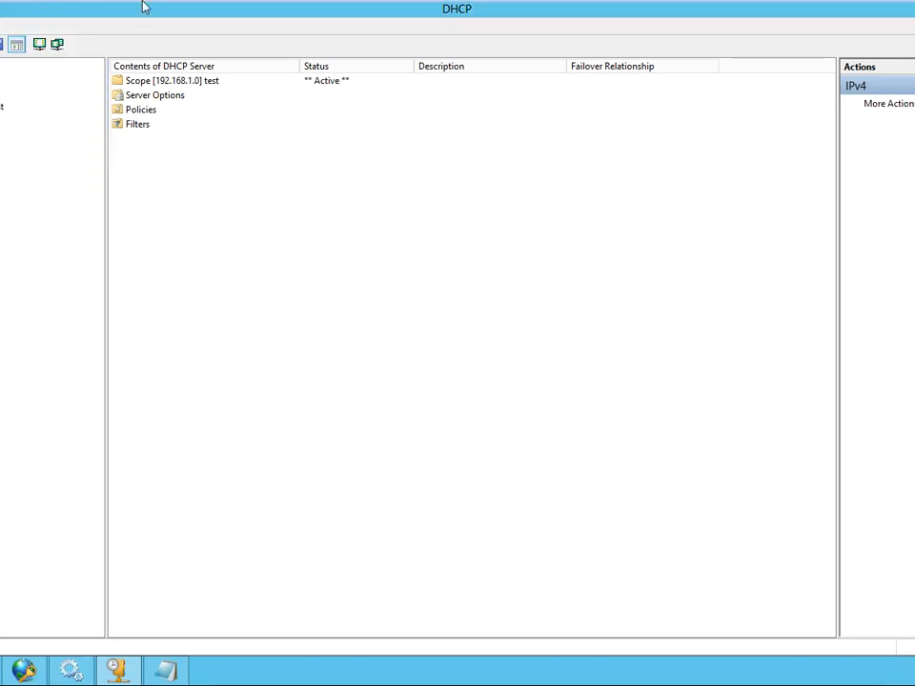
- Switch to the Windows 8 virtual machine and request a new lease with ipconfig /renew in the command prompt
{"action": "mouse_move", "coordinate": [147, 8]}
{"action": "left_click", "coordinate": [183, 10]}
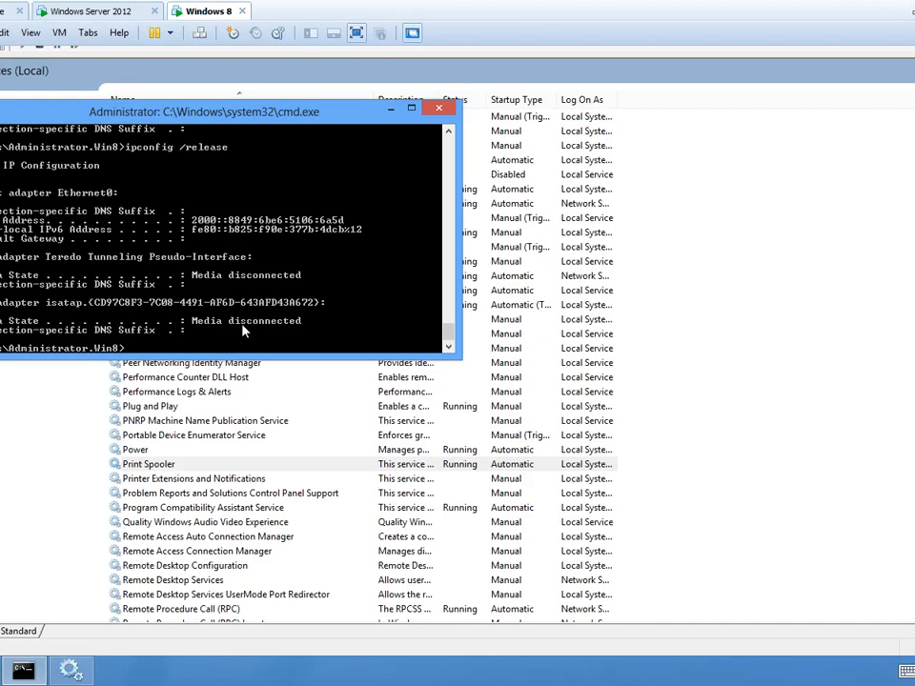
{"action": "key", "text": "Up"}
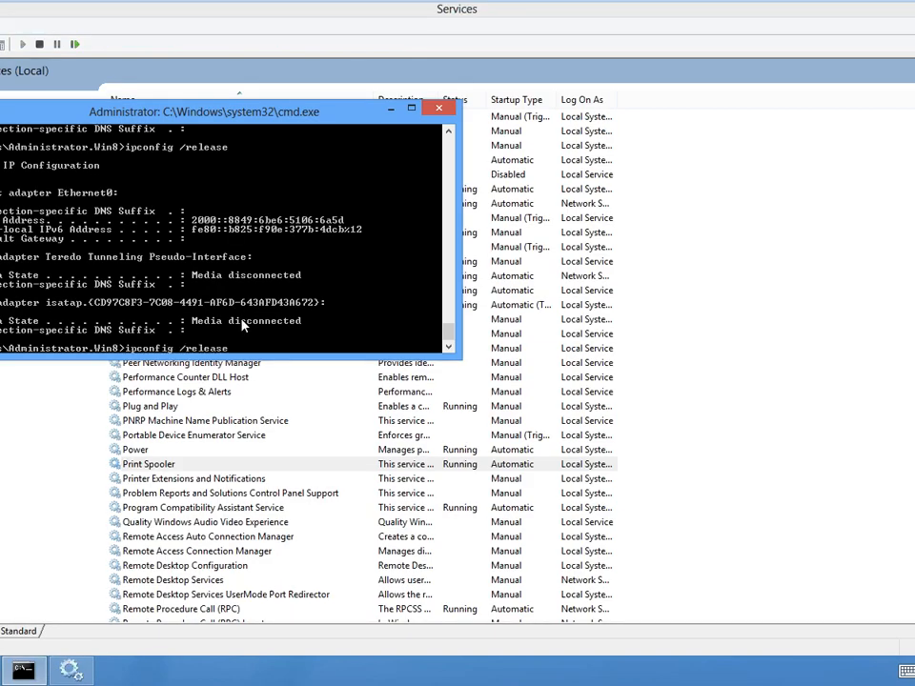
{"action": "key", "text": "Up"}
{"action": "key", "text": "Return"}
- Switch to the Windows Server 2012 virtual machine, open the DHCP server's IPv4 statistics and refresh them repeatedly
{"action": "mouse_move", "coordinate": [341, 3]}
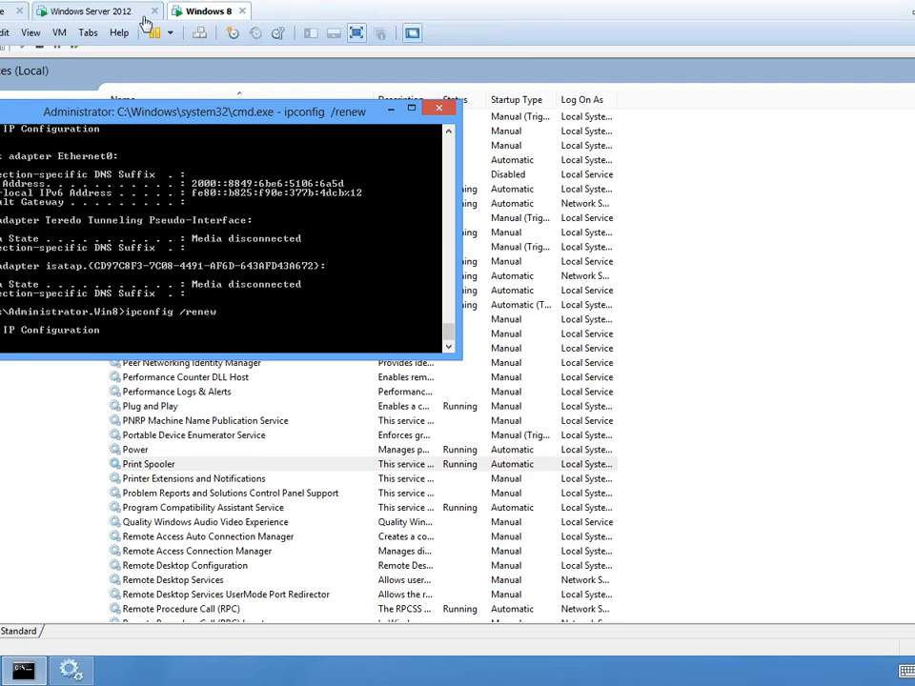
{"action": "left_click", "coordinate": [120, 17]}
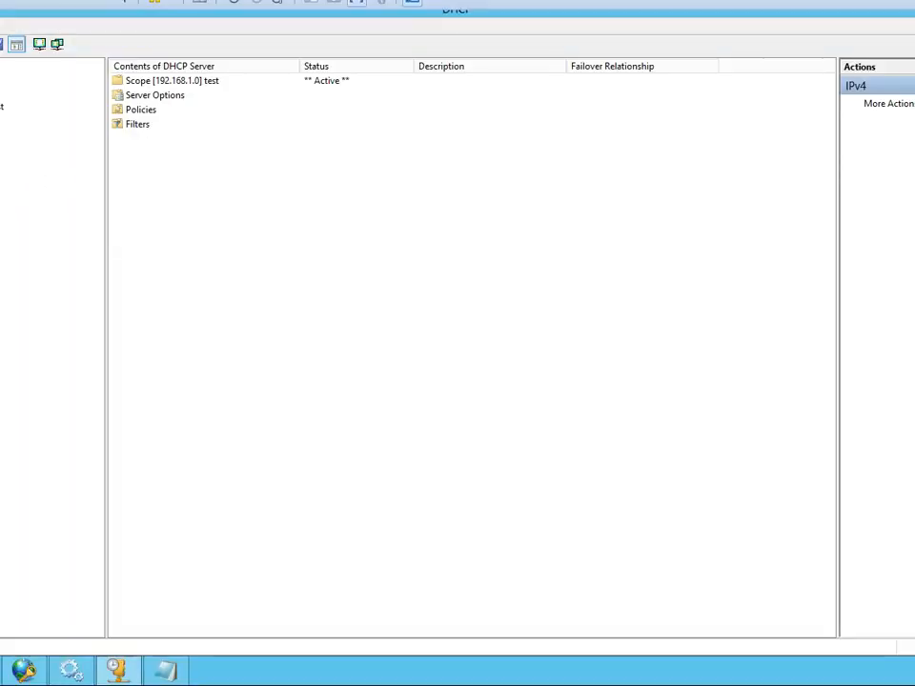
{"action": "right_click", "coordinate": [0, 92]}
{"action": "left_click", "coordinate": [2, 103]}
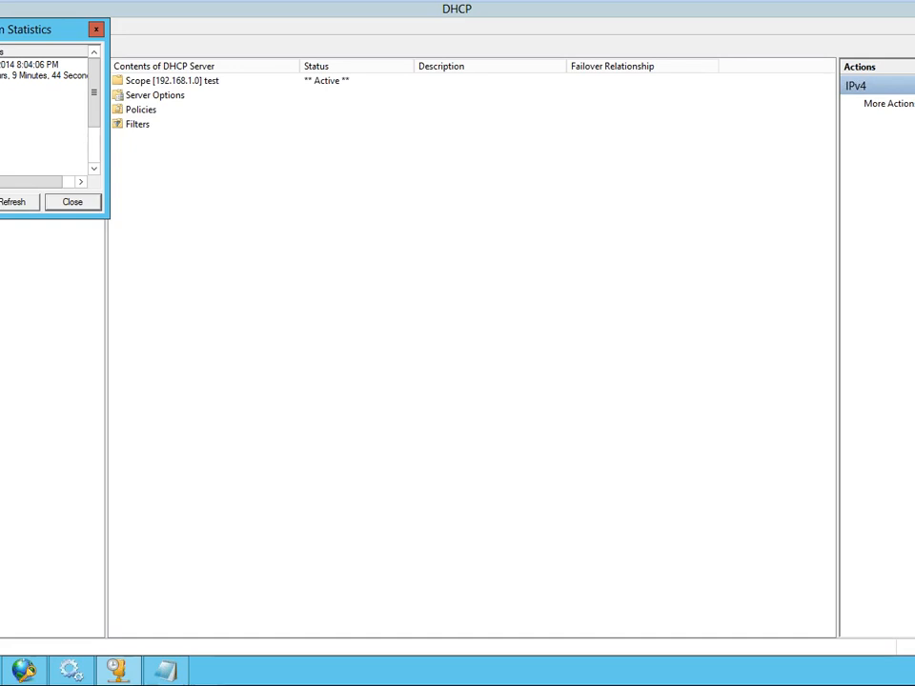
{"action": "left_click", "coordinate": [14, 203]}
{"action": "left_click", "coordinate": [14, 203]}
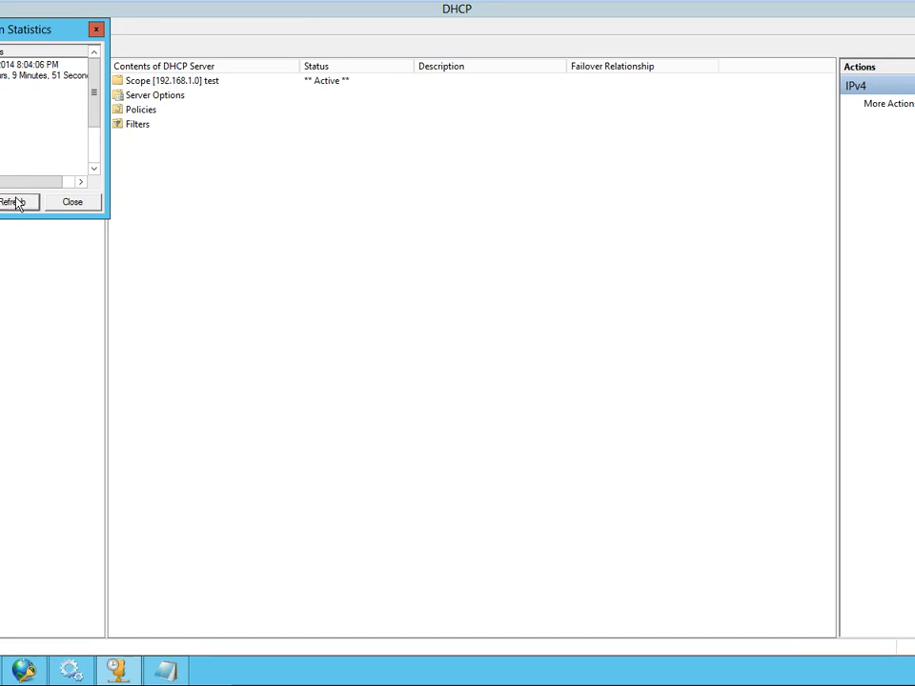
{"action": "left_click", "coordinate": [14, 203]}
{"action": "left_click", "coordinate": [14, 203]}
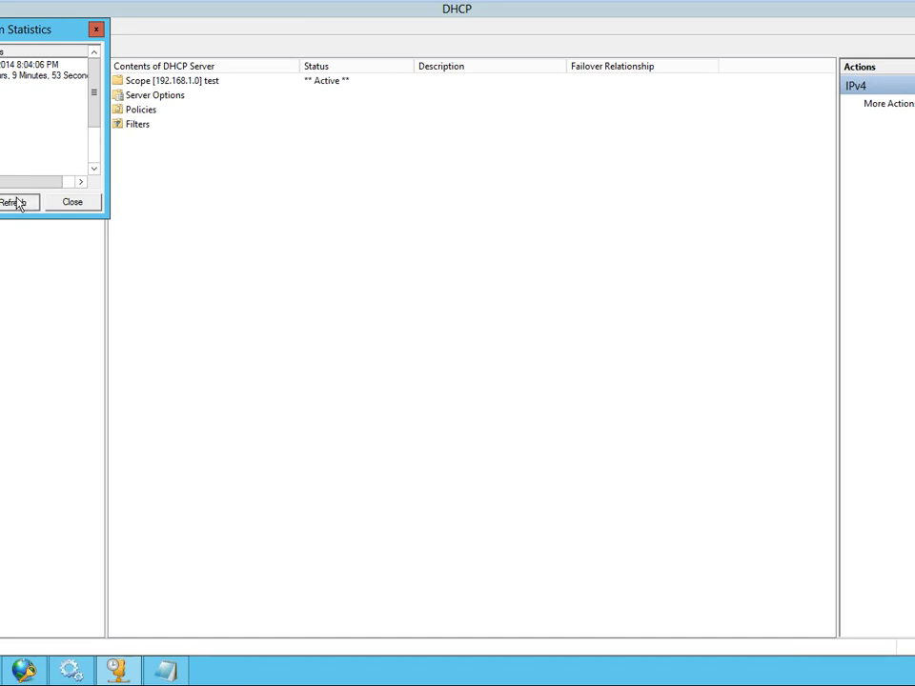
{"action": "left_click", "coordinate": [17, 203]}
{"action": "left_click", "coordinate": [17, 203]}
- Check the ipconfig /renew progress on the Windows 8 virtual machine and refresh the IPv4 statistics on Windows Server 2012
{"action": "mouse_move", "coordinate": [138, 8]}
{"action": "left_click", "coordinate": [203, 11]}
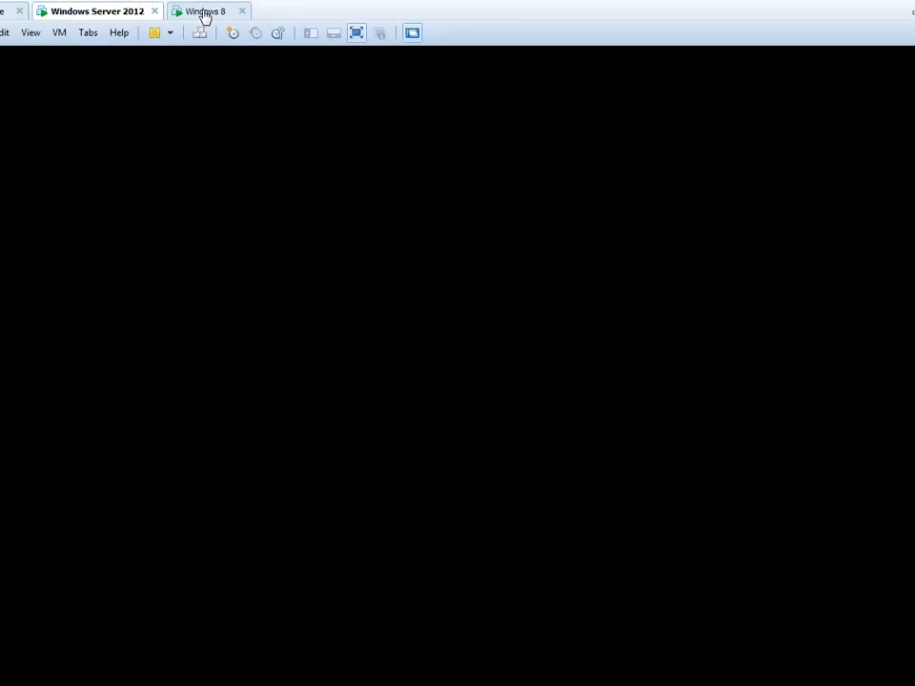
{"action": "left_click", "coordinate": [113, 13]}
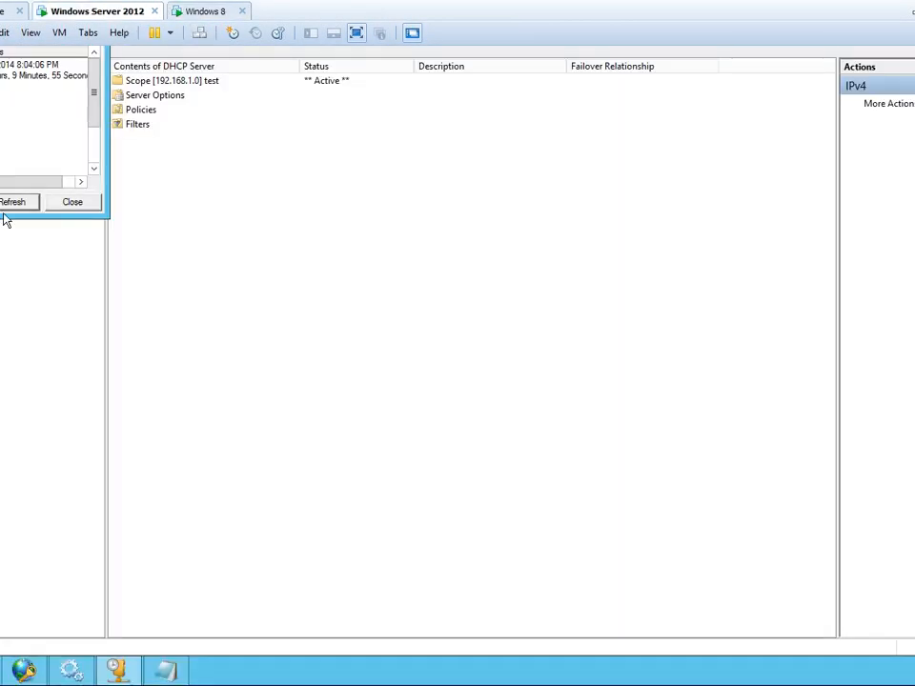
{"action": "left_click", "coordinate": [8, 202]}
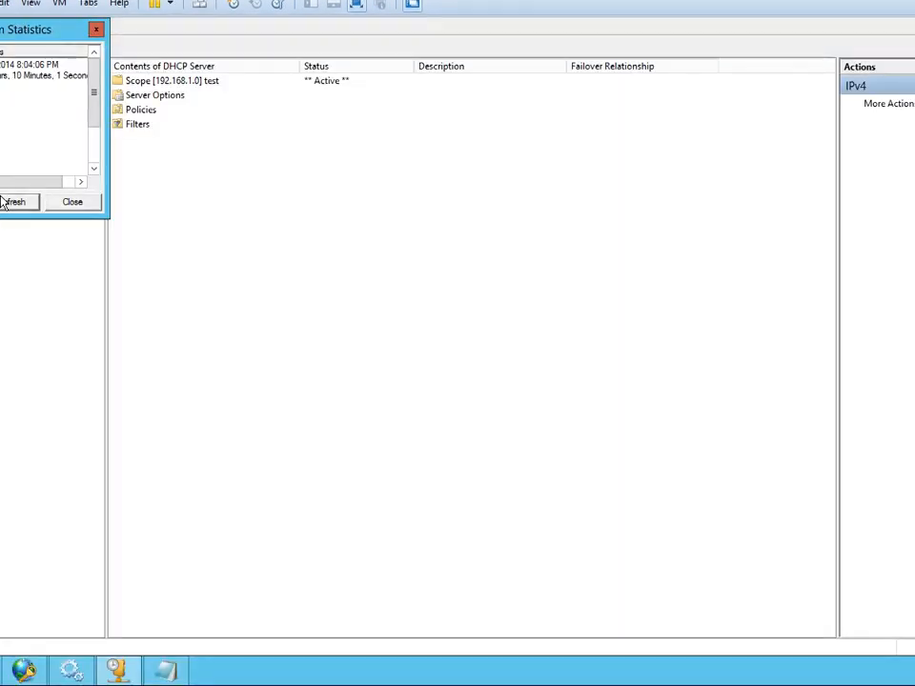
{"action": "left_click", "coordinate": [4, 202]}
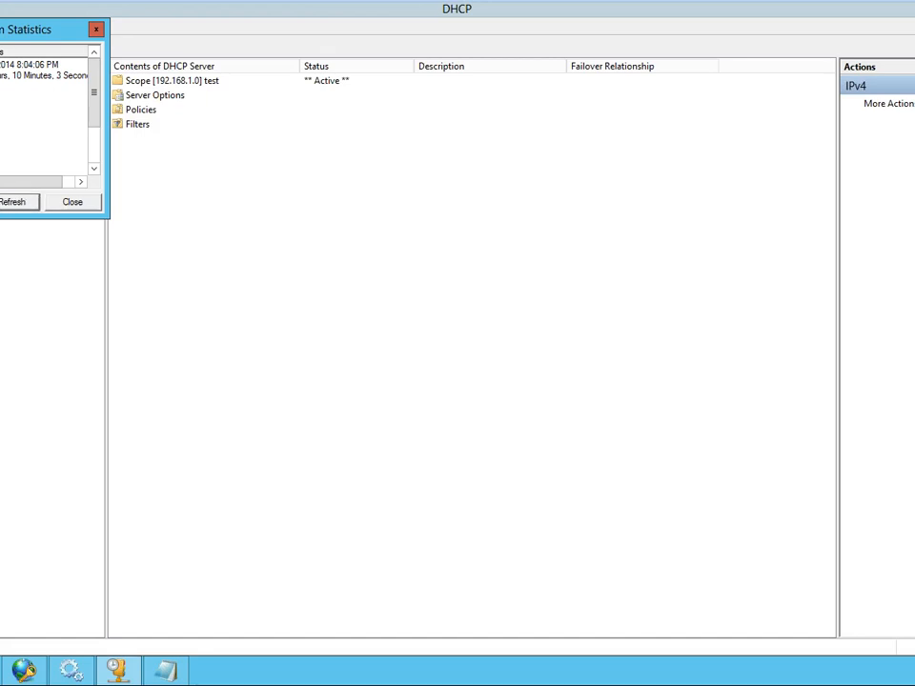
{"action": "left_click", "coordinate": [8, 204]}
{"action": "mouse_move", "coordinate": [402, 11]}
{"action": "left_click", "coordinate": [200, 13]}
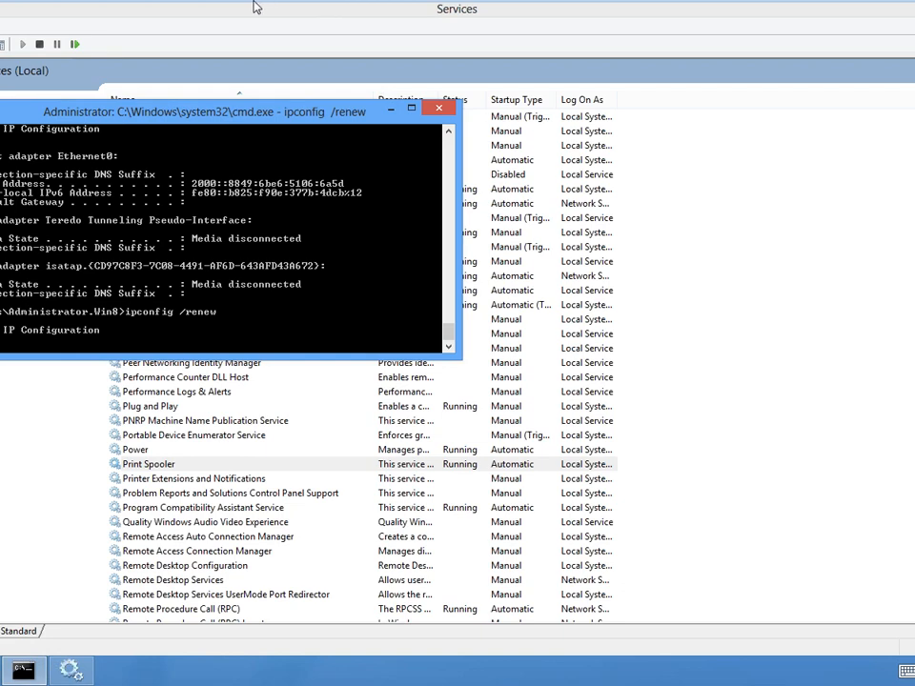
{"action": "mouse_move", "coordinate": [248, 9]}
{"action": "left_click", "coordinate": [125, 15]}
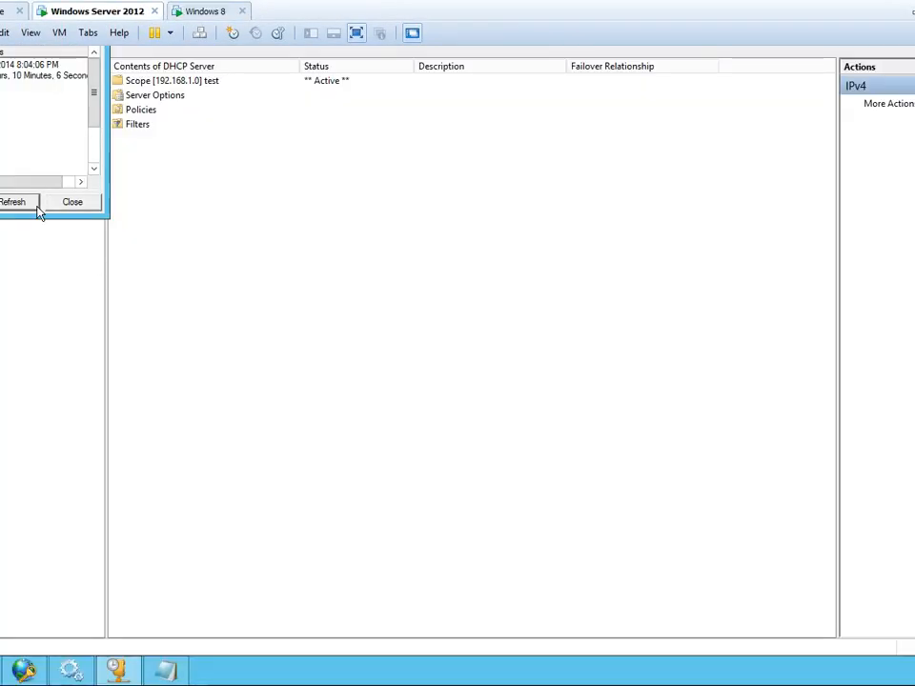
{"action": "left_click", "coordinate": [19, 204]}
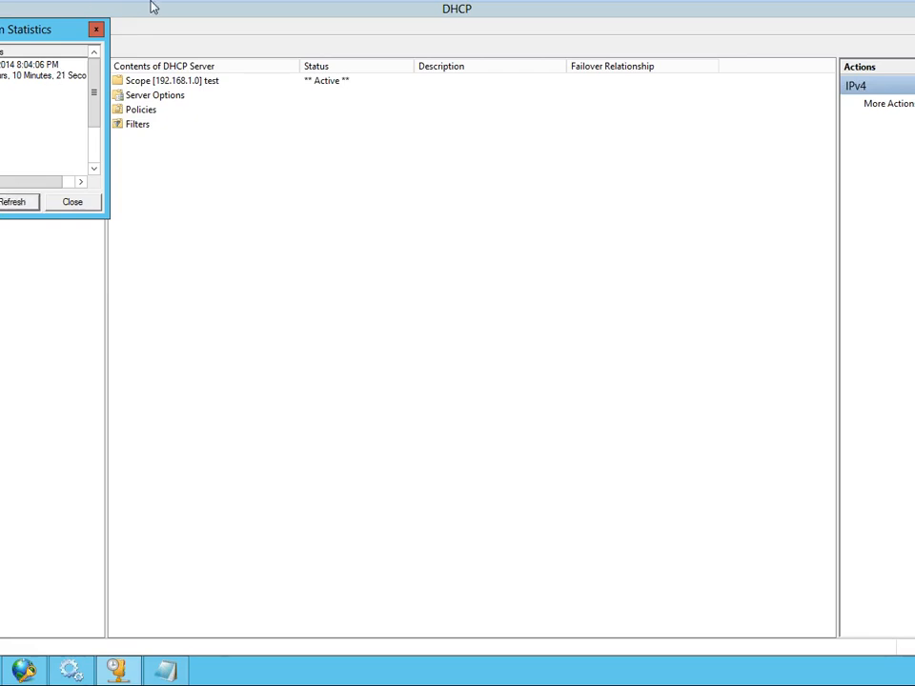
- Recheck the client's pending lease renewal in Windows 8 and keep monitoring the refreshed IPv4 statistics on the DHCP server
{"action": "mouse_move", "coordinate": [180, 6]}
{"action": "left_click", "coordinate": [219, 15]}
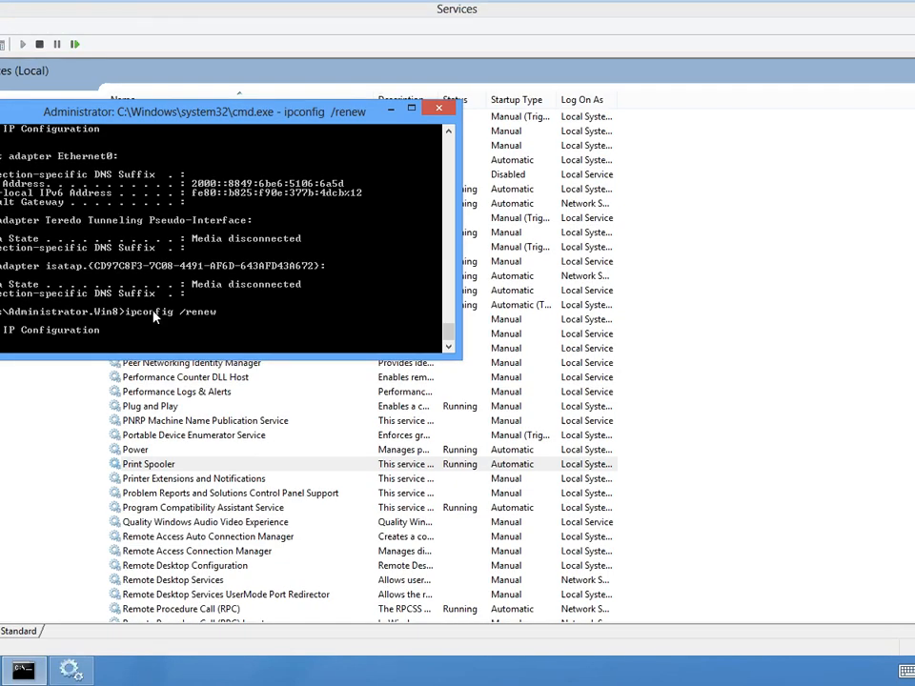
{"action": "left_click", "coordinate": [121, 15]}
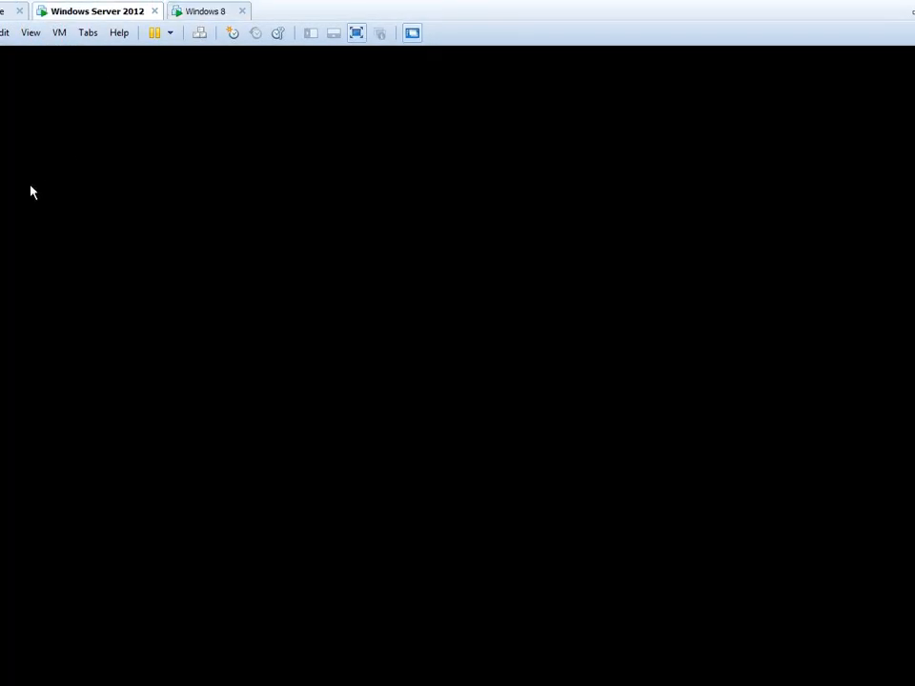
{"action": "left_click", "coordinate": [8, 204]}
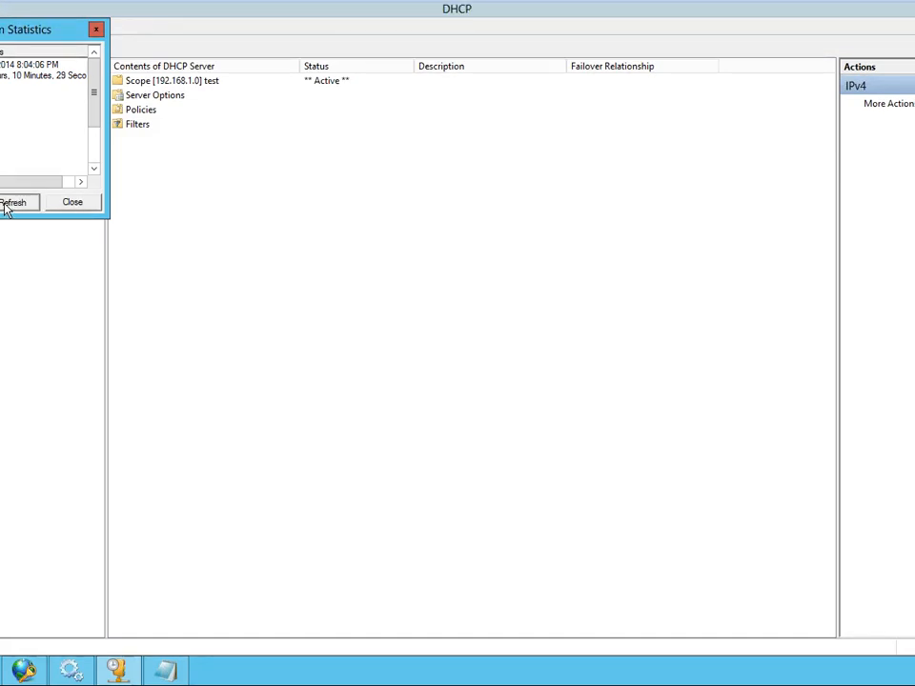
{"action": "left_click", "coordinate": [8, 204]}
{"action": "left_click", "coordinate": [24, 204]}
{"action": "left_click", "coordinate": [204, 11]}
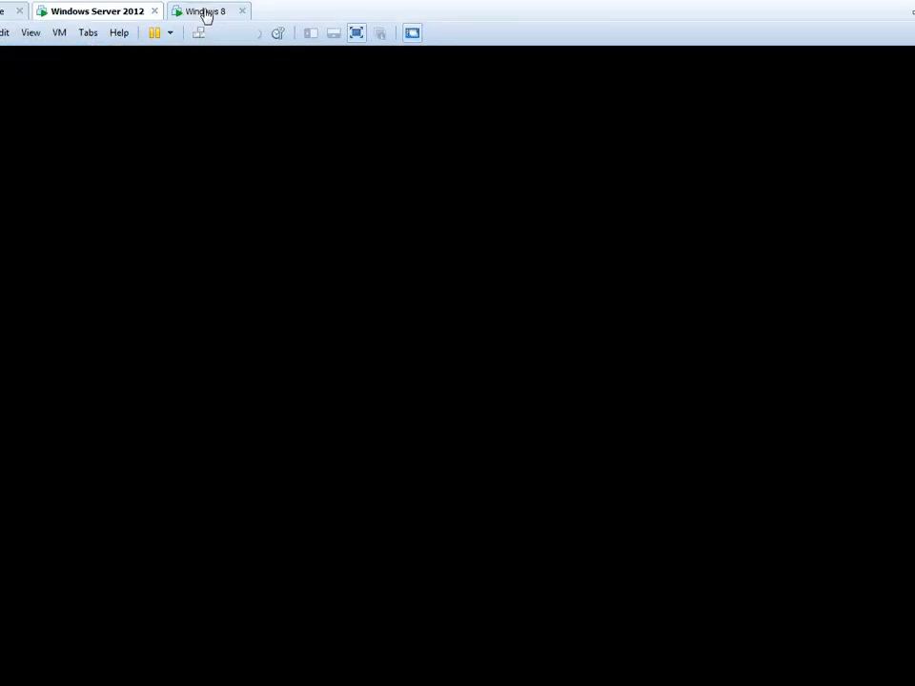
{"action": "left_click", "coordinate": [66, 14]}
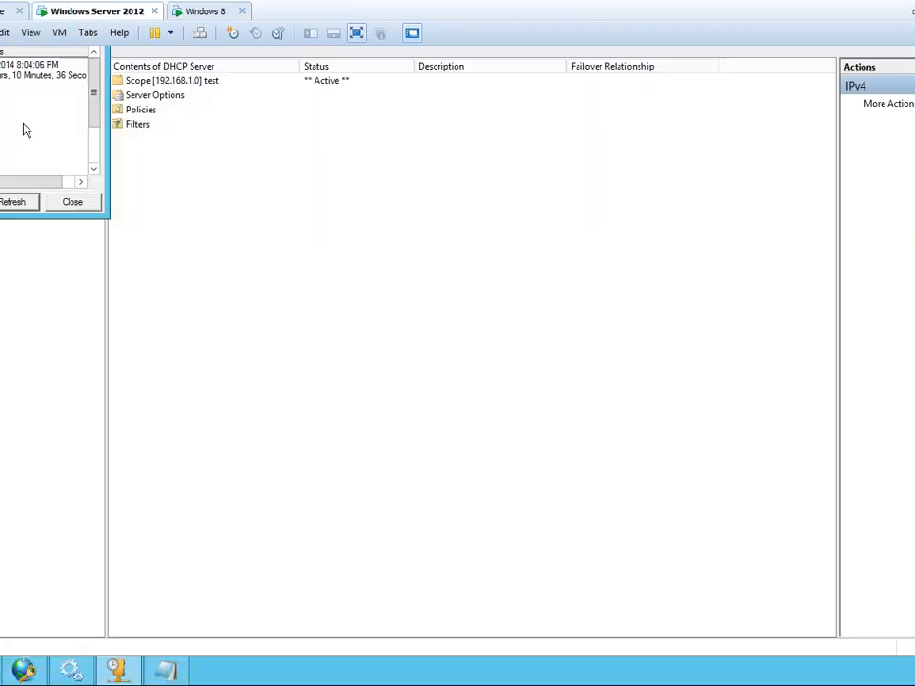
{"action": "left_click", "coordinate": [4, 203]}
{"action": "left_click", "coordinate": [5, 204]}
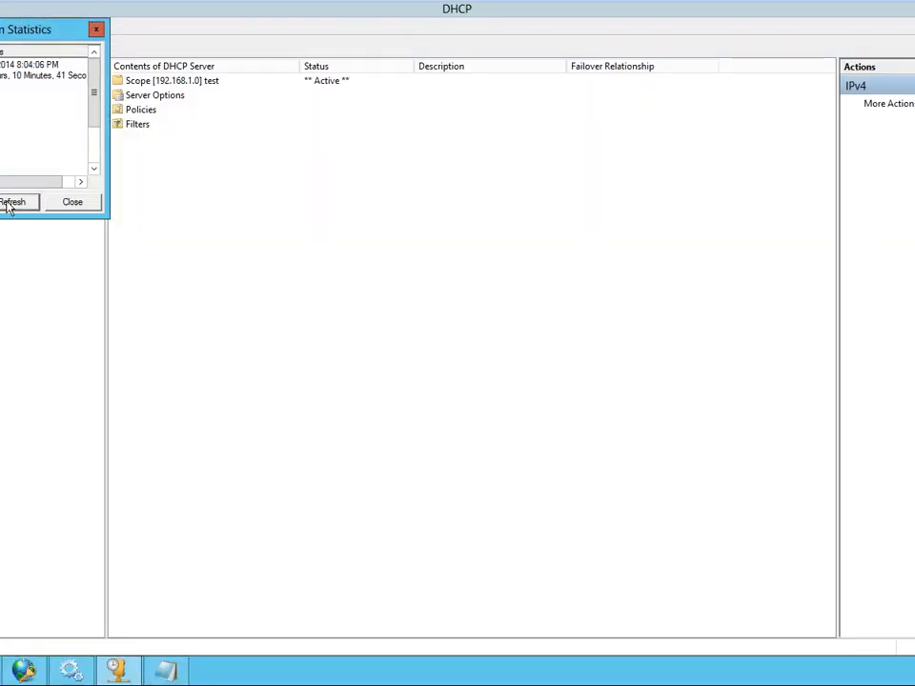
- Refresh the DHCP server's IPv4 statistics once more and check the ipconfig /renew progress on the Windows 8 virtual machine
{"action": "left_click", "coordinate": [8, 203]}
{"action": "mouse_move", "coordinate": [302, 5]}
{"action": "left_click", "coordinate": [217, 13]}
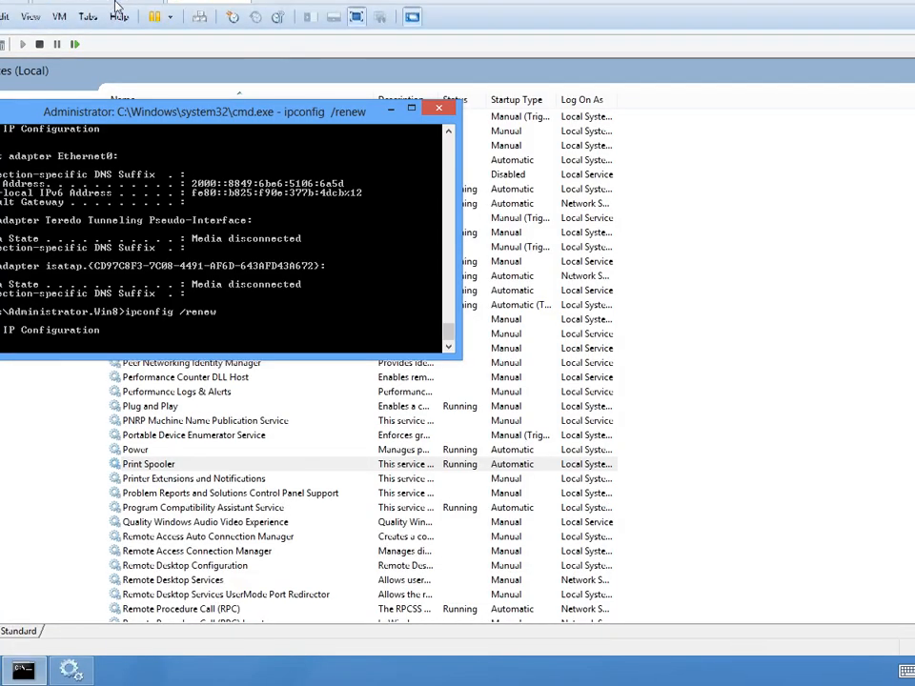
- Return to the Windows Server 2012 virtual machine, close the outdated log and reopen DhcpSrvLog-Sun from the dhcp folder in a maximized window
{"action": "left_click", "coordinate": [110, 10]}
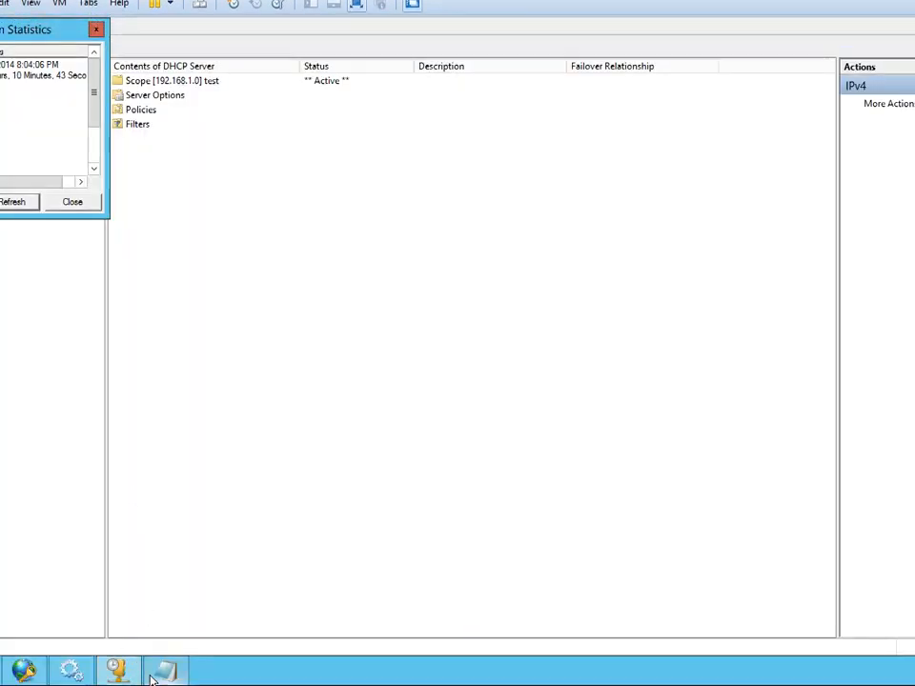
{"action": "left_click", "coordinate": [167, 668]}
{"action": "key", "text": "alt+F4"}
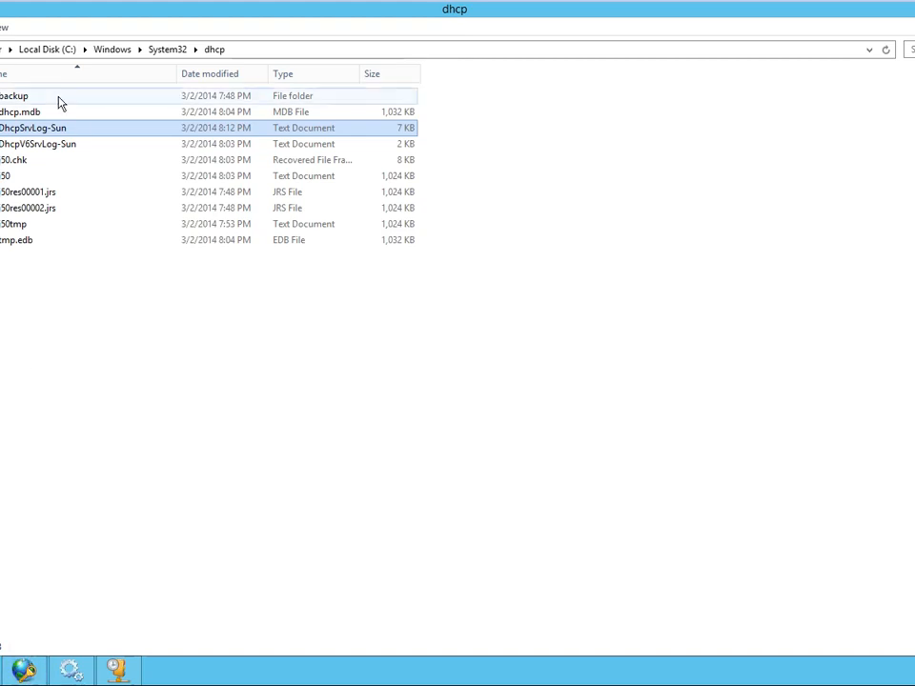
{"action": "double_click", "coordinate": [34, 128]}
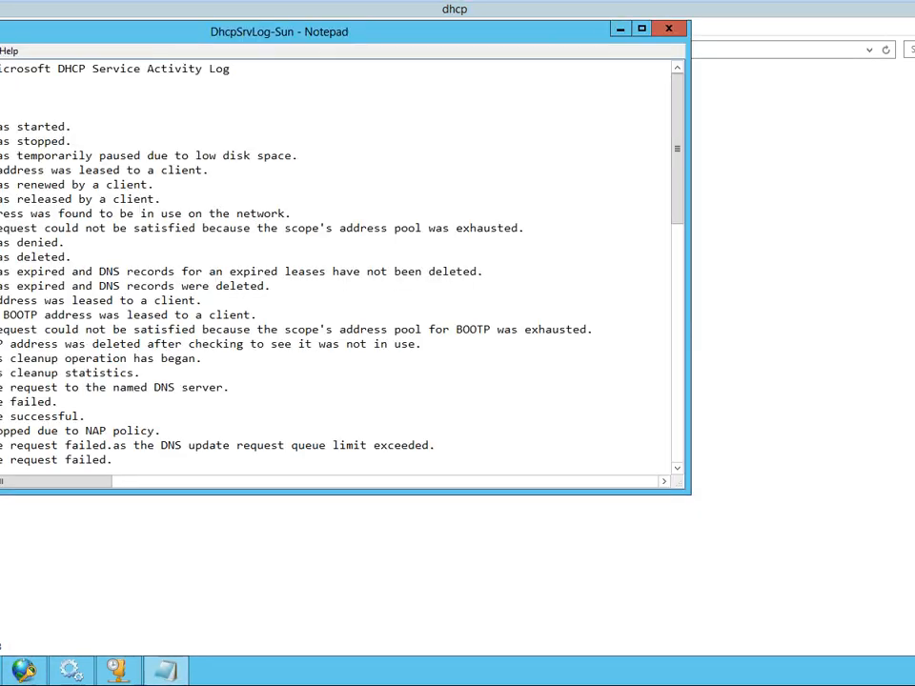
{"action": "double_click", "coordinate": [141, 36]}
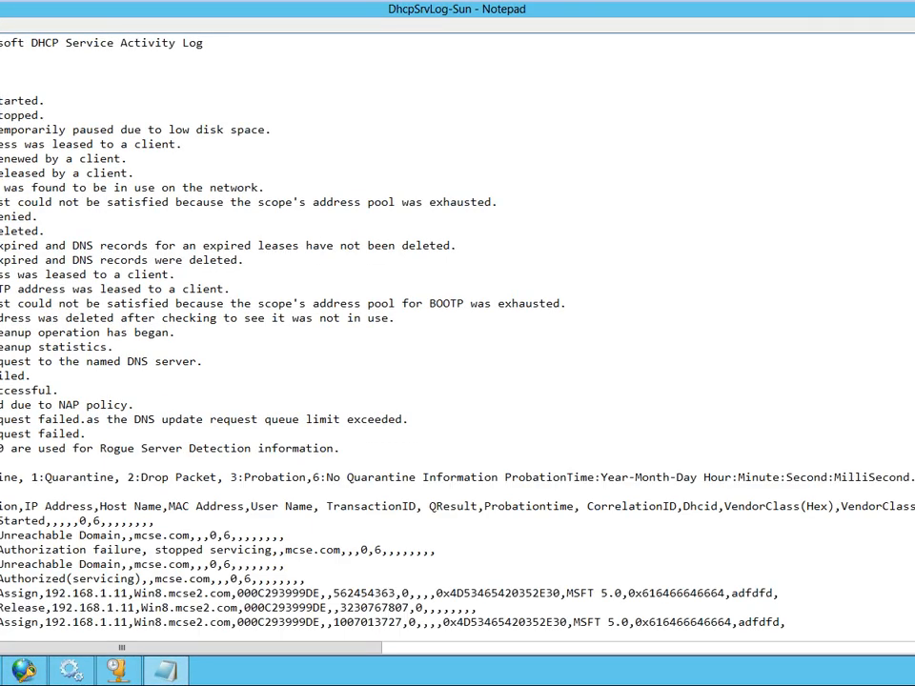
- Highlight the NAP policy event description and a recent "Packet dropped" entry in the log, and recheck the lease renewal in Windows 8
{"action": "left_click_drag", "start_coordinate": [0, 405], "coordinate": [135, 406]}
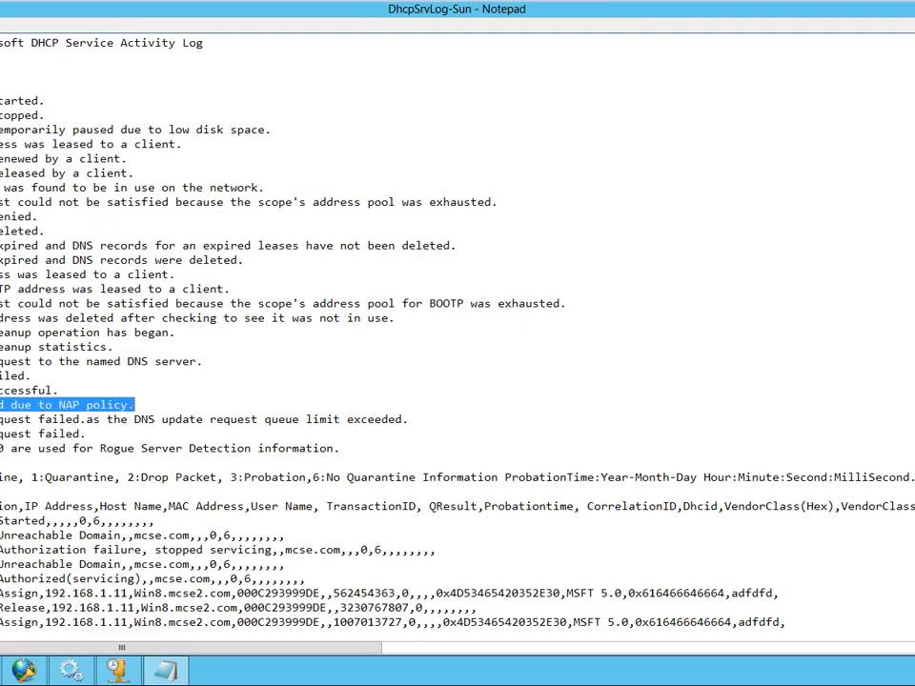
{"action": "scroll", "coordinate": [458, 333], "scroll_direction": "down", "scroll_amount": 10}
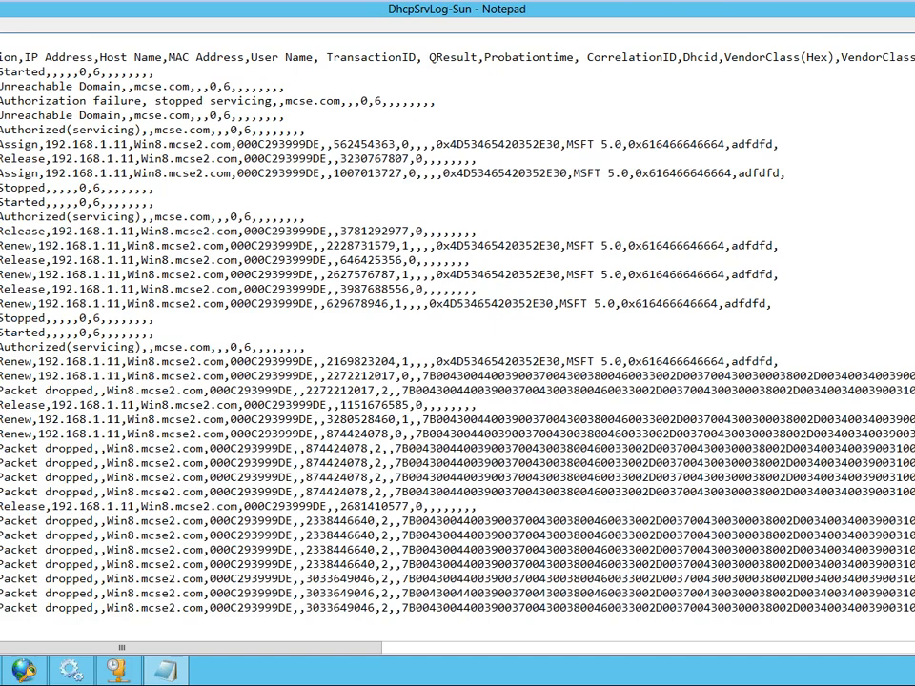
{"action": "left_click_drag", "start_coordinate": [0, 579], "coordinate": [0, 593]}
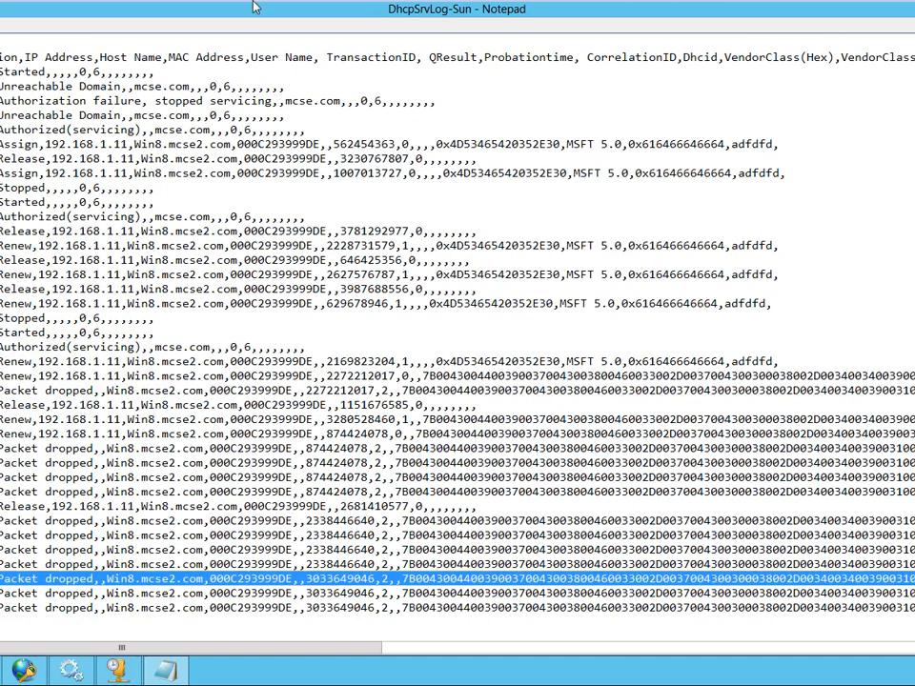
{"action": "left_click", "coordinate": [214, 12]}
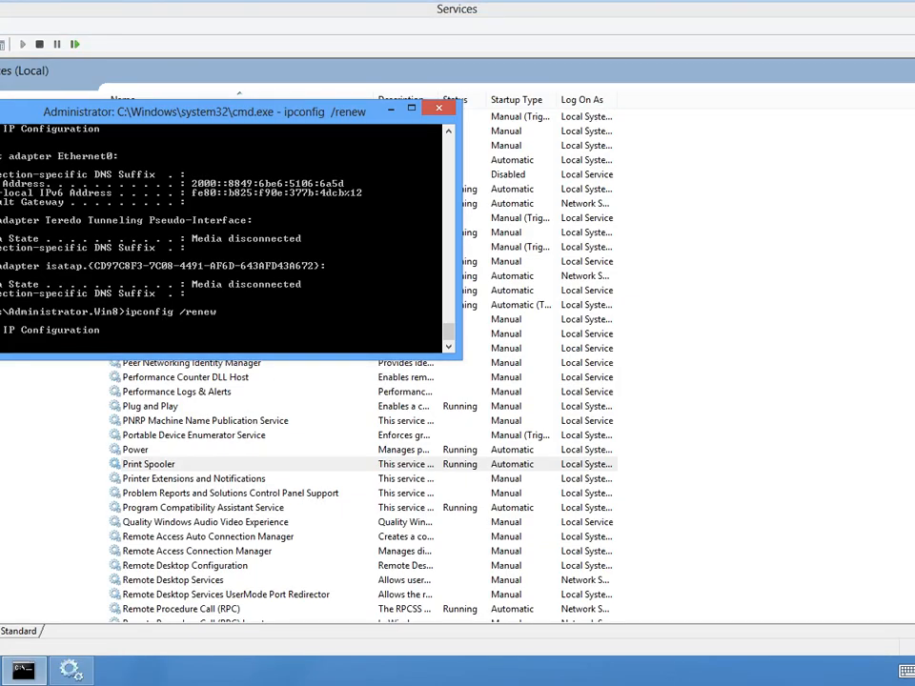
{"action": "mouse_move", "coordinate": [200, 2]}
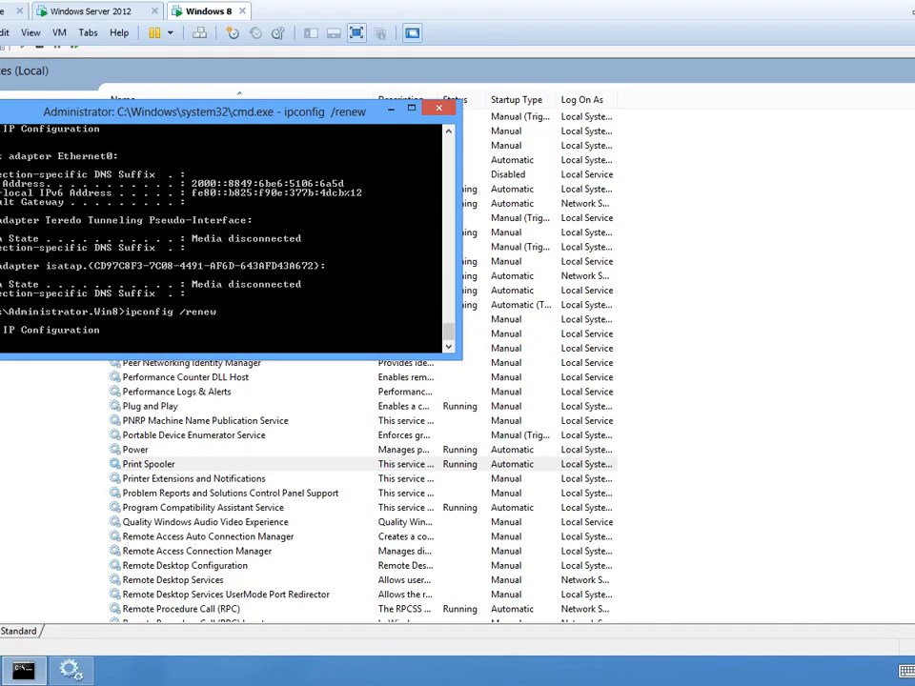